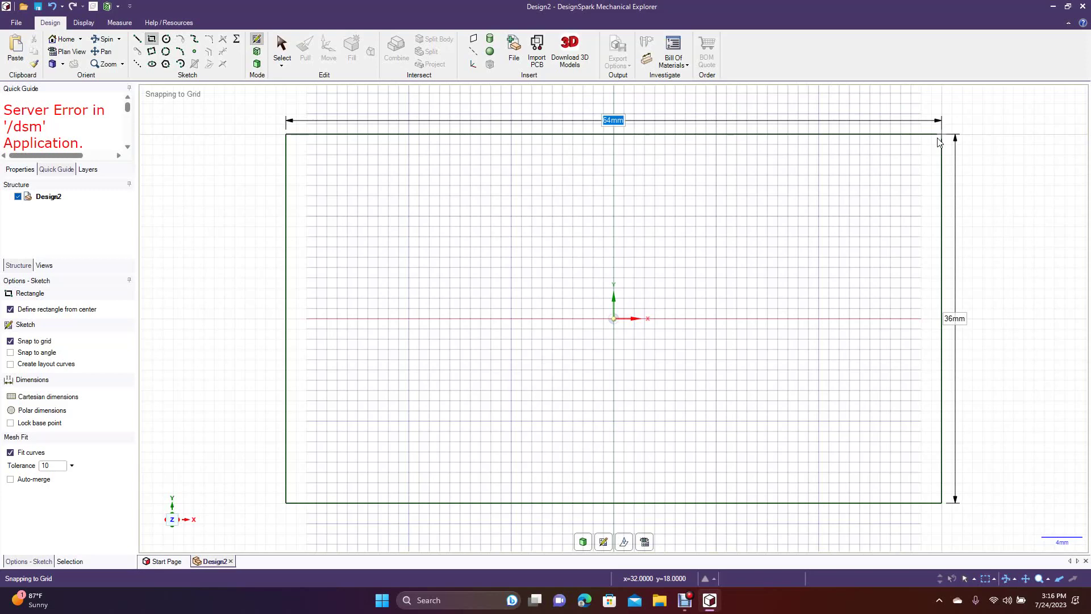
Step: Complete the rectangle centred on the origin with a height of 34 mm and set its width to 60 mm
{"action": "key", "text": "Tab"}
{"action": "type", "text": "34"}
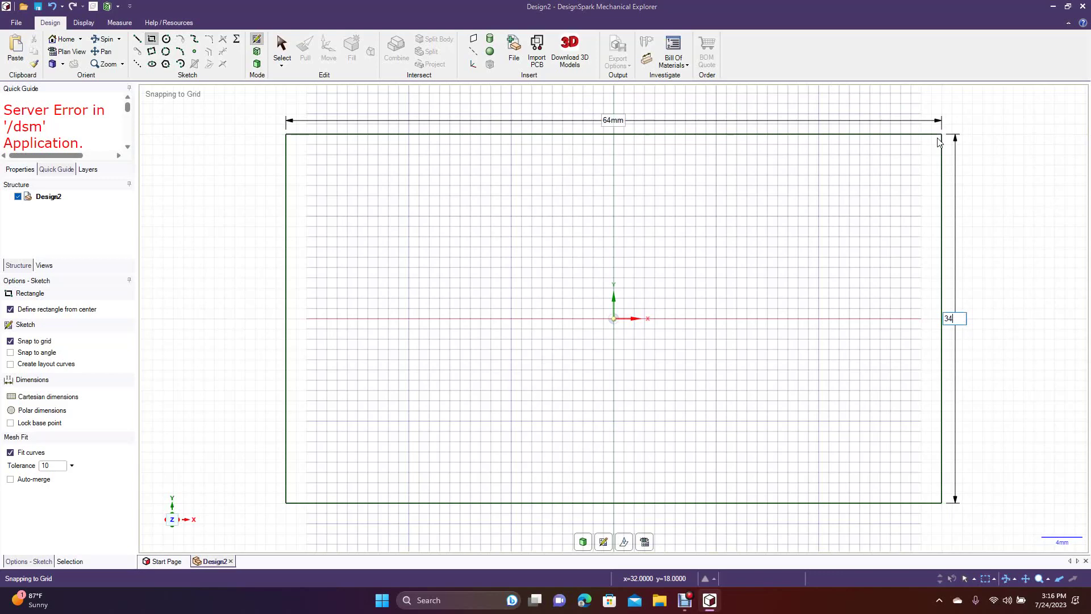
{"action": "key", "text": "Return"}
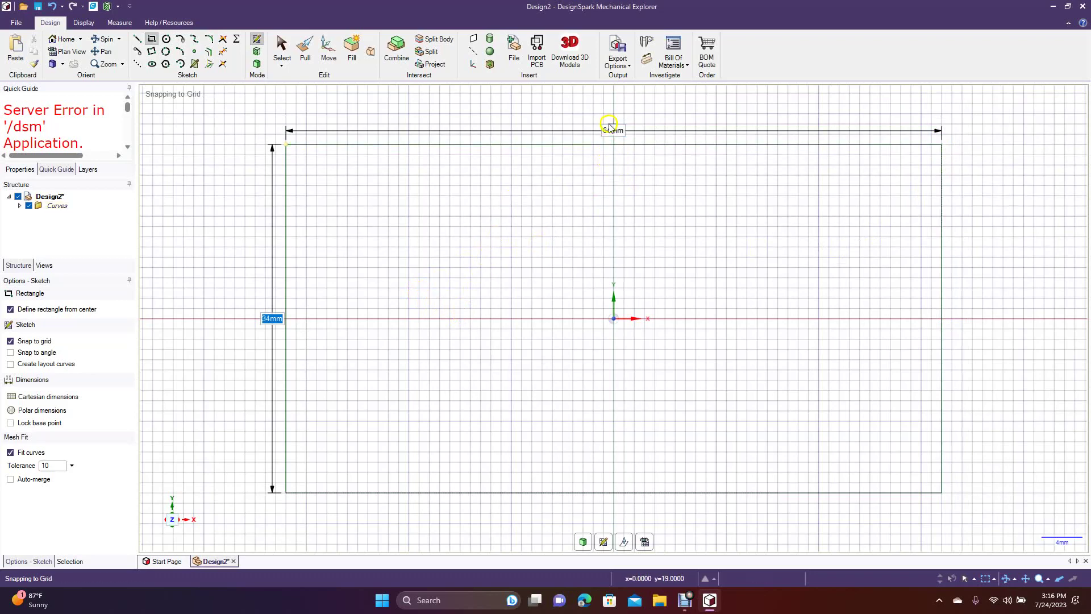
{"action": "key", "text": "Tab"}
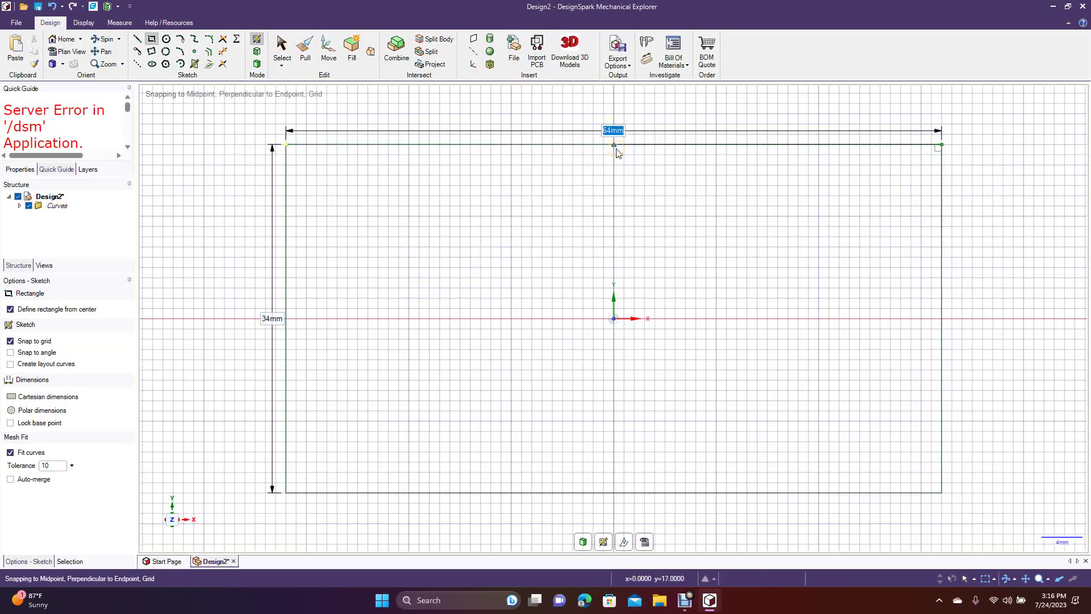
{"action": "type", "text": "60"}
{"action": "key", "text": "Return"}
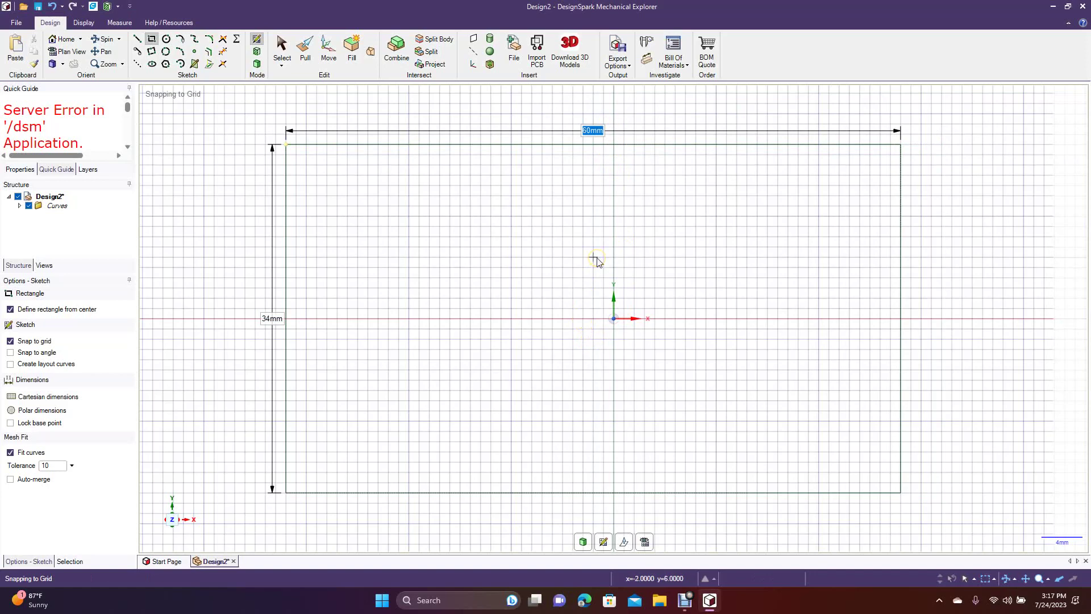
Step: Resize the rectangle to 50 mm wide and 30 mm high
{"action": "type", "text": "50"}
{"action": "key", "text": "Return"}
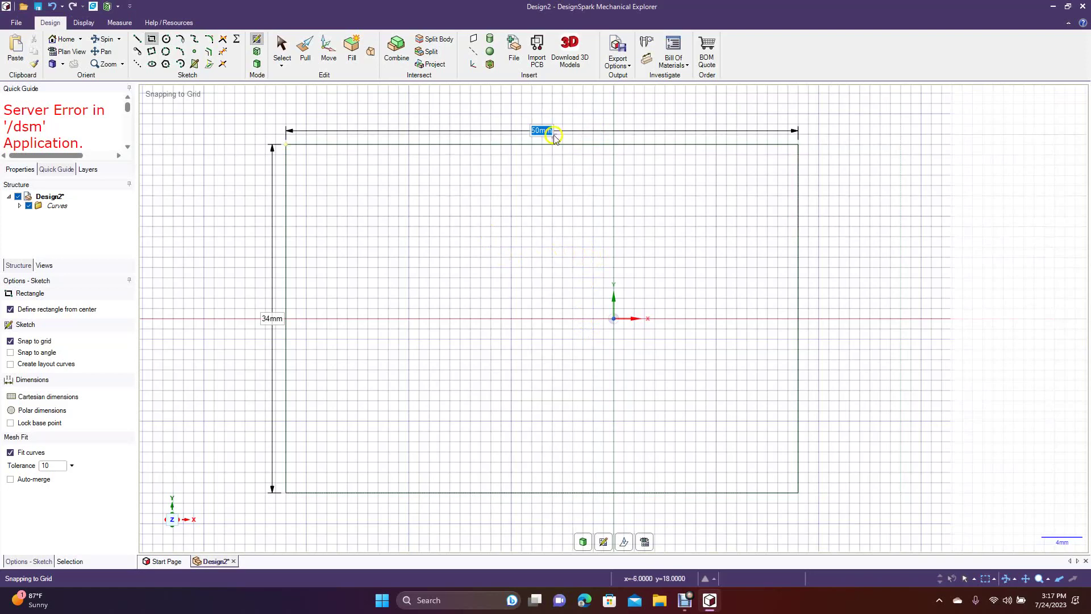
{"action": "left_click", "coordinate": [271, 318]}
{"action": "type", "text": "30"}
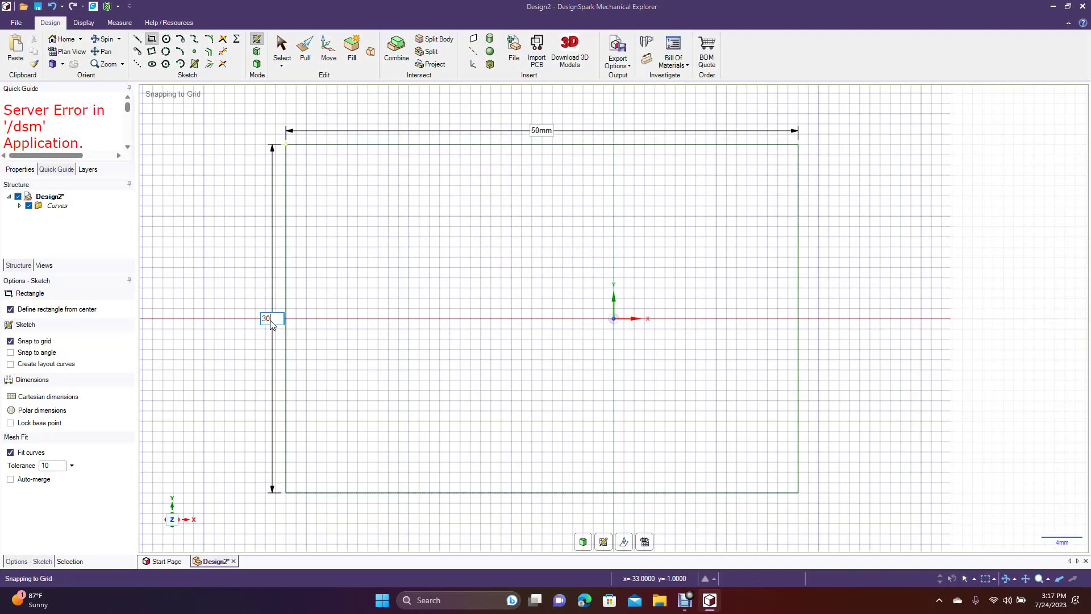
{"action": "key", "text": "Return"}
{"action": "left_click", "coordinate": [282, 48]}
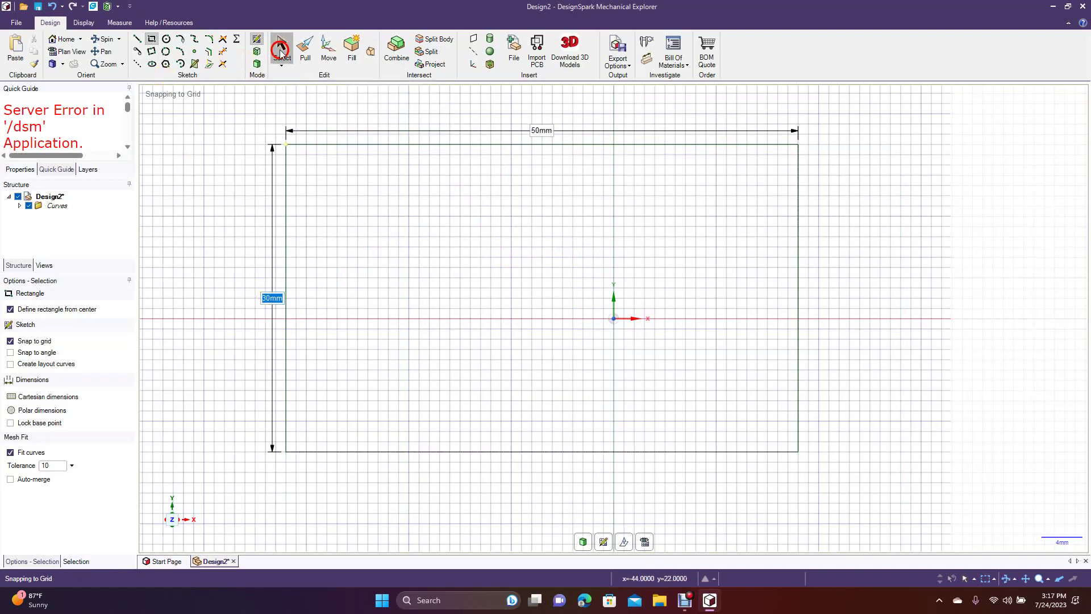
Step: Round the rectangle's upper-left corner with a 6 mm radius
{"action": "left_click", "coordinate": [210, 41]}
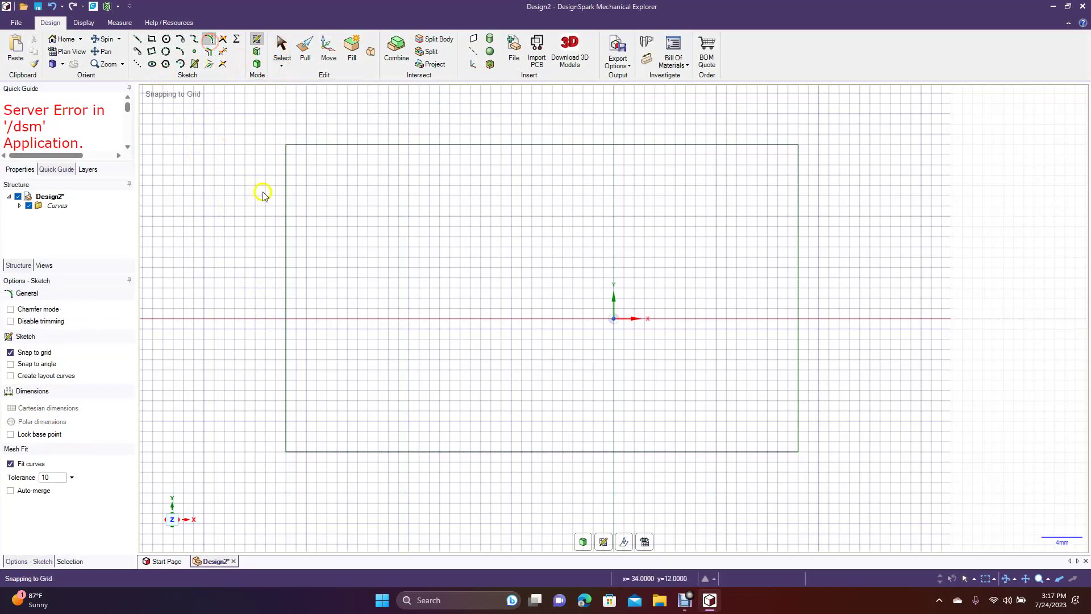
{"action": "left_click", "coordinate": [286, 179]}
{"action": "left_click", "coordinate": [350, 146]}
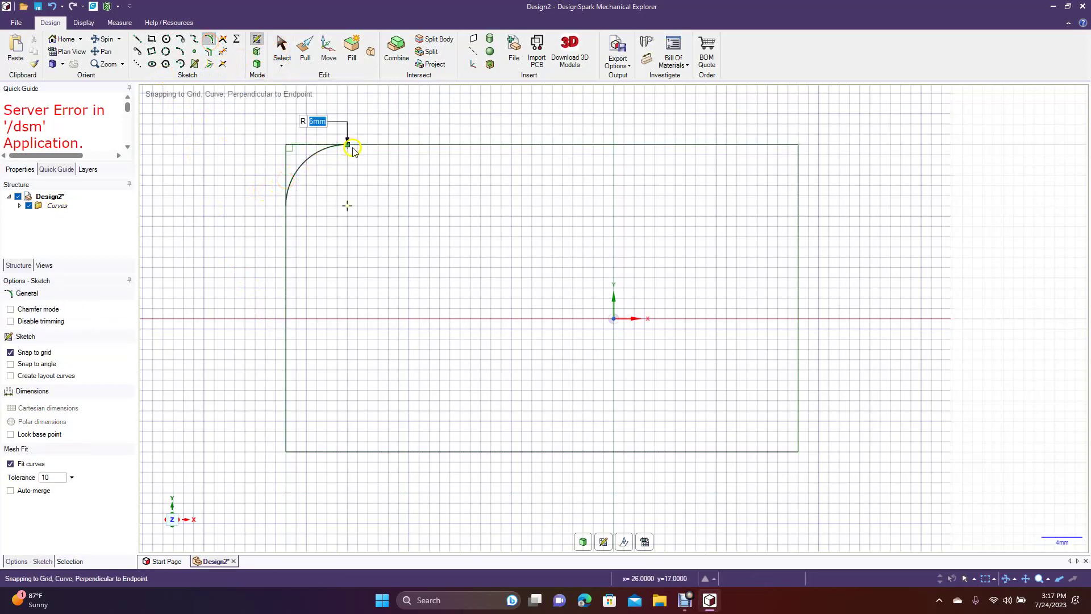
{"action": "left_click", "coordinate": [353, 150]}
Step: Round the rectangle's upper-right corner with a 6 mm radius, matching the upper-left corner
{"action": "left_click", "coordinate": [734, 146]}
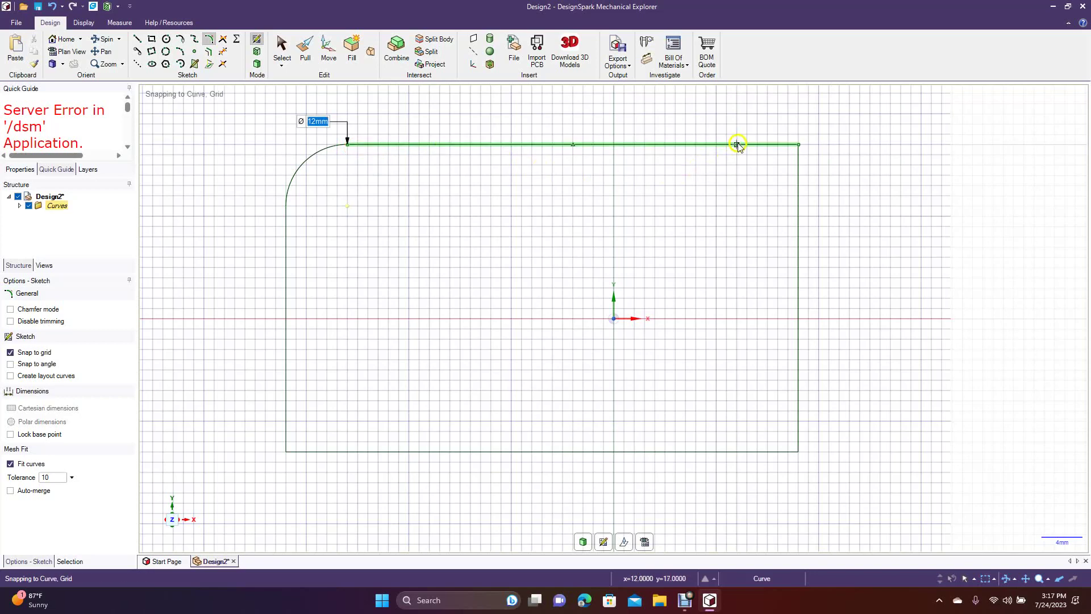
{"action": "left_click", "coordinate": [799, 186]}
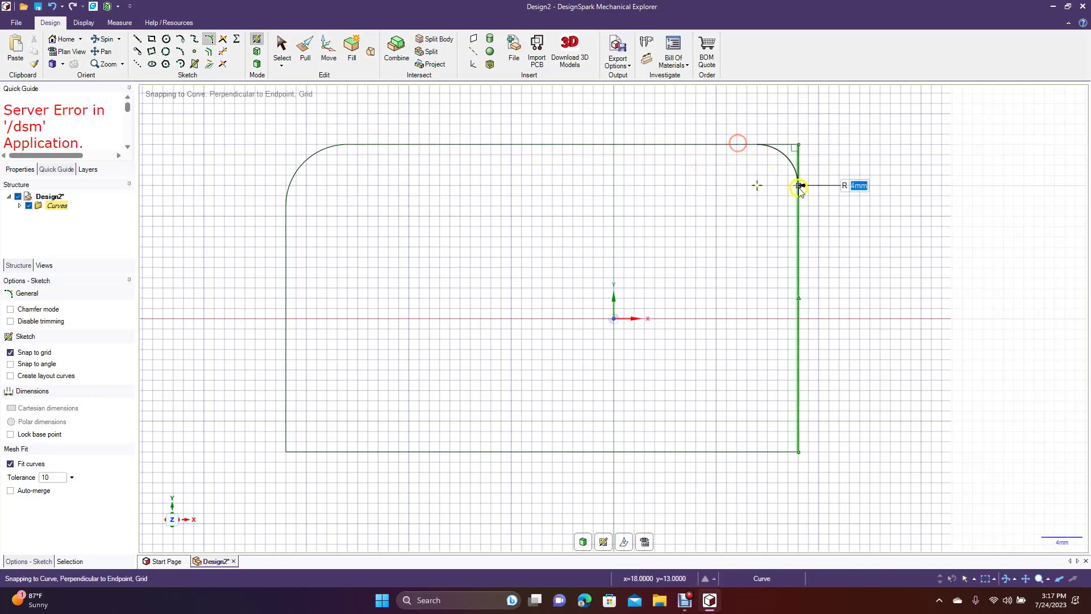
{"action": "left_click", "coordinate": [796, 222]}
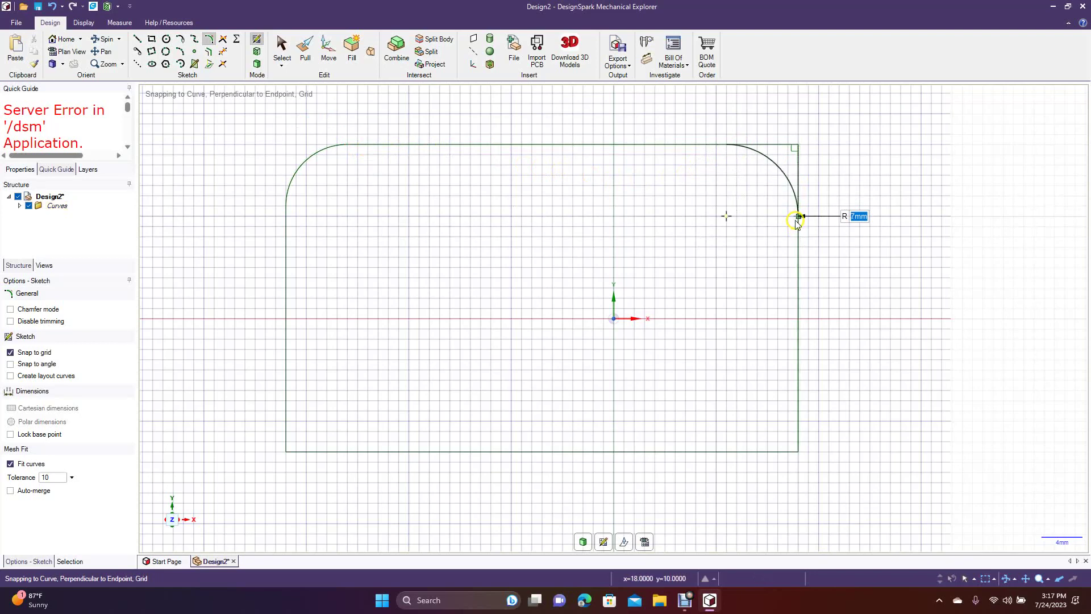
{"action": "left_click", "coordinate": [798, 247]}
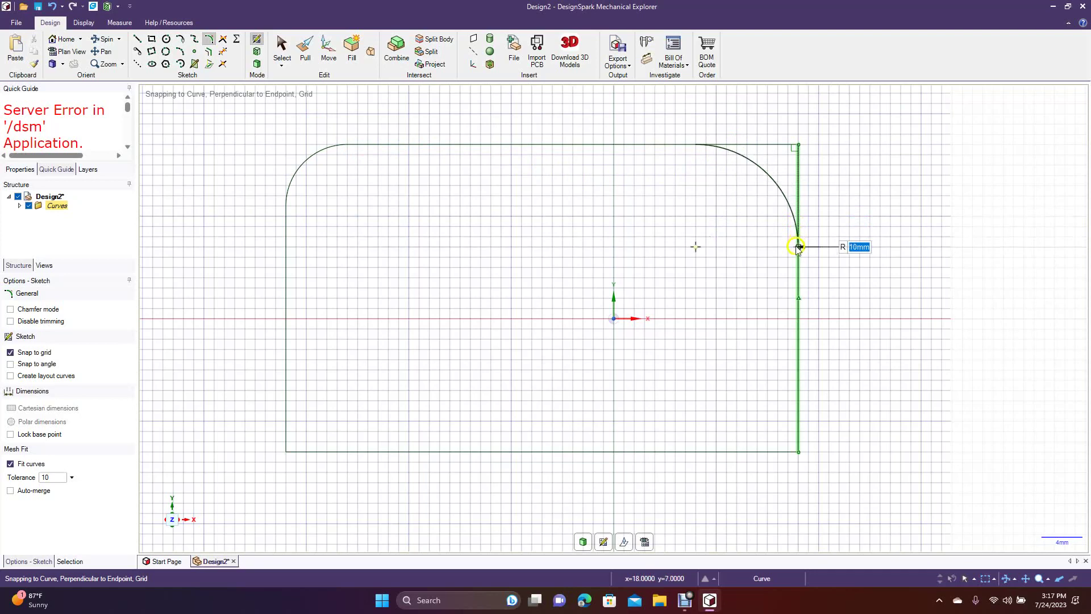
{"action": "left_click", "coordinate": [795, 205]}
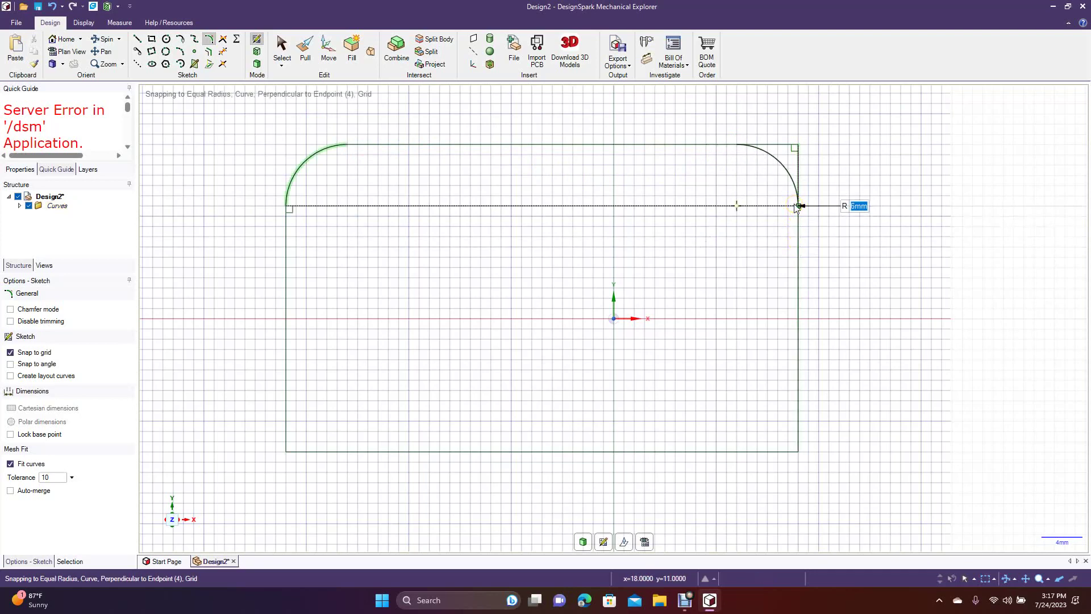
{"action": "left_click", "coordinate": [796, 206]}
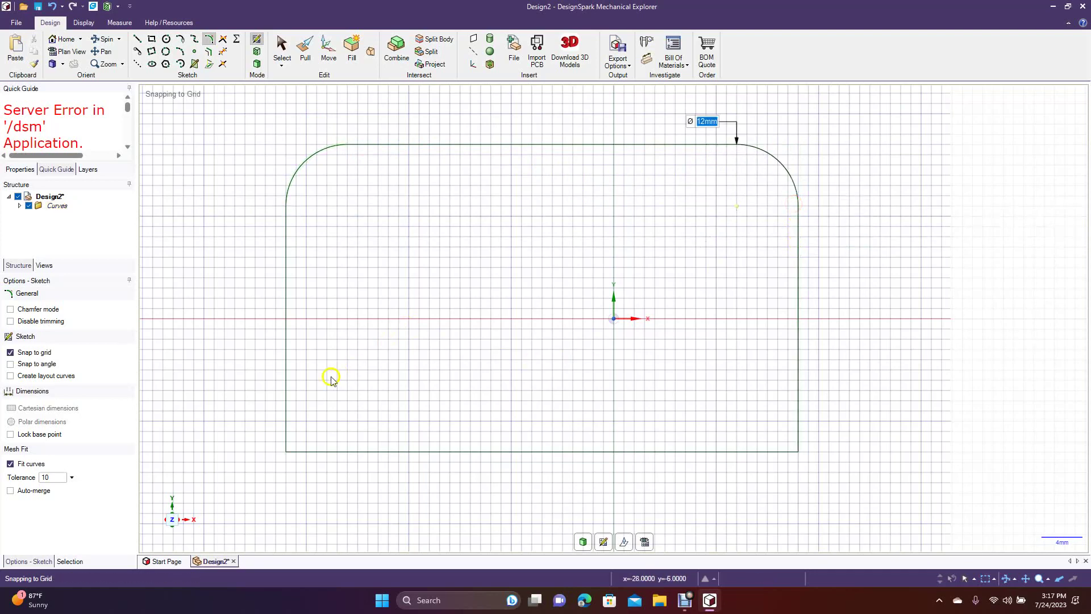
Step: Round both lower corners of the rectangle with a 6 mm radius
{"action": "left_click", "coordinate": [283, 408]}
{"action": "left_click", "coordinate": [340, 450]}
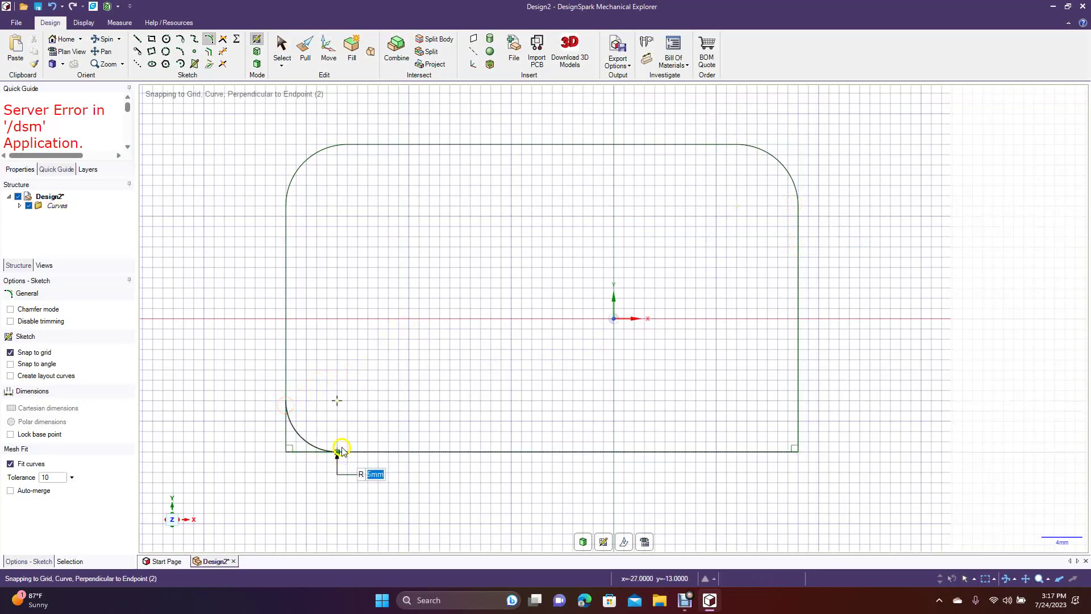
{"action": "left_click", "coordinate": [345, 452]}
{"action": "left_click", "coordinate": [797, 391]}
{"action": "left_click", "coordinate": [737, 451]}
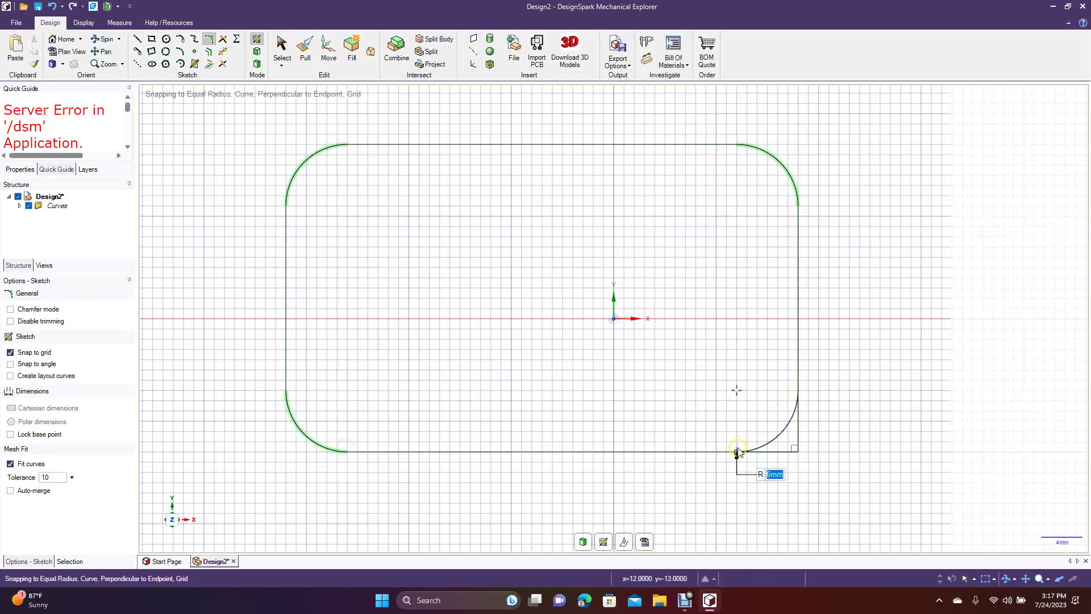
{"action": "left_click", "coordinate": [737, 452]}
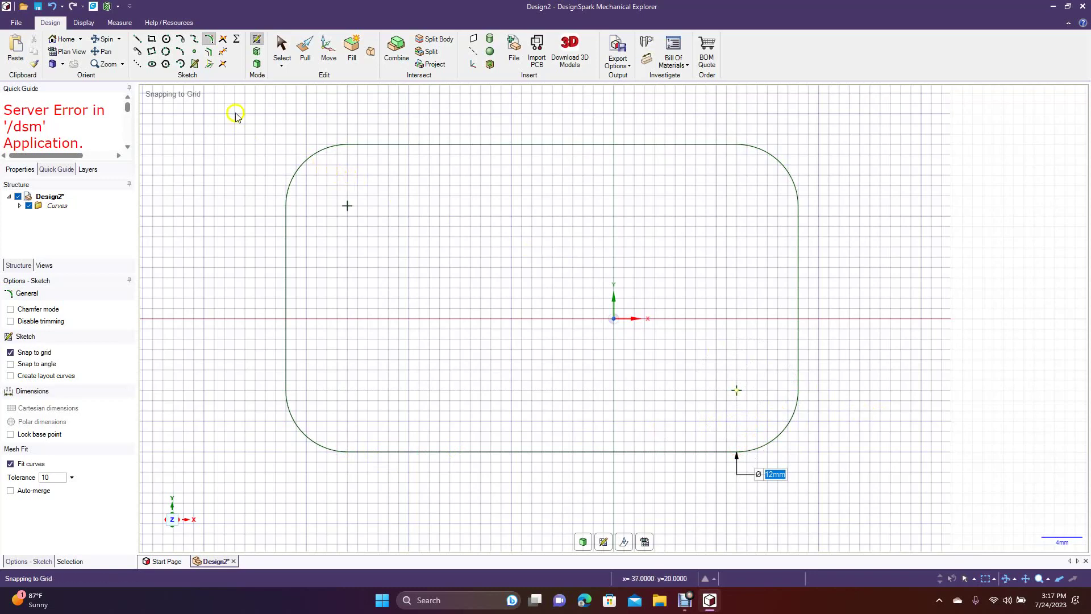
Step: Turn the rounded rectangle sketch into a surface in 3D mode and place a copy 18 mm away in the negative Z direction
{"action": "scroll", "coordinate": [241, 165], "scroll_direction": "down", "scroll_amount": 3}
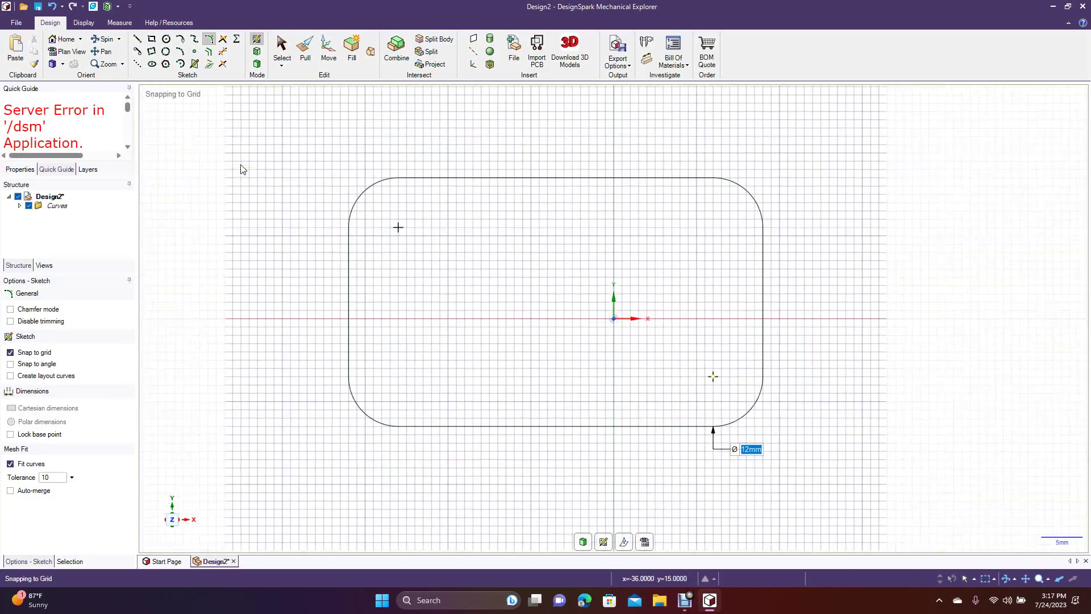
{"action": "left_click", "coordinate": [257, 62]}
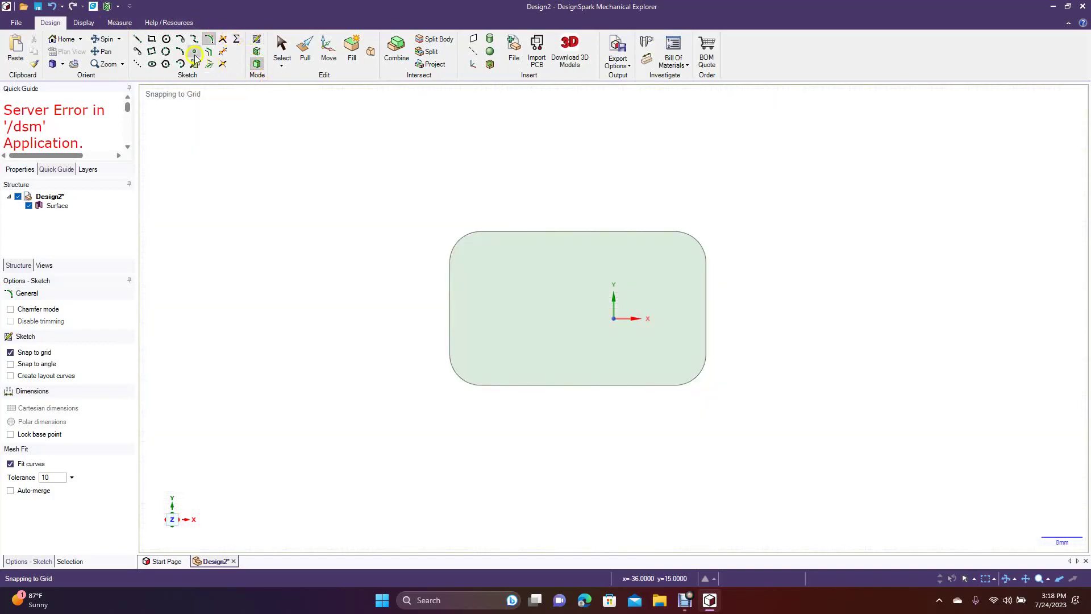
{"action": "left_click", "coordinate": [103, 39]}
{"action": "left_click_drag", "start_coordinate": [283, 156], "coordinate": [284, 265]}
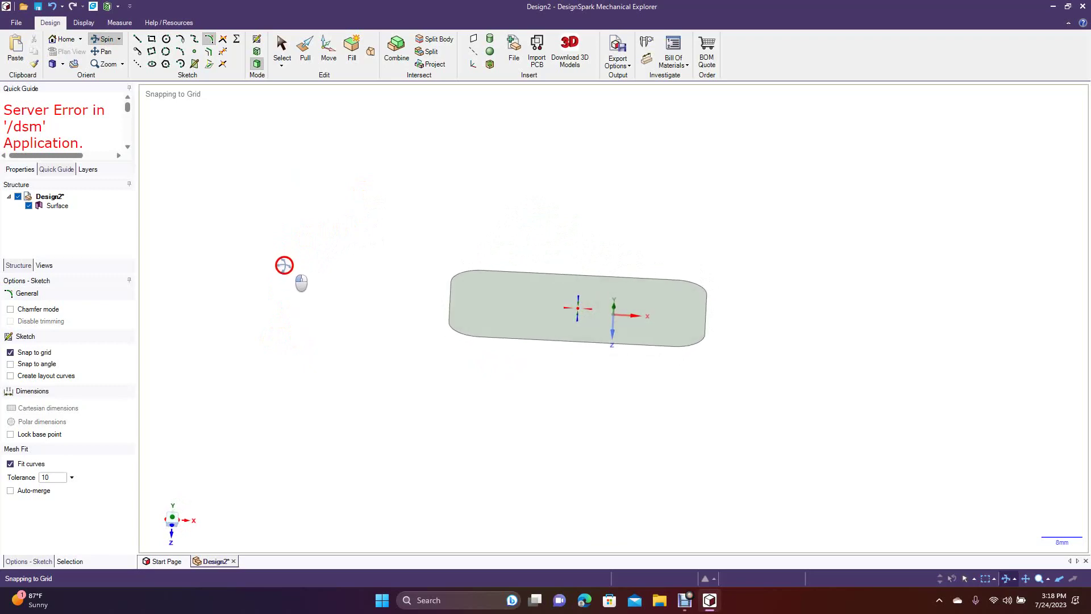
{"action": "left_click", "coordinate": [325, 51]}
{"action": "left_click", "coordinate": [509, 292]}
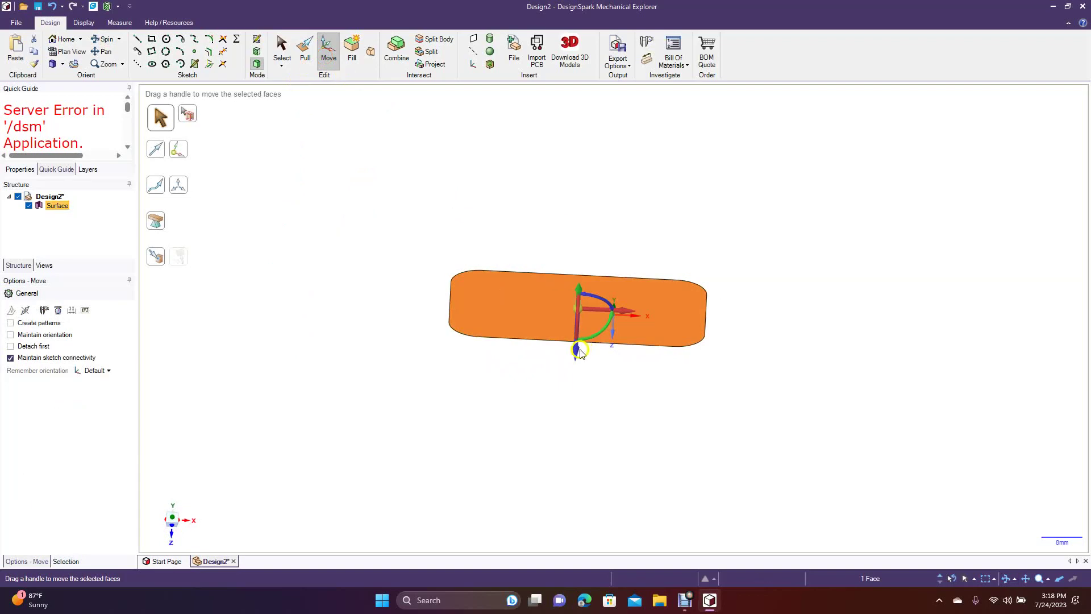
{"action": "left_click_drag", "start_coordinate": [576, 353], "coordinate": [577, 260], "text": "ctrl"}
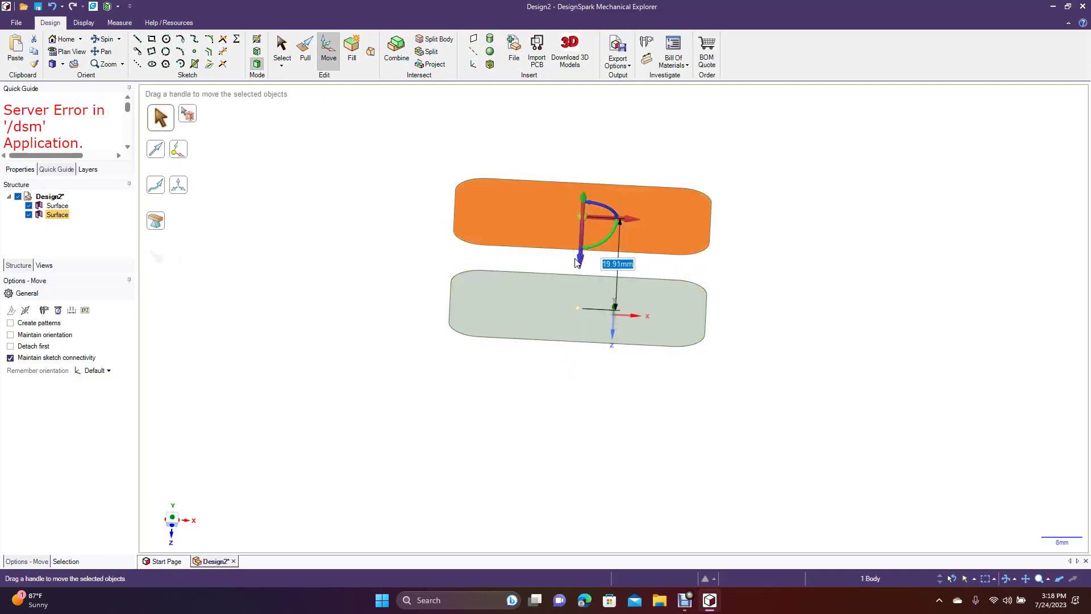
{"action": "type", "text": "18"}
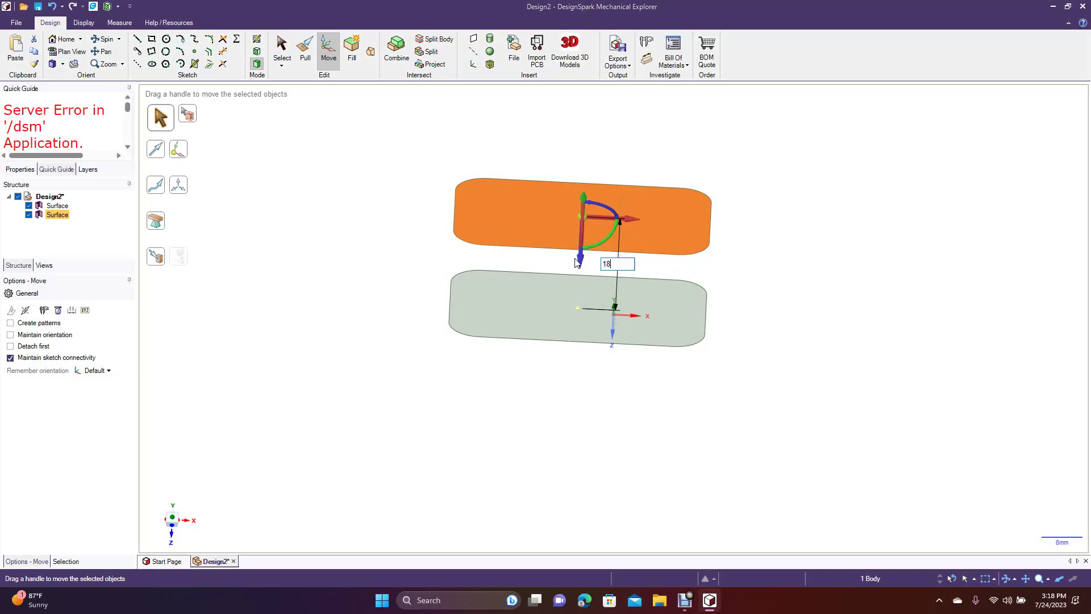
{"action": "key", "text": "Return"}
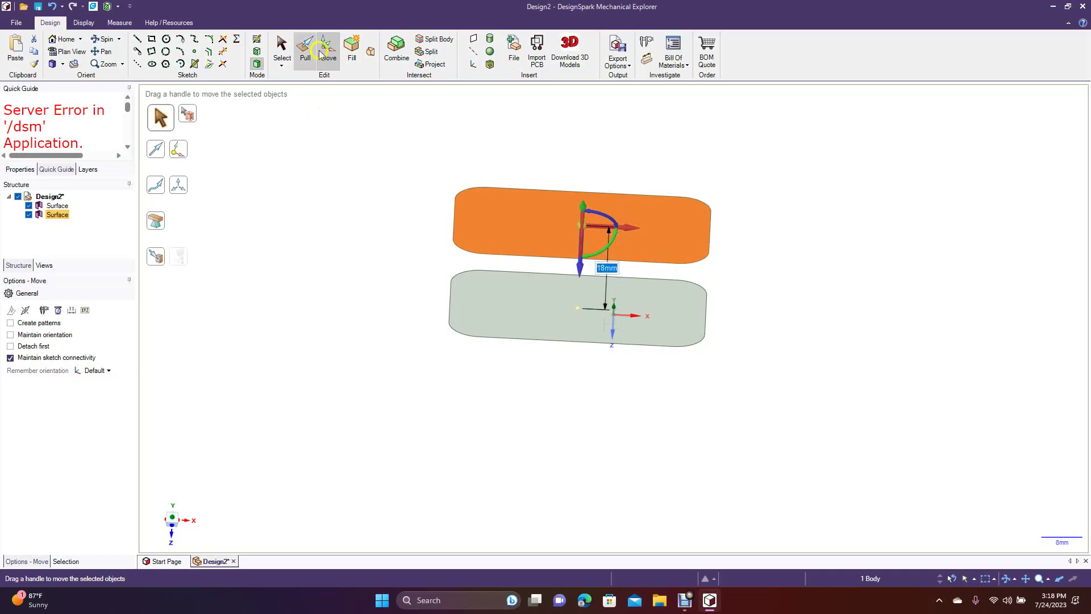
{"action": "left_click", "coordinate": [283, 50]}
{"action": "left_click", "coordinate": [321, 176]}
{"action": "left_click", "coordinate": [490, 235]}
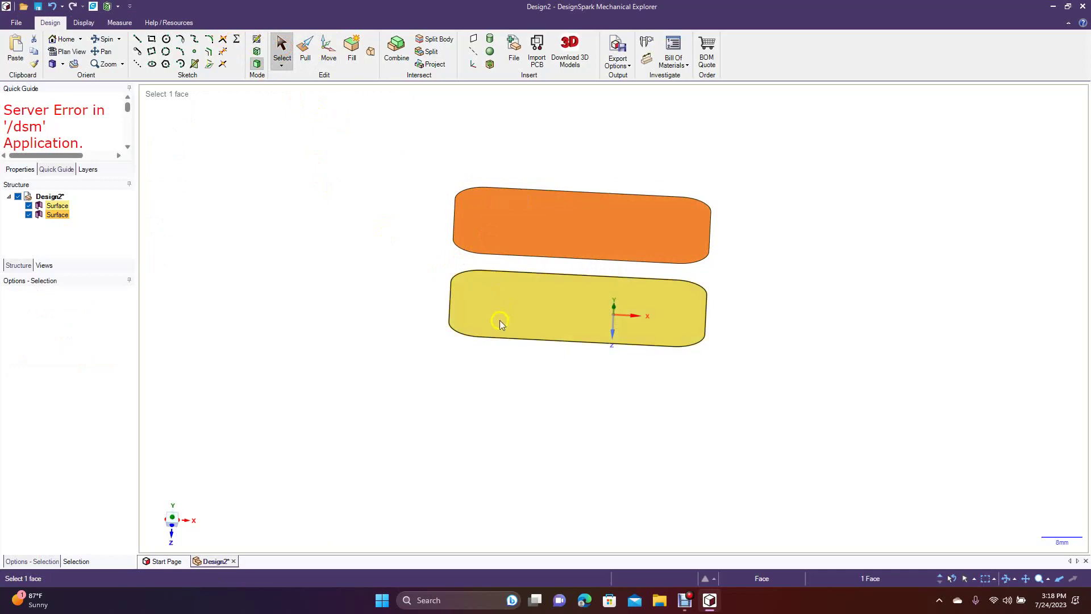
{"action": "left_click", "coordinate": [305, 50]}
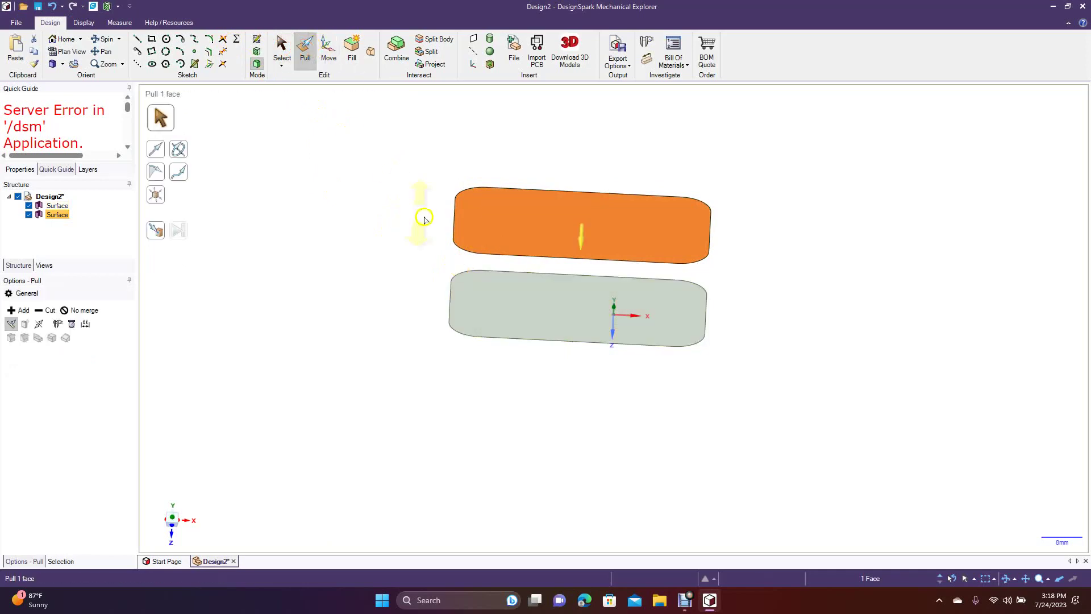
{"action": "left_click", "coordinate": [482, 255]}
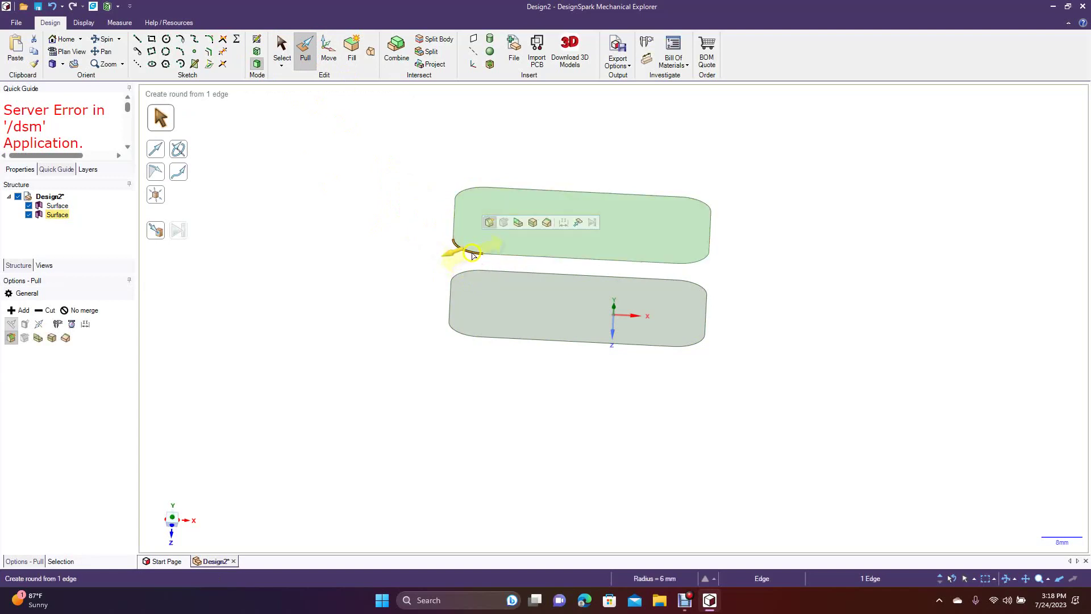
{"action": "left_click_drag", "start_coordinate": [464, 251], "coordinate": [488, 212]}
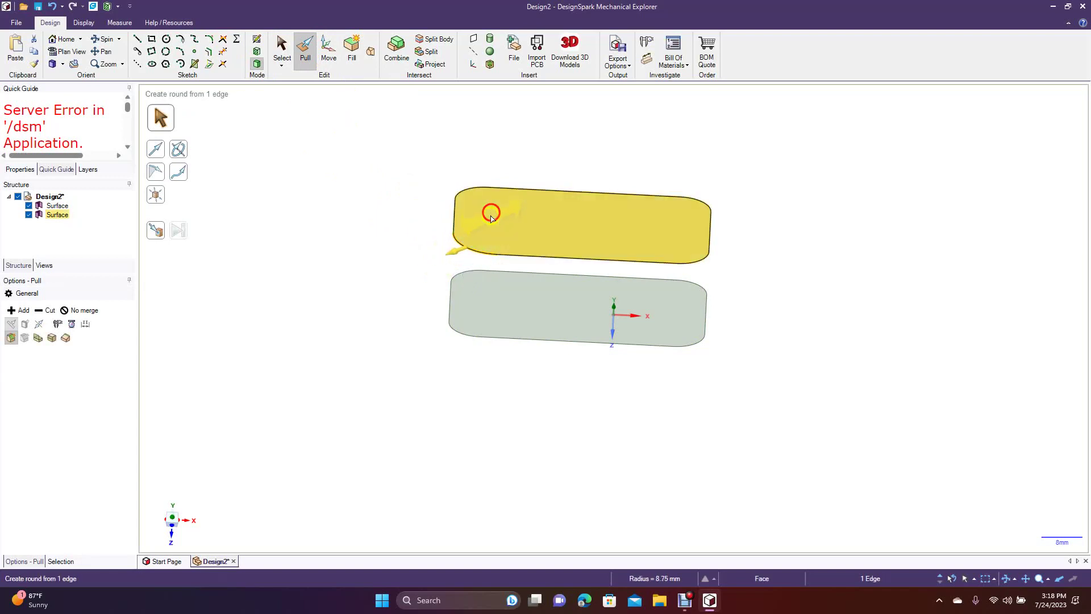
Step: Scale the copied surface up slightly, anchored at the end of its front edge where the left rounded corner begins
{"action": "left_click", "coordinate": [282, 45]}
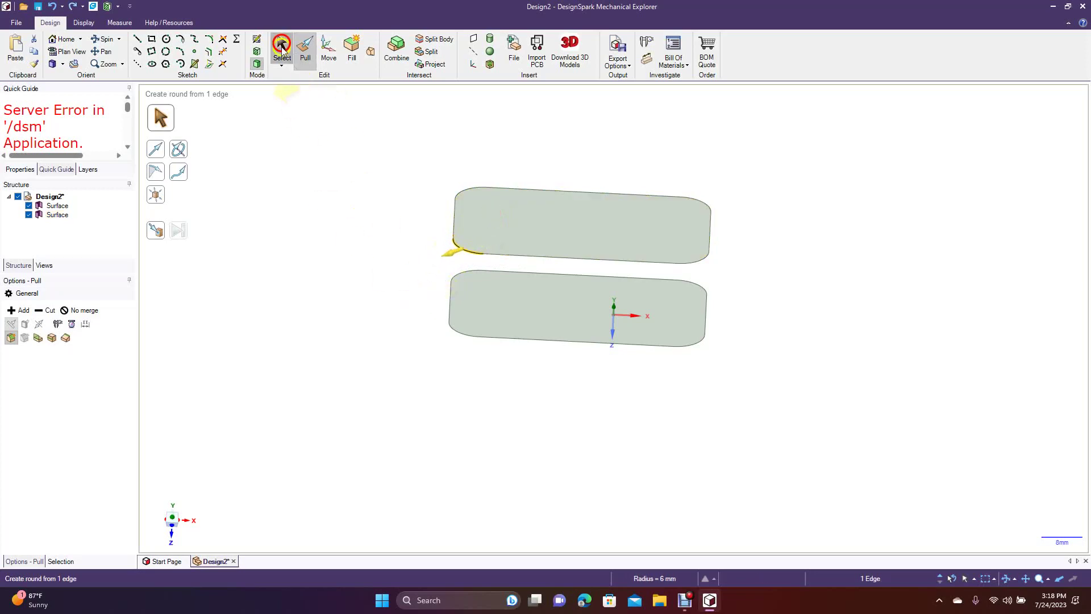
{"action": "left_click", "coordinate": [477, 214]}
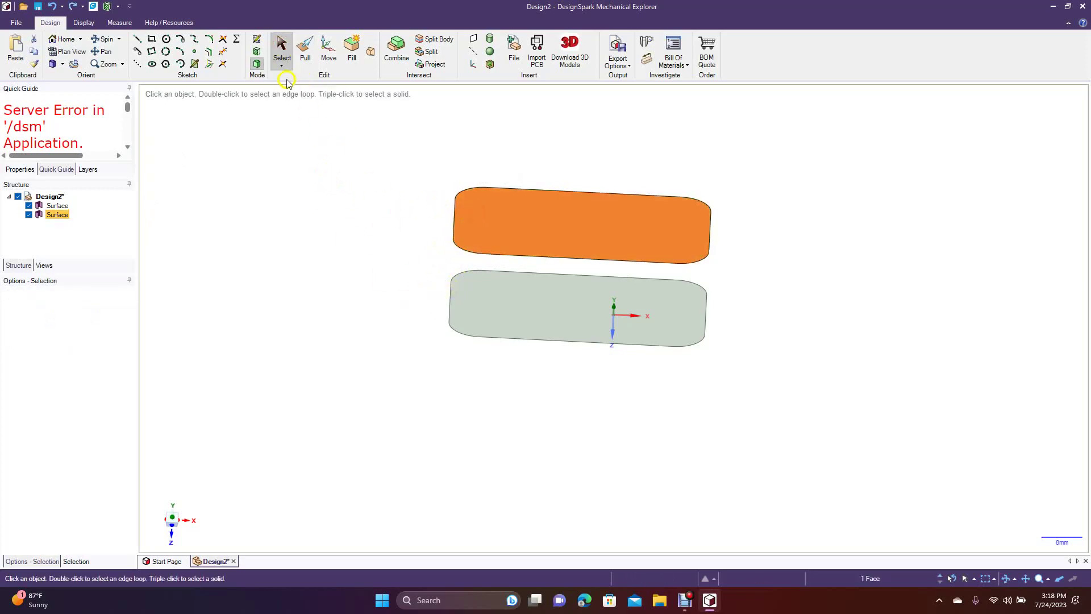
{"action": "left_click", "coordinate": [305, 48]}
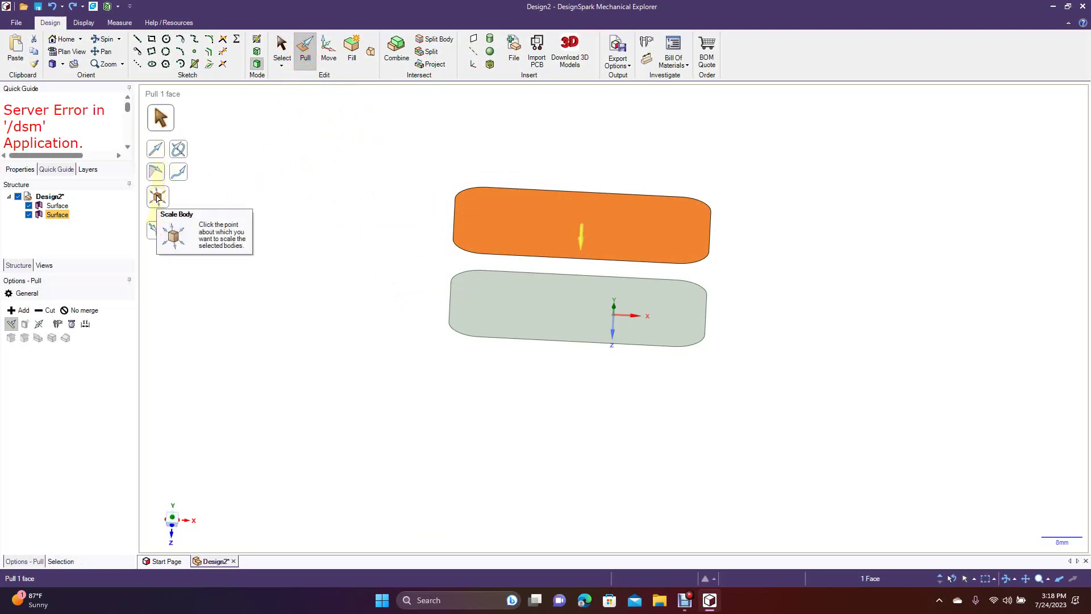
{"action": "left_click", "coordinate": [158, 198]}
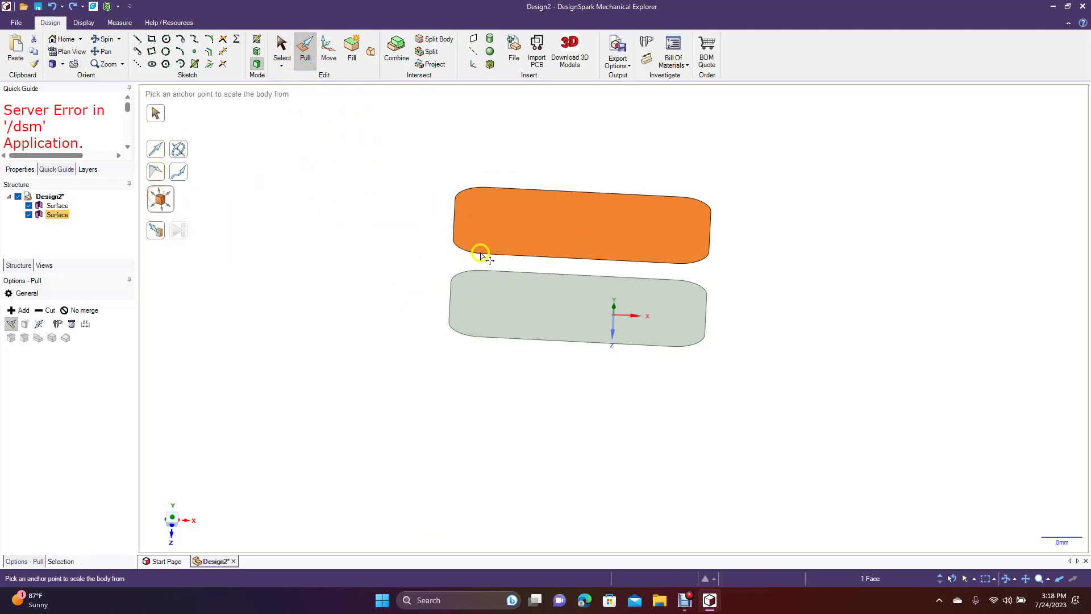
{"action": "left_click", "coordinate": [484, 255]}
{"action": "left_click_drag", "start_coordinate": [484, 255], "coordinate": [510, 247]}
{"action": "left_click", "coordinate": [280, 48]}
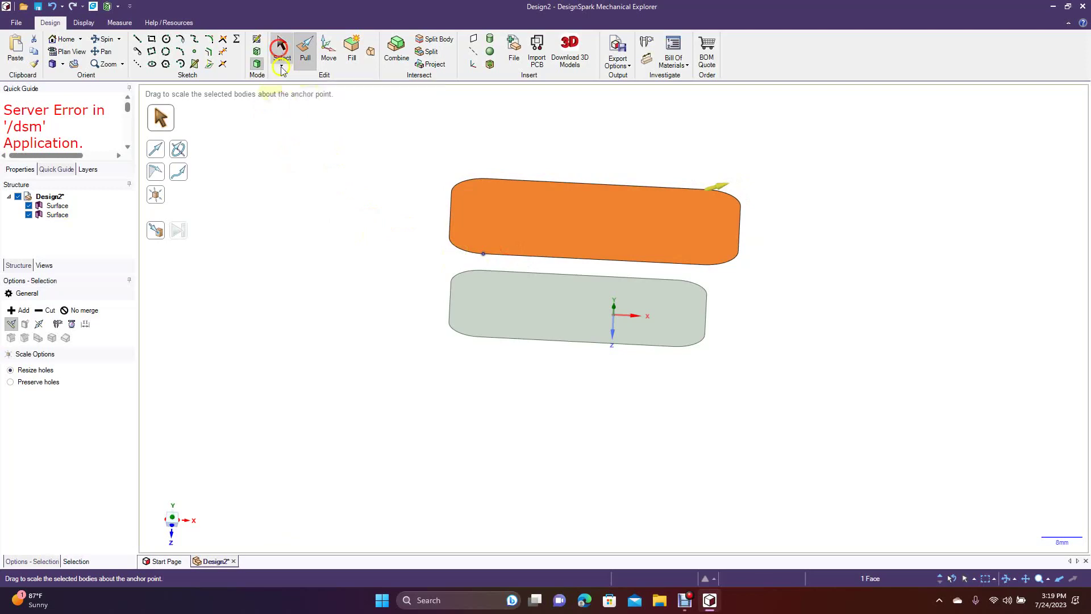
{"action": "left_click", "coordinate": [326, 253]}
{"action": "left_click", "coordinate": [476, 227]}
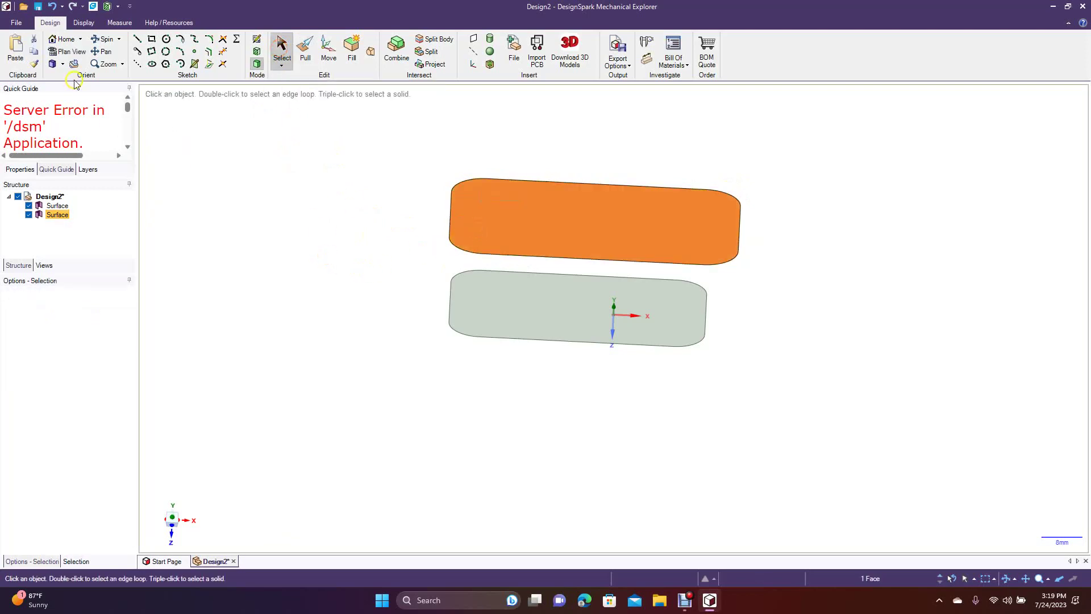
Step: Centre the enlarged surface over the smaller one by moving it about 2.5 mm in negative X and 1.9 mm in negative Y
{"action": "left_click", "coordinate": [64, 52]}
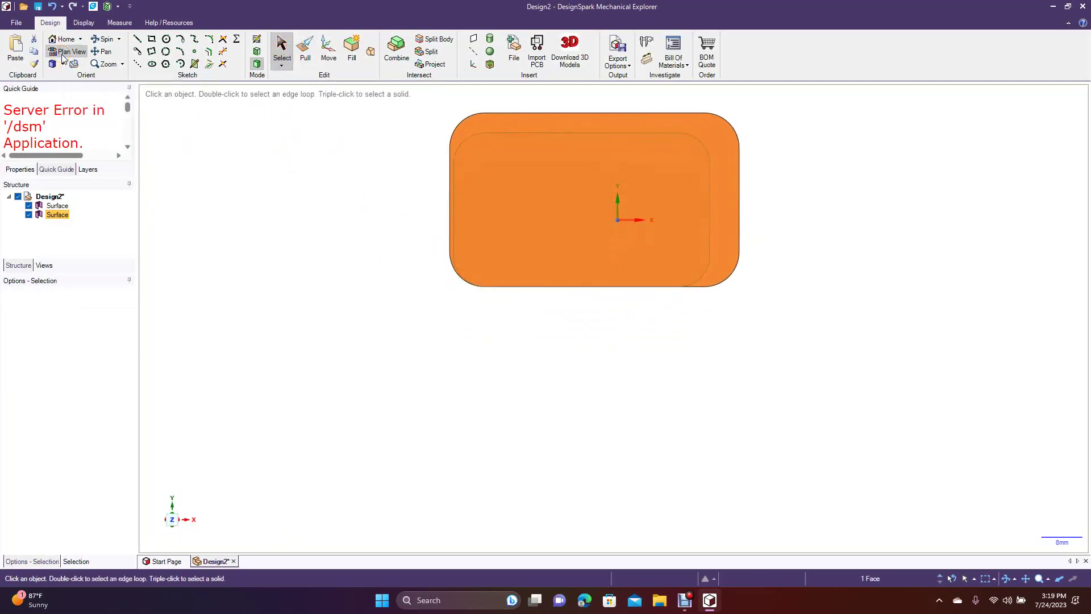
{"action": "left_click", "coordinate": [327, 46]}
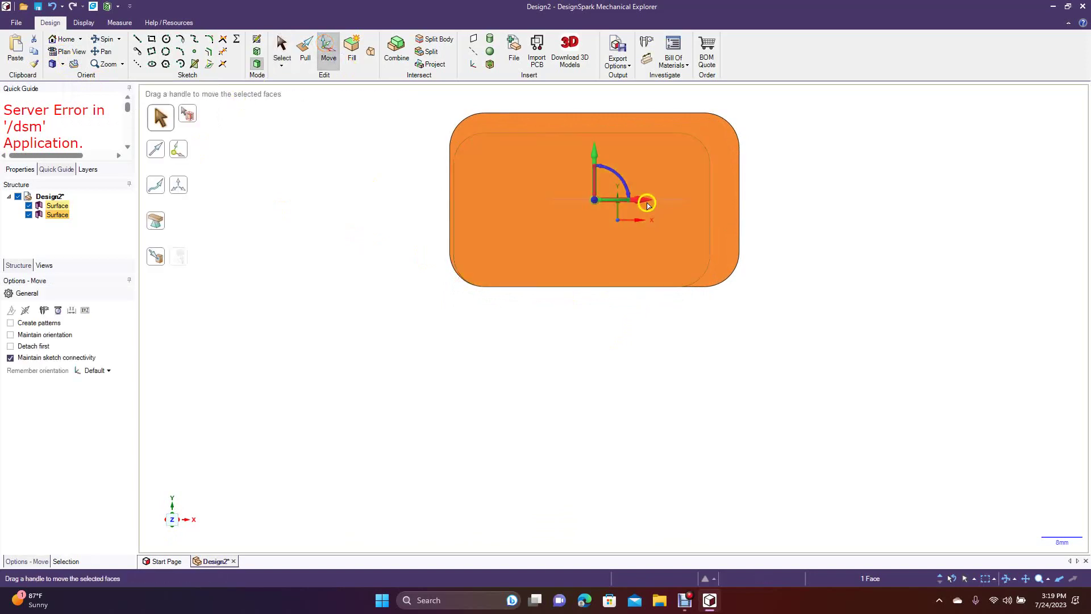
{"action": "left_click_drag", "start_coordinate": [651, 211], "coordinate": [636, 209]}
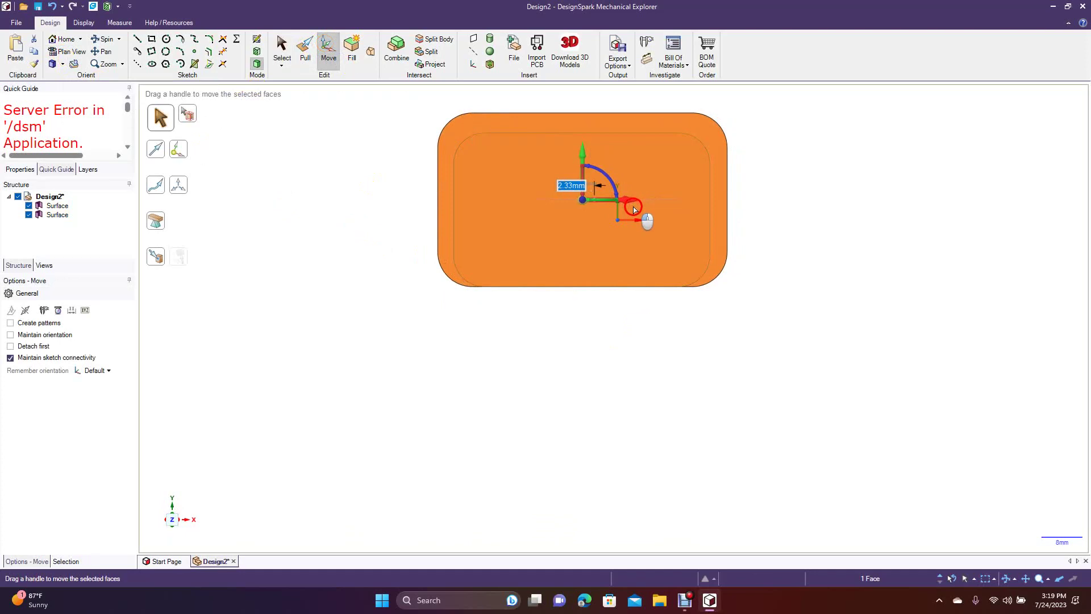
{"action": "left_click_drag", "start_coordinate": [634, 210], "coordinate": [631, 212]}
{"action": "left_click_drag", "start_coordinate": [582, 157], "coordinate": [584, 167]}
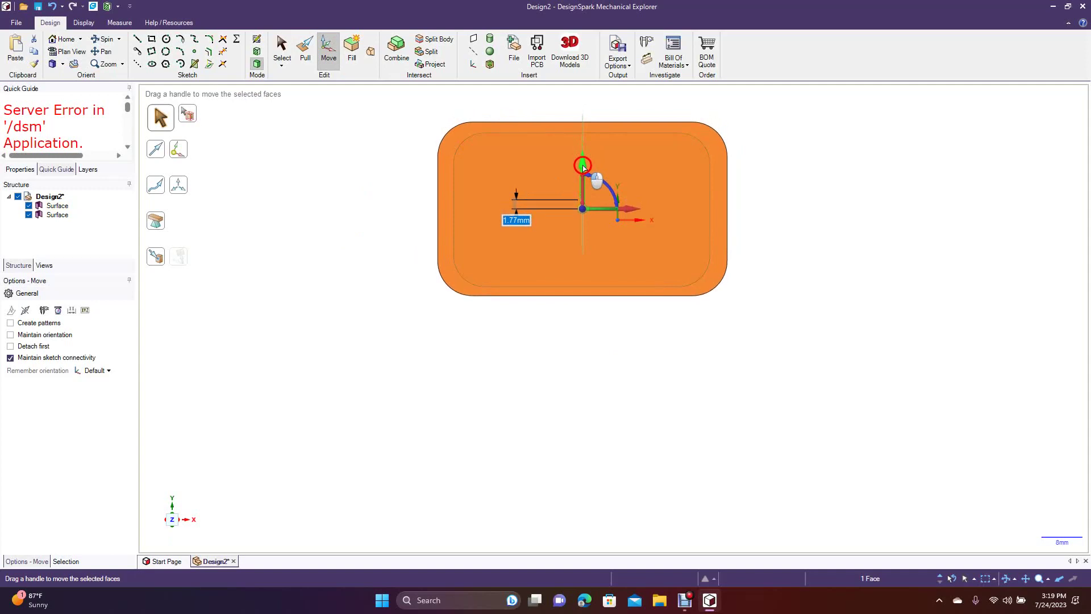
{"action": "left_click_drag", "start_coordinate": [583, 167], "coordinate": [583, 165]}
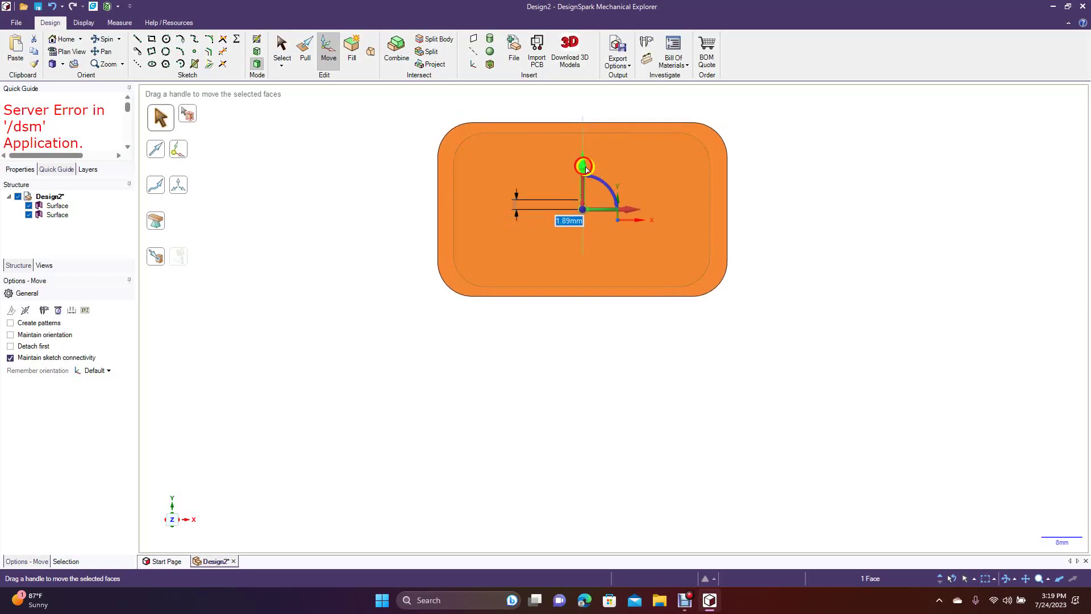
{"action": "left_click_drag", "start_coordinate": [630, 211], "coordinate": [632, 212]}
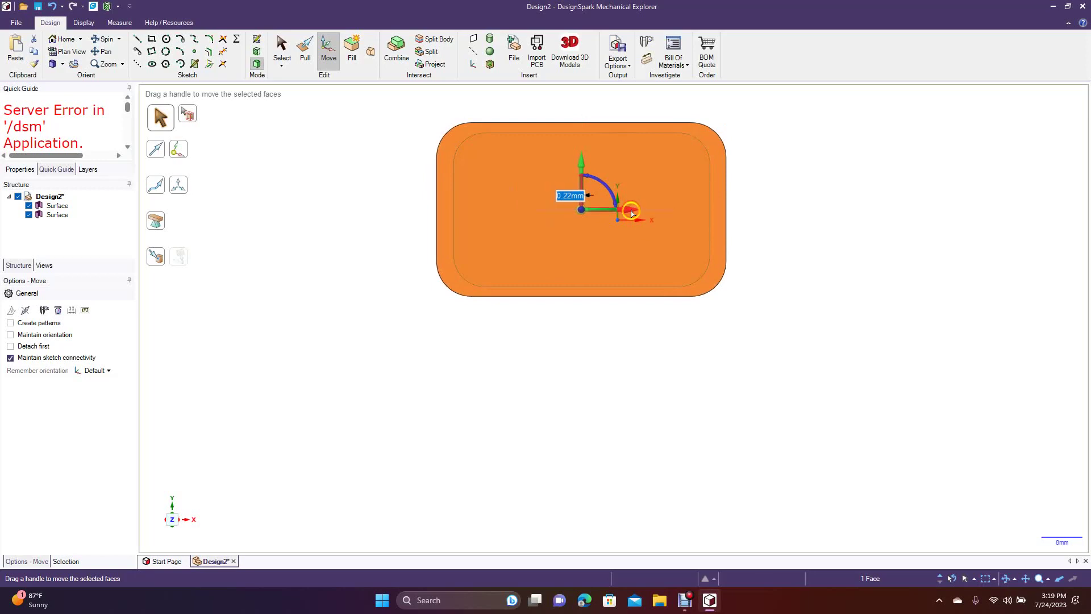
{"action": "left_click", "coordinate": [394, 309]}
Step: Blend the two rounded rectangle surfaces into one tapered solid with the Ruled segments option enabled
{"action": "left_click", "coordinate": [104, 38]}
{"action": "left_click_drag", "start_coordinate": [253, 218], "coordinate": [248, 419]}
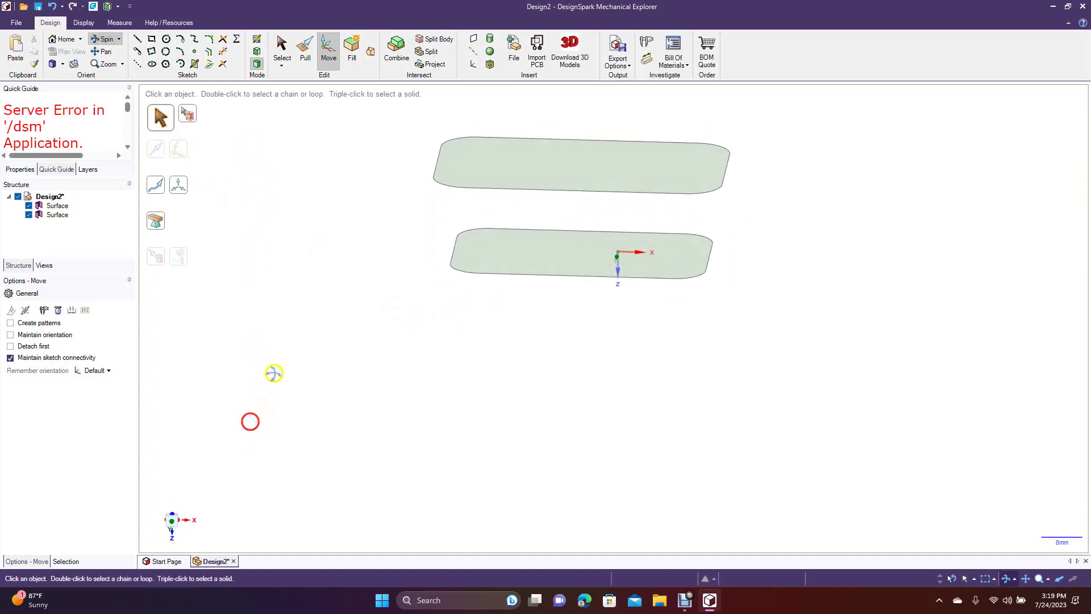
{"action": "left_click", "coordinate": [371, 52]}
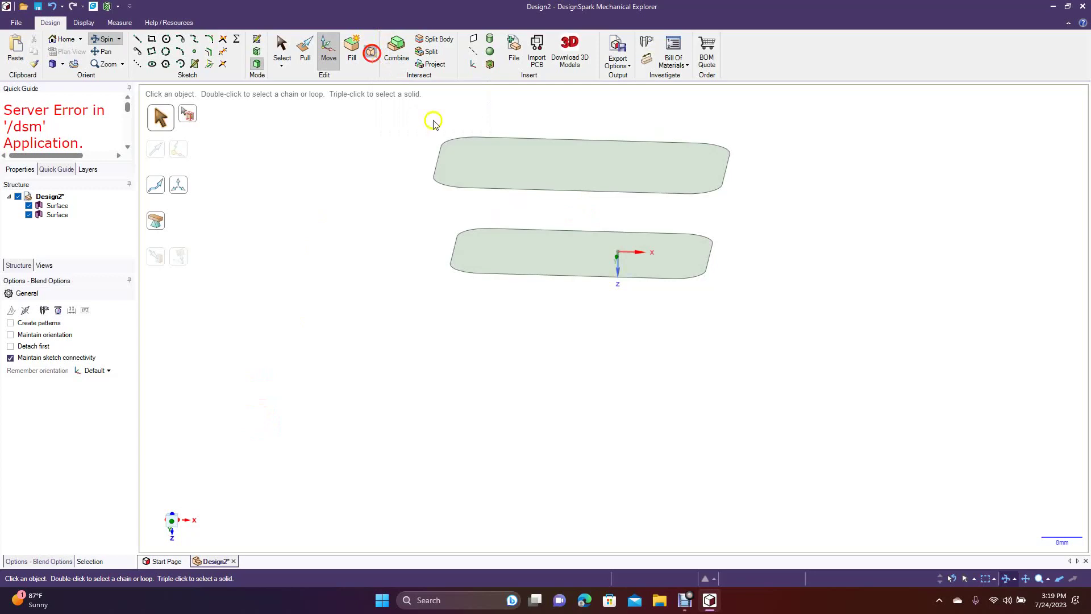
{"action": "left_click", "coordinate": [537, 243]}
{"action": "left_click", "coordinate": [534, 172]}
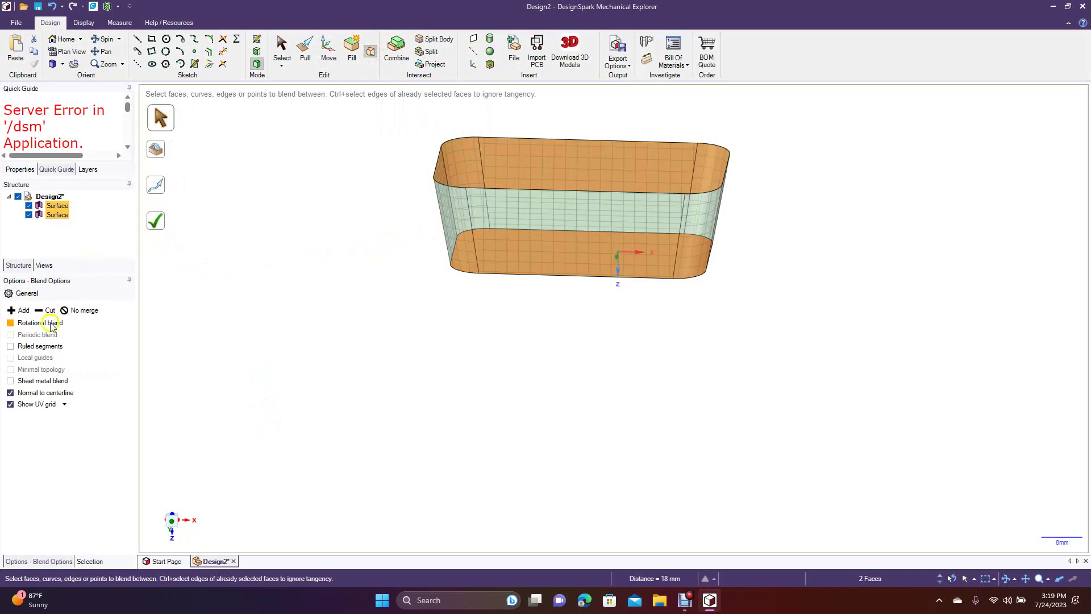
{"action": "left_click", "coordinate": [36, 346]}
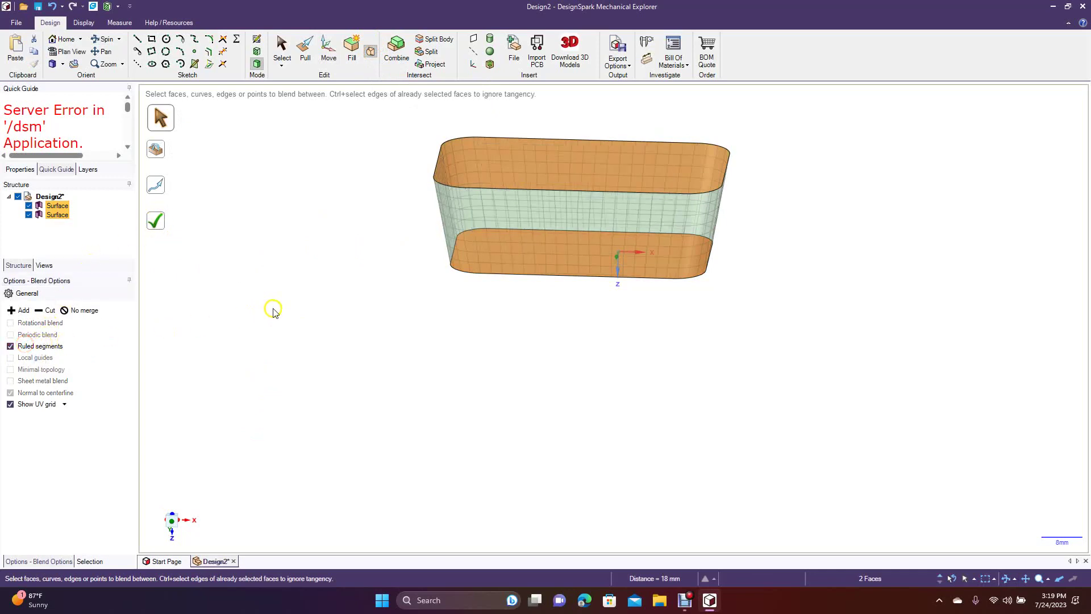
{"action": "left_click", "coordinate": [156, 221]}
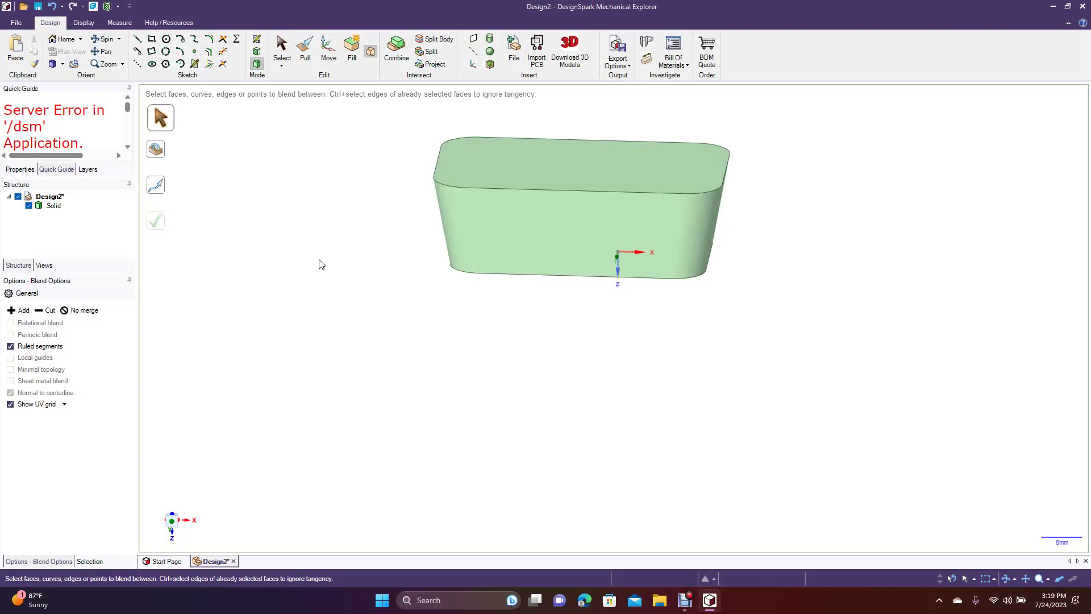
Step: Shell the tapered solid with a 1 mm wall thickness, removing its larger end face
{"action": "left_click", "coordinate": [490, 64]}
{"action": "left_click", "coordinate": [509, 182]}
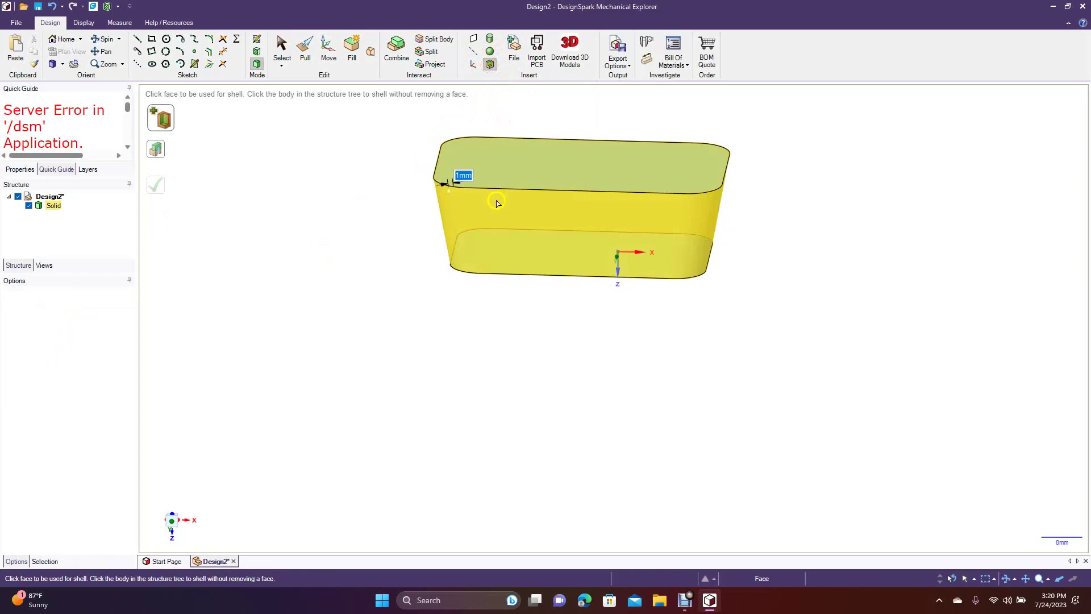
{"action": "left_click", "coordinate": [528, 158]}
{"action": "left_click", "coordinate": [104, 39]}
{"action": "mouse_move", "coordinate": [293, 190]}
{"action": "left_mouse_down"}
{"action": "mouse_move", "coordinate": [300, 289]}
{"action": "mouse_move", "coordinate": [398, 239]}
{"action": "mouse_move", "coordinate": [380, 220]}
{"action": "mouse_move", "coordinate": [281, 229]}
{"action": "mouse_move", "coordinate": [302, 153]}
{"action": "mouse_move", "coordinate": [304, 189]}
{"action": "left_mouse_up"}
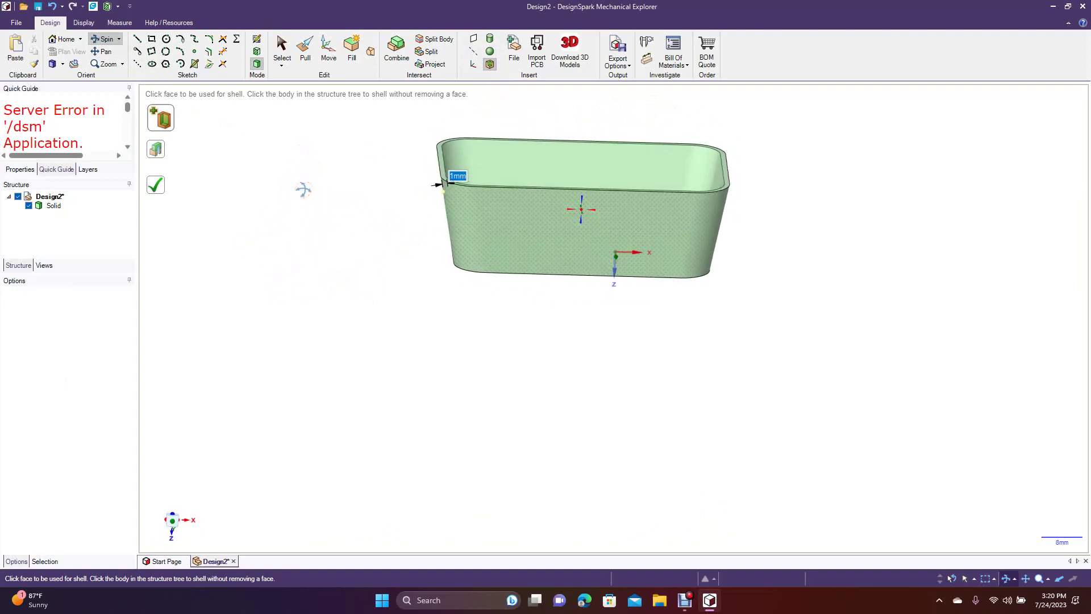
{"action": "left_click_drag", "start_coordinate": [304, 189], "coordinate": [431, 199]}
{"action": "left_click", "coordinate": [281, 48]}
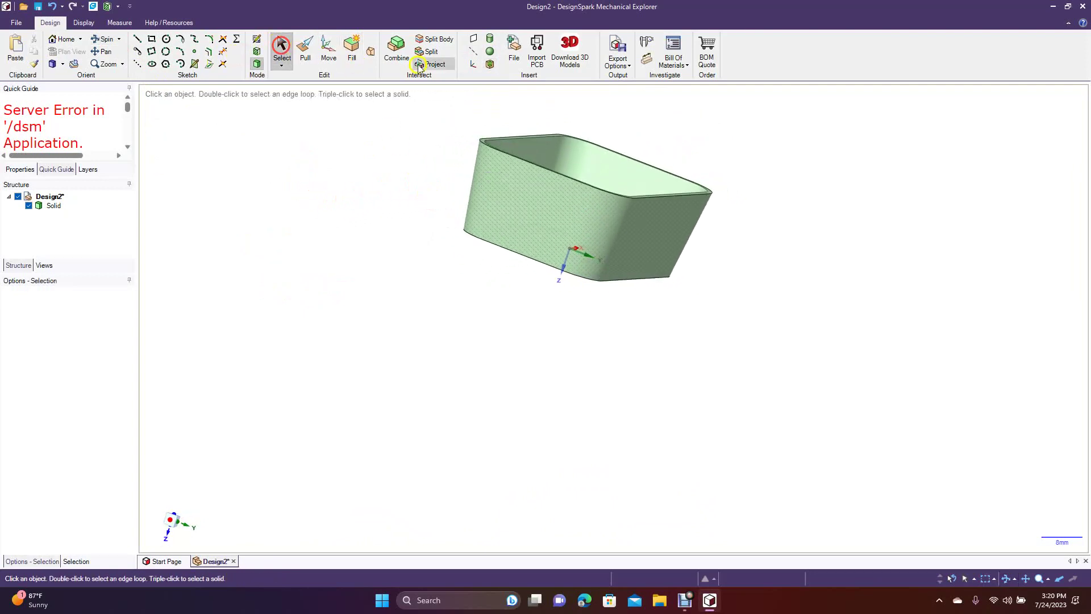
Step: Insert a plane through the origin perpendicular to the X axis, cutting across the shelled box
{"action": "left_click", "coordinate": [473, 43]}
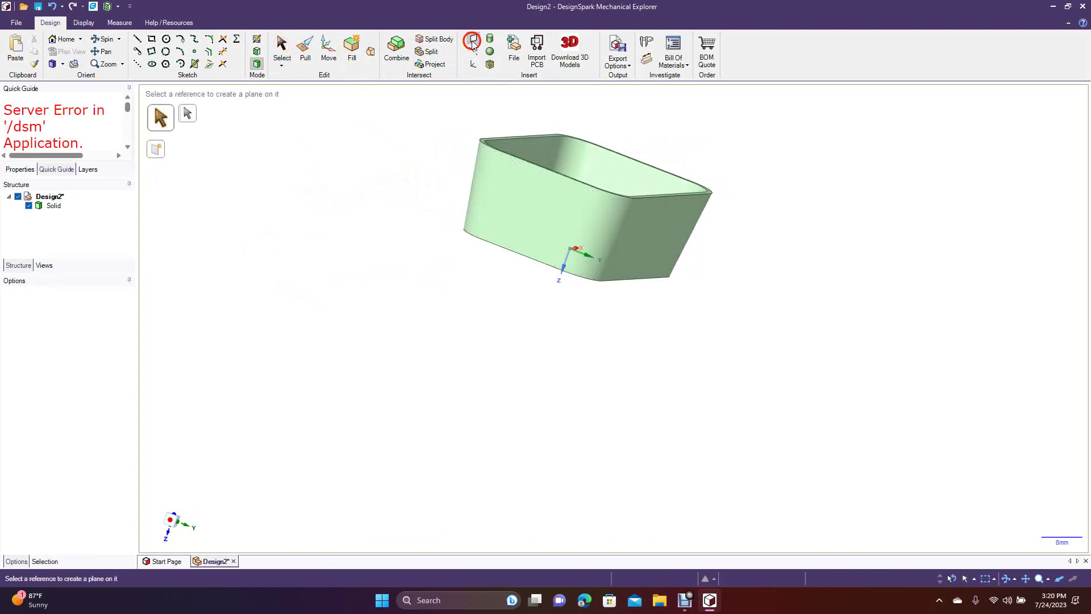
{"action": "left_click", "coordinate": [574, 248]}
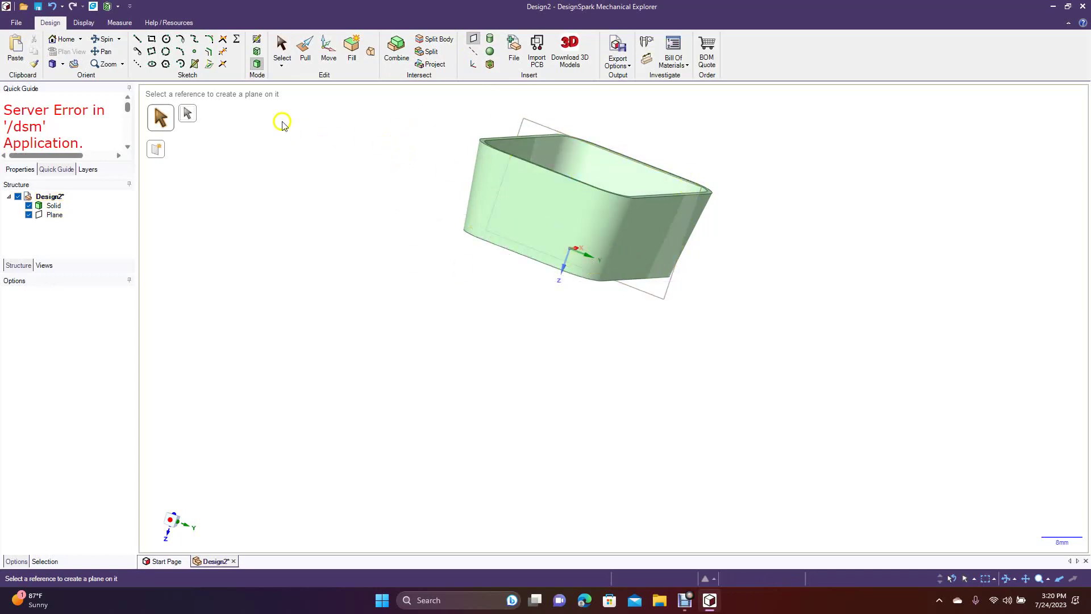
{"action": "left_click", "coordinate": [282, 48]}
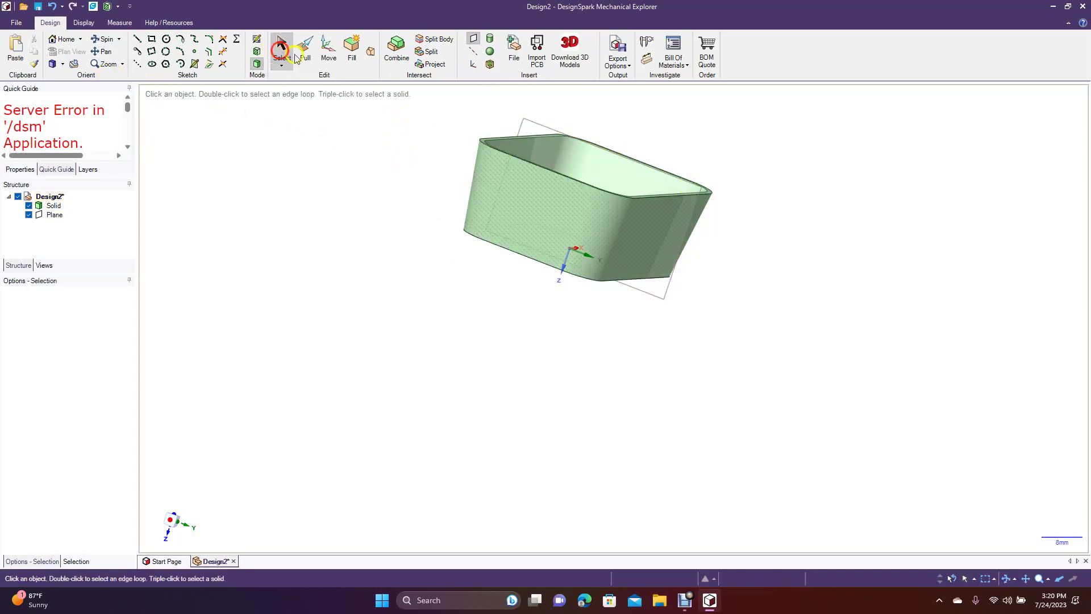
Step: Sketch a horizontal line on the new plane between the box's inner walls, 13 mm above its base
{"action": "left_click", "coordinate": [524, 121]}
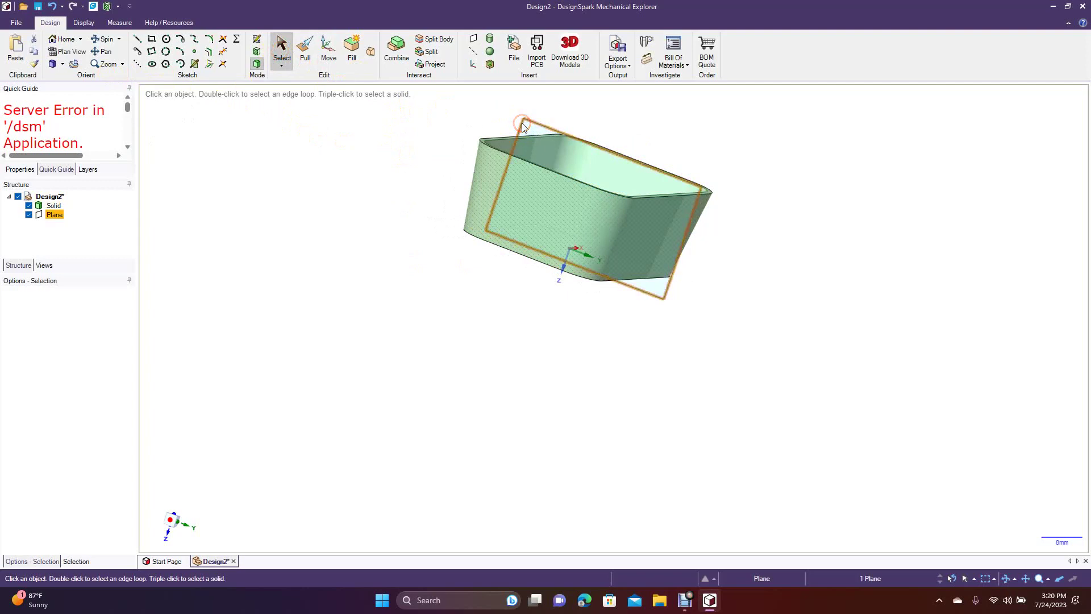
{"action": "left_click", "coordinate": [71, 52]}
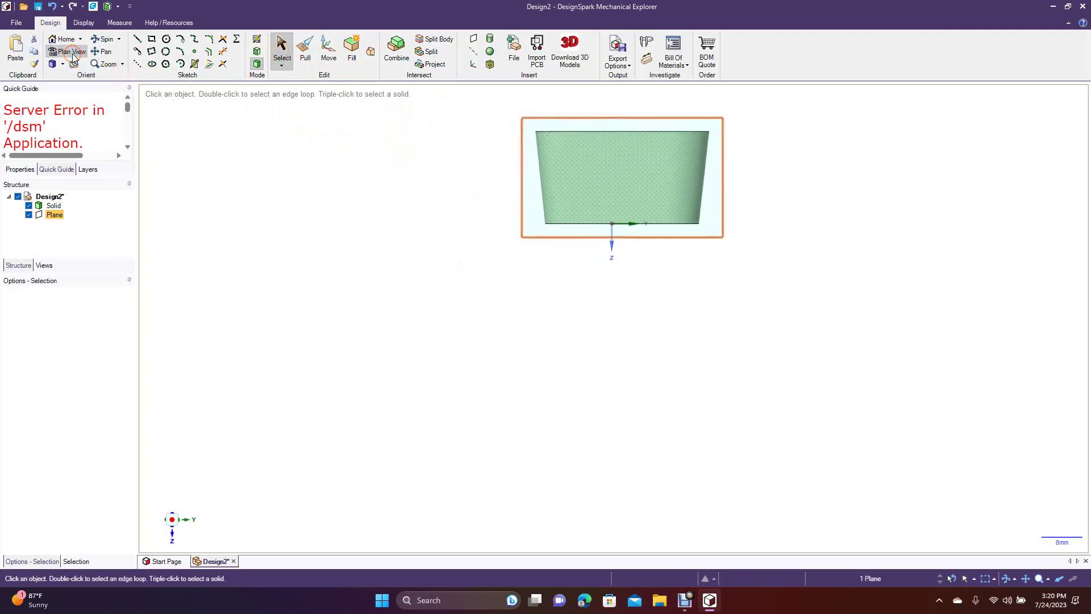
{"action": "left_click", "coordinate": [102, 52]}
{"action": "left_click_drag", "start_coordinate": [453, 270], "coordinate": [415, 412]}
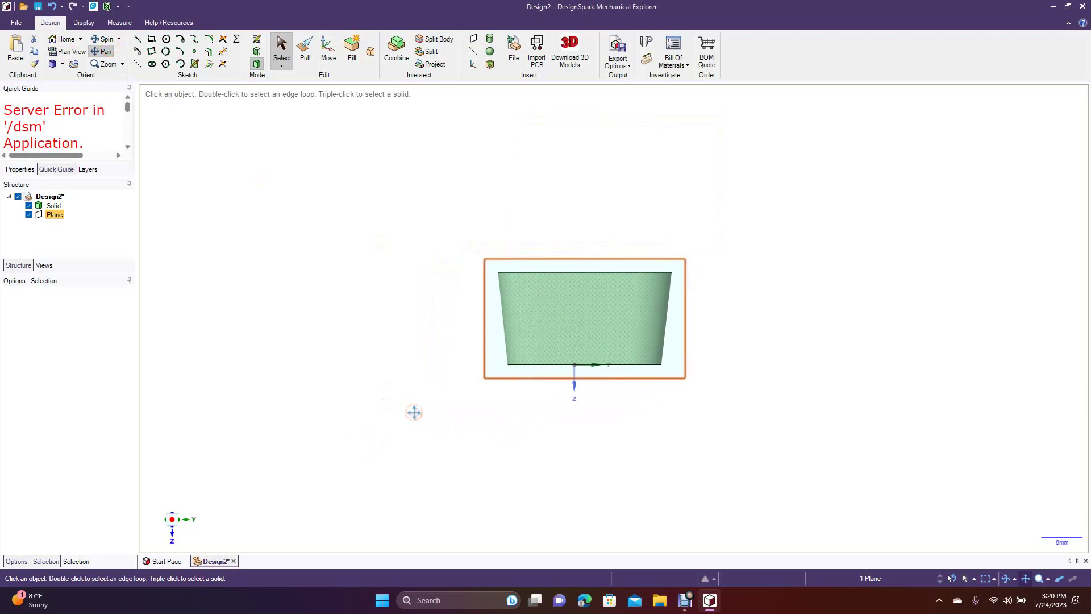
{"action": "scroll", "coordinate": [414, 412], "scroll_direction": "up", "scroll_amount": 2}
{"action": "scroll", "coordinate": [414, 413], "scroll_direction": "up", "scroll_amount": 1}
{"action": "key", "text": "Escape"}
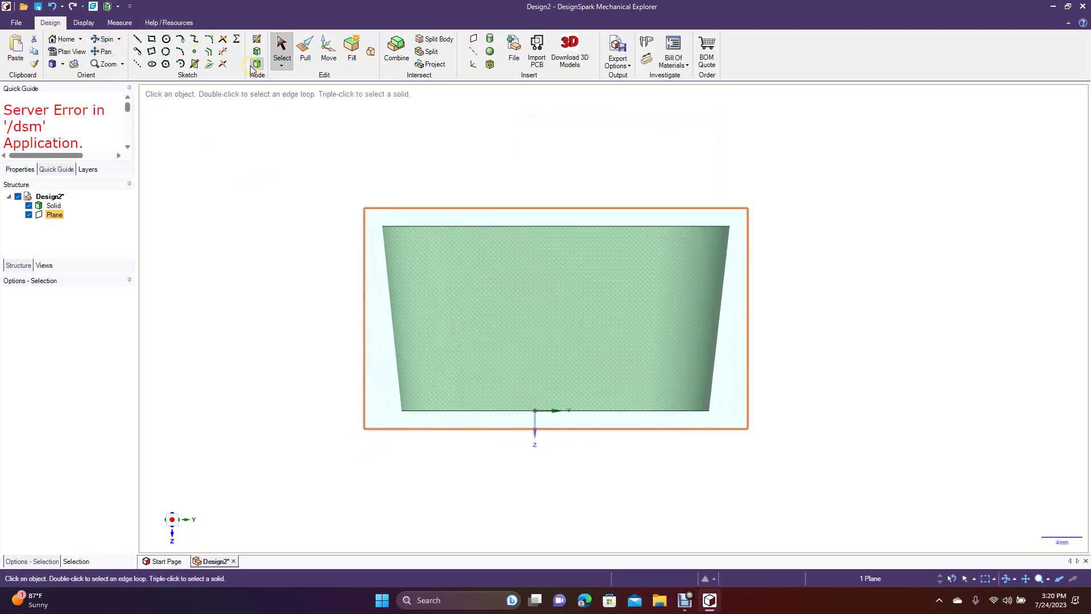
{"action": "left_click", "coordinate": [151, 39]}
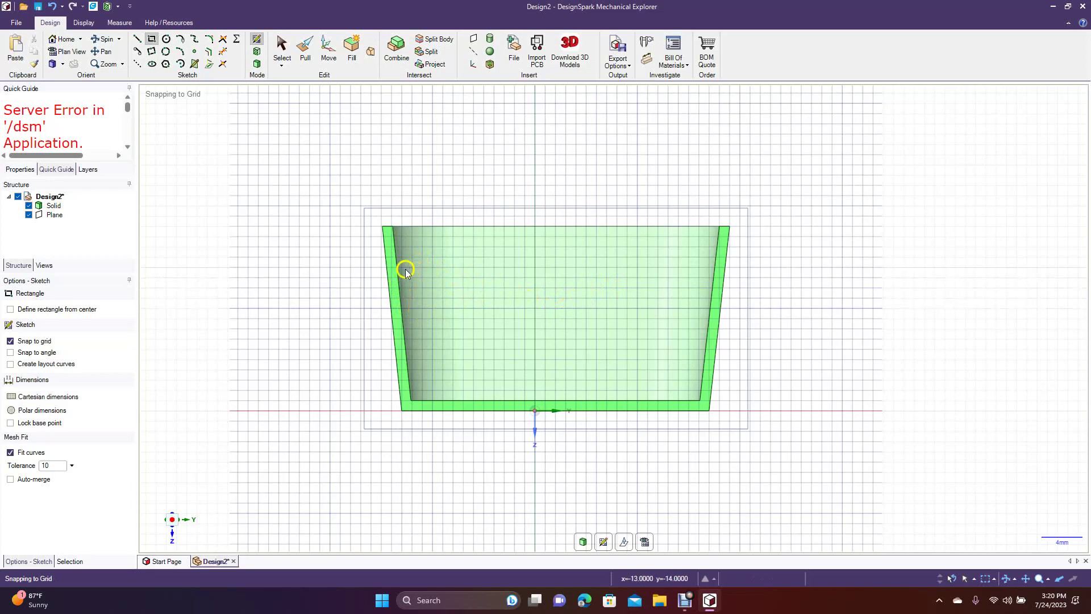
{"action": "left_click", "coordinate": [136, 40]}
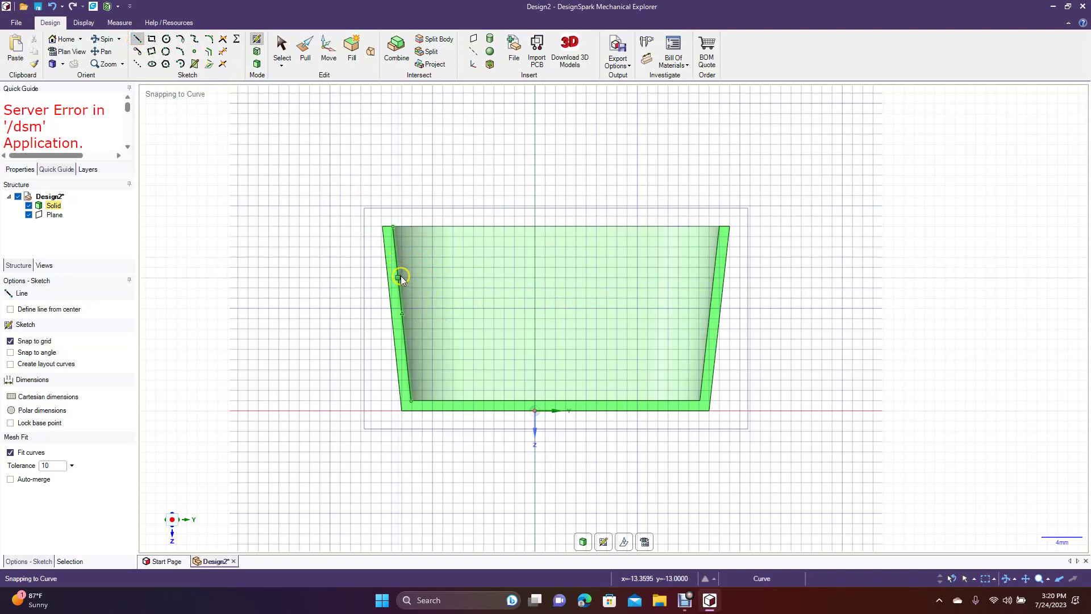
{"action": "left_click", "coordinate": [398, 277]}
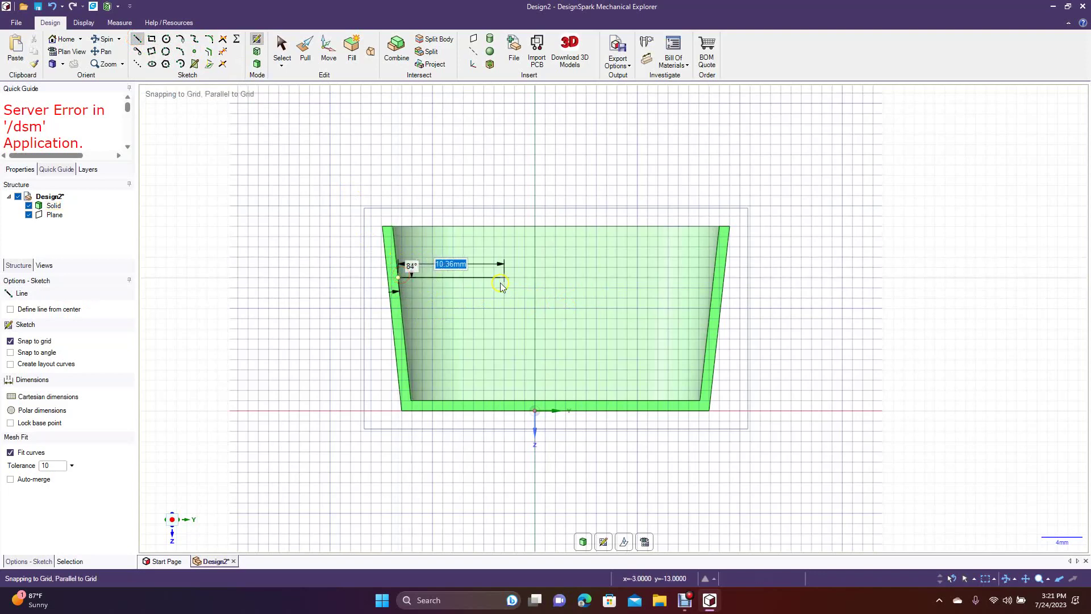
{"action": "left_click", "coordinate": [711, 279]}
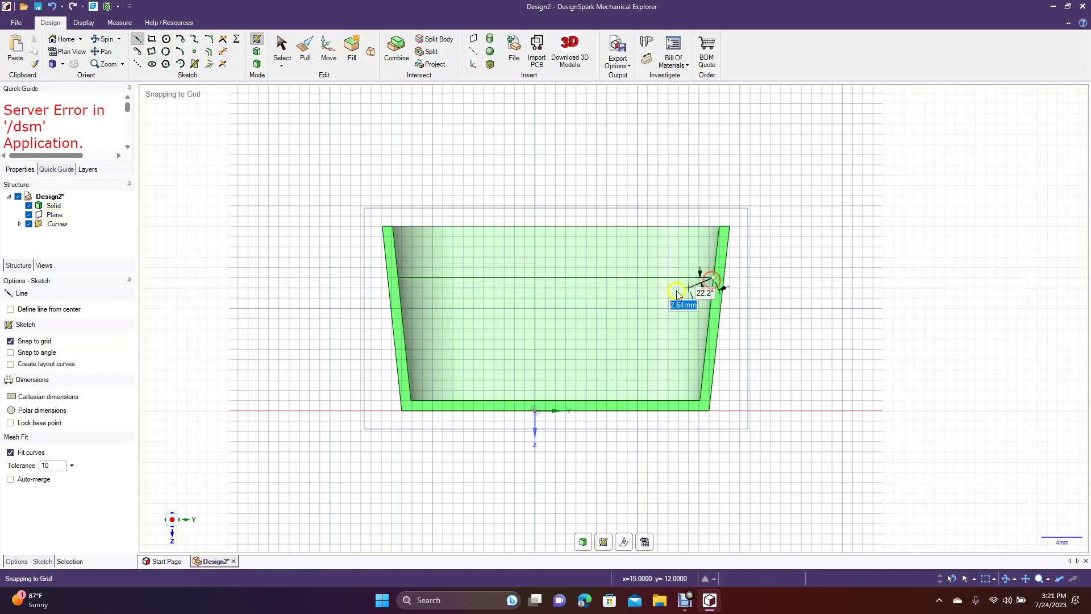
{"action": "left_click", "coordinate": [278, 48]}
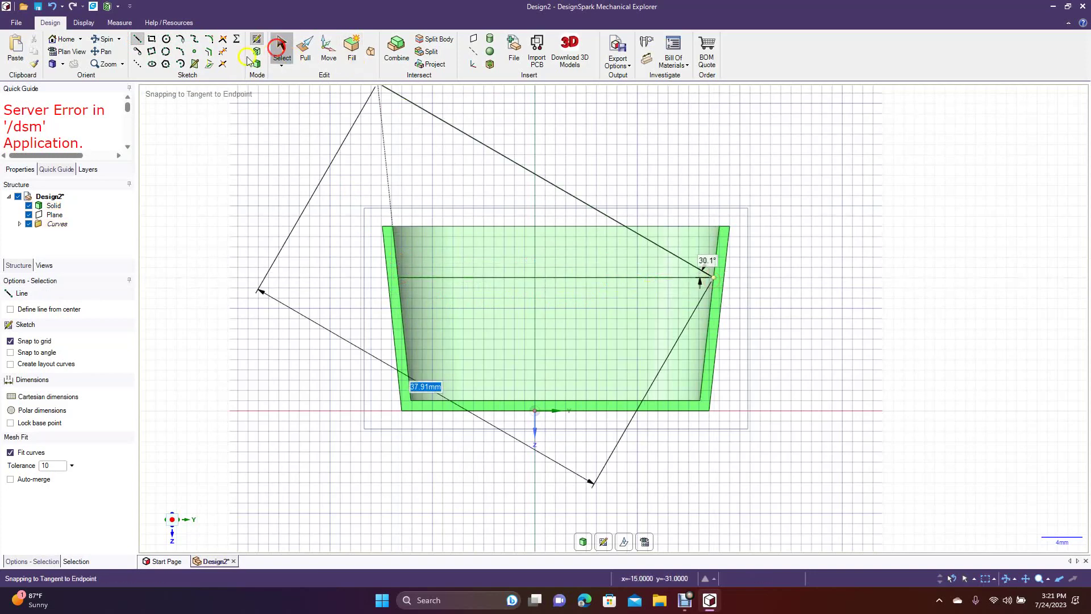
Step: Sketch a 10 × 4 mm rectangle defined from its centre at the midpoint of the horizontal line
{"action": "left_click", "coordinate": [152, 44]}
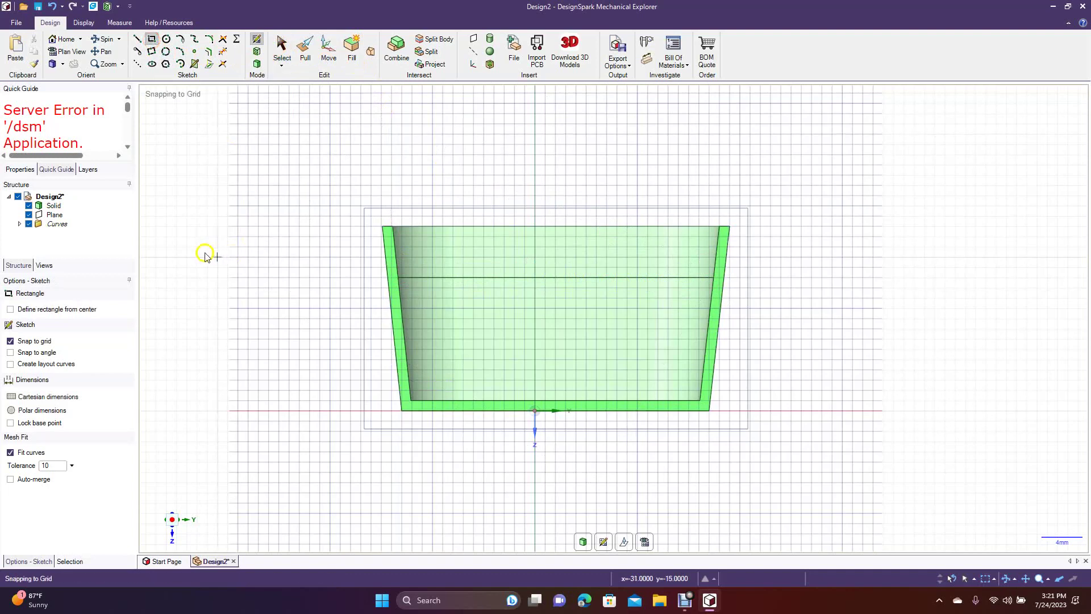
{"action": "left_click", "coordinate": [32, 312]}
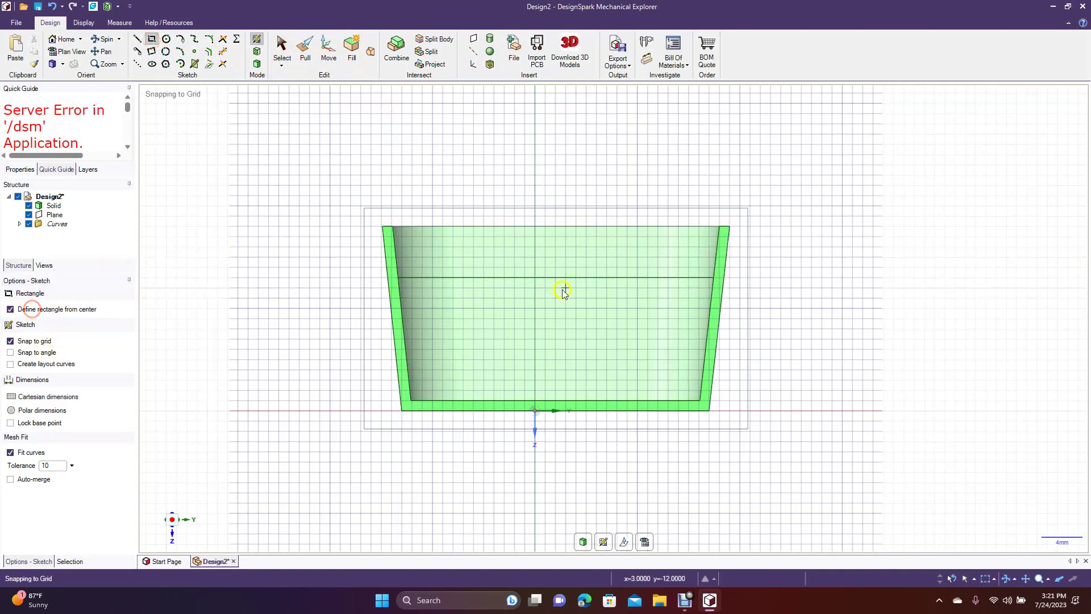
{"action": "left_click", "coordinate": [556, 278]}
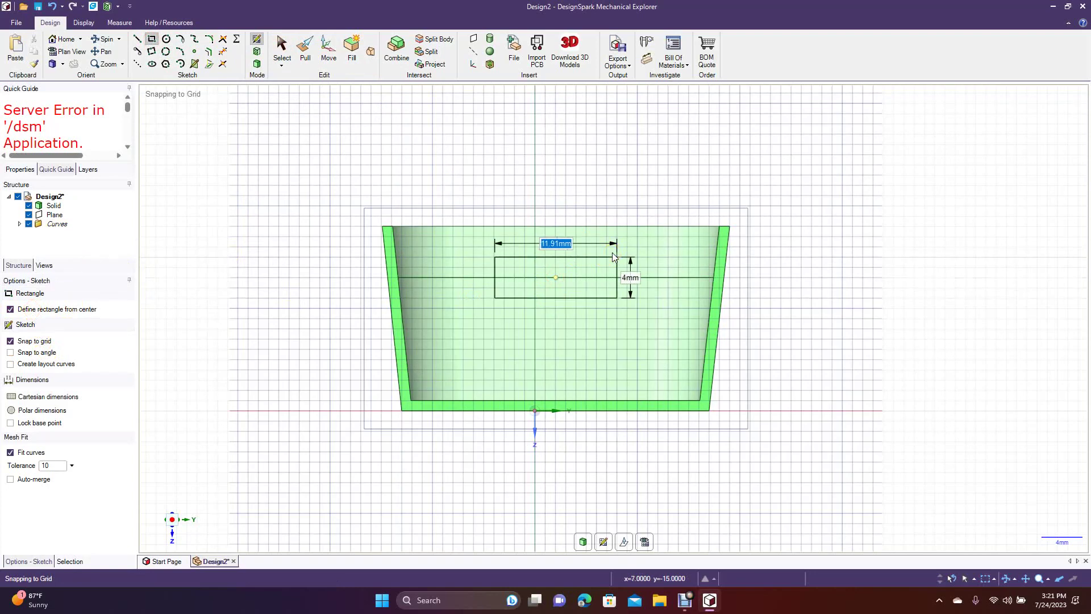
{"action": "type", "text": "10"}
{"action": "key", "text": "Tab"}
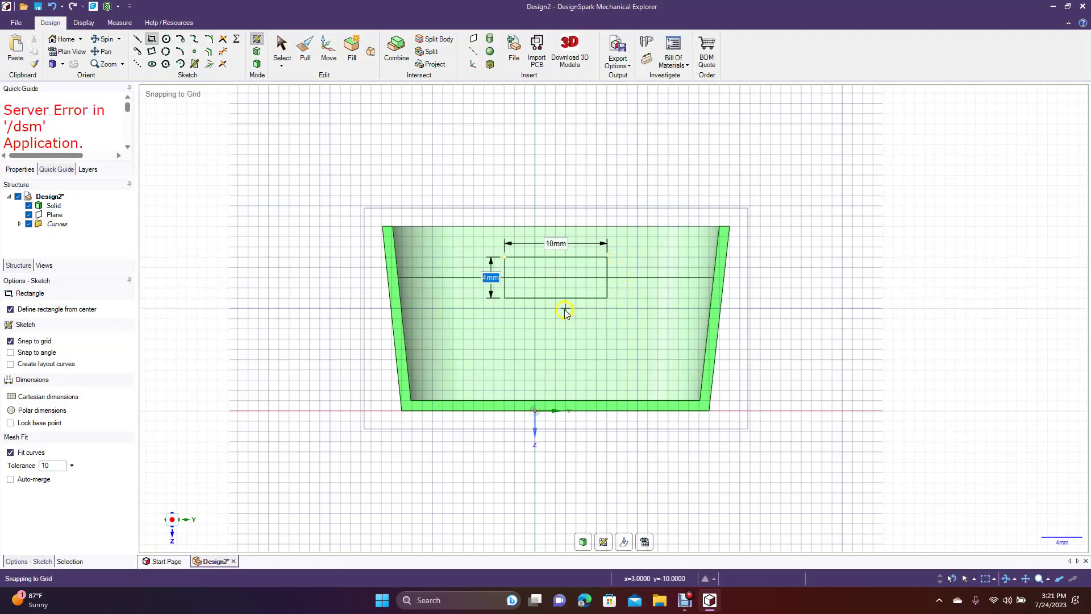
{"action": "left_click", "coordinate": [282, 51]}
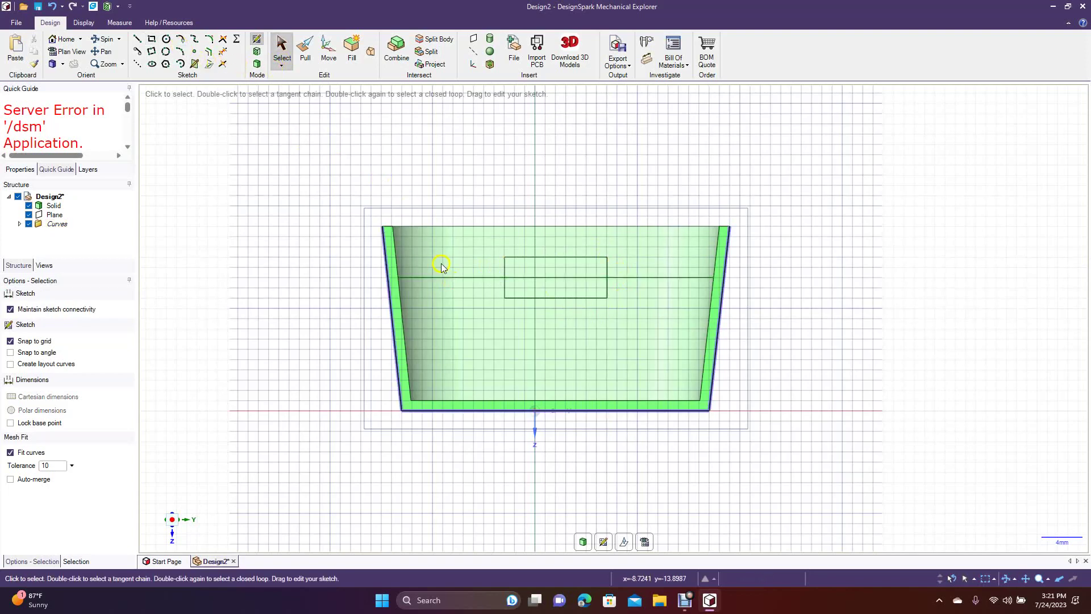
Step: Round the two upper corners of the small rectangle with a 1 mm radius
{"action": "left_click", "coordinate": [210, 40]}
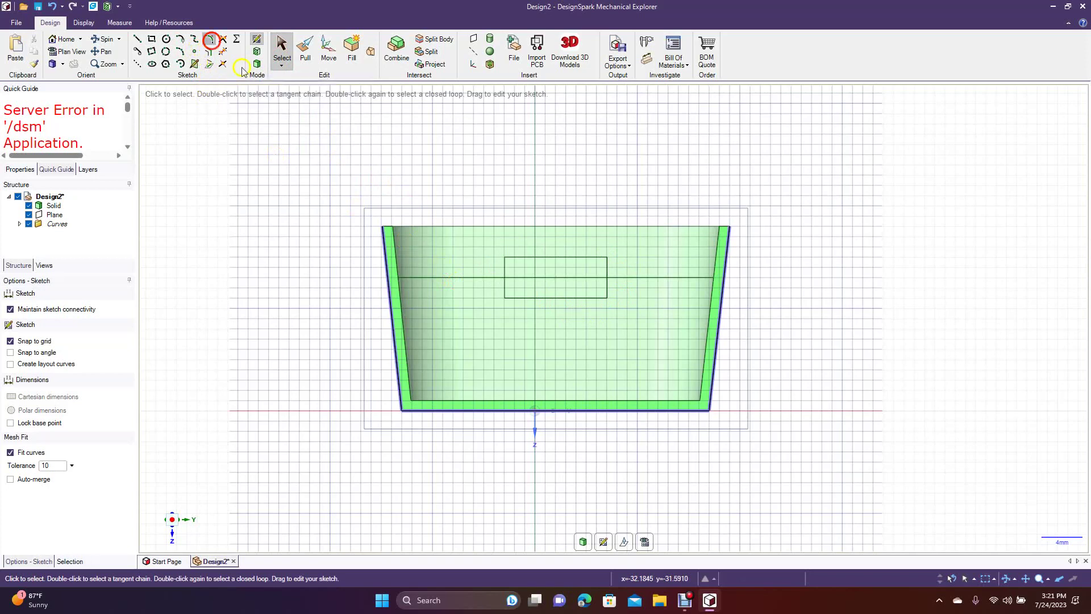
{"action": "left_click", "coordinate": [514, 266]}
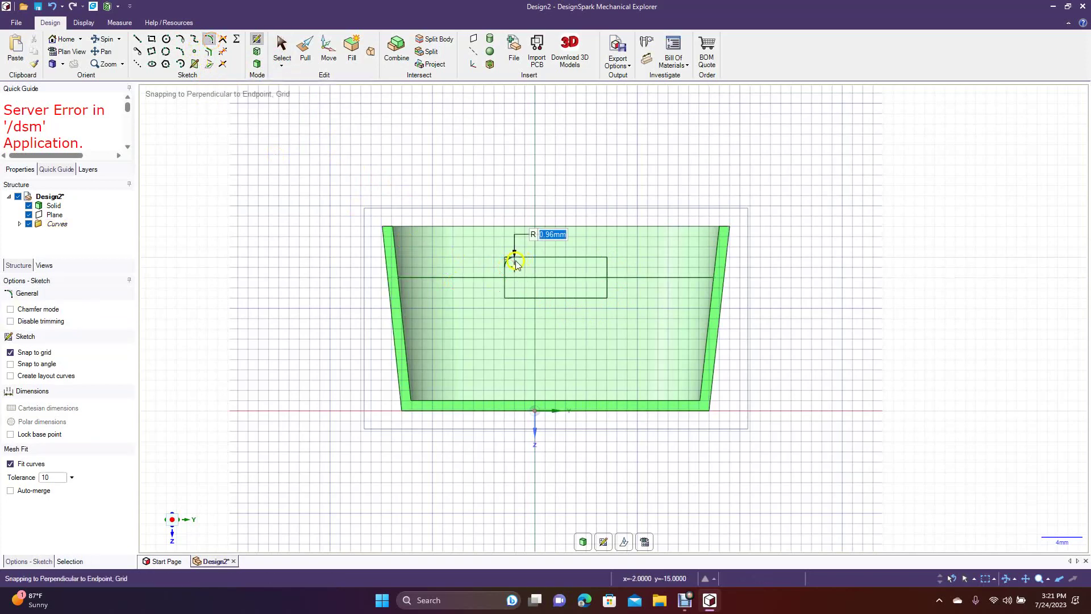
{"action": "type", "text": "1"}
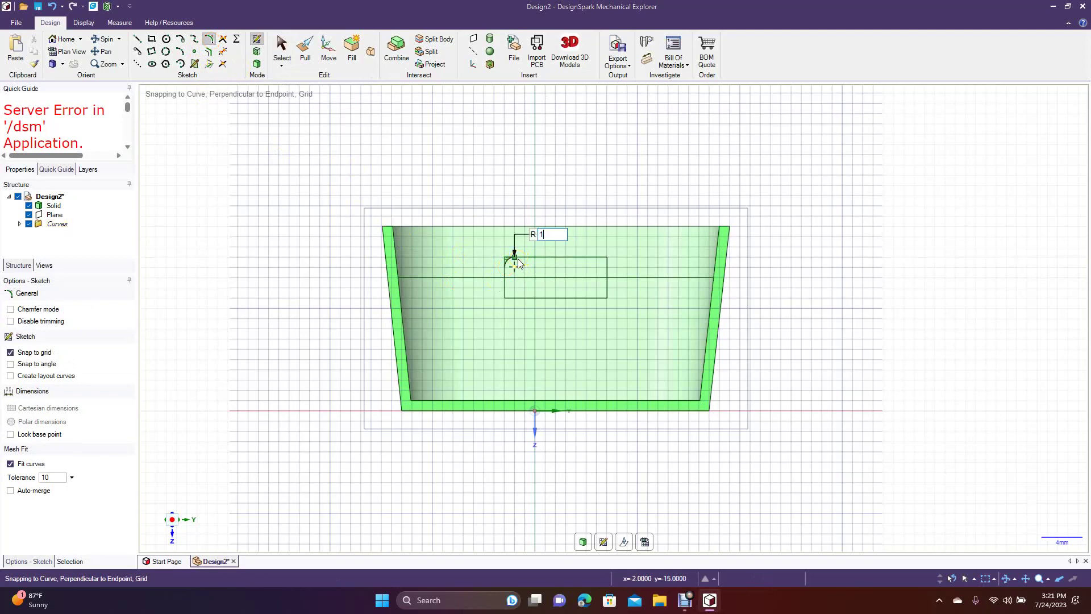
{"action": "key", "text": "Return"}
{"action": "left_click", "coordinate": [604, 267]}
{"action": "key", "text": "Return"}
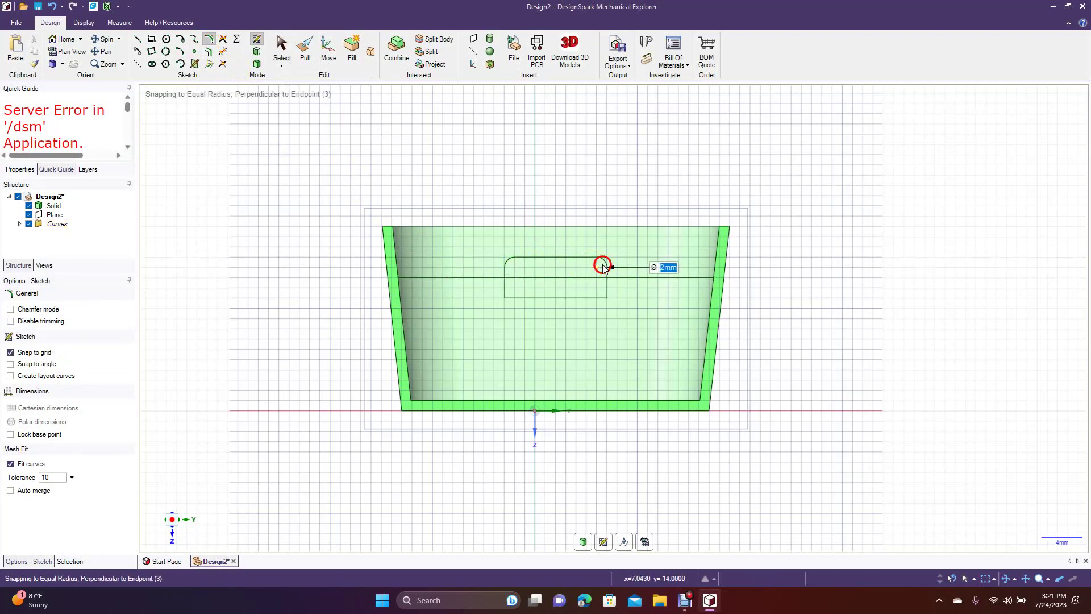
Step: Round the two lower corners of the small rectangle with a 1 mm radius and leave the corner tool
{"action": "left_click", "coordinate": [505, 295]}
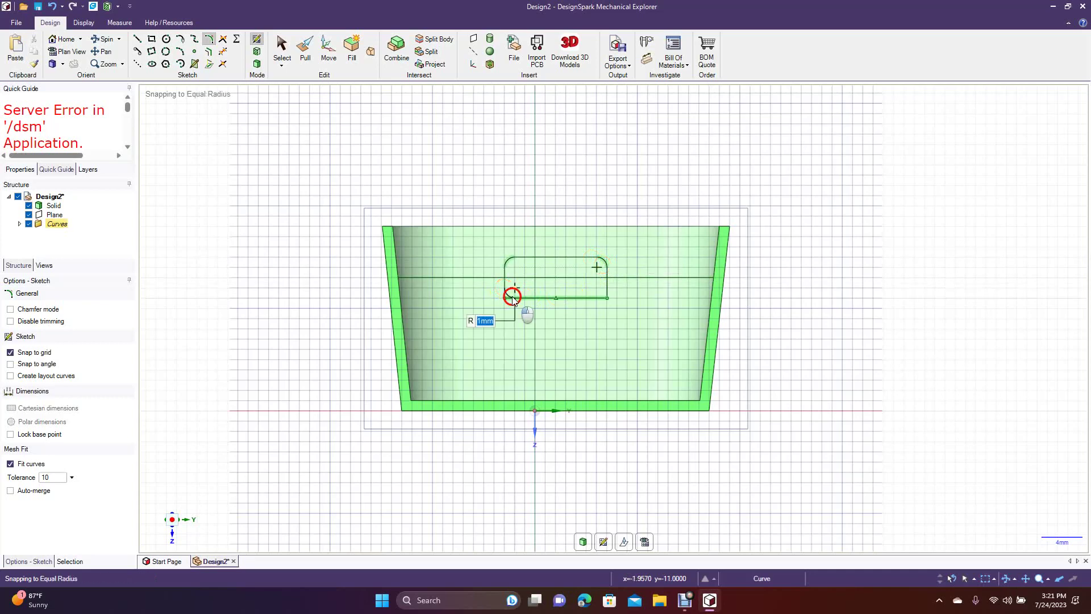
{"action": "key", "text": "Return"}
{"action": "left_click", "coordinate": [598, 298]}
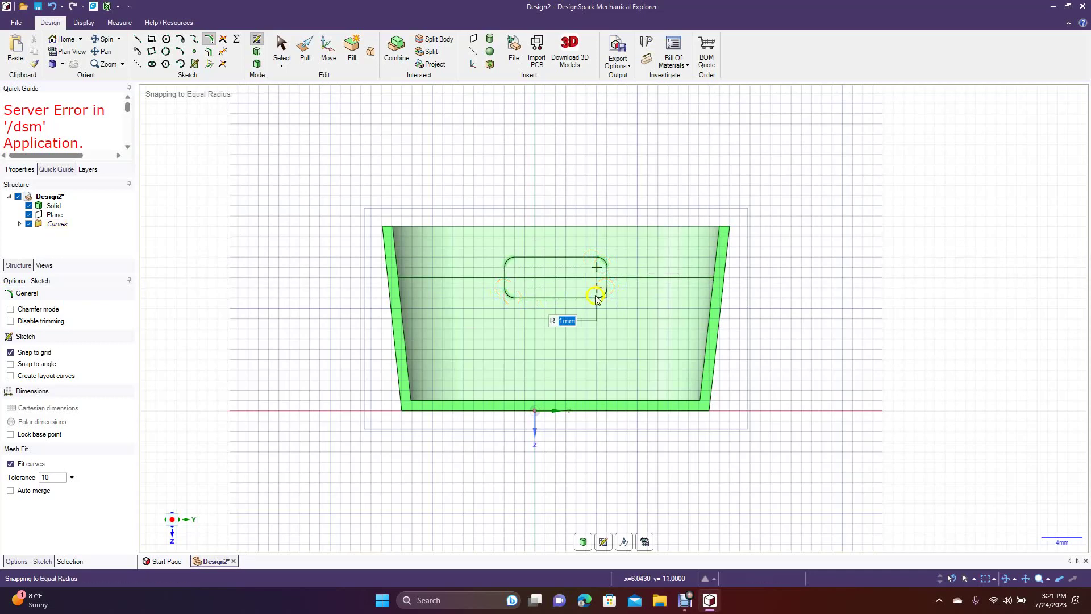
{"action": "left_click", "coordinate": [282, 48]}
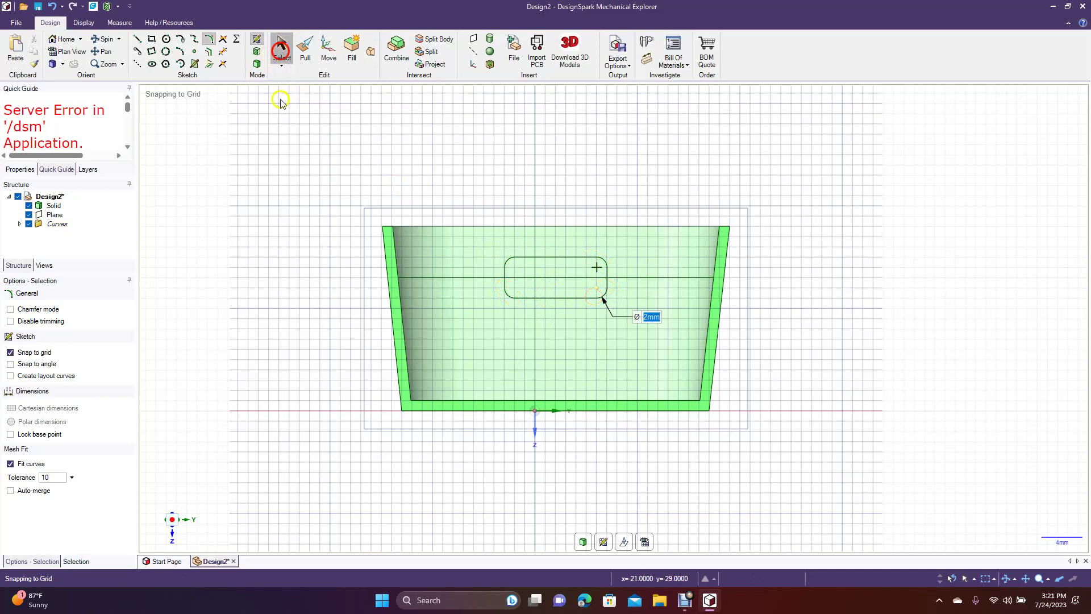
{"action": "left_click", "coordinate": [268, 183]}
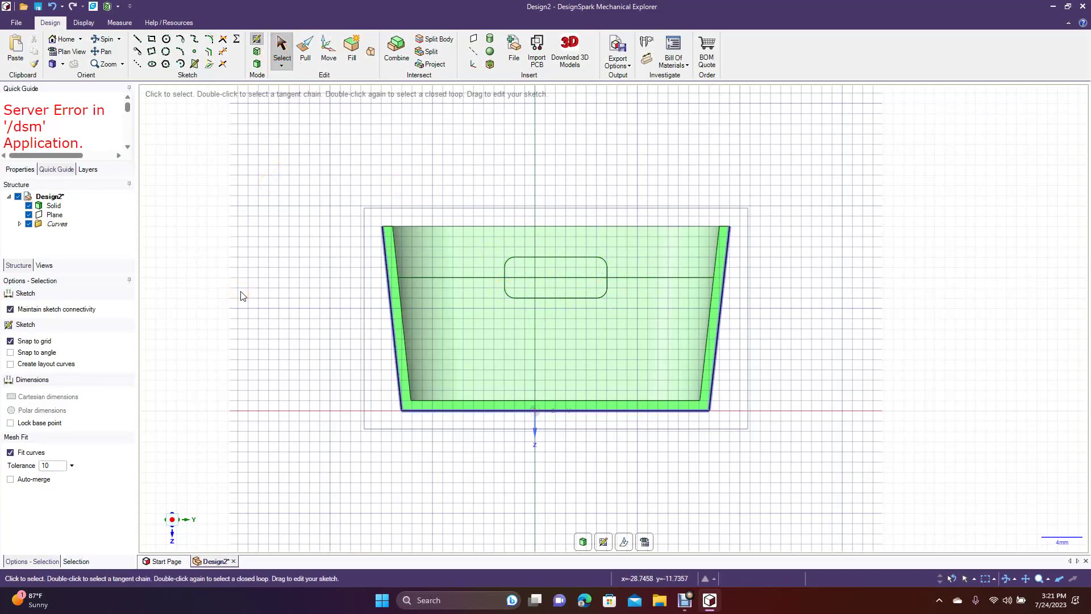
Step: Return to 3D mode and delete the plane crossing the box
{"action": "left_click", "coordinate": [258, 64]}
{"action": "left_click", "coordinate": [104, 40]}
{"action": "left_click_drag", "start_coordinate": [258, 341], "coordinate": [237, 385]}
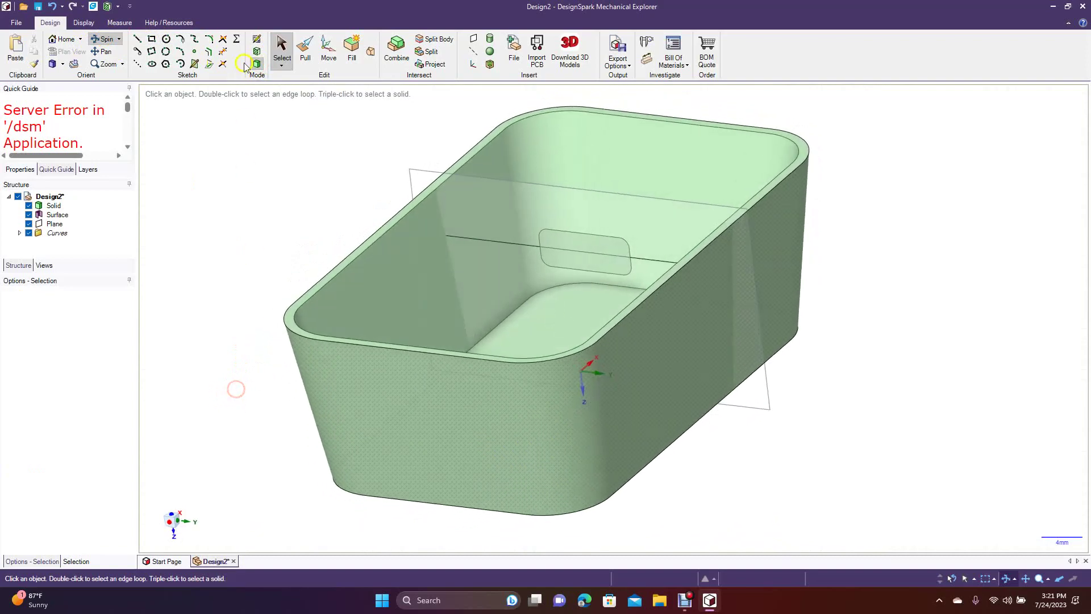
{"action": "left_click", "coordinate": [281, 46]}
{"action": "left_click", "coordinate": [483, 161]}
{"action": "left_click", "coordinate": [431, 169]}
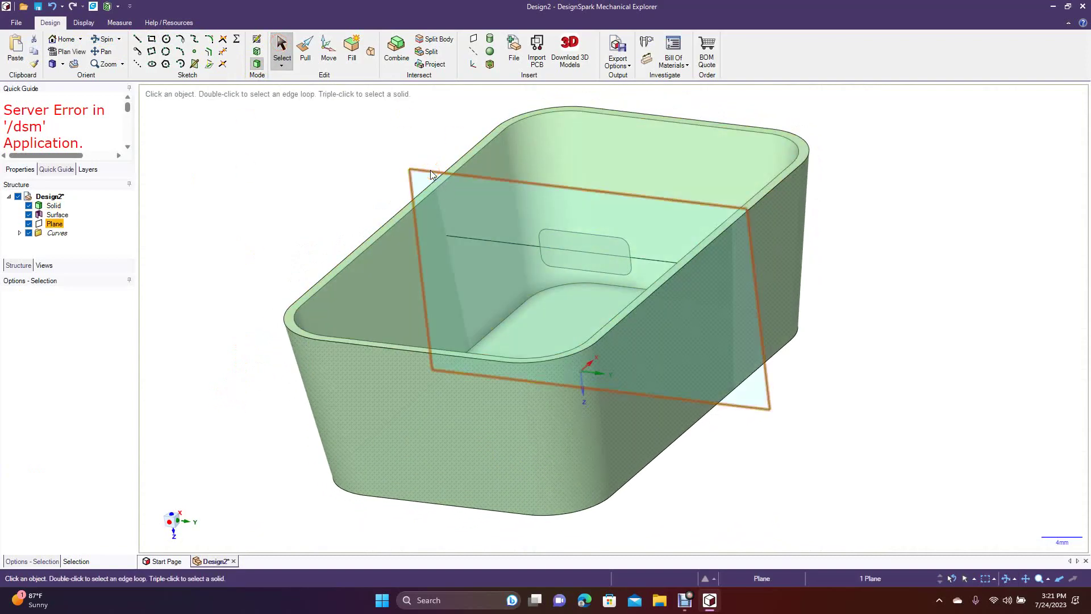
{"action": "key", "text": "Delete"}
Step: Delete the horizontal line's segments inside the rounded rectangle and on both sides of it
{"action": "left_click", "coordinate": [460, 237]}
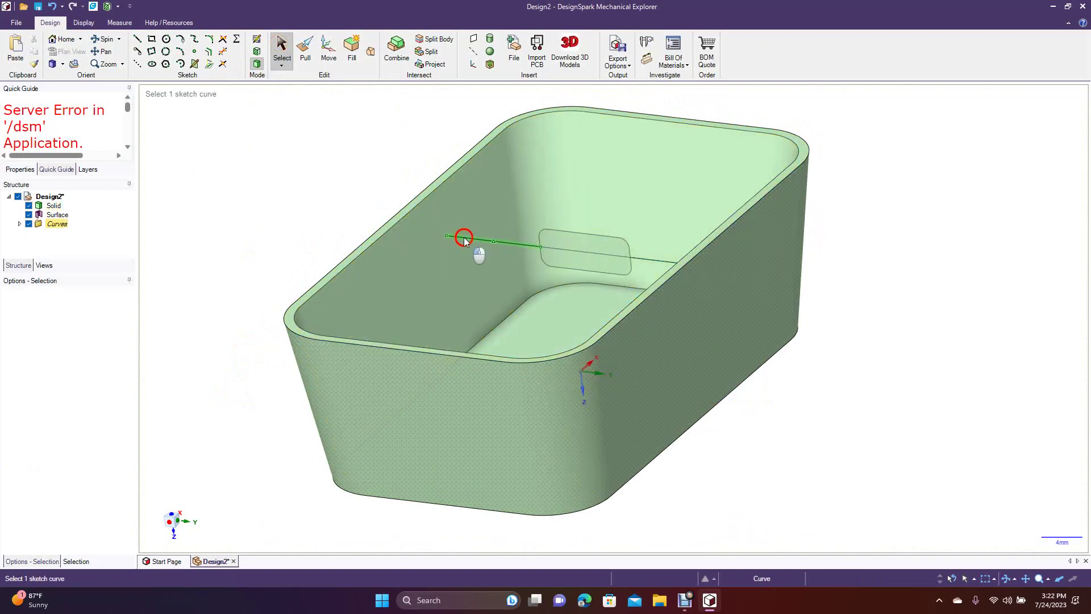
{"action": "key", "text": "Escape"}
{"action": "left_click", "coordinate": [566, 251]}
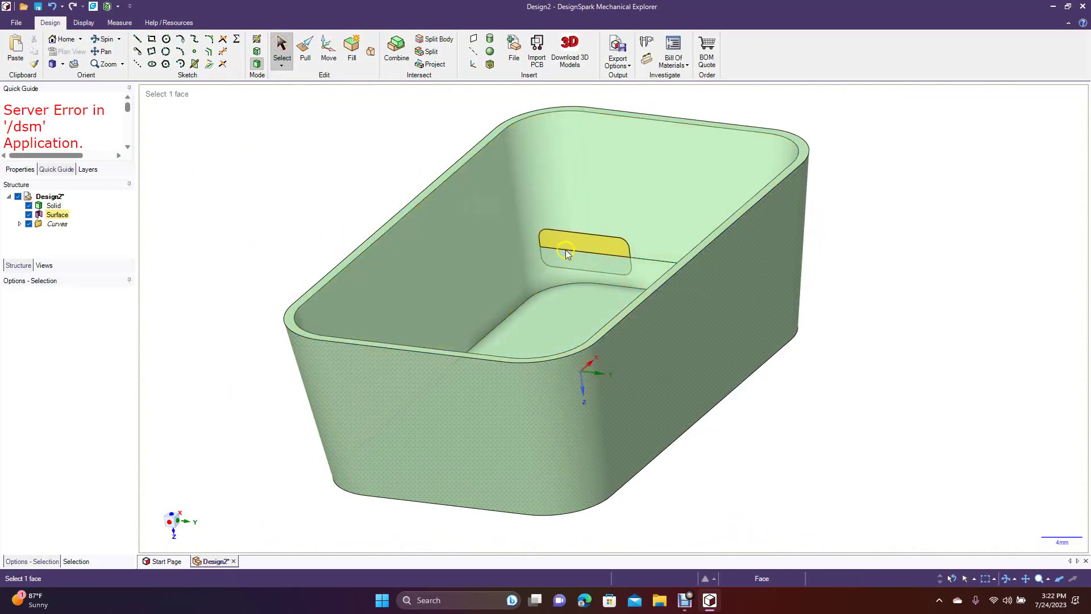
{"action": "left_click", "coordinate": [565, 251]}
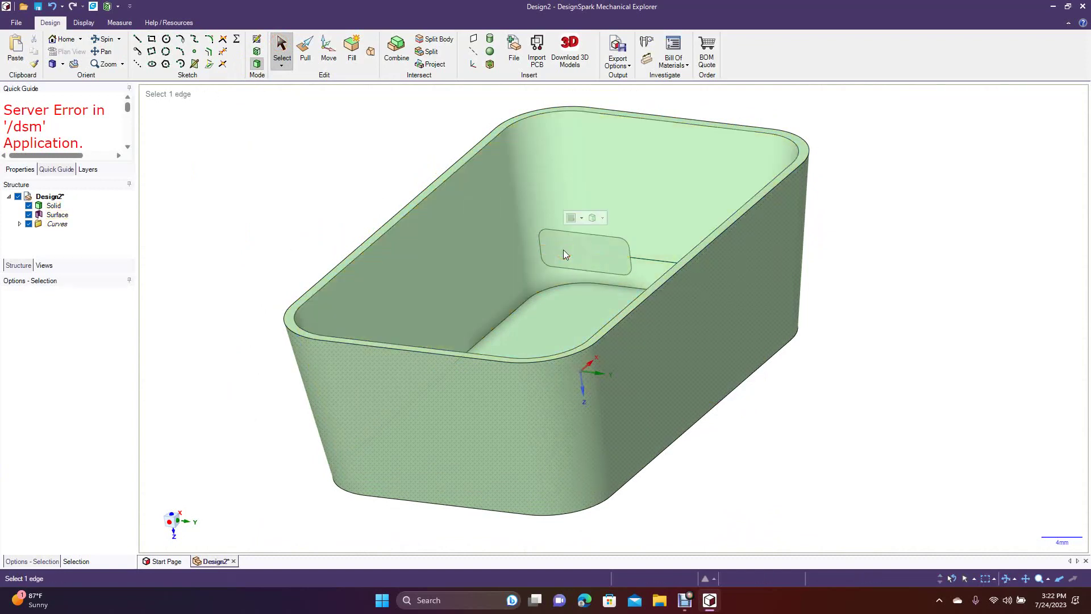
{"action": "left_click", "coordinate": [653, 263]}
{"action": "key", "text": "Delete"}
Step: Pull the rounded rectangle surface in both directions as a cut through both end walls of the box
{"action": "left_click", "coordinate": [568, 243]}
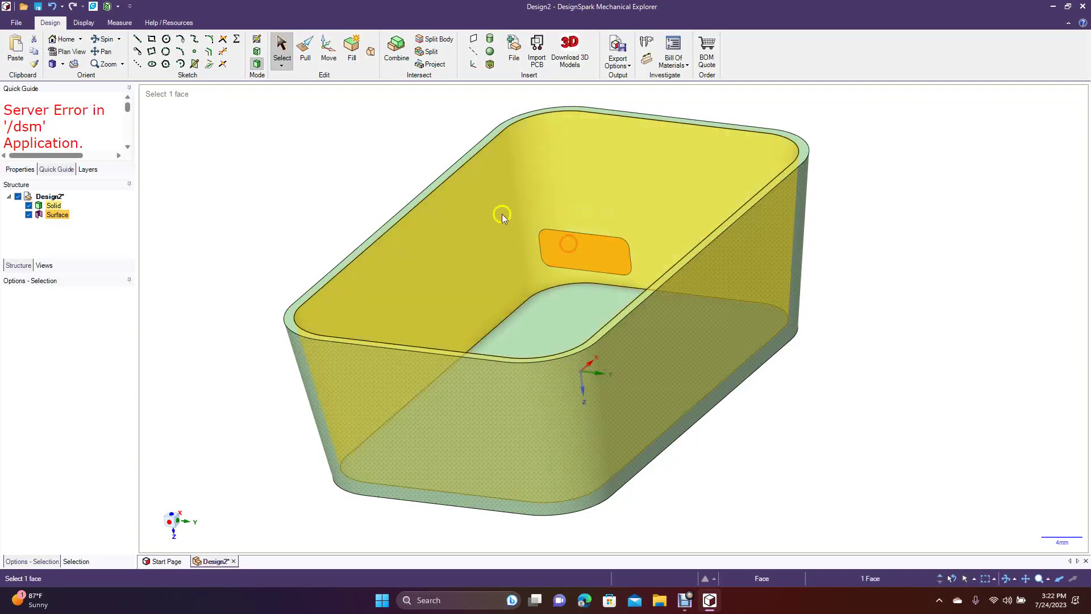
{"action": "left_click", "coordinate": [305, 47]}
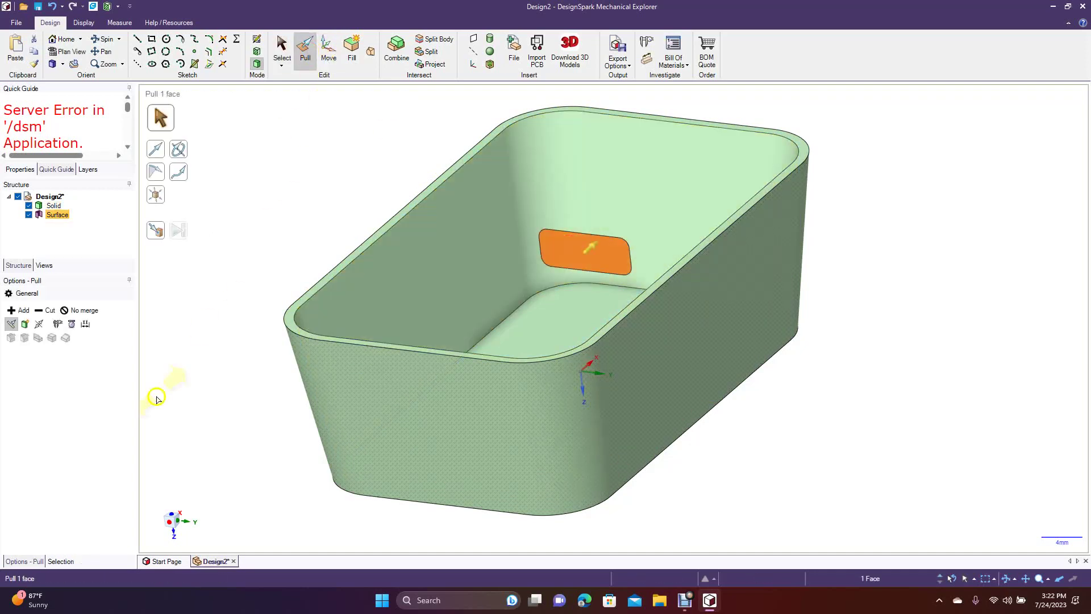
{"action": "left_click", "coordinate": [40, 325]}
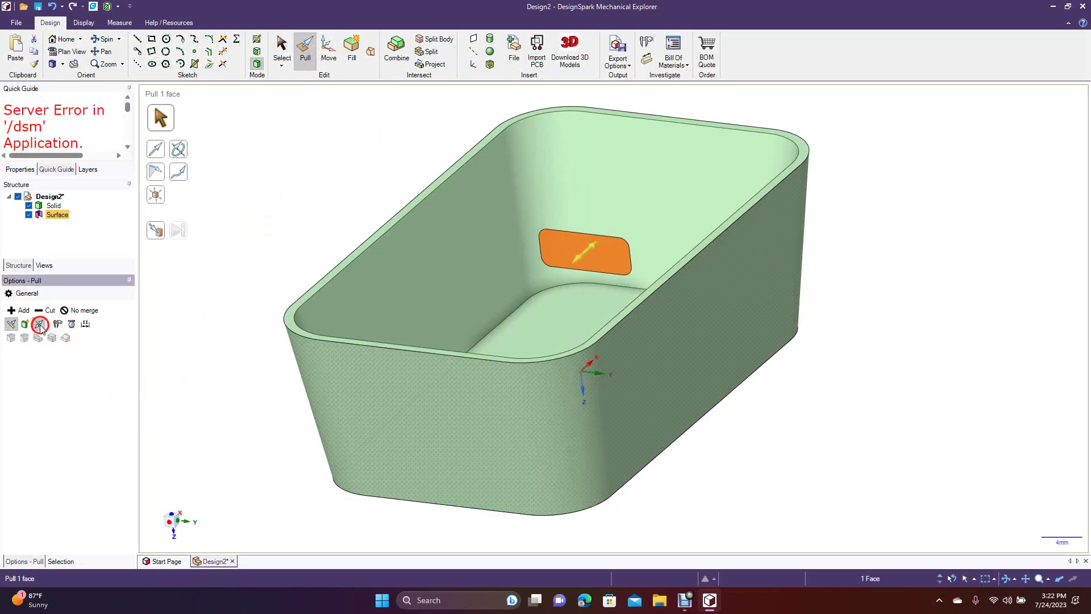
{"action": "left_click", "coordinate": [47, 312]}
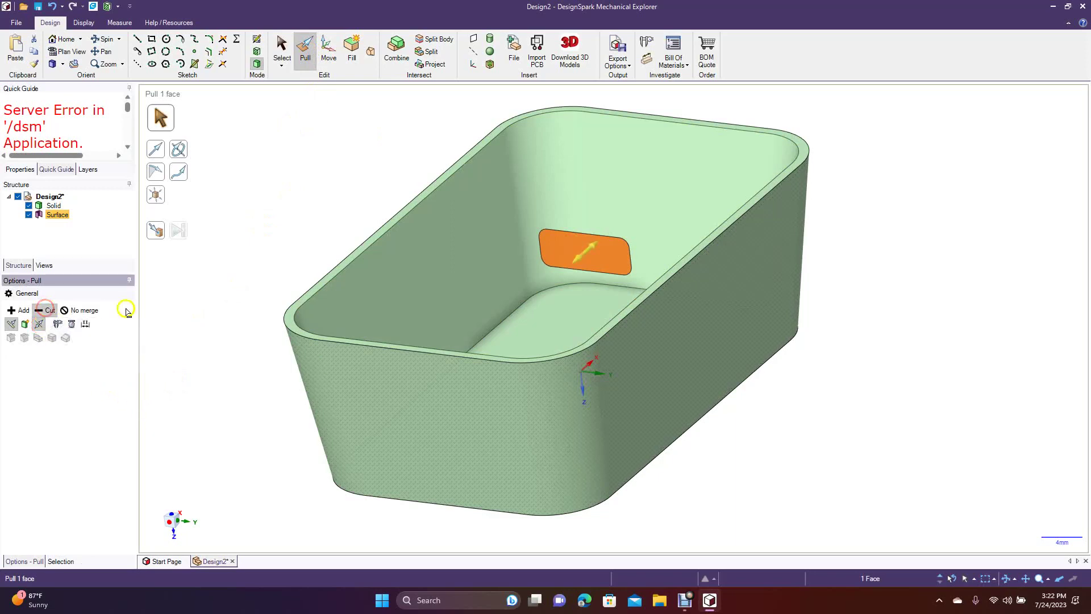
{"action": "left_click", "coordinate": [579, 252]}
{"action": "left_click_drag", "start_coordinate": [578, 251], "coordinate": [373, 436]}
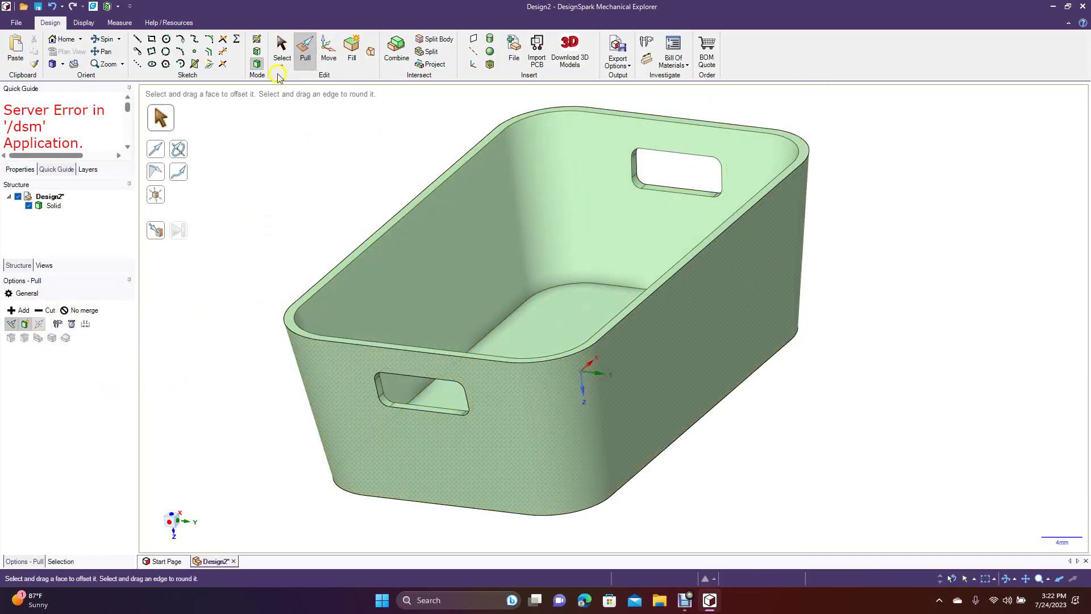
{"action": "left_click", "coordinate": [282, 48]}
{"action": "left_click", "coordinate": [254, 224]}
Step: Start a sketch with the Offset Curve tool on the box's outer bottom face, viewed in plan
{"action": "left_click", "coordinate": [104, 39]}
{"action": "left_click_drag", "start_coordinate": [312, 348], "coordinate": [235, 295]}
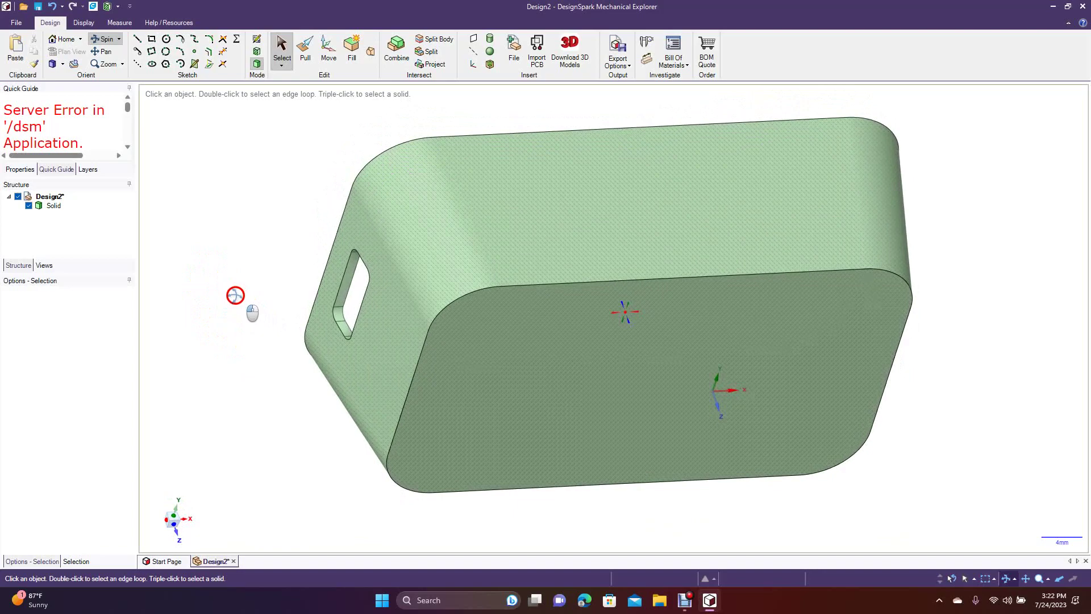
{"action": "left_click_drag", "start_coordinate": [235, 295], "coordinate": [229, 215]}
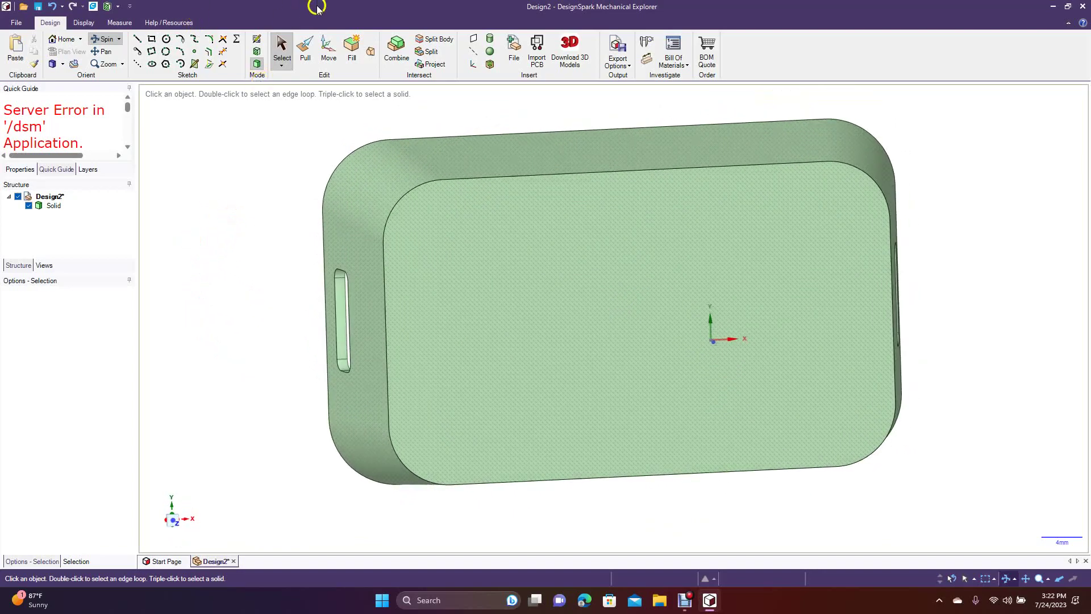
{"action": "left_click", "coordinate": [277, 58]}
{"action": "left_click", "coordinate": [438, 286]}
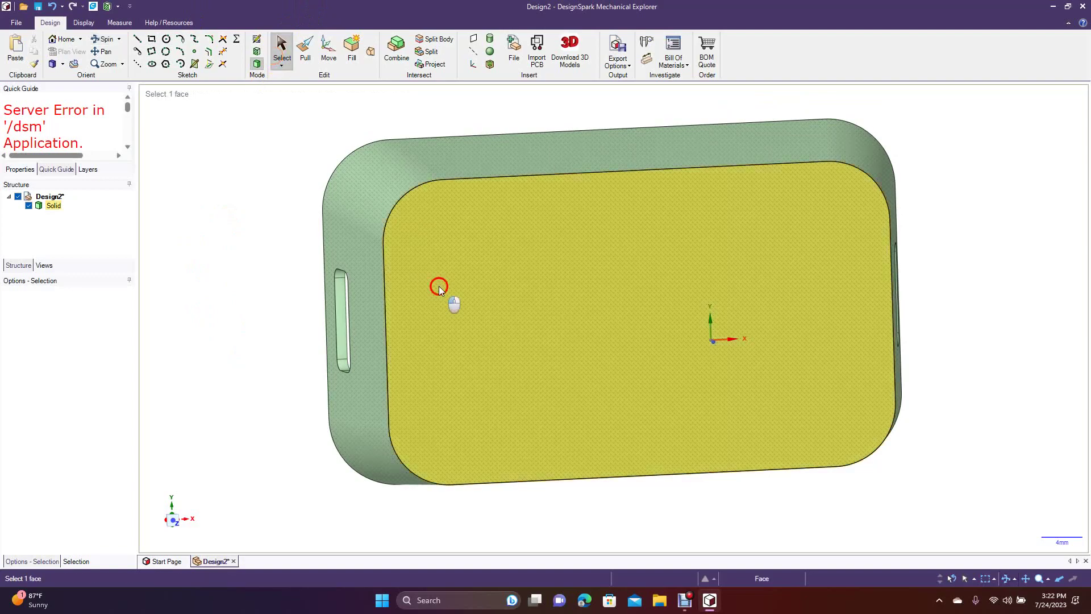
{"action": "left_click", "coordinate": [81, 52]}
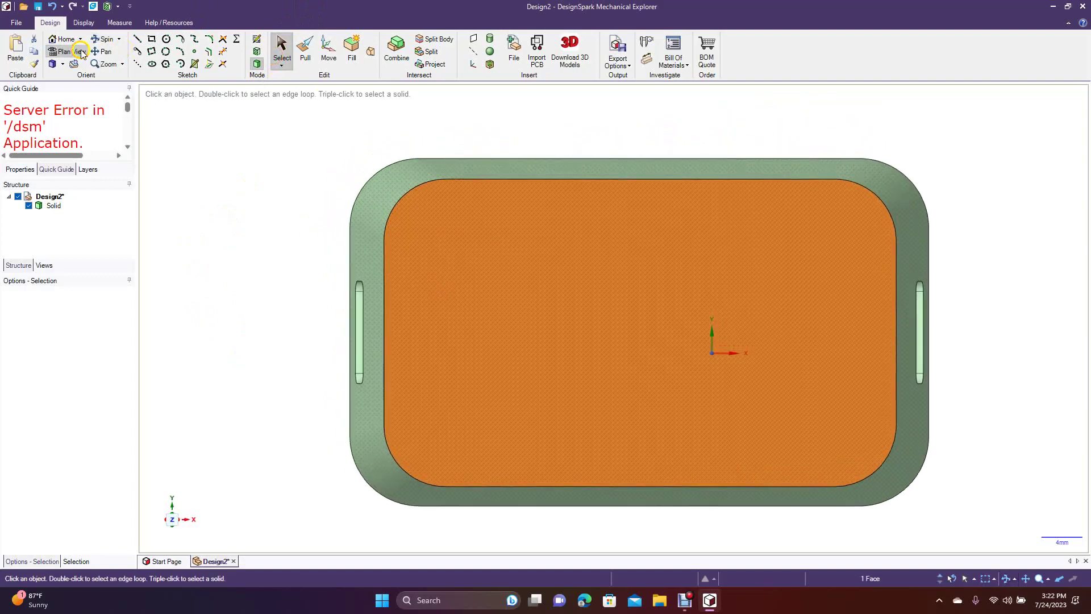
{"action": "left_click", "coordinate": [209, 53]}
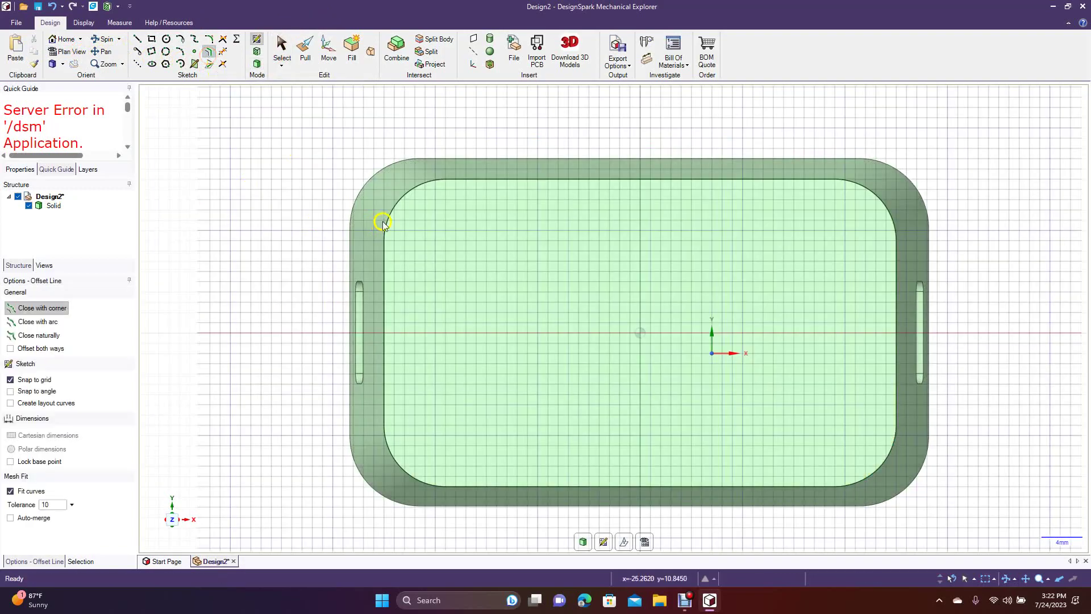
Step: Offset the bottom face's two left corner arcs inward by about 1 mm
{"action": "left_click", "coordinate": [390, 215]}
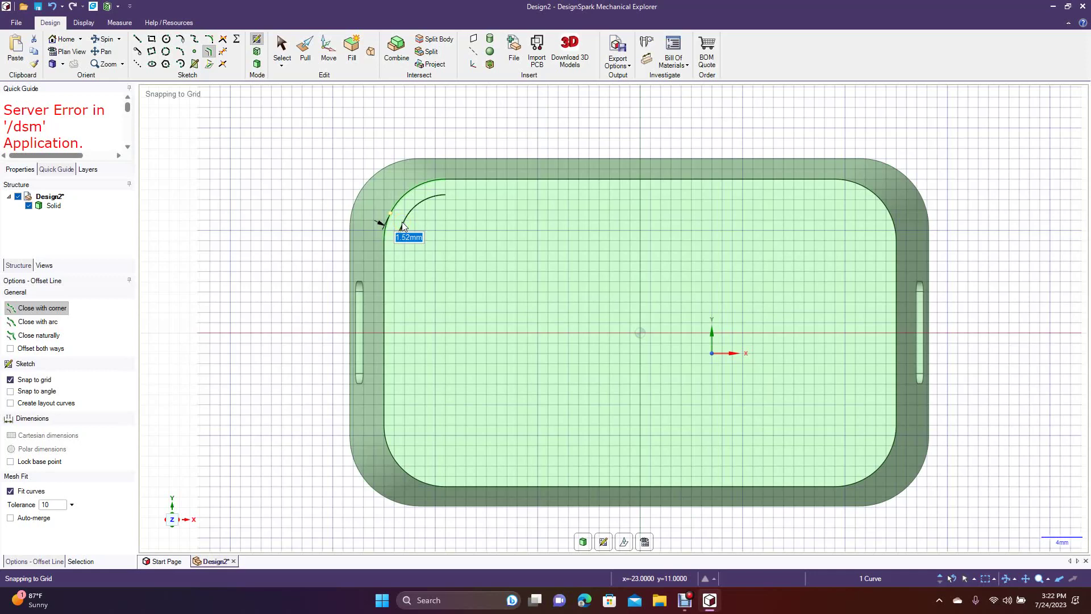
{"action": "left_click", "coordinate": [399, 221]}
{"action": "left_click", "coordinate": [319, 268]}
{"action": "left_click", "coordinate": [385, 428]}
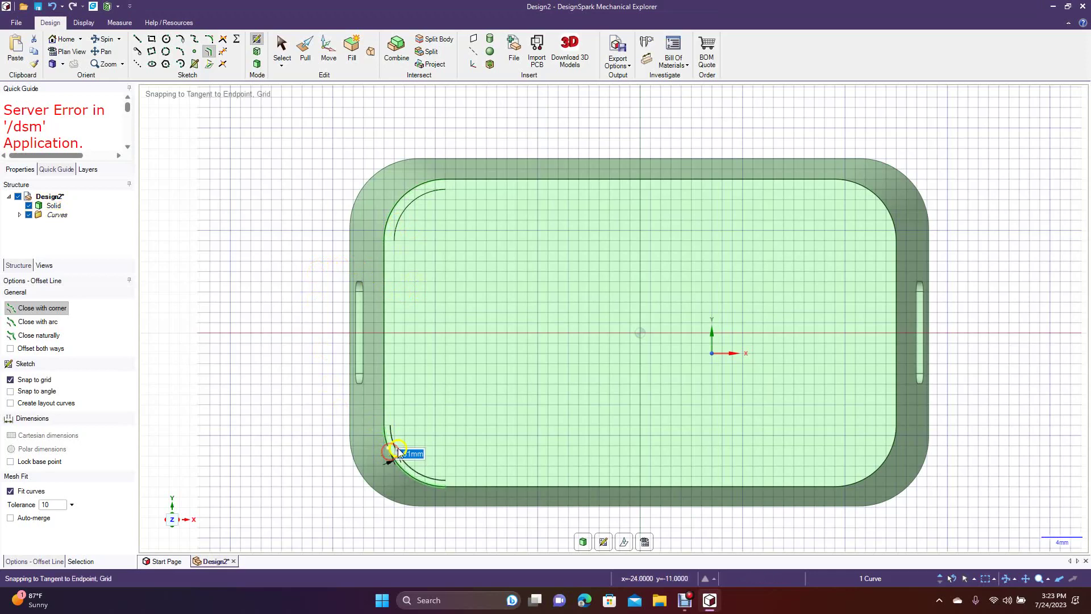
{"action": "left_click", "coordinate": [399, 453]}
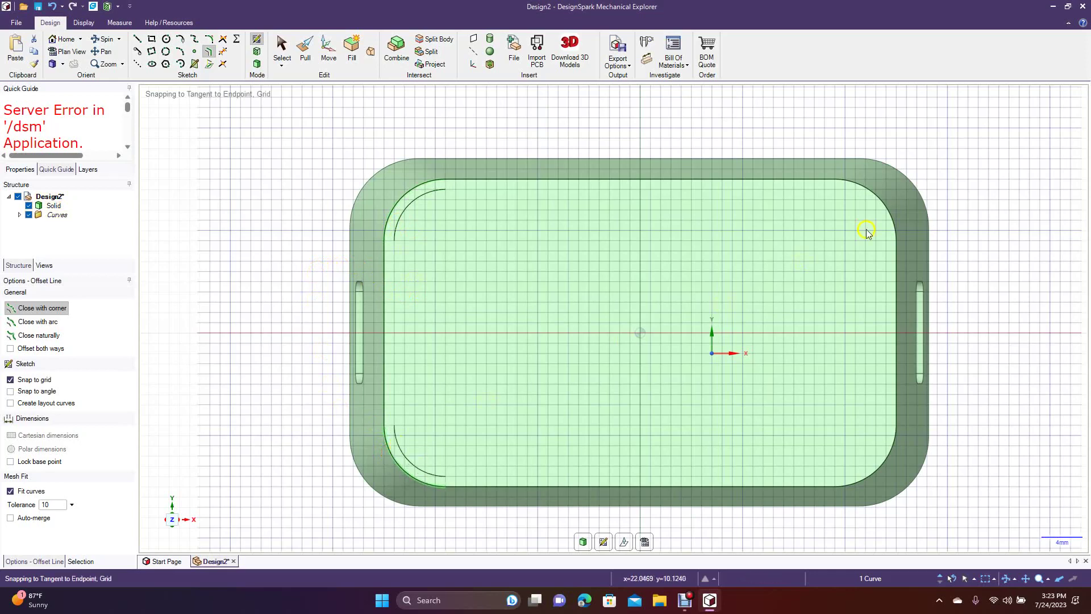
Step: Offset the bottom face's two right corner arcs inward by about 1 mm and leave the offset tool
{"action": "left_click", "coordinate": [894, 225]}
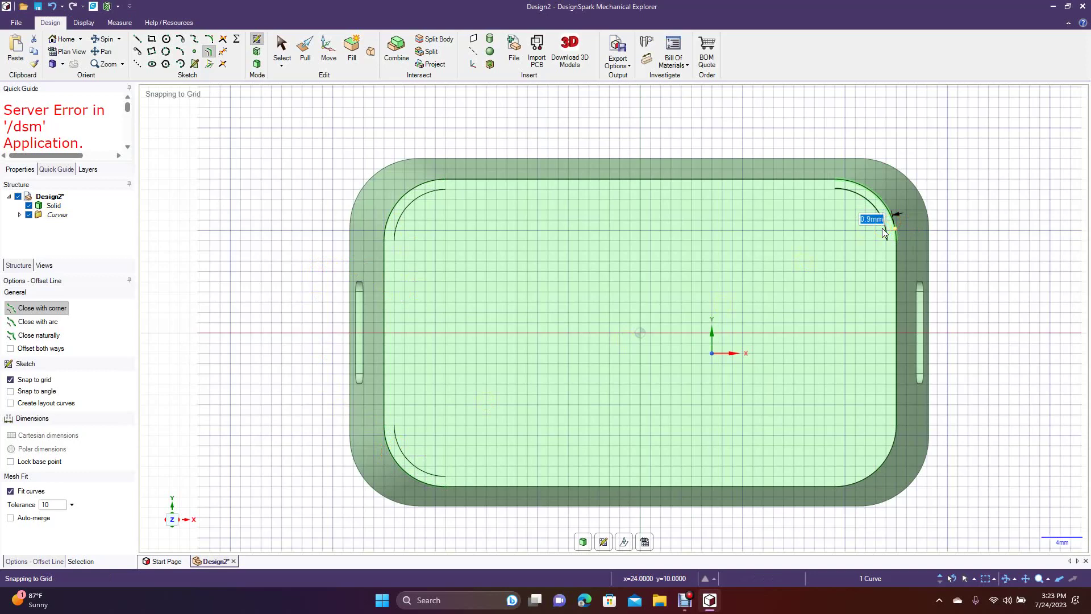
{"action": "left_click", "coordinate": [897, 453]}
{"action": "left_click", "coordinate": [891, 455]}
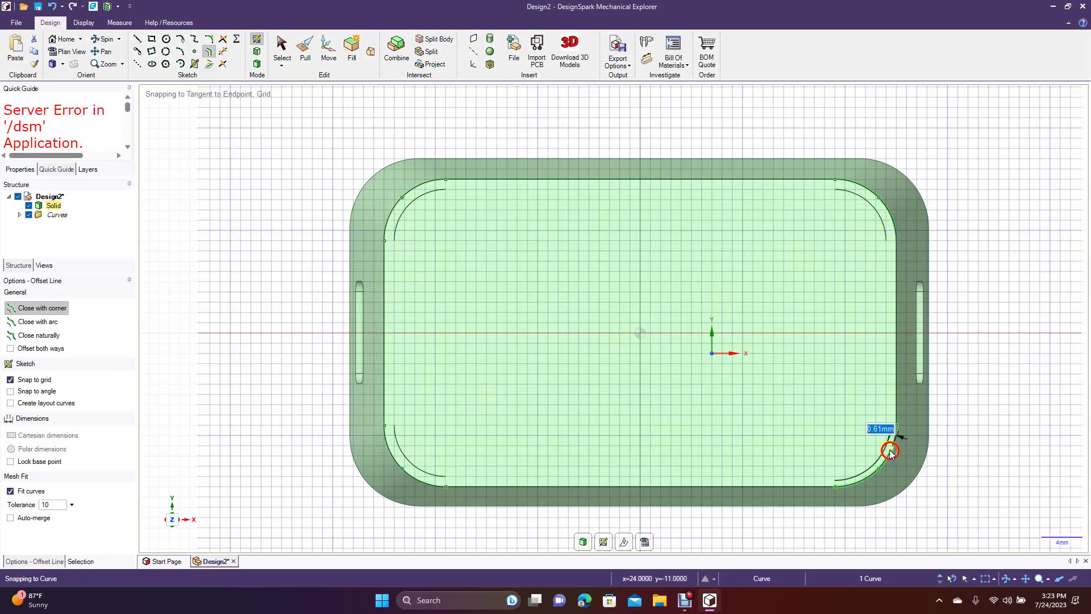
{"action": "left_click", "coordinate": [884, 449]}
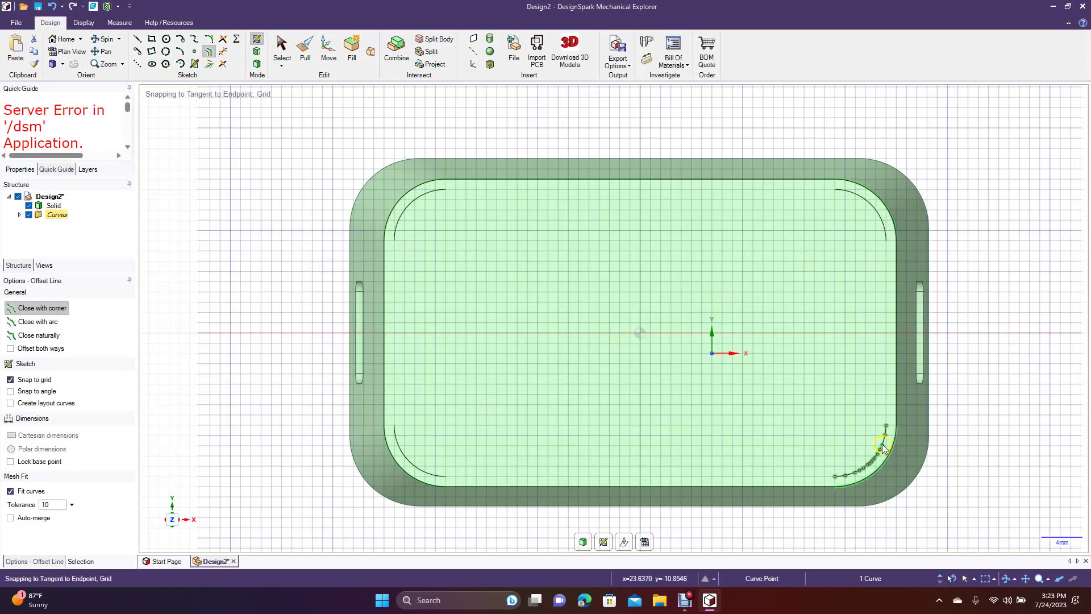
{"action": "left_click", "coordinate": [282, 48]}
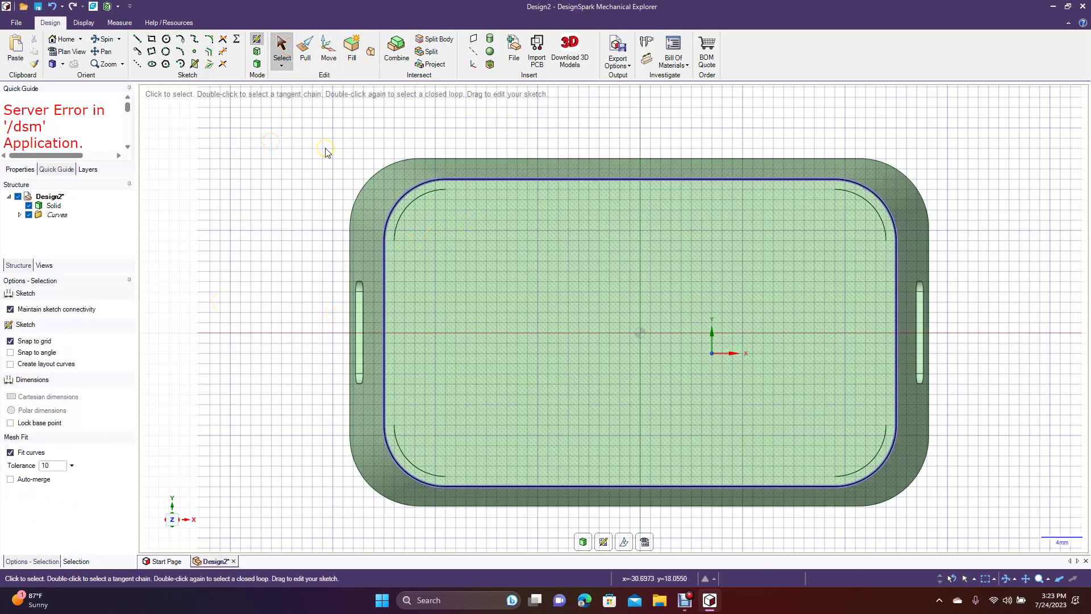
Step: Offset the two upper sketched corner arcs further inward by 0.5 mm
{"action": "left_click", "coordinate": [210, 52]}
{"action": "left_click", "coordinate": [413, 208]}
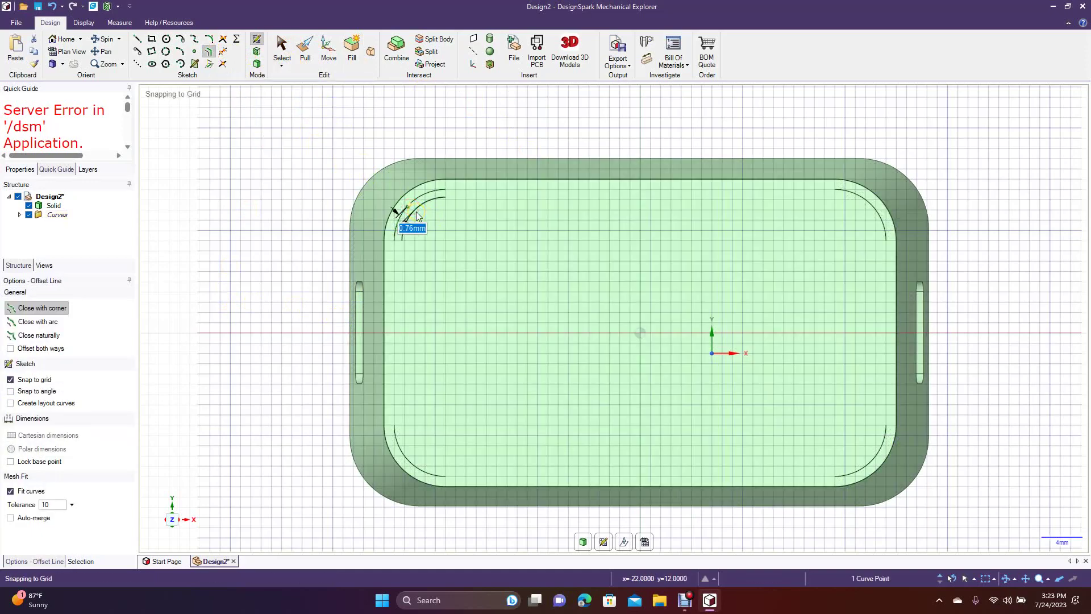
{"action": "type", "text": ".5"}
{"action": "key", "text": "Return"}
{"action": "left_click", "coordinate": [322, 256]}
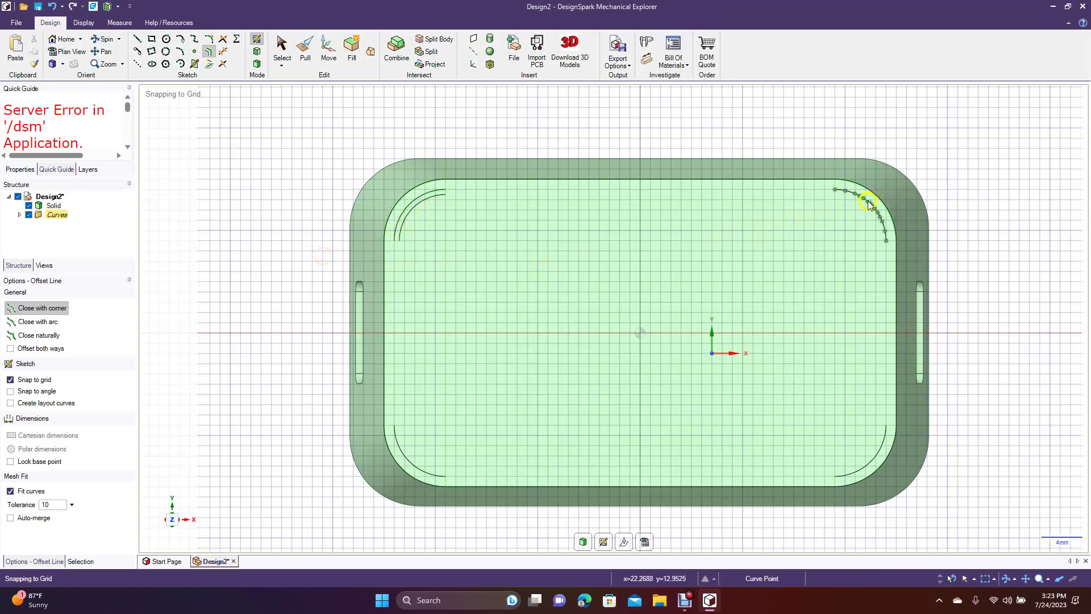
{"action": "left_click", "coordinate": [866, 204]}
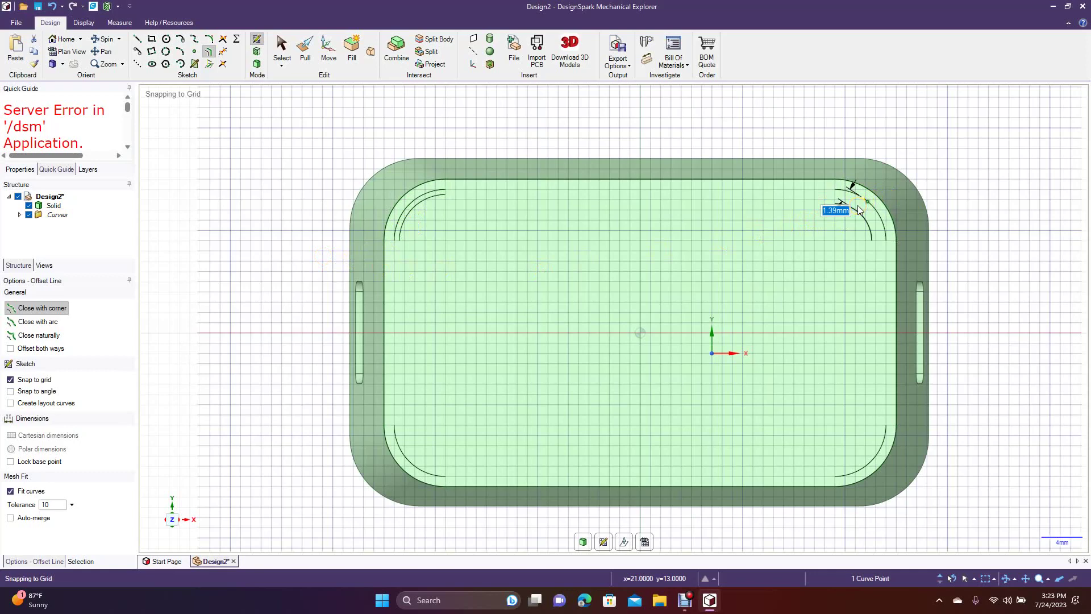
{"action": "key", "text": "BackSpace"}
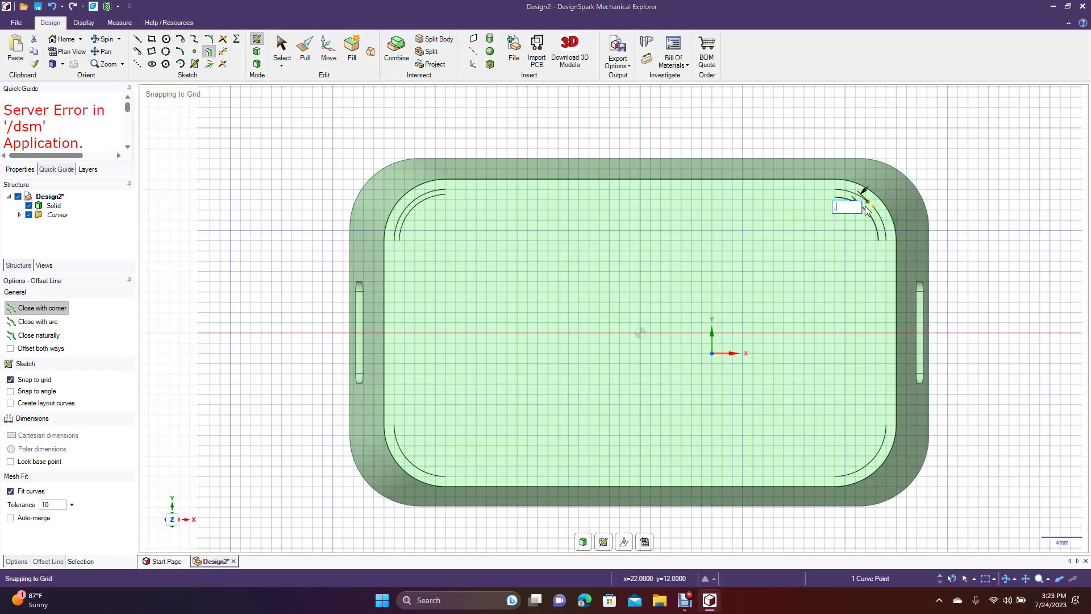
{"action": "type", "text": ".5"}
{"action": "key", "text": "Return"}
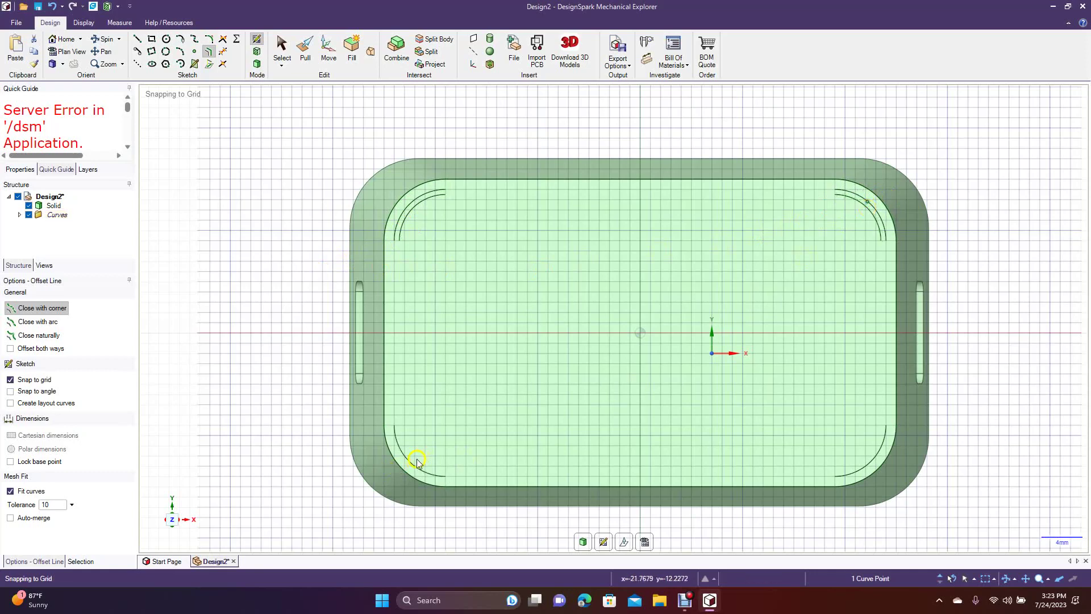
Step: Offset the two lower sketched corner arcs further inward by 0.5 mm
{"action": "left_click", "coordinate": [415, 464]}
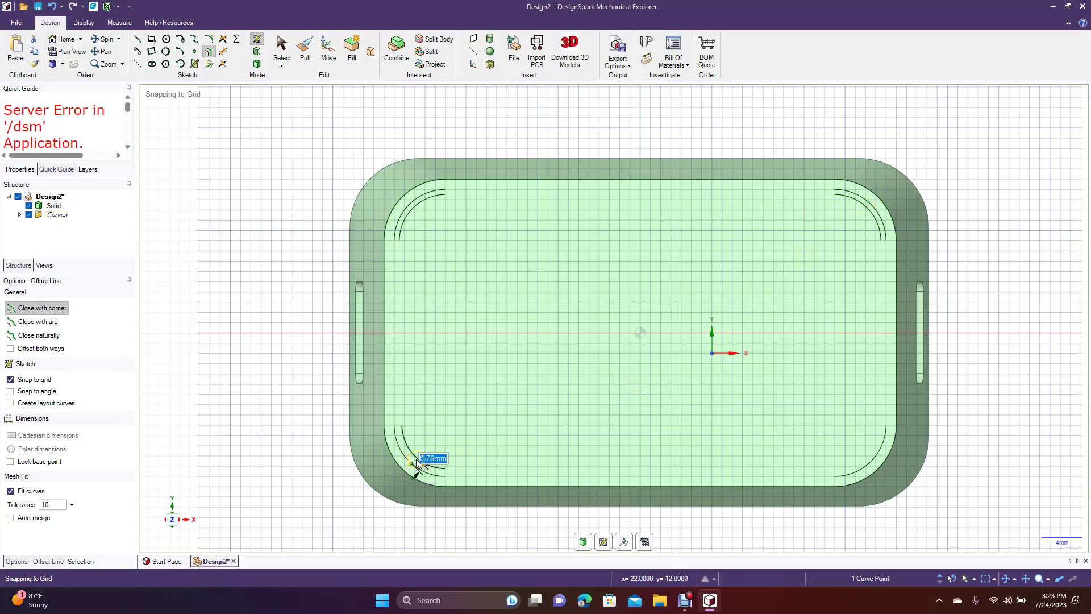
{"action": "key", "text": "Escape"}
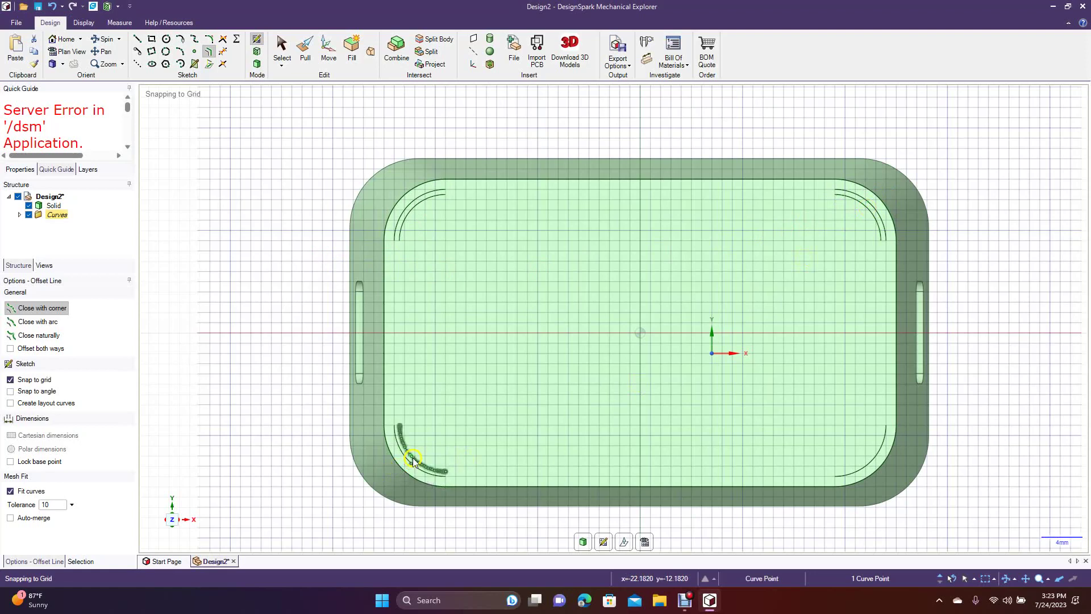
{"action": "left_click", "coordinate": [855, 472]}
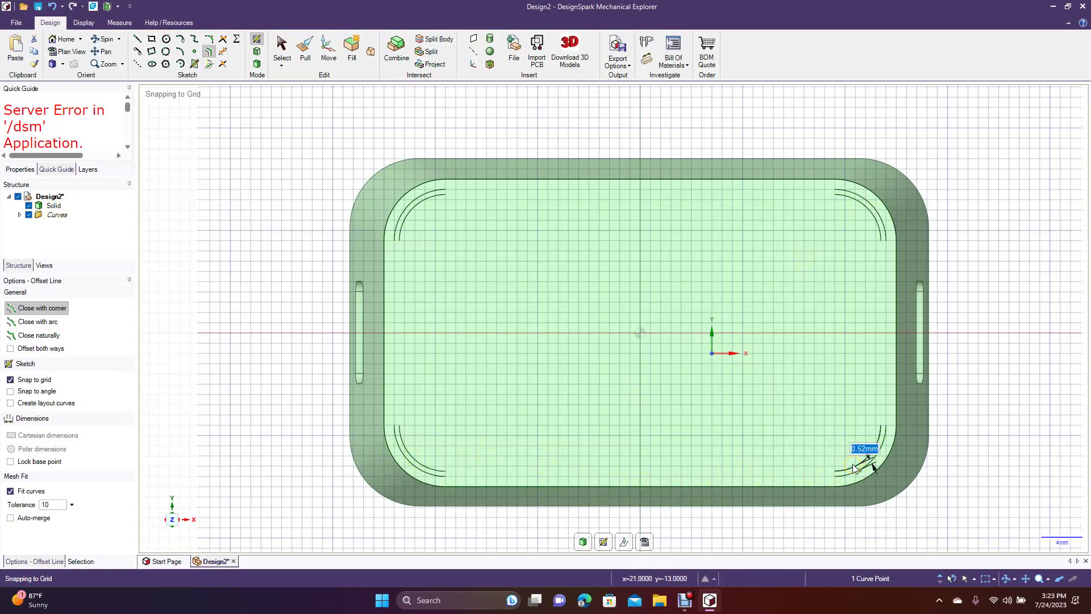
{"action": "key", "text": "Escape"}
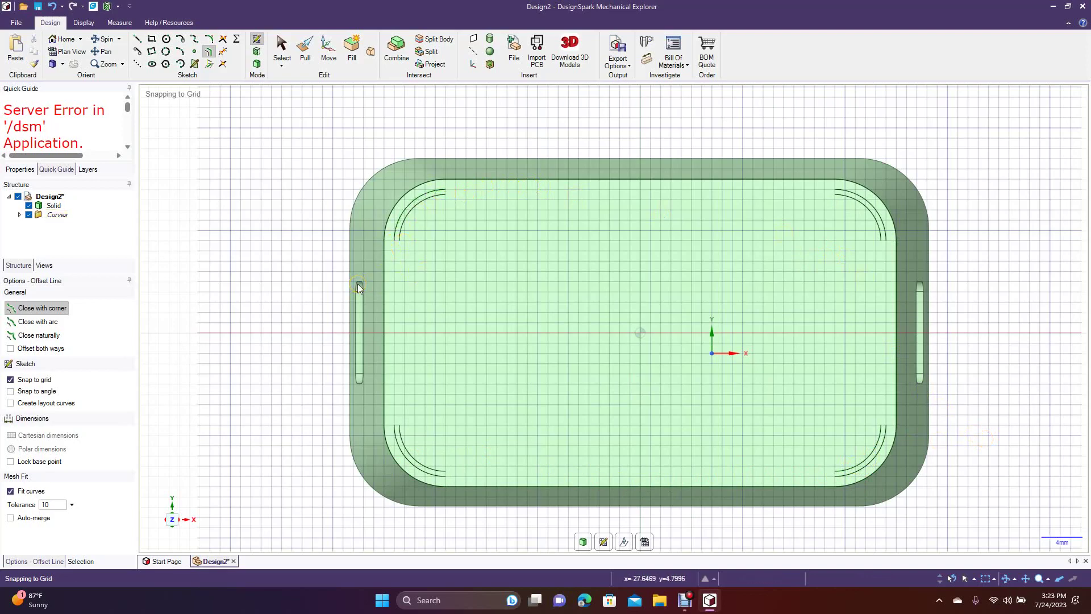
Step: Turn off grid snapping and close both ends of the underside's upper-left arc pair with straight lines about 0.5 mm long
{"action": "scroll", "coordinate": [357, 284], "scroll_direction": "up", "scroll_amount": 3}
{"action": "left_click", "coordinate": [107, 54]}
{"action": "left_click_drag", "start_coordinate": [318, 261], "coordinate": [504, 390]}
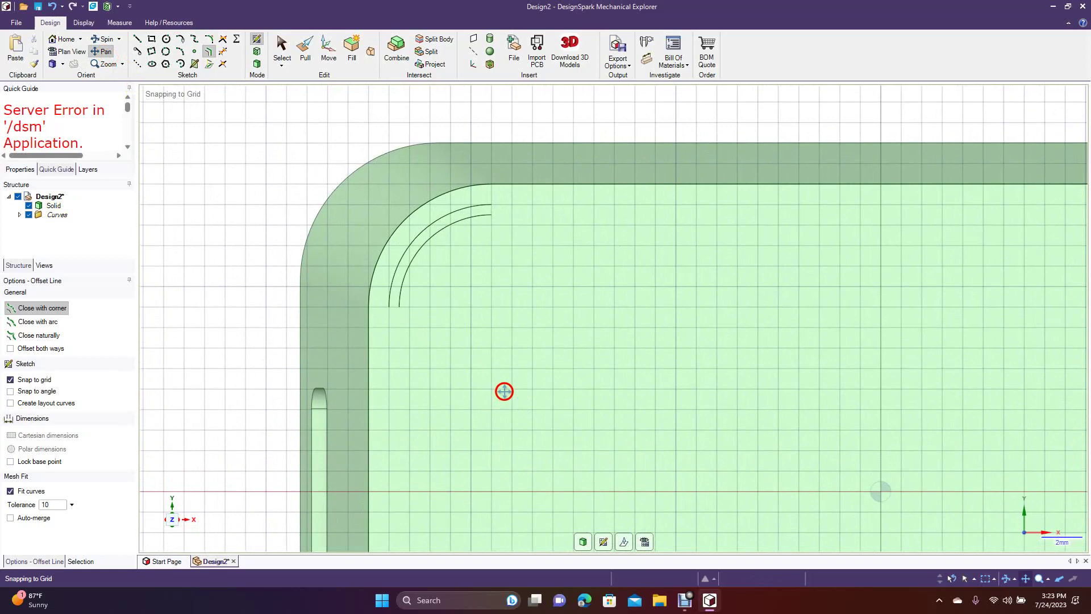
{"action": "left_click", "coordinate": [139, 40]}
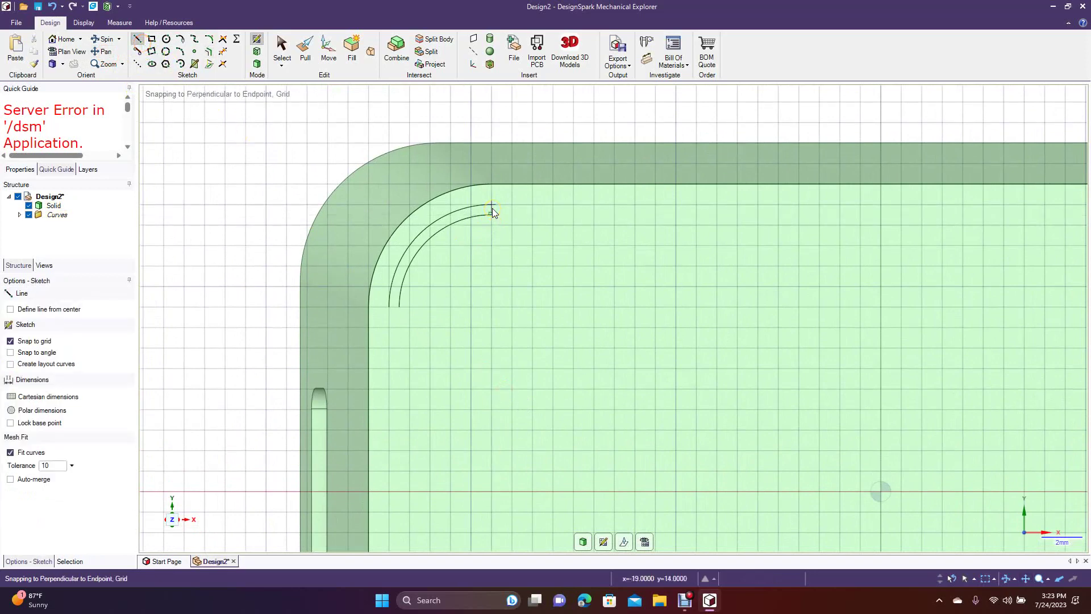
{"action": "left_click", "coordinate": [10, 342]}
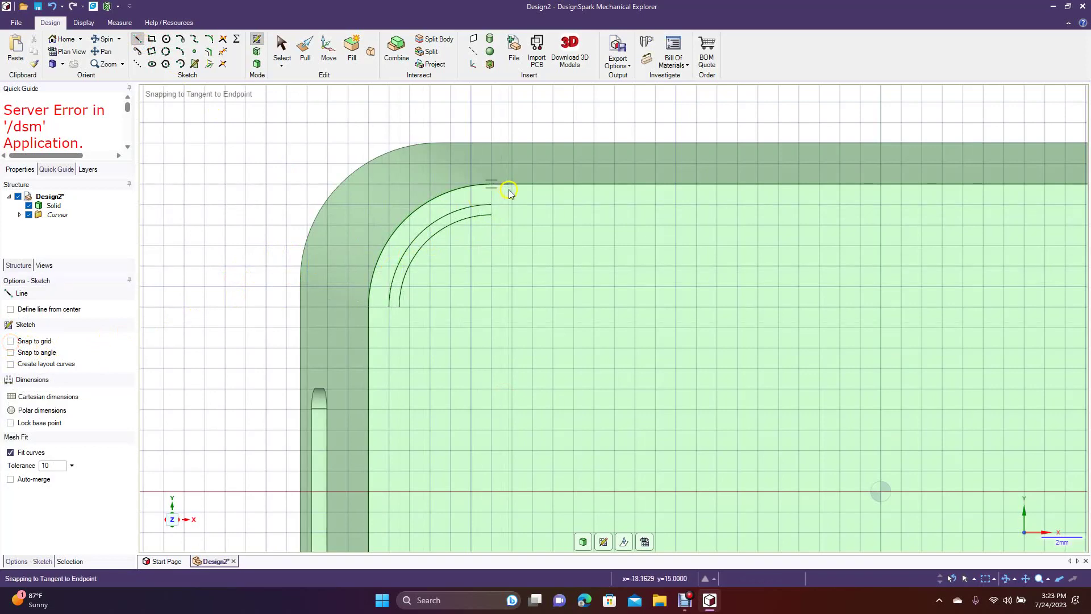
{"action": "left_click", "coordinate": [491, 205]}
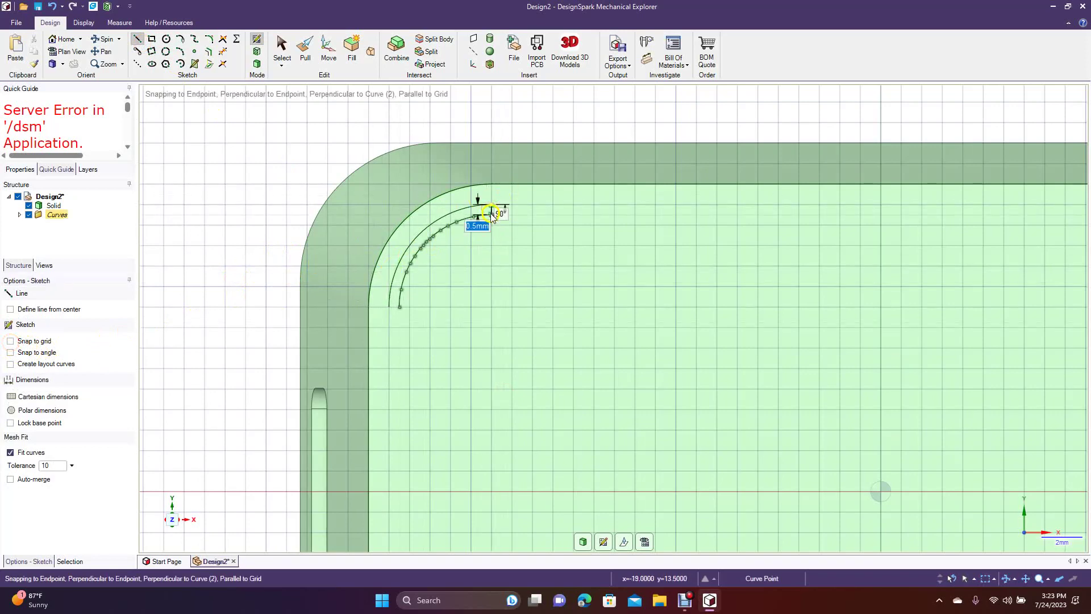
{"action": "left_click", "coordinate": [390, 307]}
{"action": "left_click", "coordinate": [400, 305]}
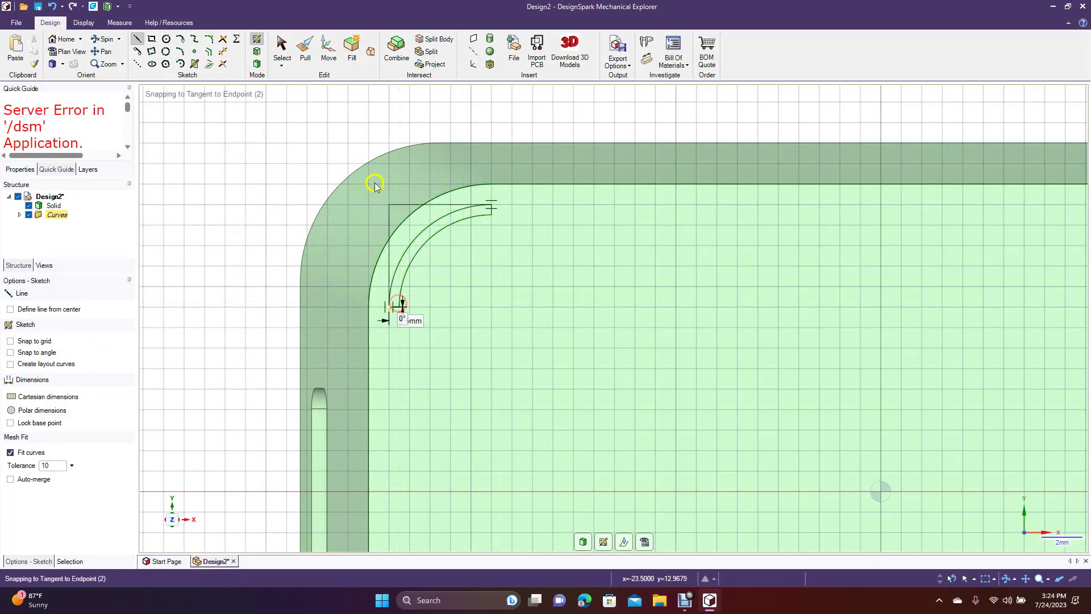
{"action": "left_click", "coordinate": [282, 48]}
Step: Close both open ends of the lower-left corner arc pair with straight lines about 0.5 mm long between the arc endpoints
{"action": "left_click", "coordinate": [103, 51]}
{"action": "left_click_drag", "start_coordinate": [225, 357], "coordinate": [224, 232]}
{"action": "mouse_move", "coordinate": [269, 455]}
{"action": "left_mouse_down"}
{"action": "mouse_move", "coordinate": [285, 337]}
{"action": "mouse_move", "coordinate": [273, 244]}
{"action": "left_mouse_up"}
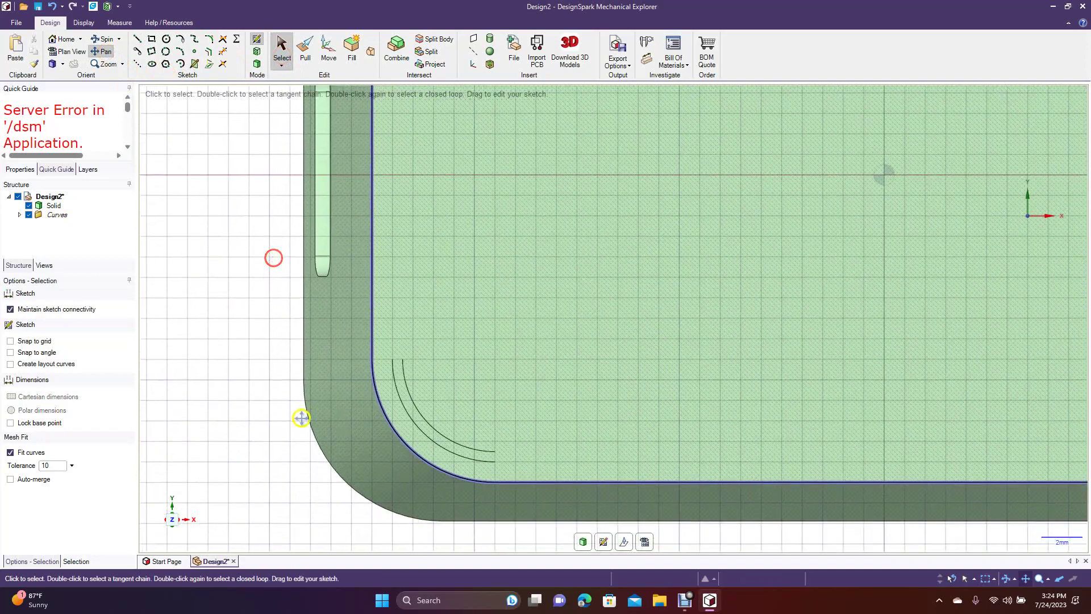
{"action": "left_click_drag", "start_coordinate": [302, 419], "coordinate": [285, 428]}
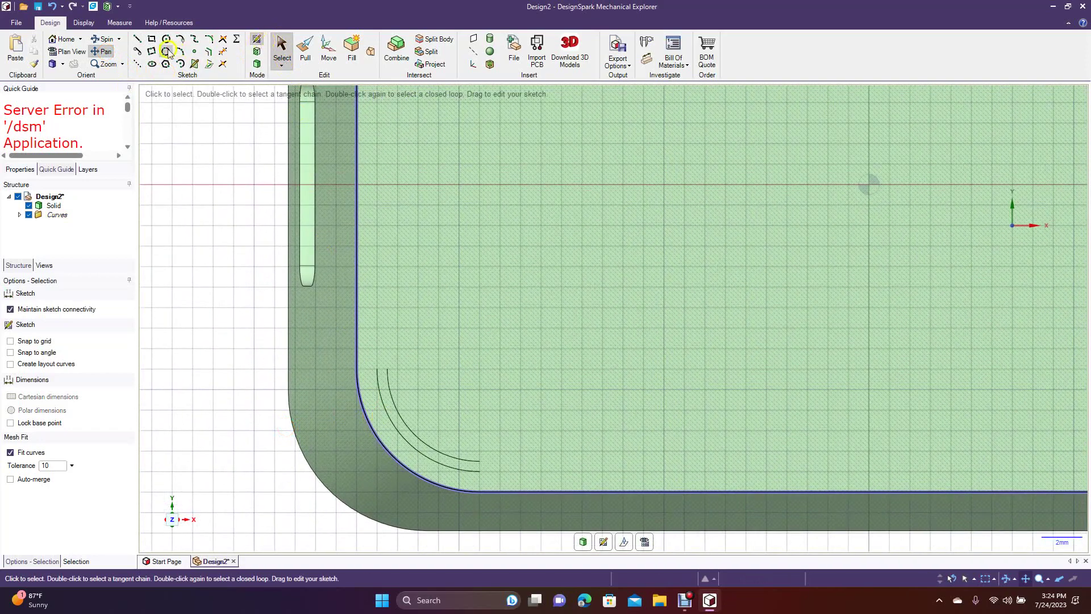
{"action": "left_click", "coordinate": [140, 40]}
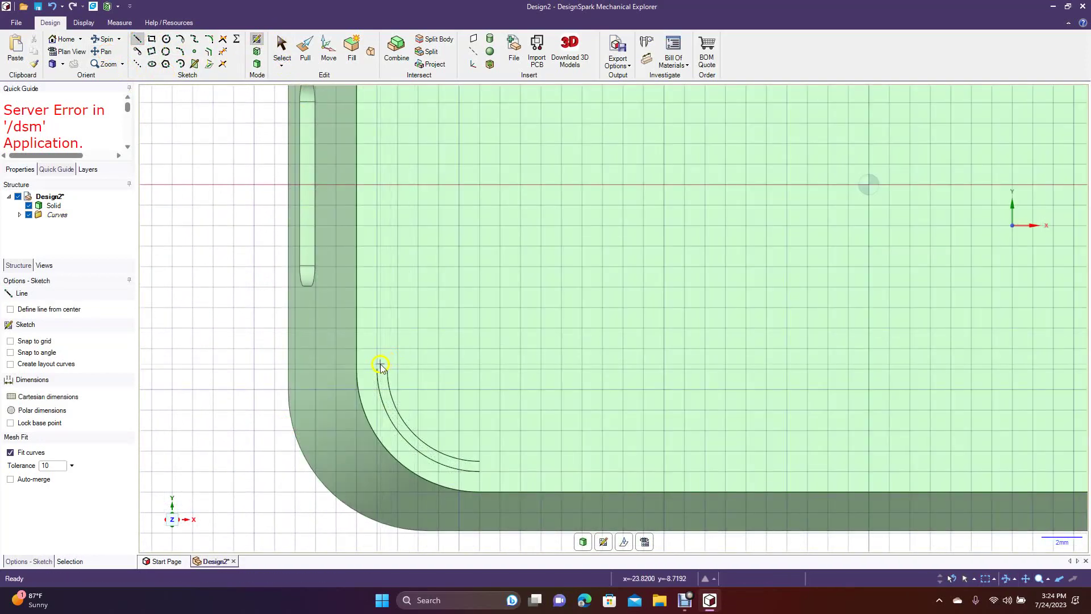
{"action": "left_click", "coordinate": [379, 369]}
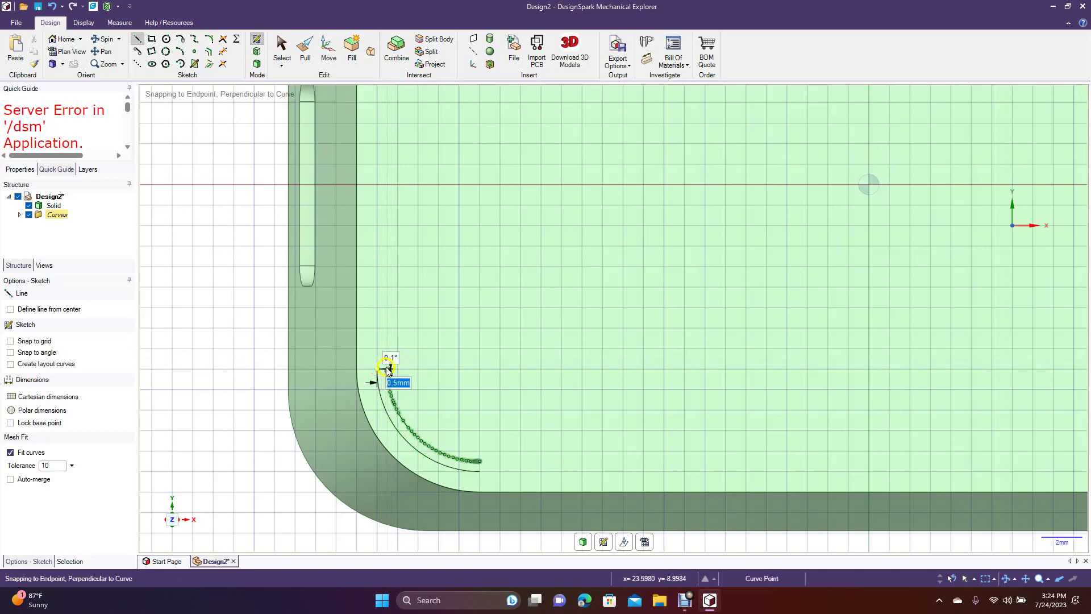
{"action": "left_click", "coordinate": [480, 464]}
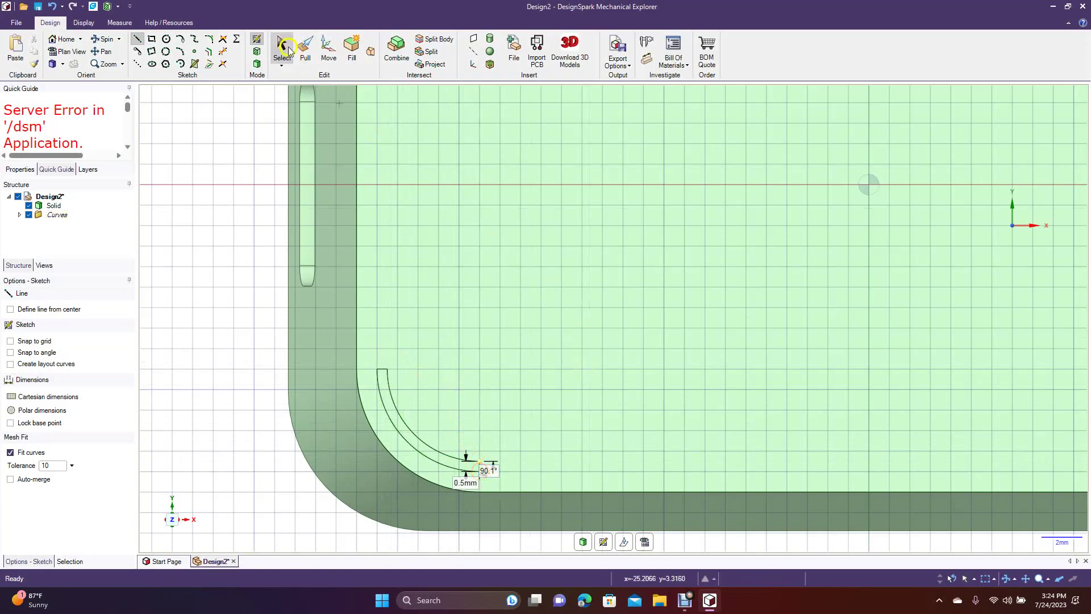
{"action": "left_click", "coordinate": [284, 48]}
Step: Close the lower-right corner arc pair by joining its inner and outer arc endpoints with lines about 0.5 mm long
{"action": "left_click", "coordinate": [107, 51]}
{"action": "mouse_move", "coordinate": [571, 304]}
{"action": "left_mouse_down"}
{"action": "mouse_move", "coordinate": [316, 287]}
{"action": "mouse_move", "coordinate": [463, 360]}
{"action": "mouse_move", "coordinate": [429, 362]}
{"action": "left_mouse_up"}
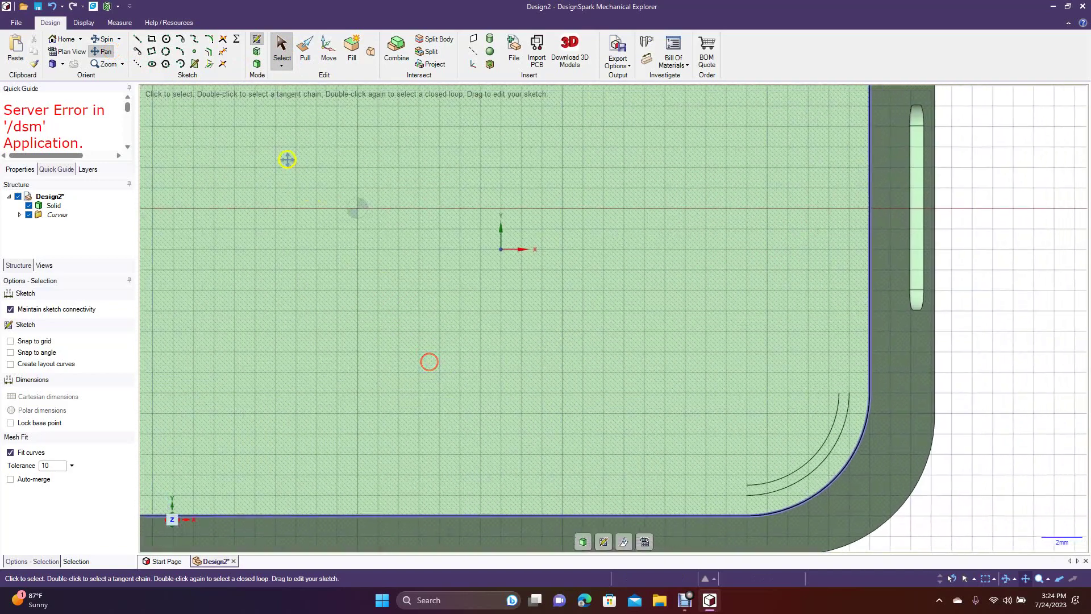
{"action": "left_click", "coordinate": [138, 41]}
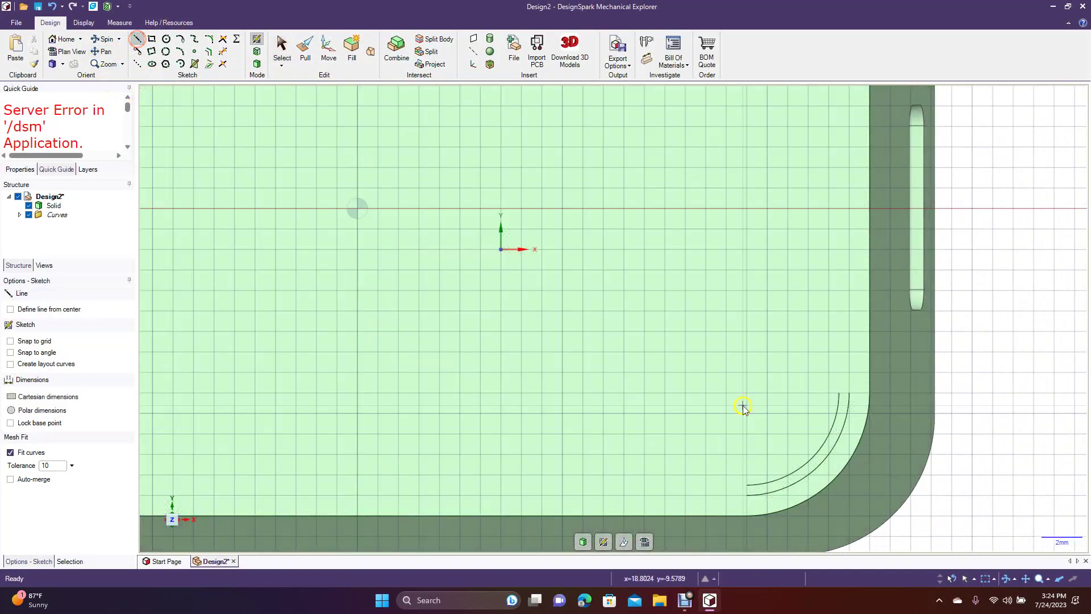
{"action": "left_click", "coordinate": [839, 394]}
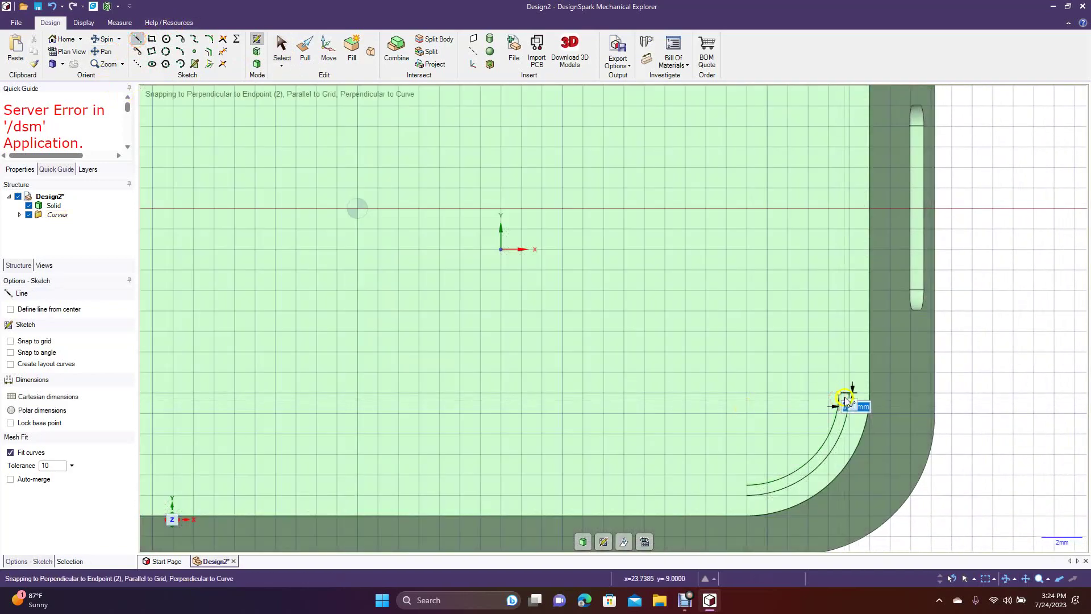
{"action": "left_click", "coordinate": [748, 492]}
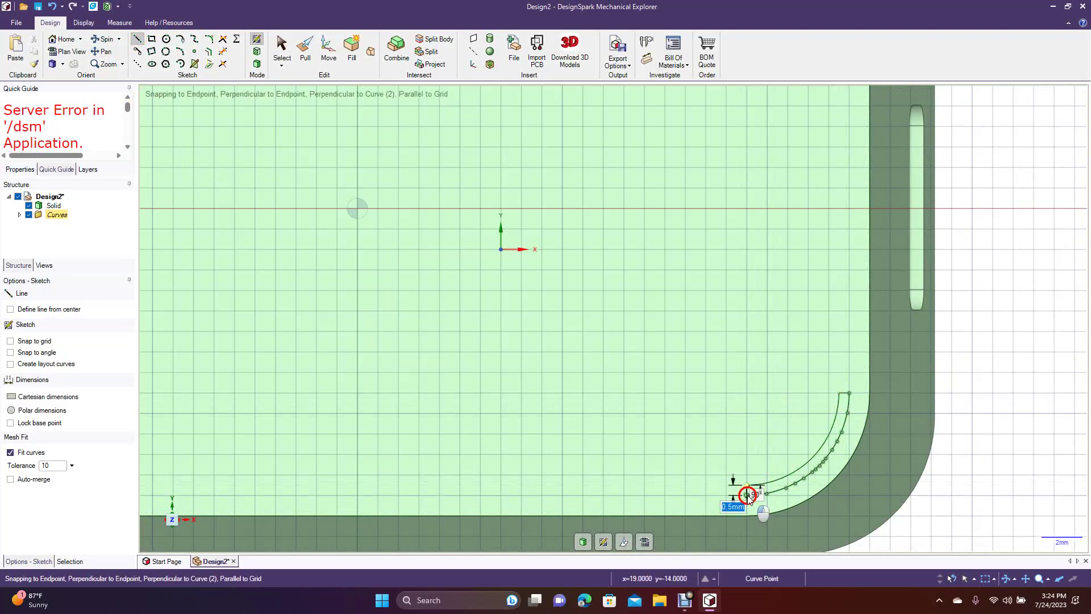
{"action": "left_click", "coordinate": [748, 495]}
{"action": "left_click", "coordinate": [282, 48]}
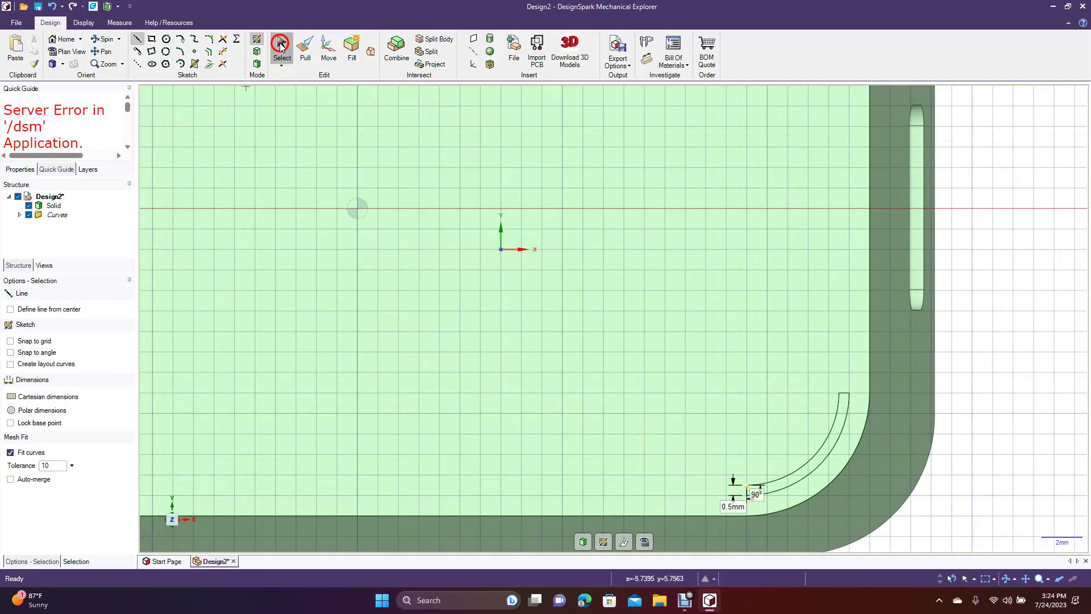
Step: Close the upper-right corner arc pair with lines about 0.5 mm long at both ends and leave the line tool
{"action": "left_click", "coordinate": [106, 51]}
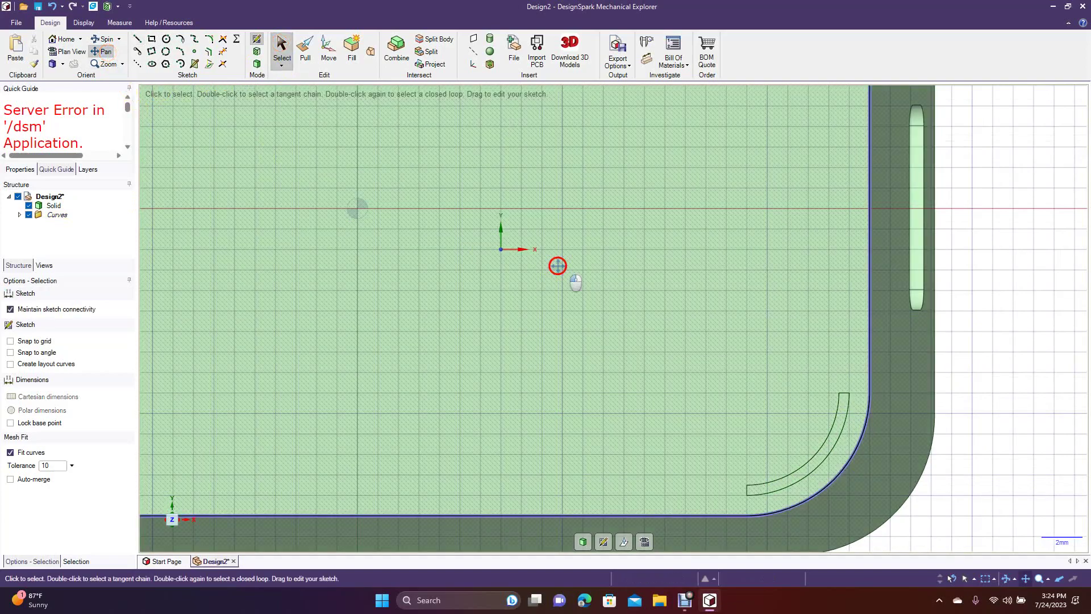
{"action": "left_click_drag", "start_coordinate": [557, 265], "coordinate": [500, 475]}
{"action": "left_click_drag", "start_coordinate": [555, 382], "coordinate": [548, 414]}
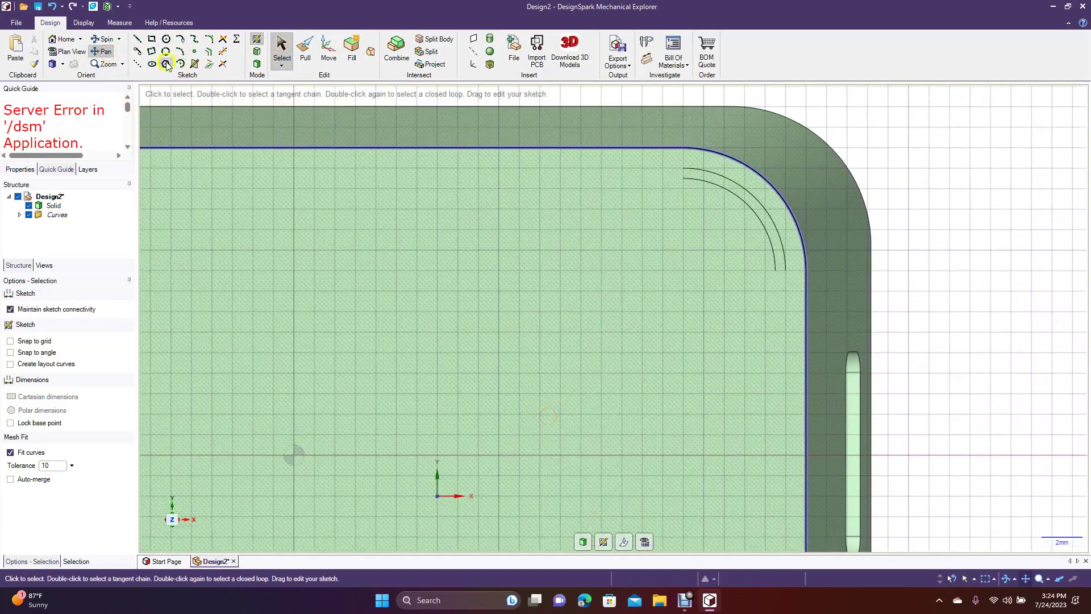
{"action": "left_click", "coordinate": [137, 39]}
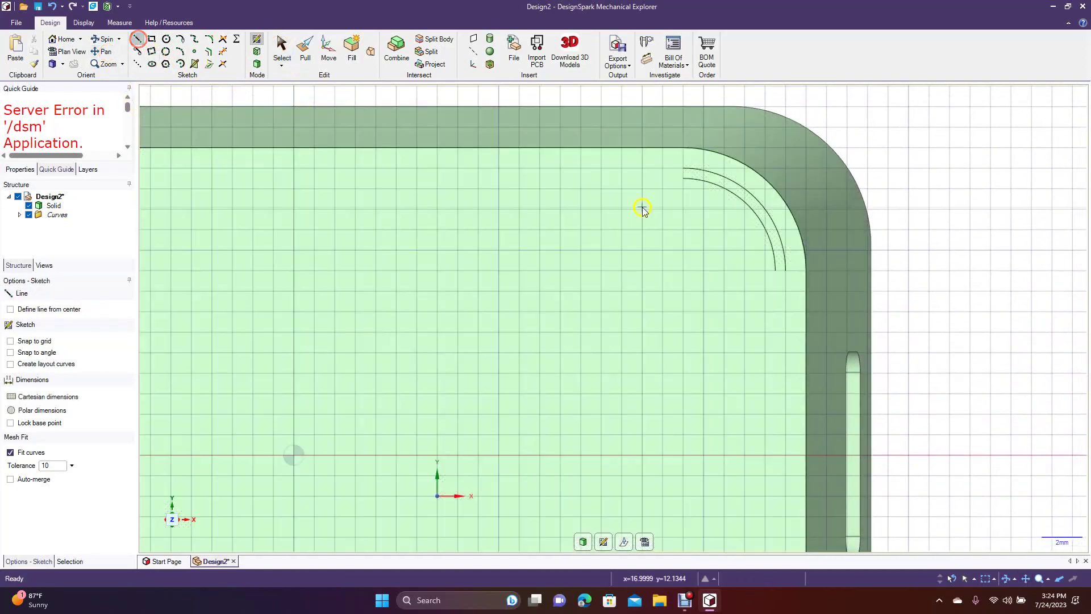
{"action": "left_click", "coordinate": [683, 170]}
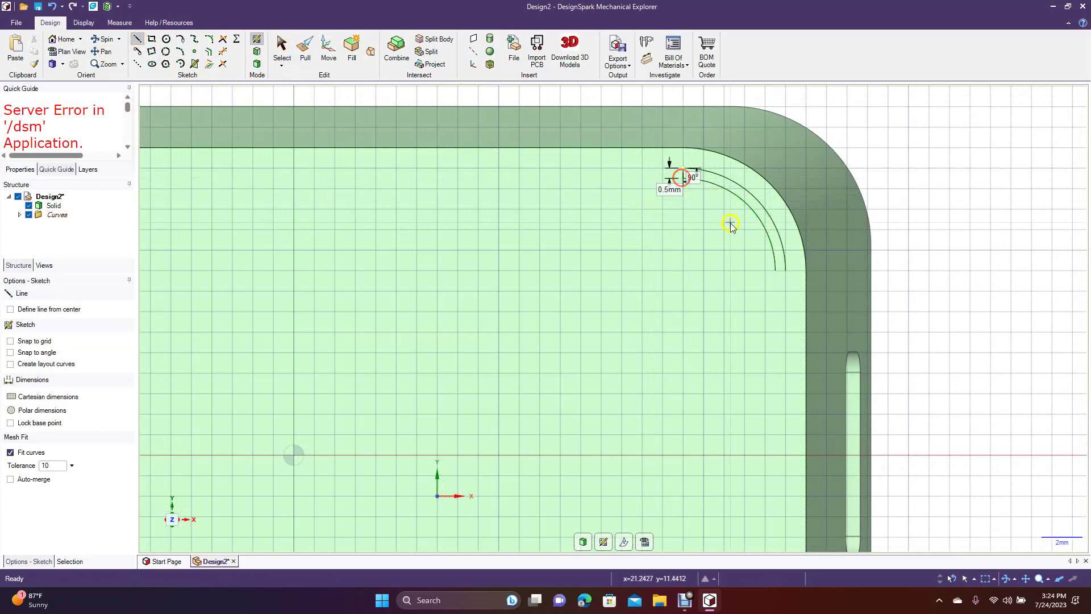
{"action": "left_click", "coordinate": [776, 268]}
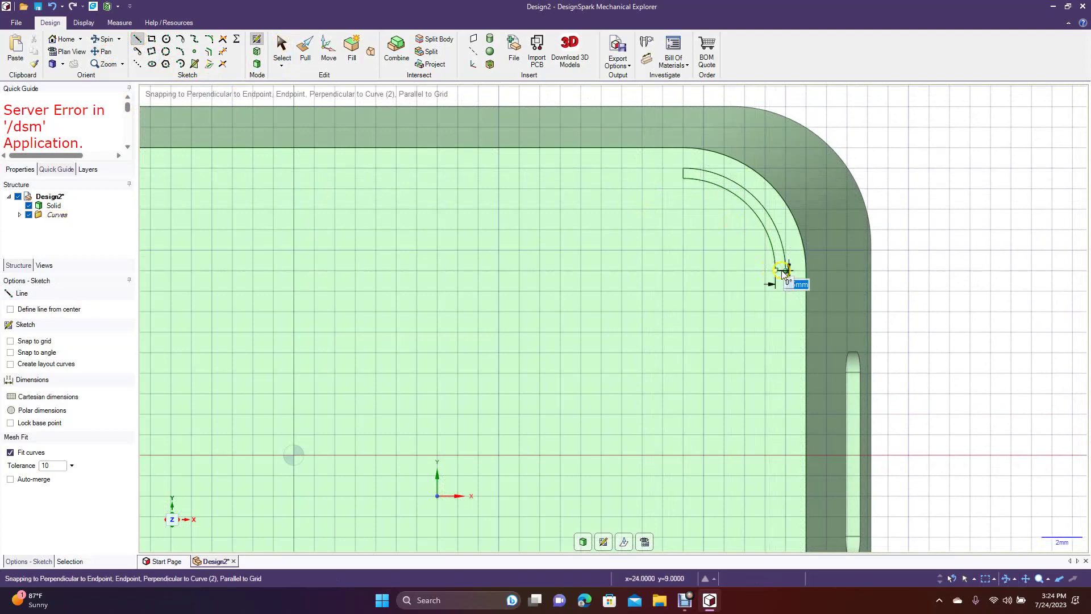
{"action": "left_click", "coordinate": [785, 271]}
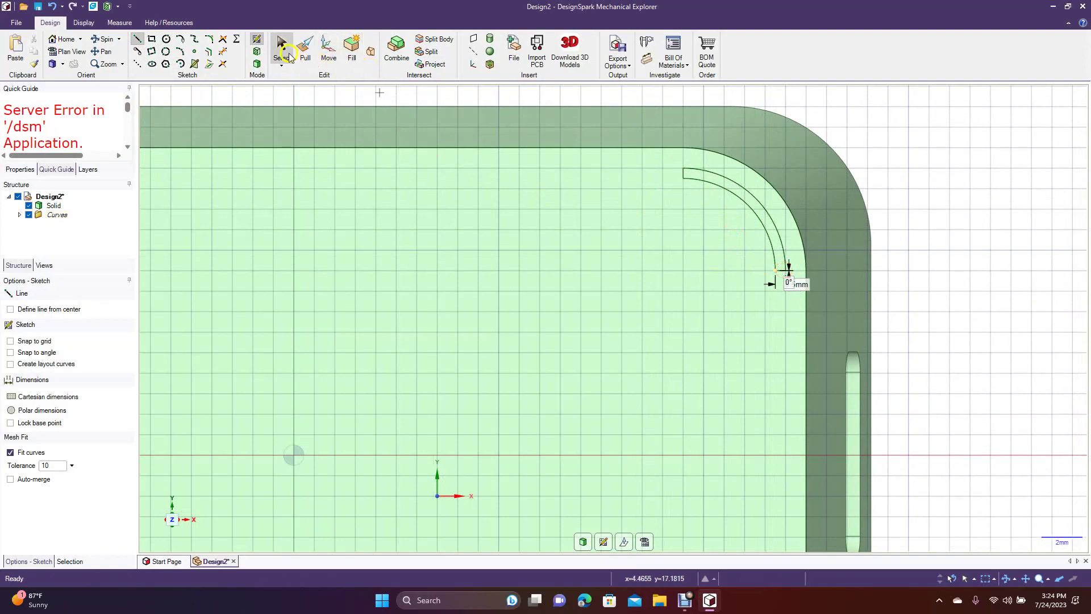
{"action": "left_click", "coordinate": [282, 48]}
Step: Switch from sketching to 3D mode so the closed corner arc outlines become faces on the box's underside
{"action": "scroll", "coordinate": [305, 220], "scroll_direction": "down", "scroll_amount": 3}
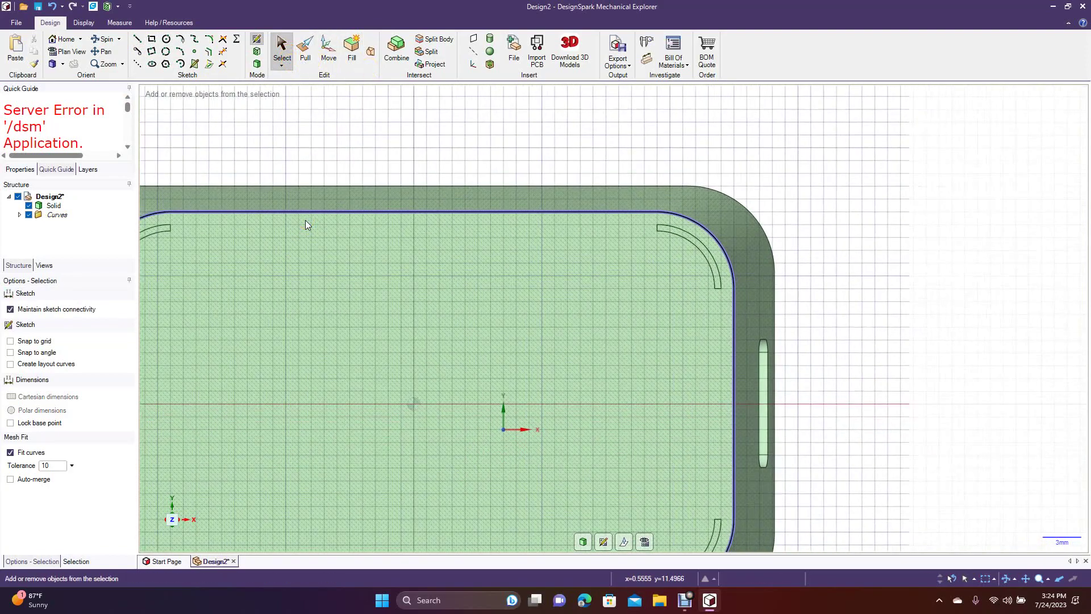
{"action": "left_click", "coordinate": [257, 64]}
{"action": "left_click", "coordinate": [107, 41]}
{"action": "left_click_drag", "start_coordinate": [255, 146], "coordinate": [258, 183]}
{"action": "left_click", "coordinate": [306, 53]}
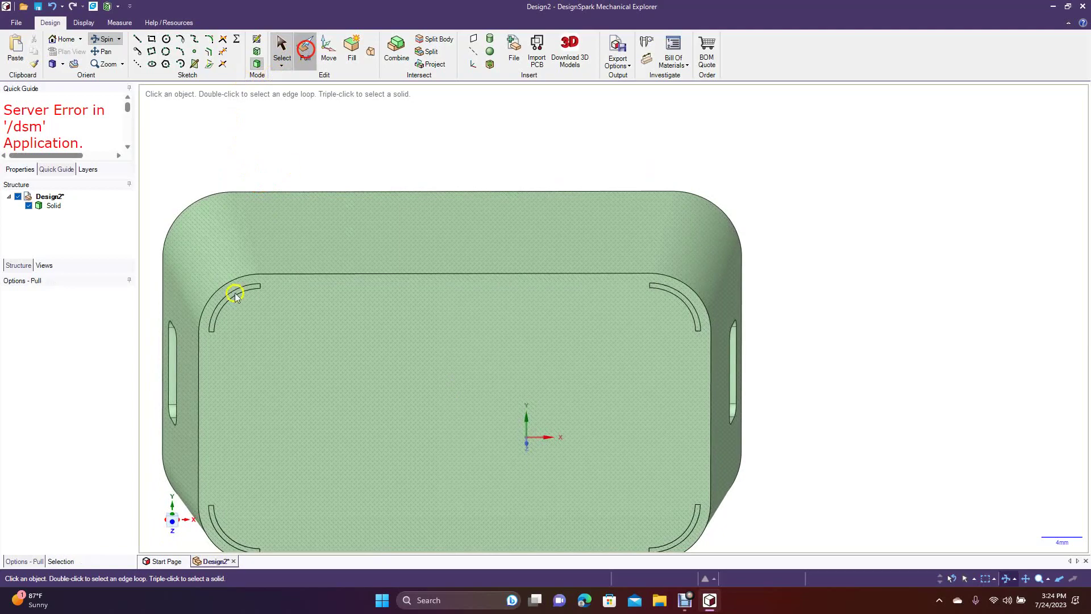
{"action": "left_click", "coordinate": [232, 297]}
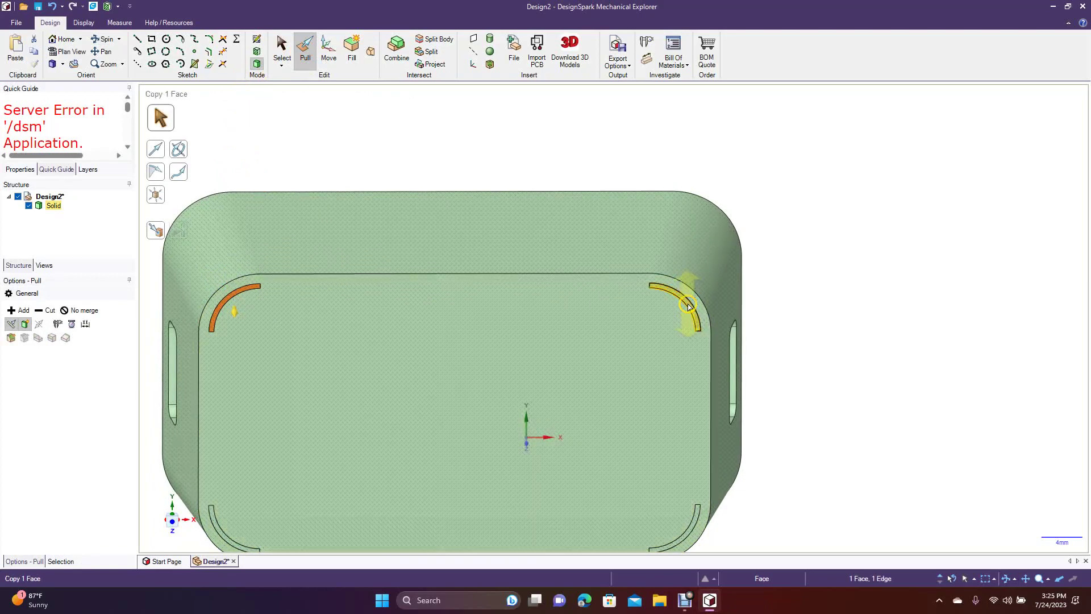
{"action": "left_click", "coordinate": [876, 306]}
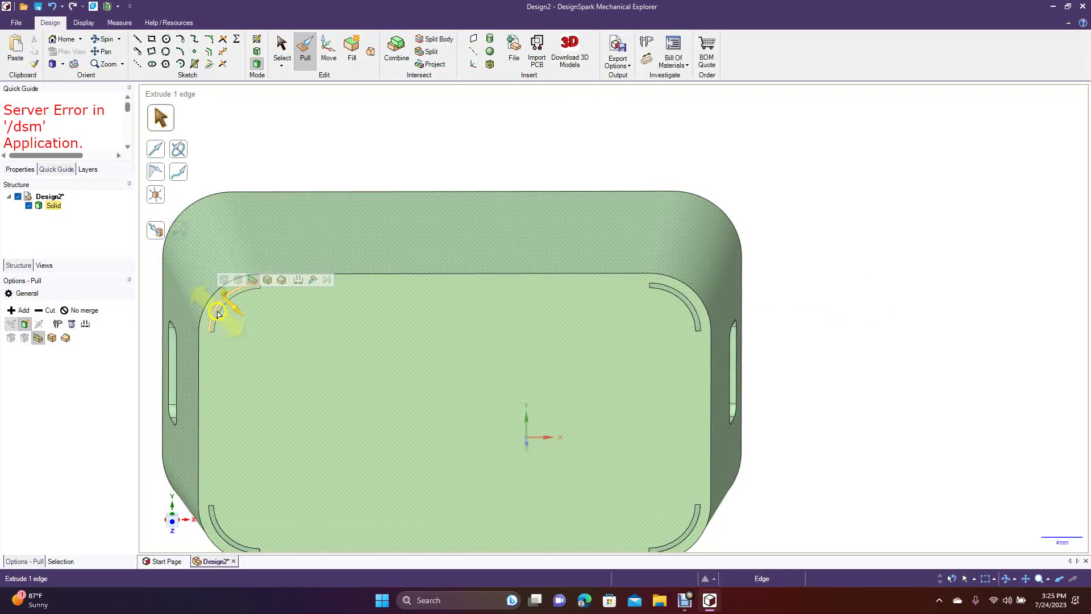
Step: Select the two upper curved corner faces on the underside together for the Pull operation
{"action": "scroll", "coordinate": [243, 314], "scroll_direction": "up", "scroll_amount": 3}
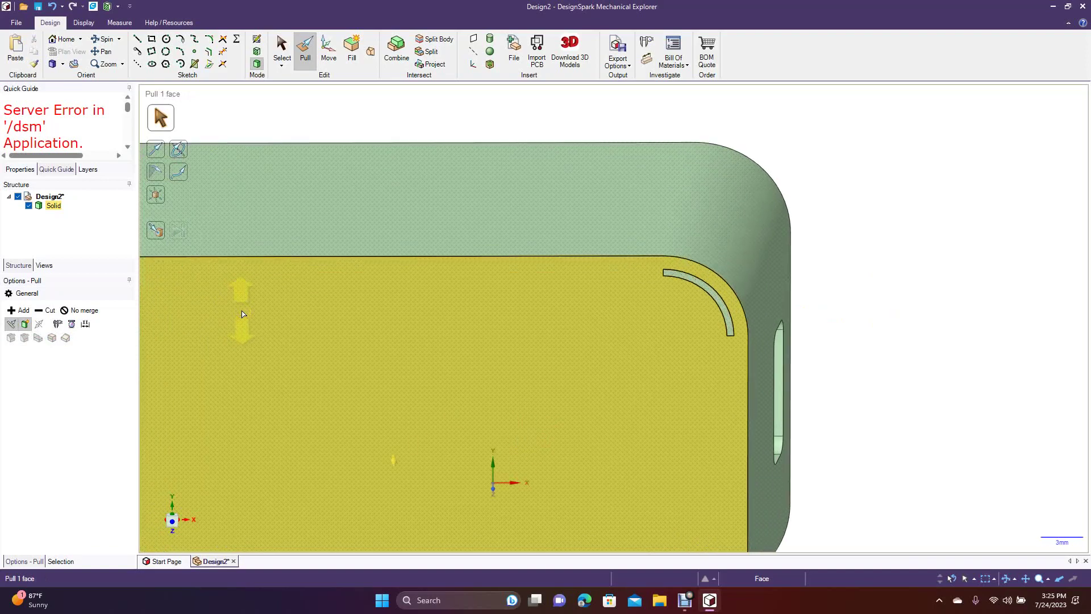
{"action": "left_click", "coordinate": [103, 51]}
{"action": "left_click_drag", "start_coordinate": [244, 163], "coordinate": [560, 170]}
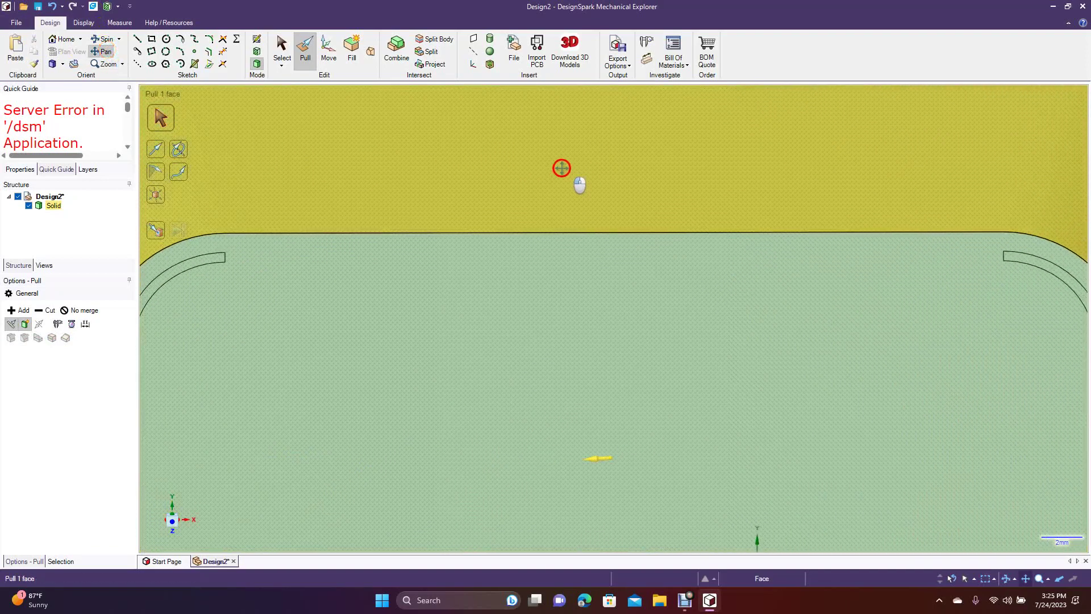
{"action": "left_click", "coordinate": [305, 53]}
{"action": "left_click", "coordinate": [176, 274]}
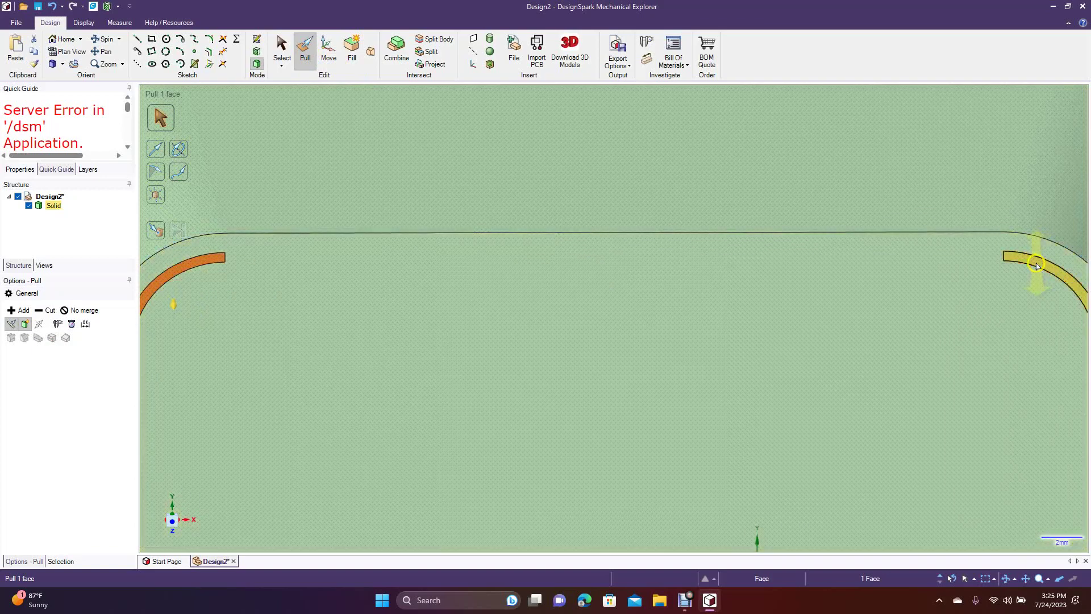
{"action": "left_click", "coordinate": [1045, 262], "text": "ctrl"}
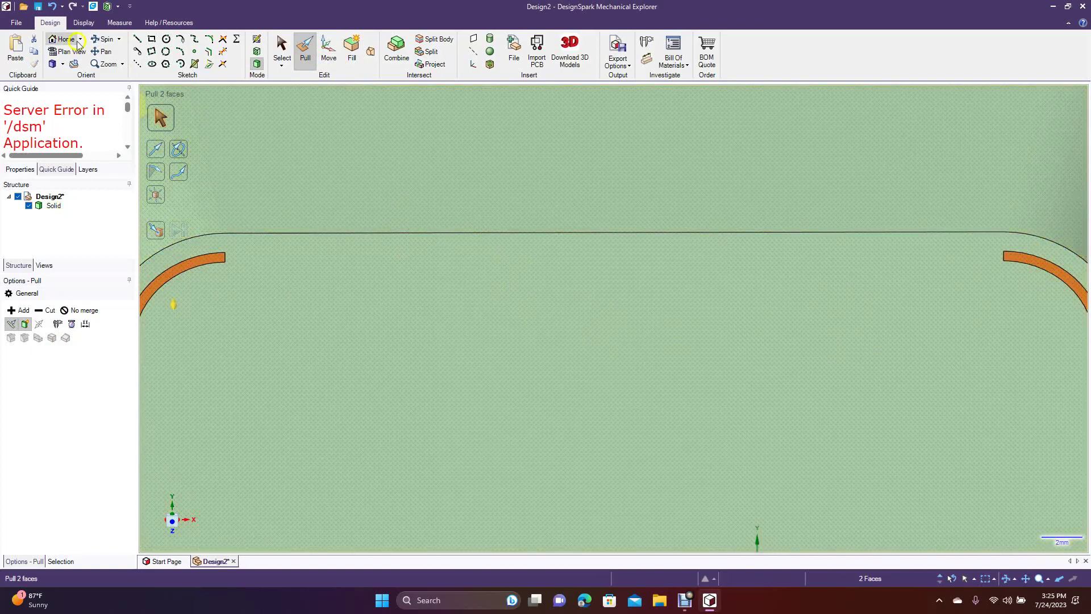
Step: Add the two lower curved corner faces on the underside to the Pull selection
{"action": "left_click", "coordinate": [101, 52]}
{"action": "left_click_drag", "start_coordinate": [477, 380], "coordinate": [477, 212]}
{"action": "left_click_drag", "start_coordinate": [418, 419], "coordinate": [447, 243]}
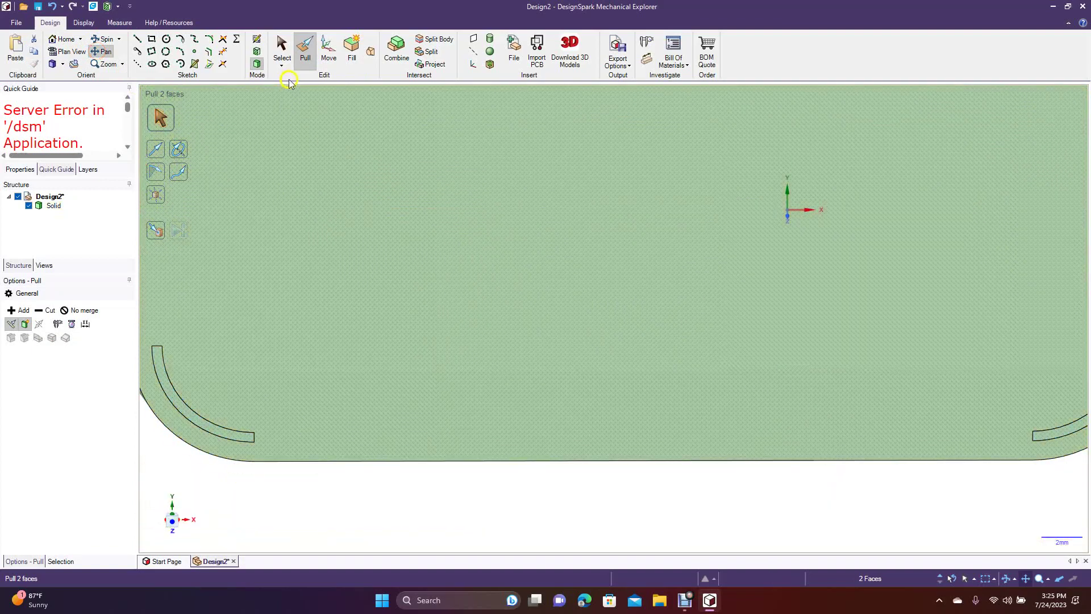
{"action": "left_click", "coordinate": [307, 54]}
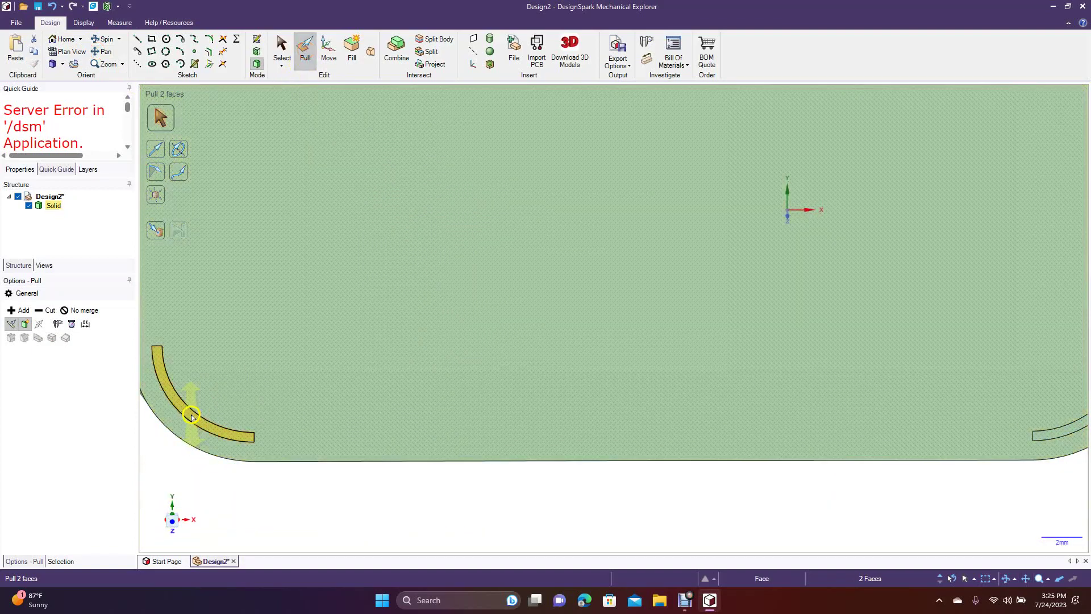
{"action": "left_click", "coordinate": [1057, 434], "text": "ctrl"}
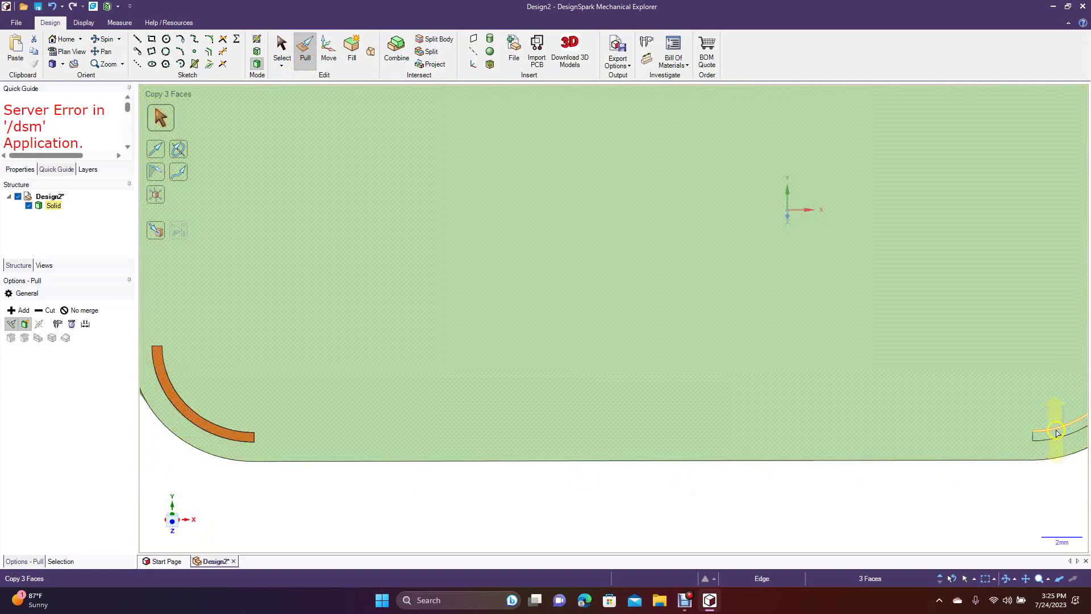
{"action": "left_click", "coordinate": [1057, 435], "text": "ctrl"}
{"action": "scroll", "coordinate": [1057, 435], "scroll_direction": "down", "scroll_amount": 3}
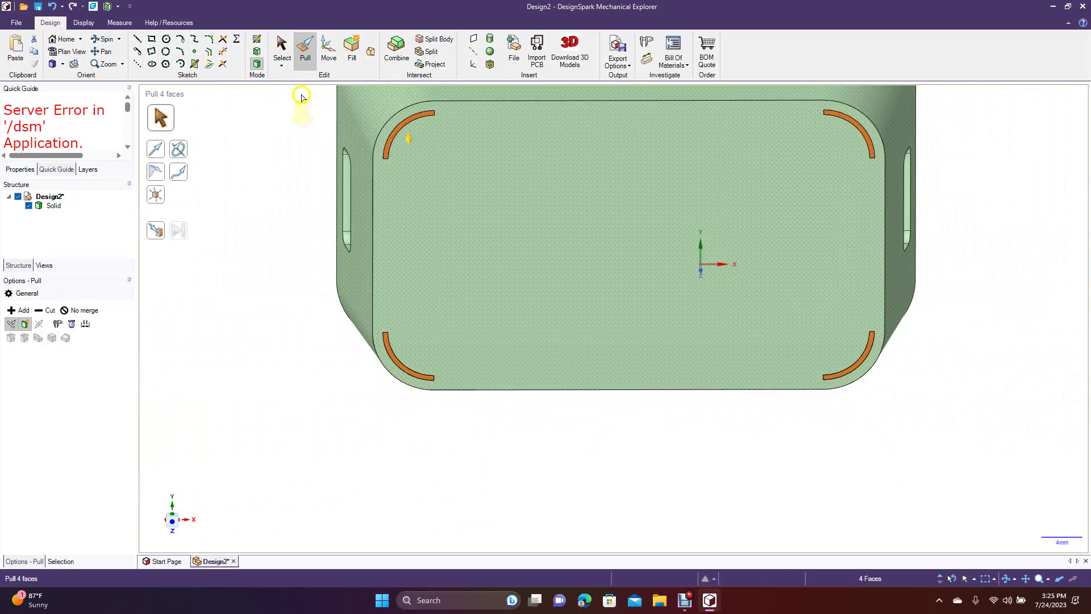
Step: Pull the four selected curved corner faces outward from the box's underside by 0.4 mm
{"action": "left_click", "coordinate": [100, 39]}
{"action": "left_click_drag", "start_coordinate": [231, 152], "coordinate": [217, 193]}
{"action": "left_click", "coordinate": [305, 51]}
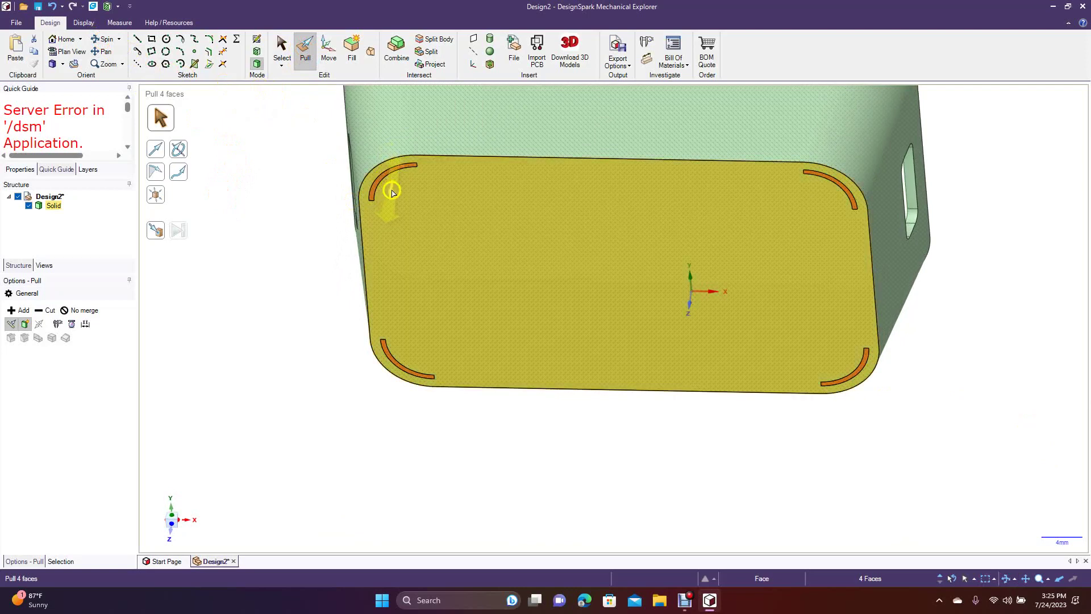
{"action": "left_click_drag", "start_coordinate": [391, 193], "coordinate": [394, 198]}
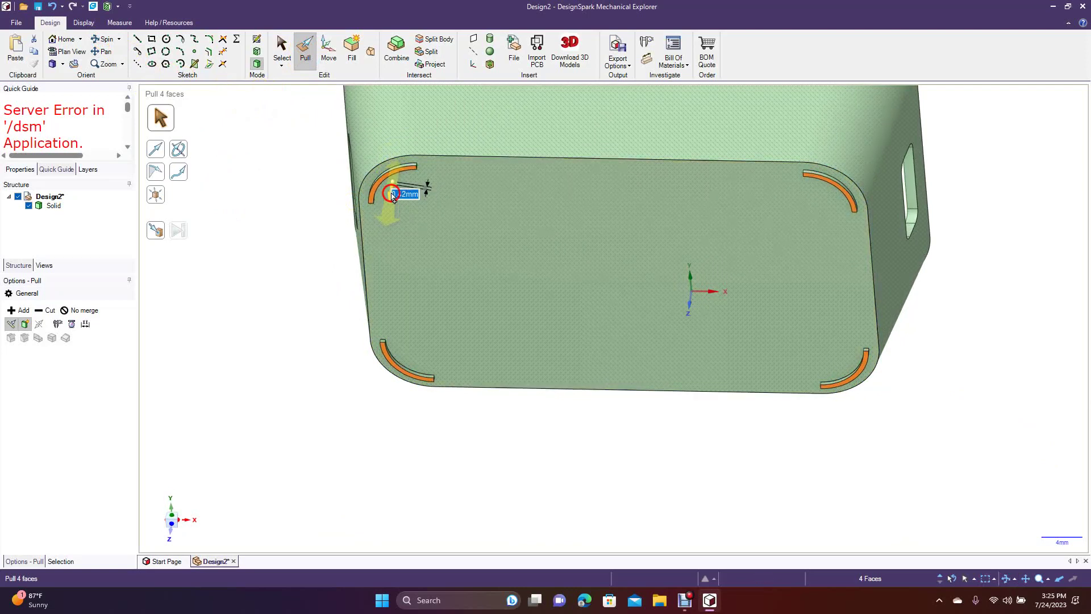
{"action": "type", "text": "0"}
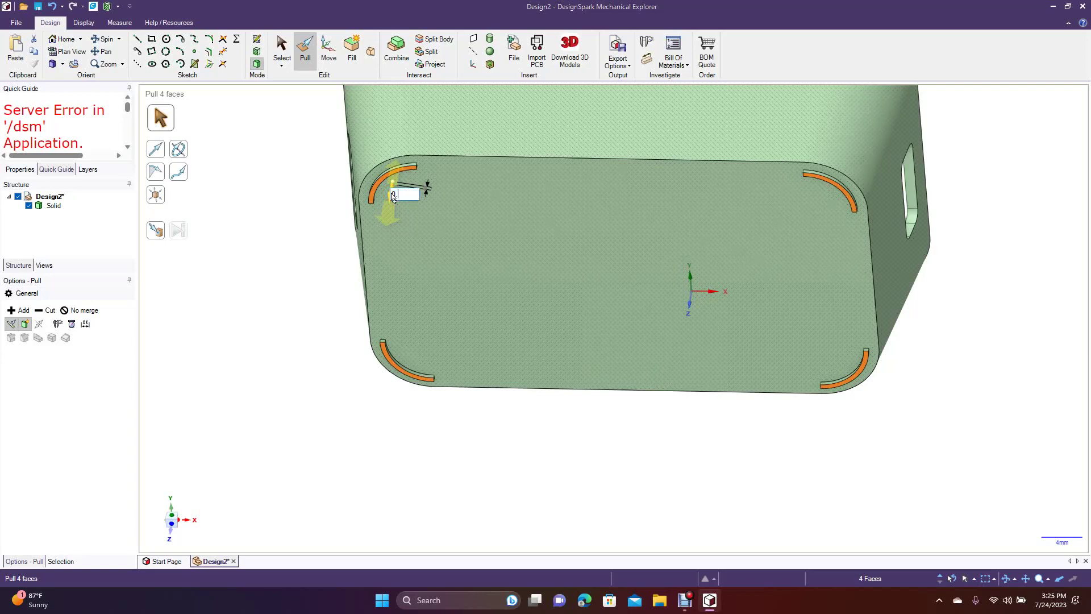
{"action": "type", "text": ".4mm"}
{"action": "key", "text": "Return"}
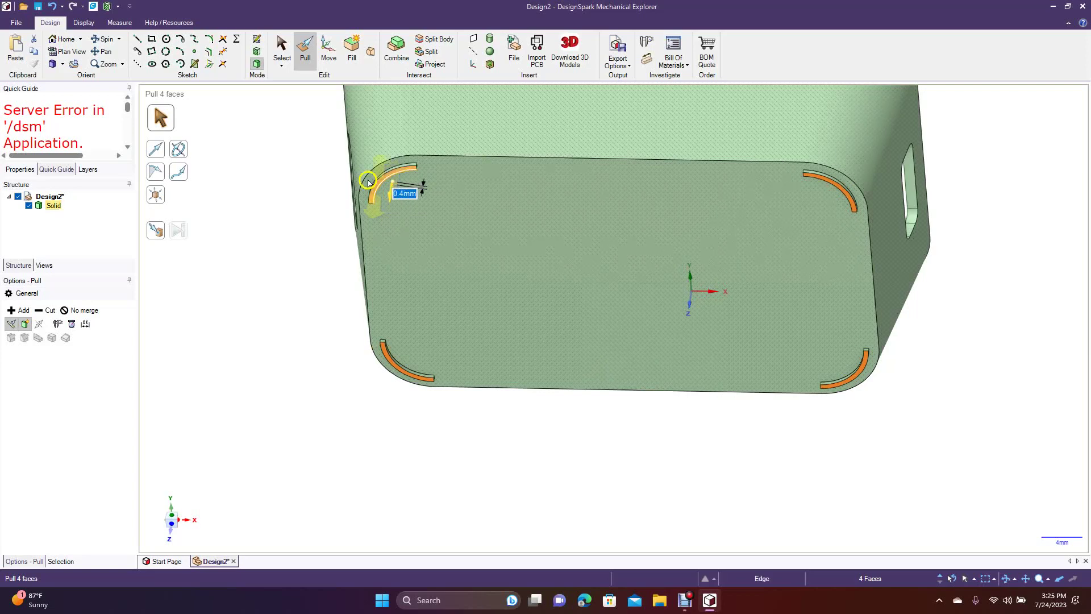
{"action": "left_click", "coordinate": [280, 46]}
Step: Create a reference plane through the origin, perpendicular to the Y axis and lengthwise through the box
{"action": "left_click", "coordinate": [104, 39]}
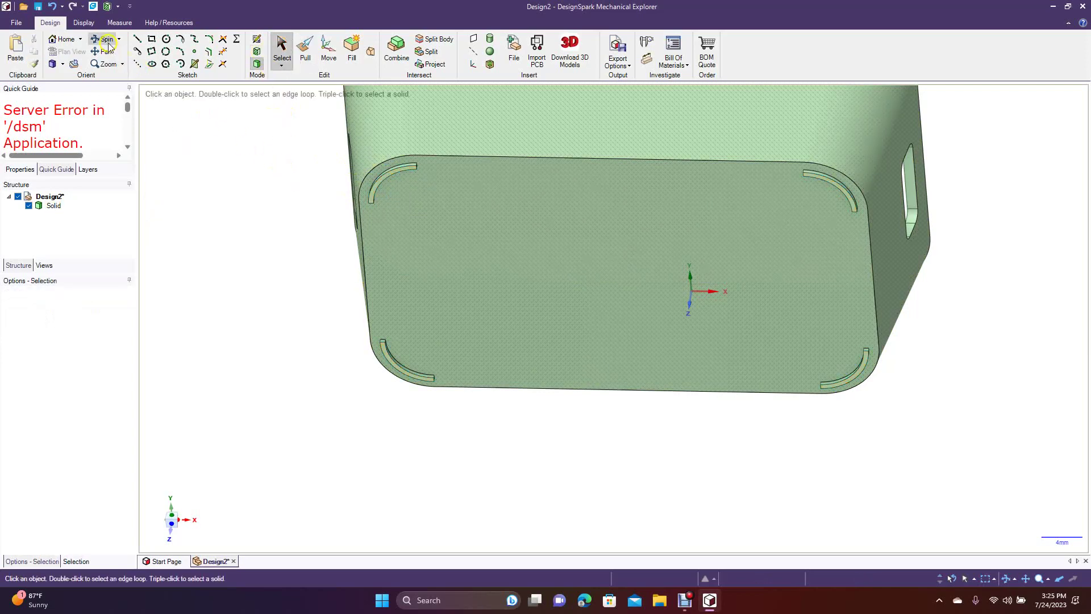
{"action": "left_click_drag", "start_coordinate": [244, 239], "coordinate": [263, 324]}
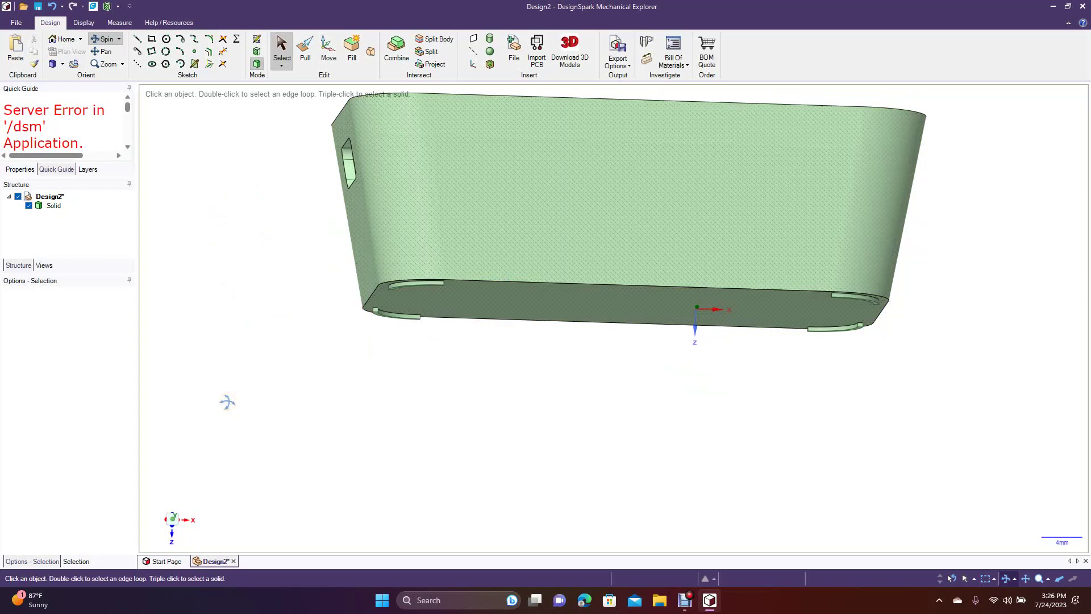
{"action": "left_click", "coordinate": [95, 42]}
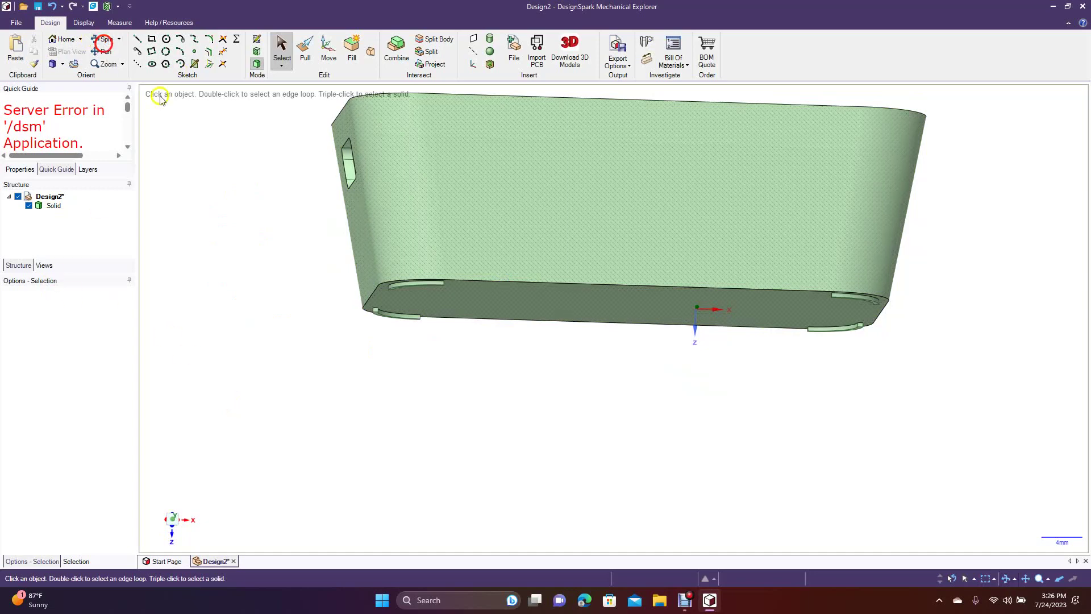
{"action": "left_click", "coordinate": [103, 39]}
{"action": "left_click_drag", "start_coordinate": [250, 259], "coordinate": [227, 304]}
{"action": "left_click", "coordinate": [473, 38]}
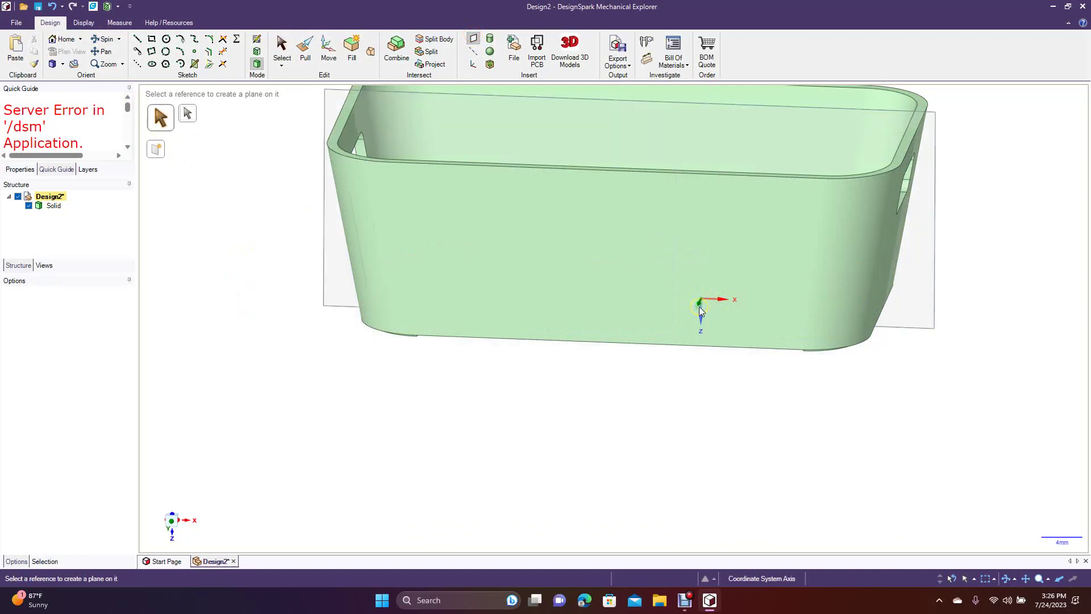
{"action": "left_click", "coordinate": [699, 306]}
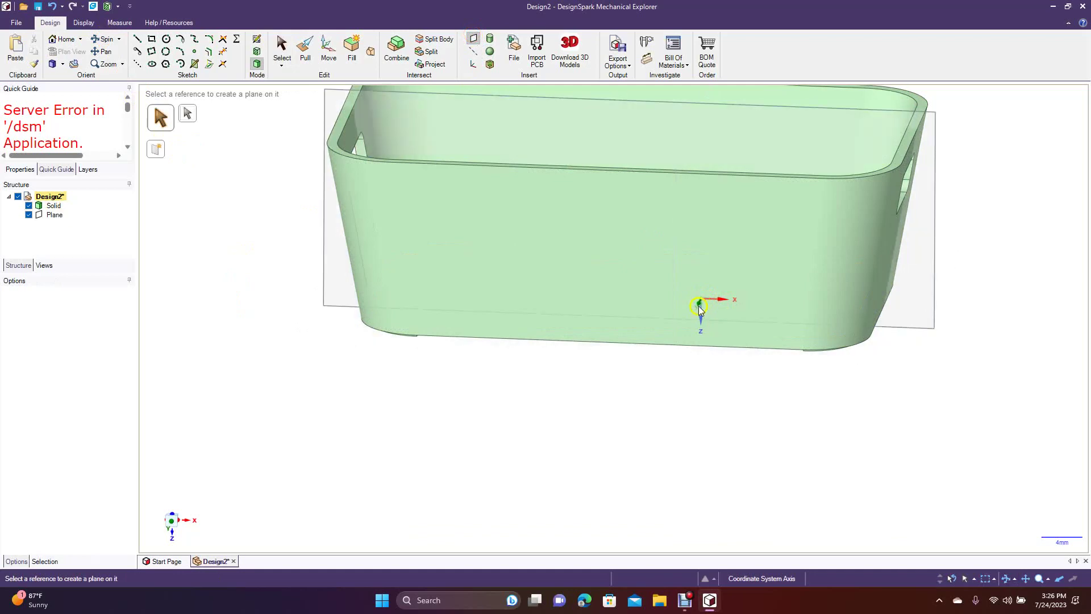
Step: On the new plane, sketch a 42 by 6 mm rectangle defined from its center with grid snapping, overlapping the middle of the box's rim
{"action": "left_click", "coordinate": [282, 45]}
{"action": "left_click", "coordinate": [327, 118]}
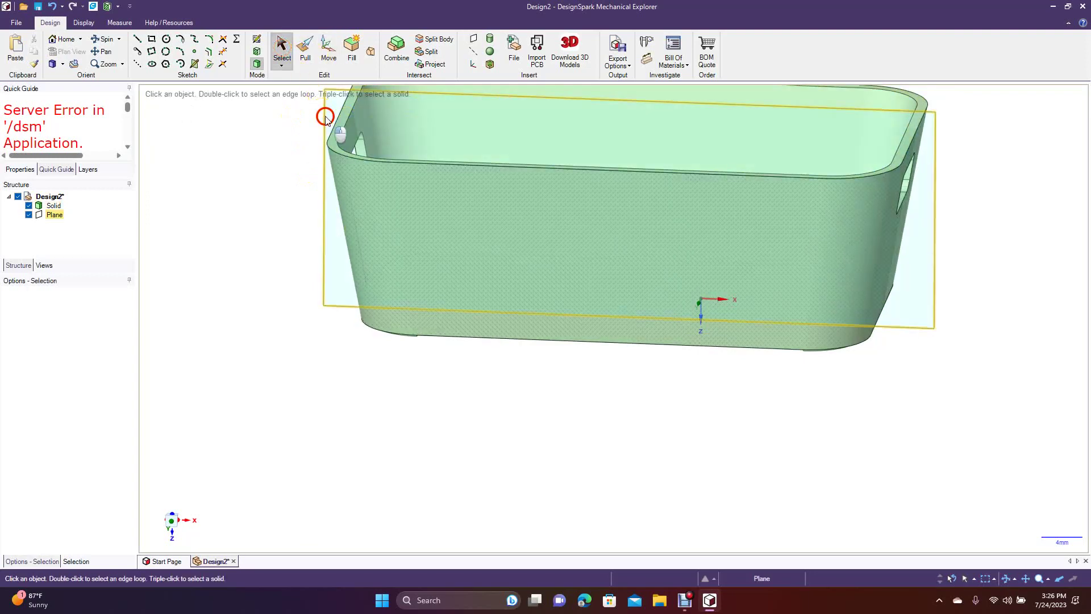
{"action": "left_click", "coordinate": [69, 52]}
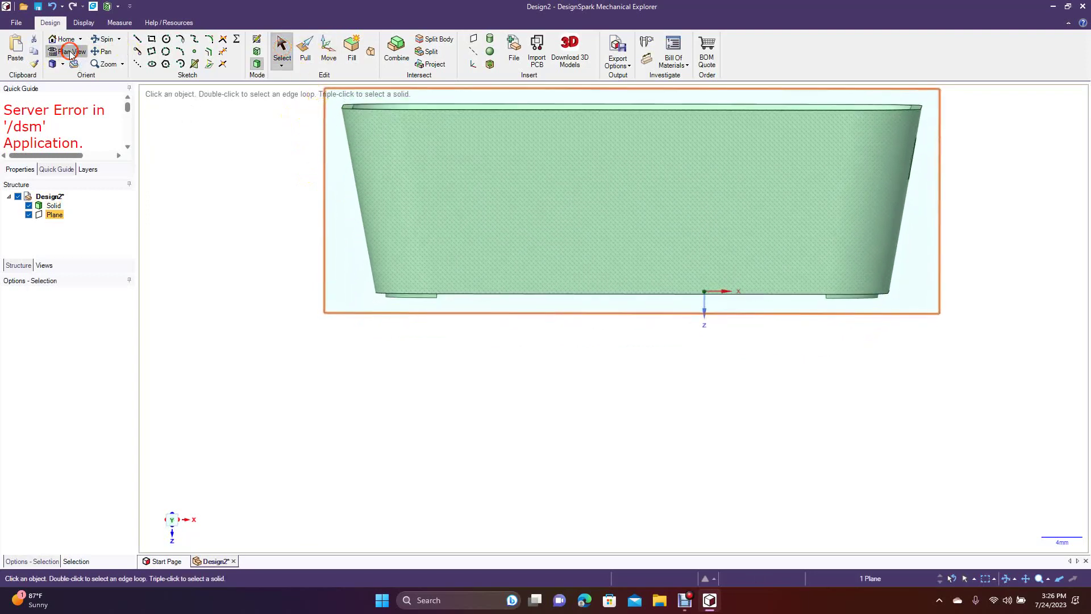
{"action": "left_click", "coordinate": [105, 52]}
{"action": "left_click_drag", "start_coordinate": [583, 417], "coordinate": [576, 494]}
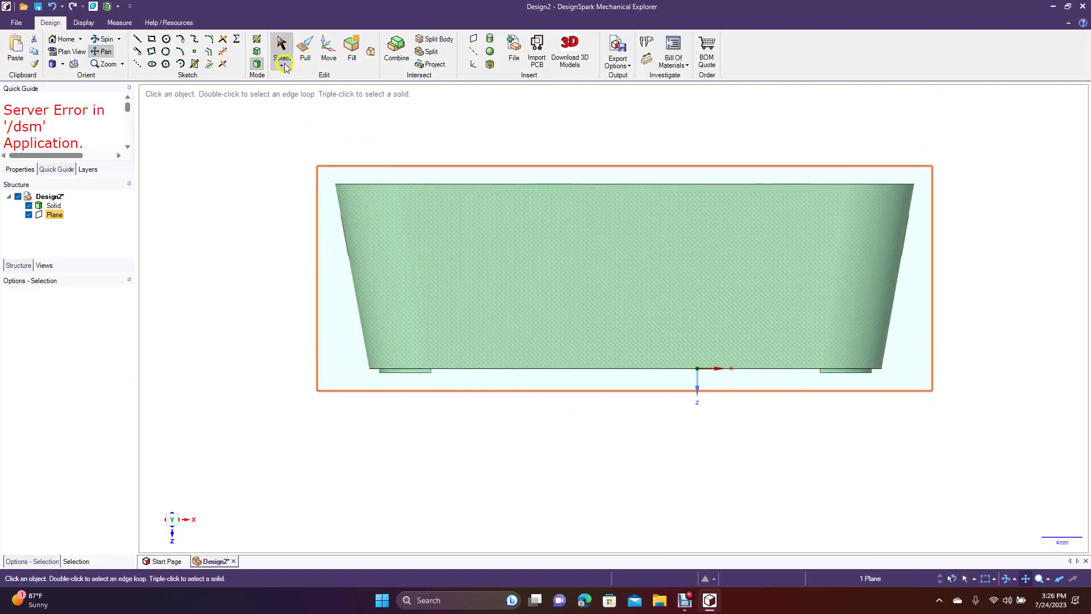
{"action": "left_click", "coordinate": [152, 41]}
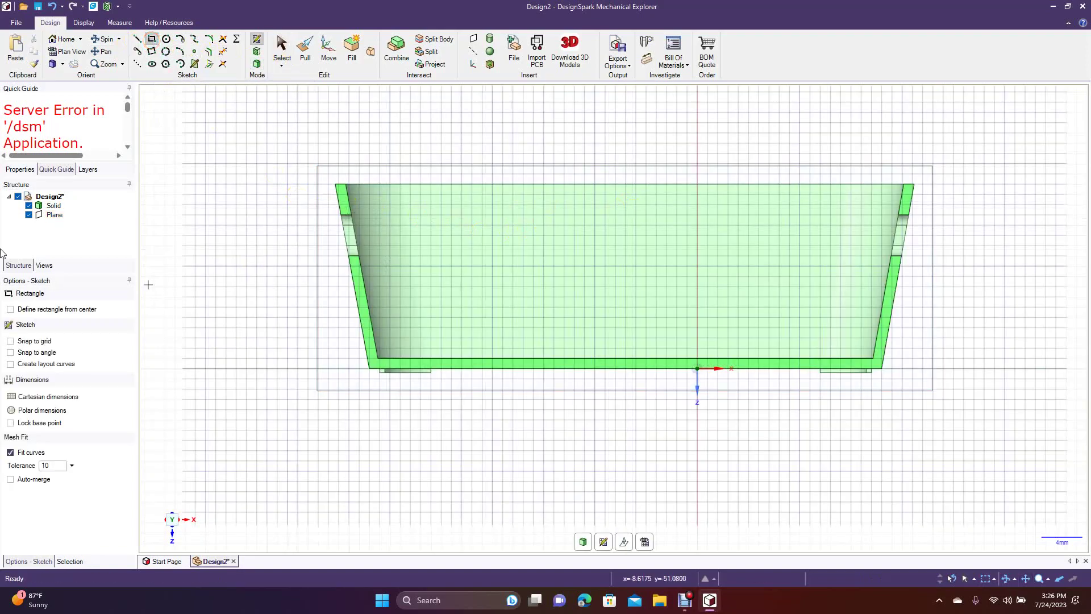
{"action": "left_click", "coordinate": [39, 310]}
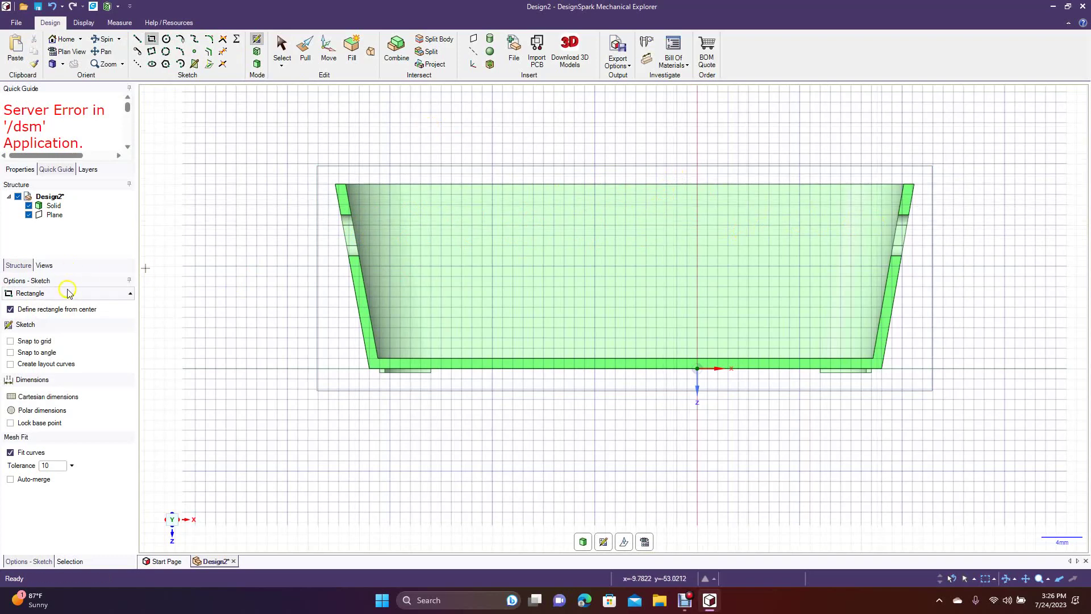
{"action": "left_click", "coordinate": [31, 343]}
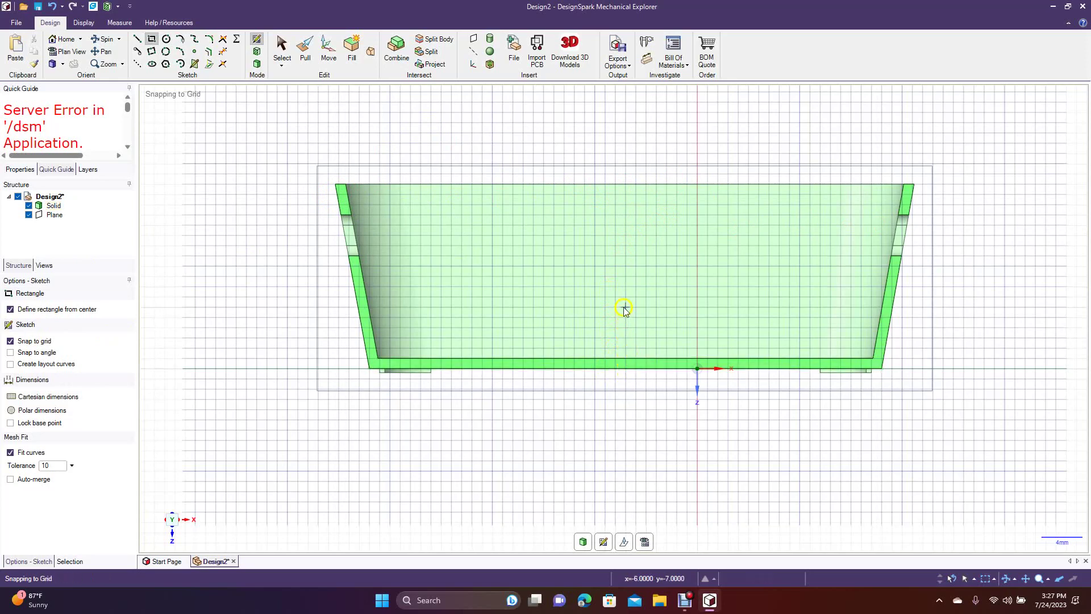
{"action": "left_click", "coordinate": [625, 196]}
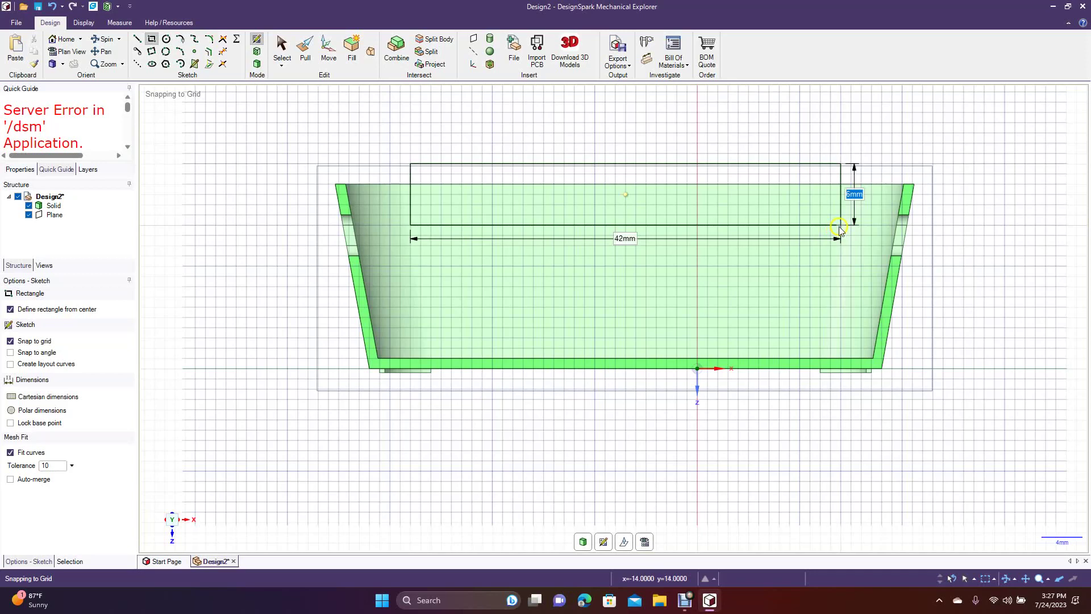
{"action": "left_click", "coordinate": [840, 227]}
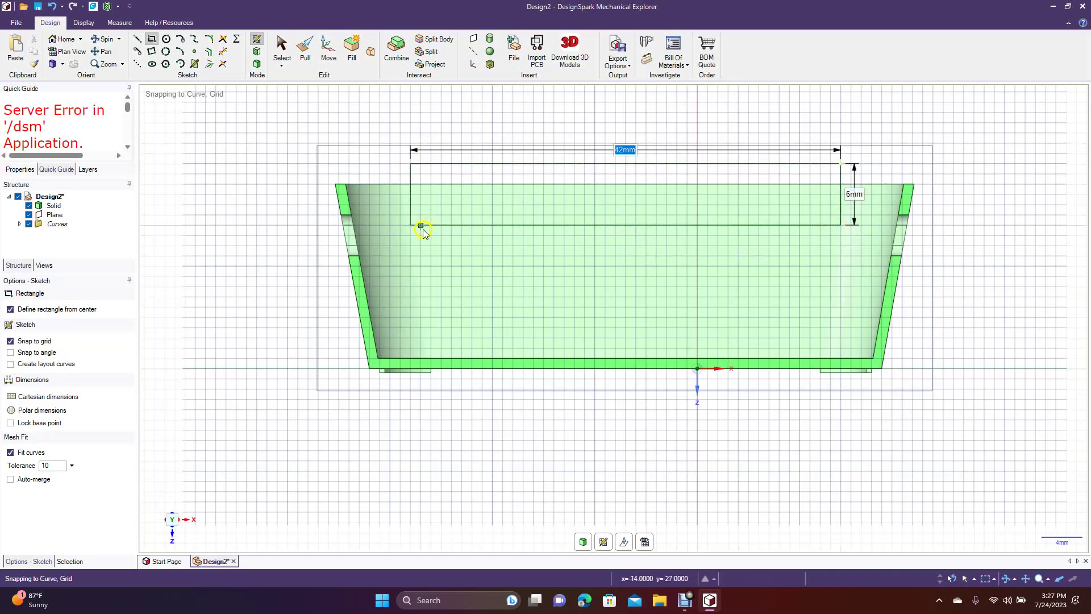
Step: Draw a 6 mm vertical line through the middle of the rectangle and set it as the mirror line
{"action": "left_click", "coordinate": [137, 40]}
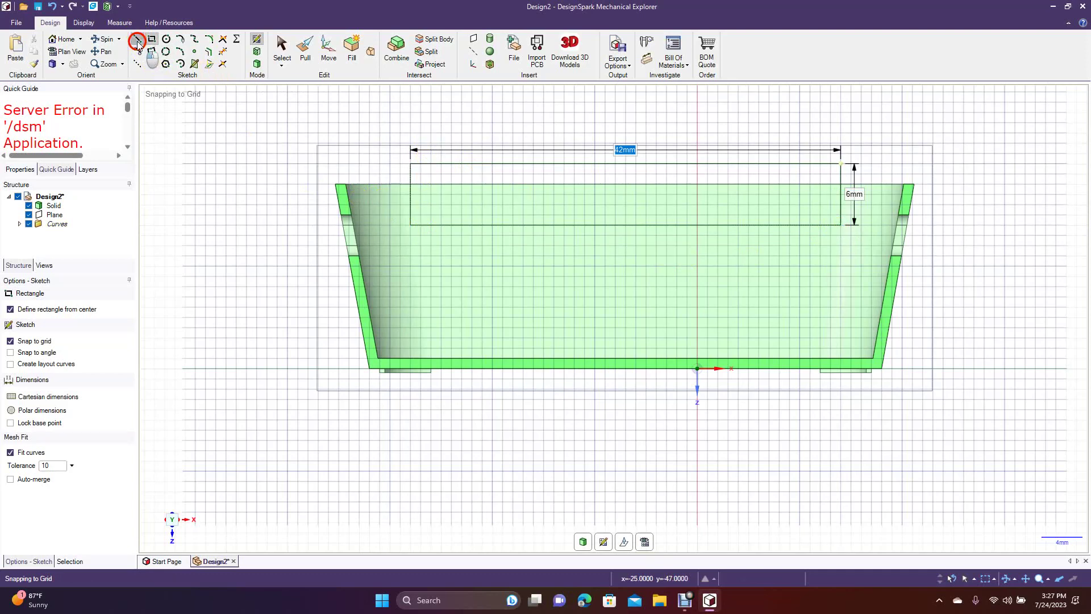
{"action": "left_click", "coordinate": [625, 225]}
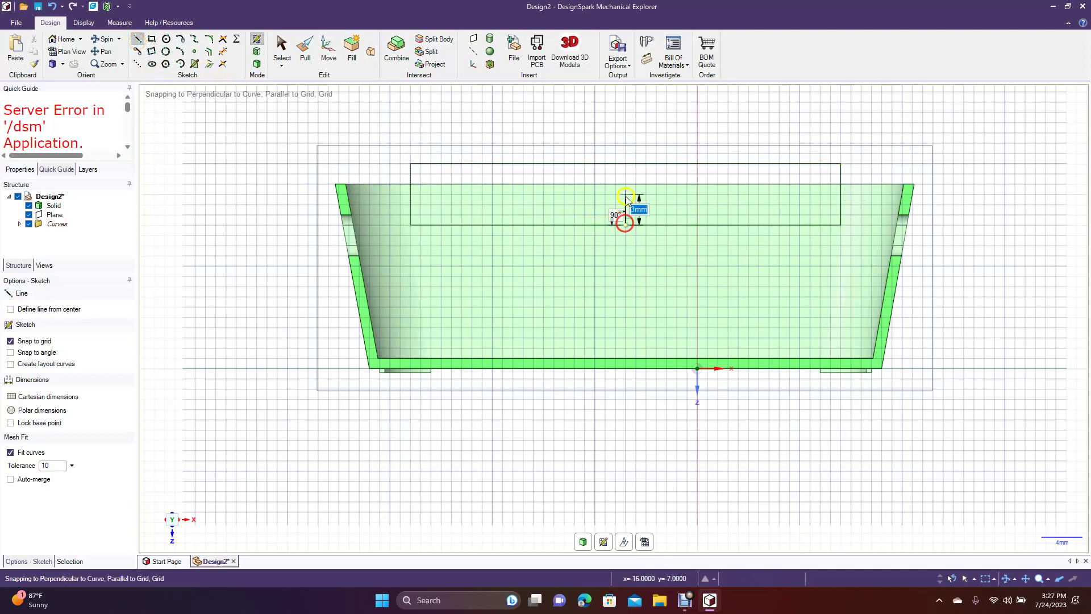
{"action": "left_click", "coordinate": [623, 167]}
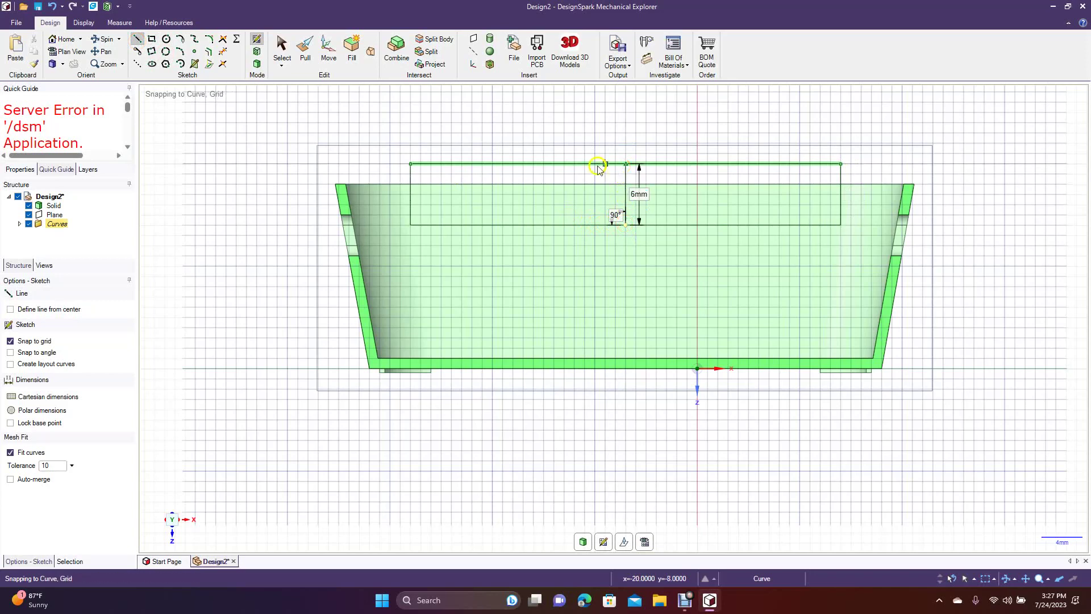
{"action": "left_click", "coordinate": [280, 48]}
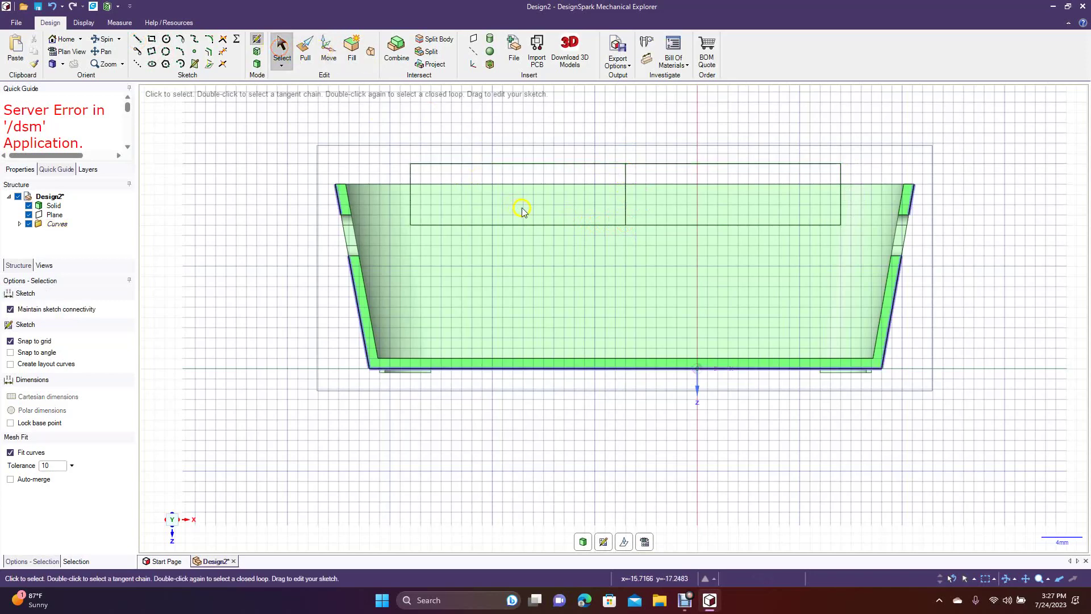
{"action": "right_click", "coordinate": [625, 191]}
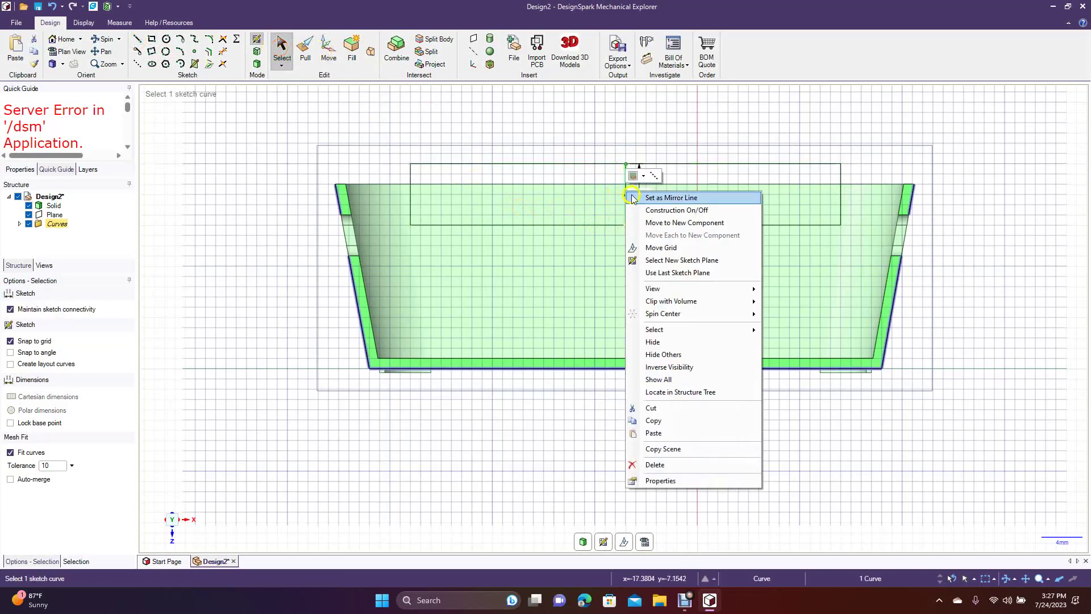
{"action": "left_click", "coordinate": [654, 196]}
Step: Add mirrored flared ends to the rectangle, each with a 5 mm sloped line, a 2 mm vertical line and a 3 mm horizontal closing line
{"action": "left_click", "coordinate": [138, 38]}
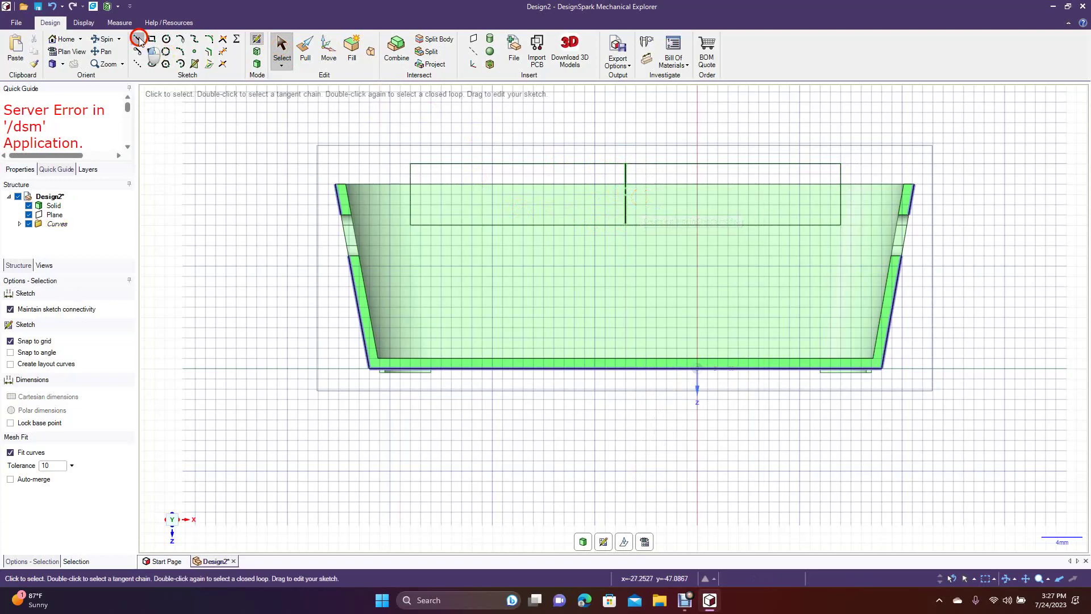
{"action": "left_click", "coordinate": [409, 225]}
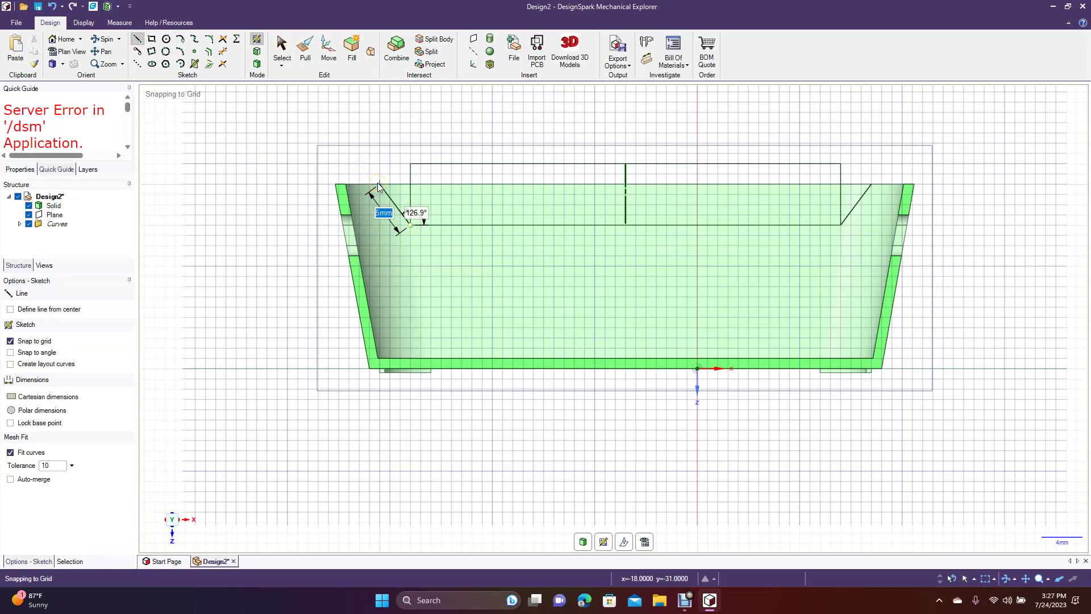
{"action": "left_click", "coordinate": [378, 185]}
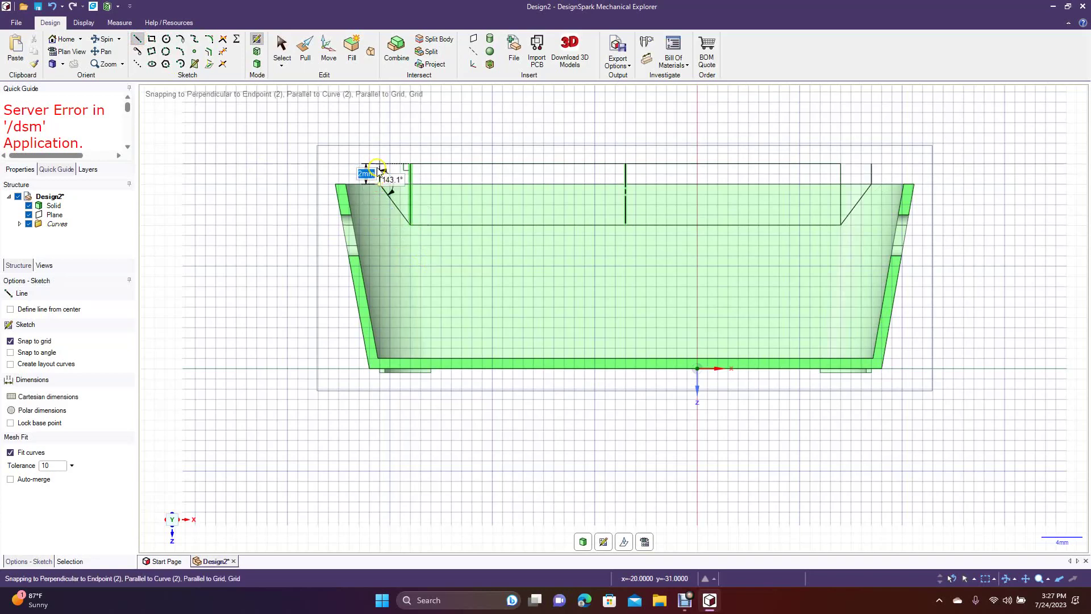
{"action": "left_click", "coordinate": [379, 163]}
{"action": "left_click", "coordinate": [410, 164]}
{"action": "left_click", "coordinate": [282, 50]}
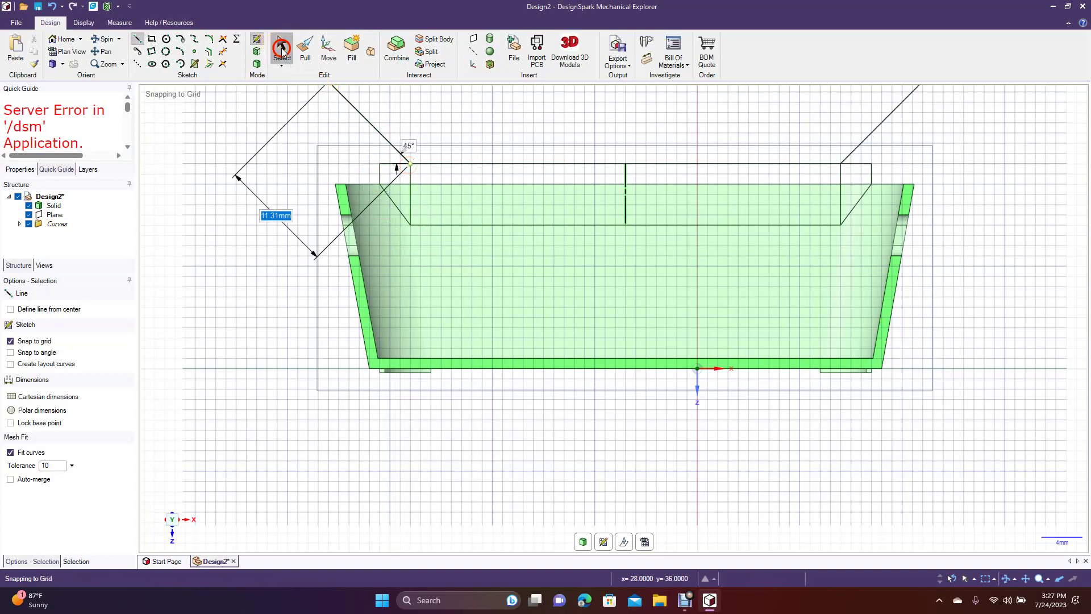
Step: Delete the central mirror line and the rectangle's two original vertical end lines, leaving only the outer flared outline
{"action": "left_click", "coordinate": [625, 209]}
{"action": "left_click_drag", "start_coordinate": [624, 210], "coordinate": [412, 180]}
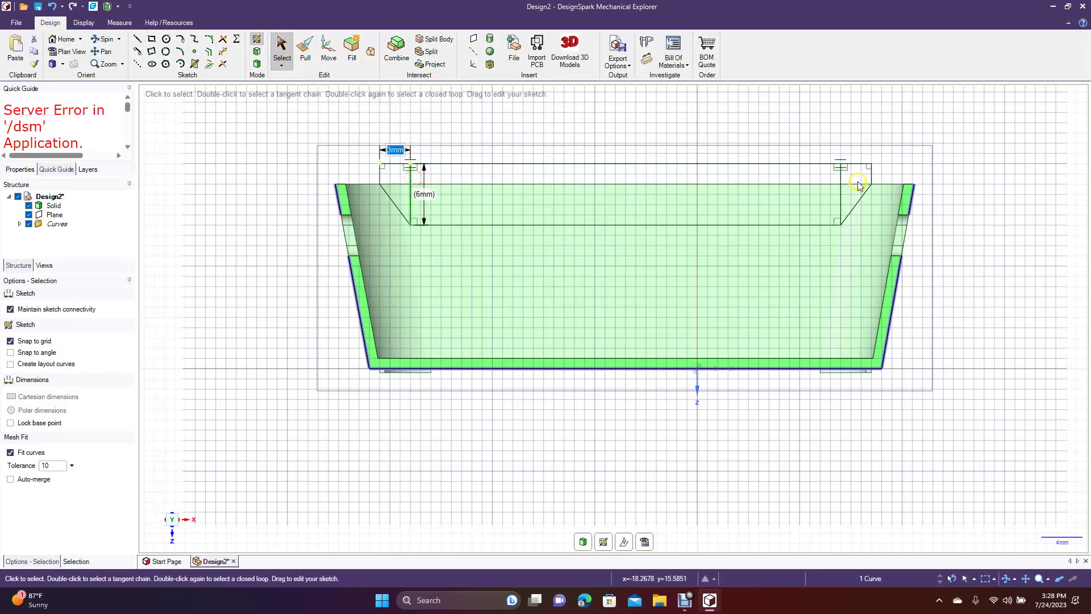
{"action": "left_click", "coordinate": [842, 192]}
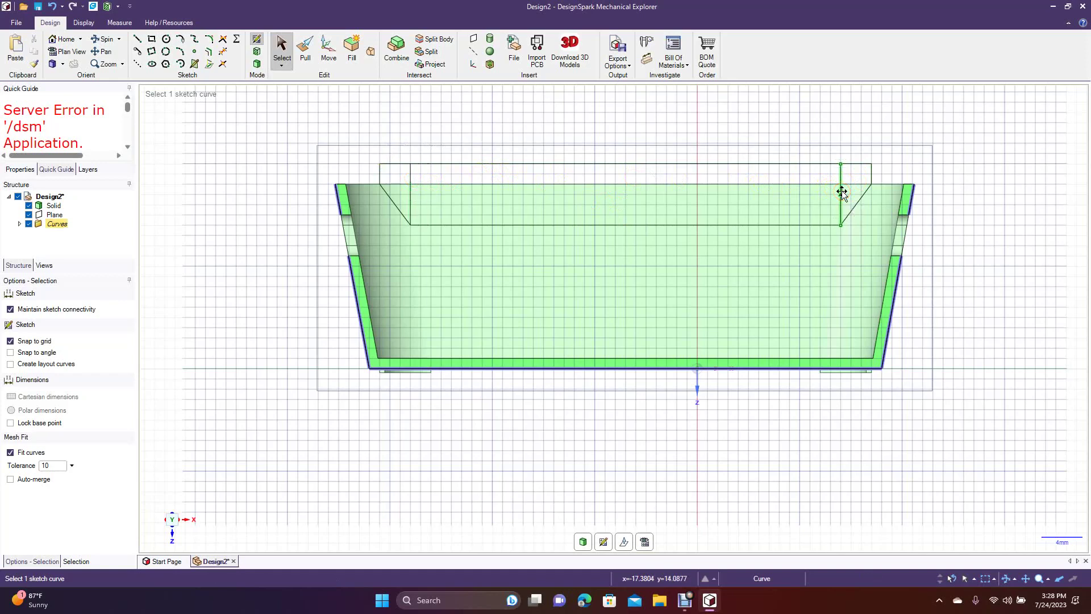
{"action": "left_click", "coordinate": [842, 197]}
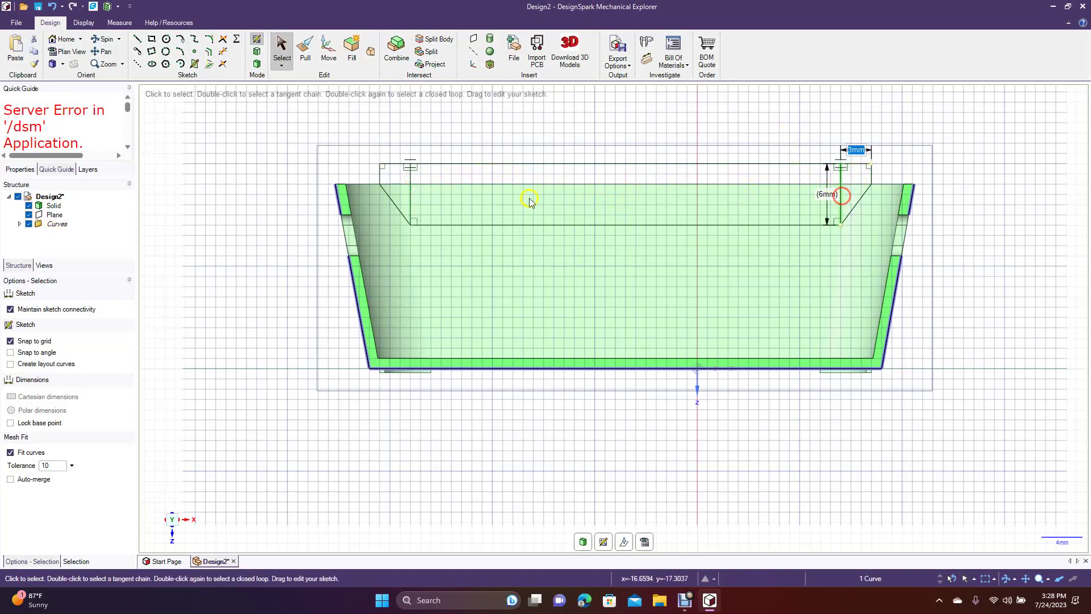
{"action": "left_click", "coordinate": [413, 195], "text": "ctrl"}
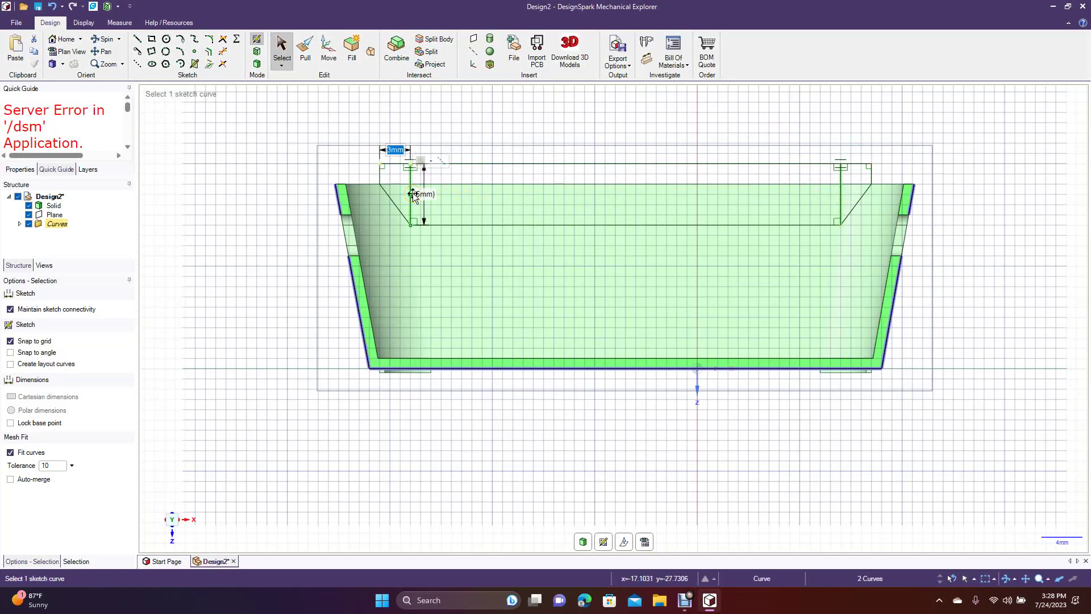
{"action": "key", "text": "Delete"}
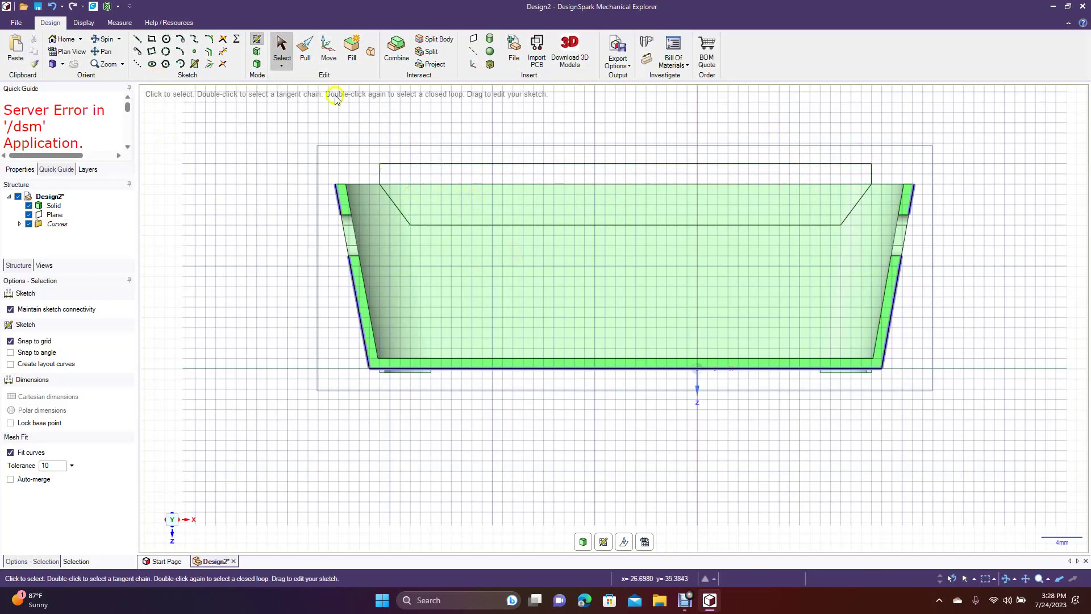
Step: Round the two lower corners of the flared outline with 4 mm radius sketch fillets
{"action": "left_click", "coordinate": [210, 40]}
{"action": "left_click", "coordinate": [404, 210]}
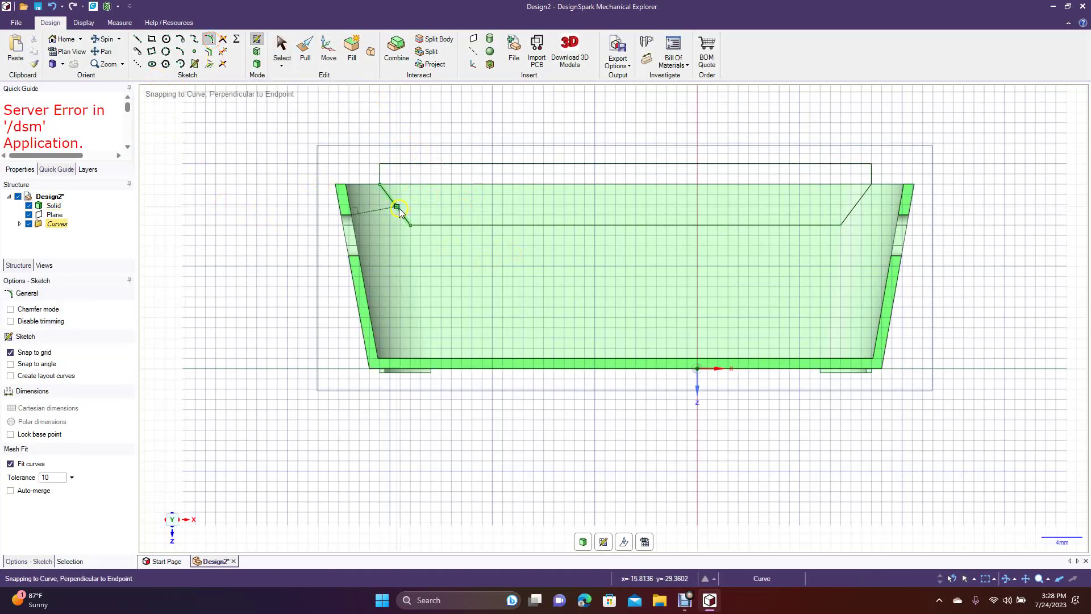
{"action": "left_click", "coordinate": [431, 225]}
{"action": "left_click", "coordinate": [433, 229]}
{"action": "left_click", "coordinate": [820, 227]}
{"action": "left_click", "coordinate": [854, 214]}
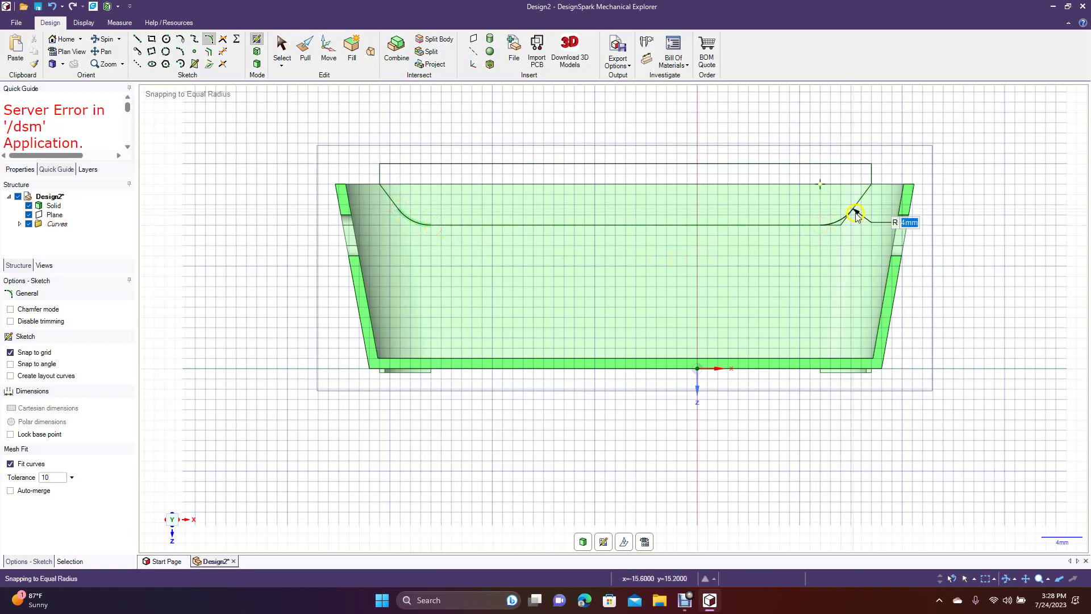
{"action": "left_click", "coordinate": [857, 216]}
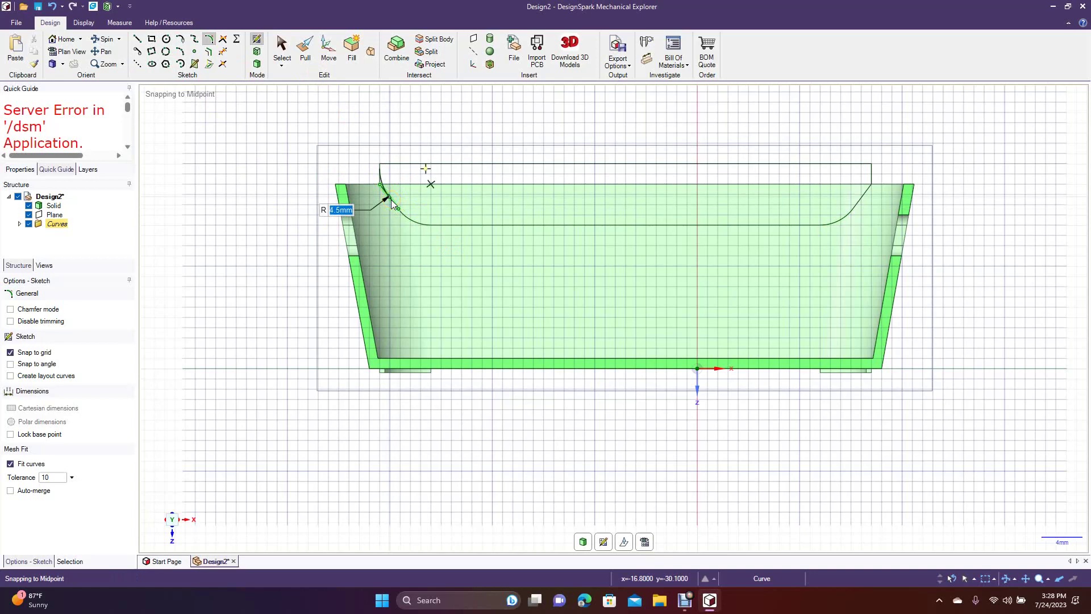
Step: Round the flared outline's upper right corner with an 8 mm diameter sketch fillet and convert the closed sketch to a surface in 3D mode
{"action": "left_click", "coordinate": [873, 176]}
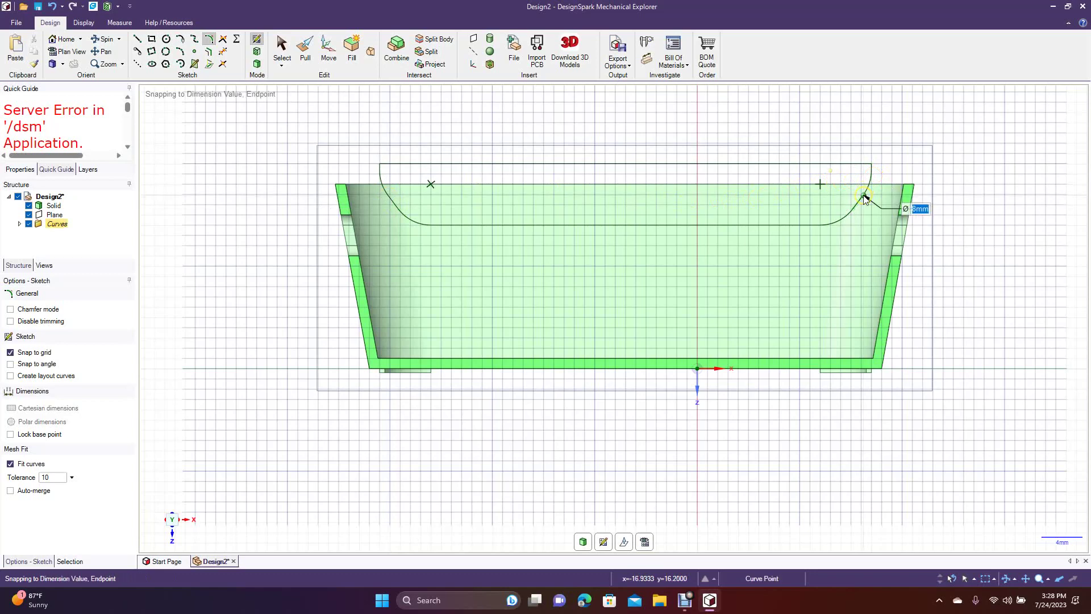
{"action": "left_click", "coordinate": [287, 50]}
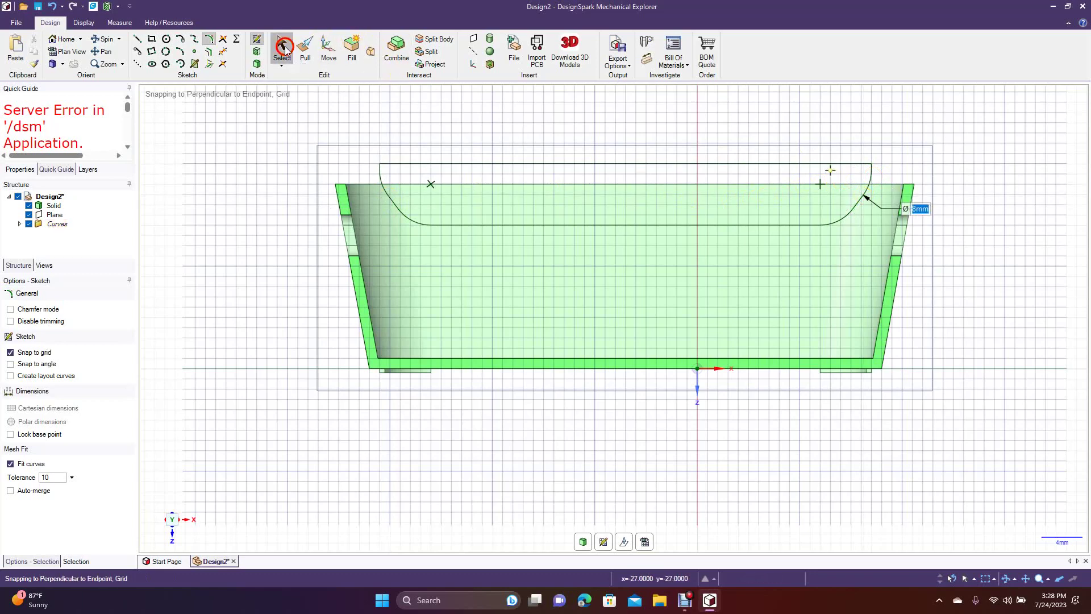
{"action": "left_click", "coordinate": [257, 65]}
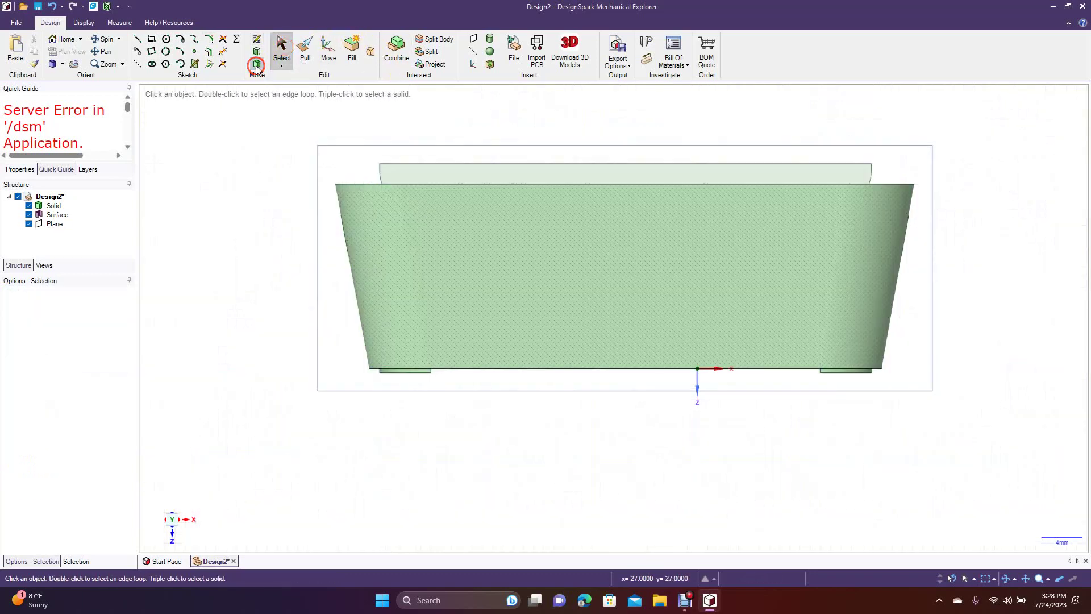
Step: Pull the flared profile surface in both directions as a cut through the two long walls, lowering their rims between the corners
{"action": "left_click", "coordinate": [103, 39]}
{"action": "left_click_drag", "start_coordinate": [606, 438], "coordinate": [556, 457]}
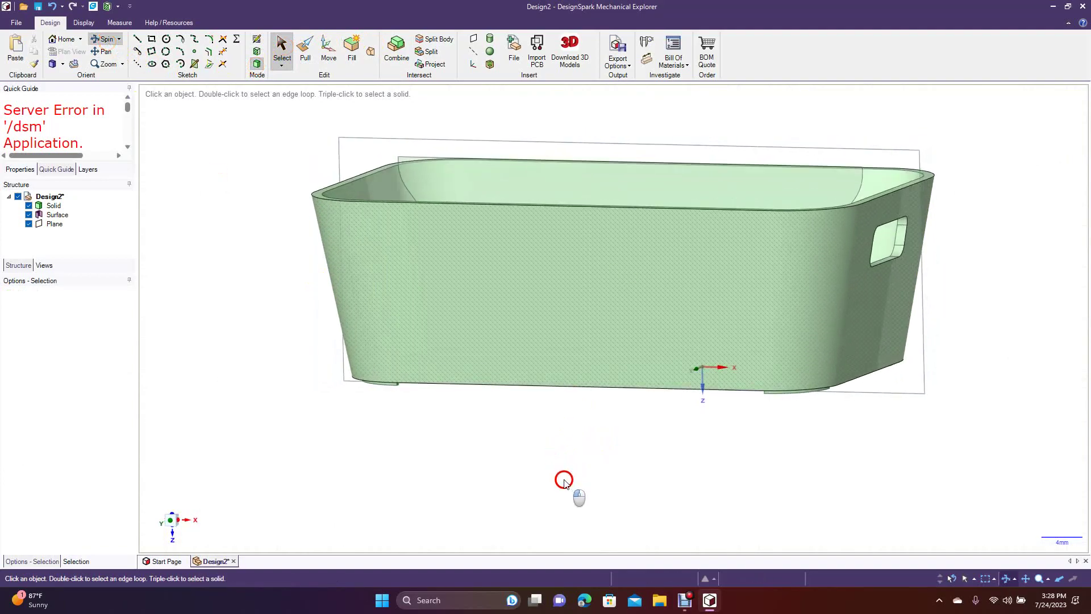
{"action": "left_click", "coordinate": [105, 39]}
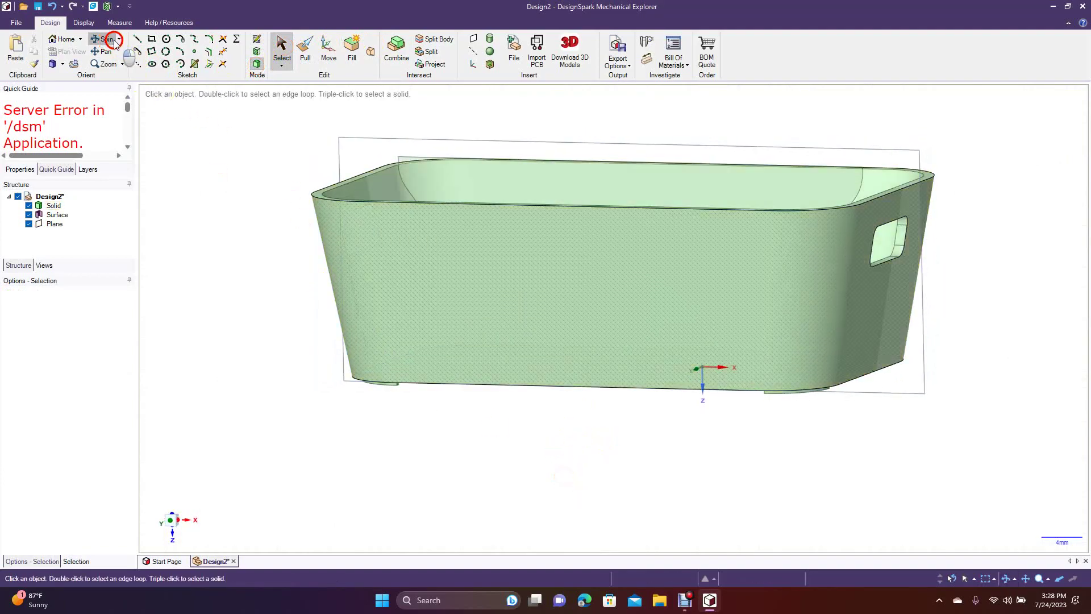
{"action": "left_click_drag", "start_coordinate": [632, 458], "coordinate": [640, 486]}
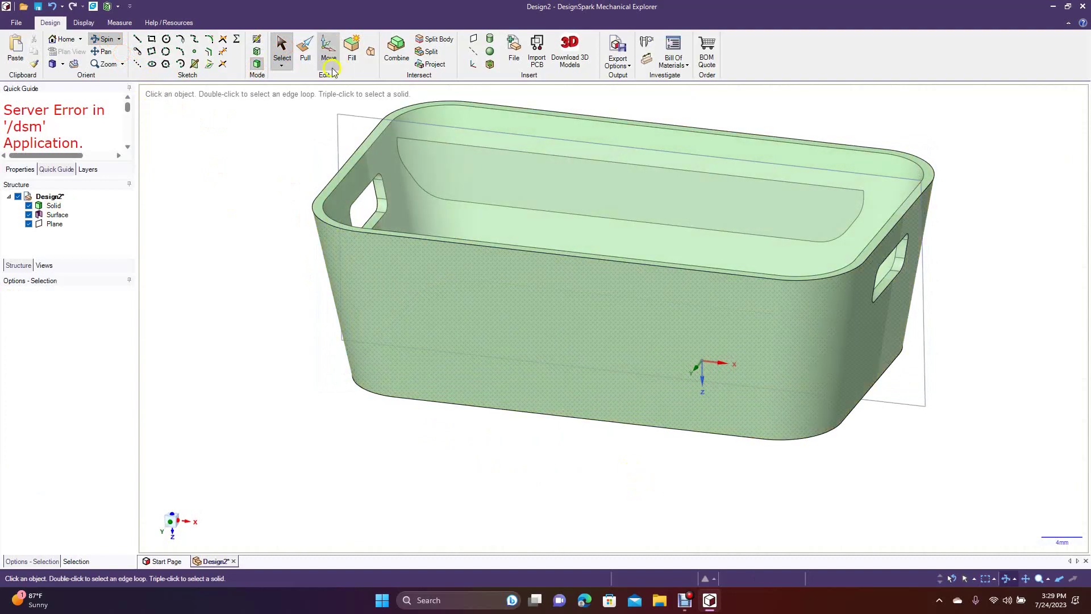
{"action": "left_click", "coordinate": [305, 50]}
{"action": "left_click", "coordinate": [461, 190]}
{"action": "left_click", "coordinate": [461, 190]}
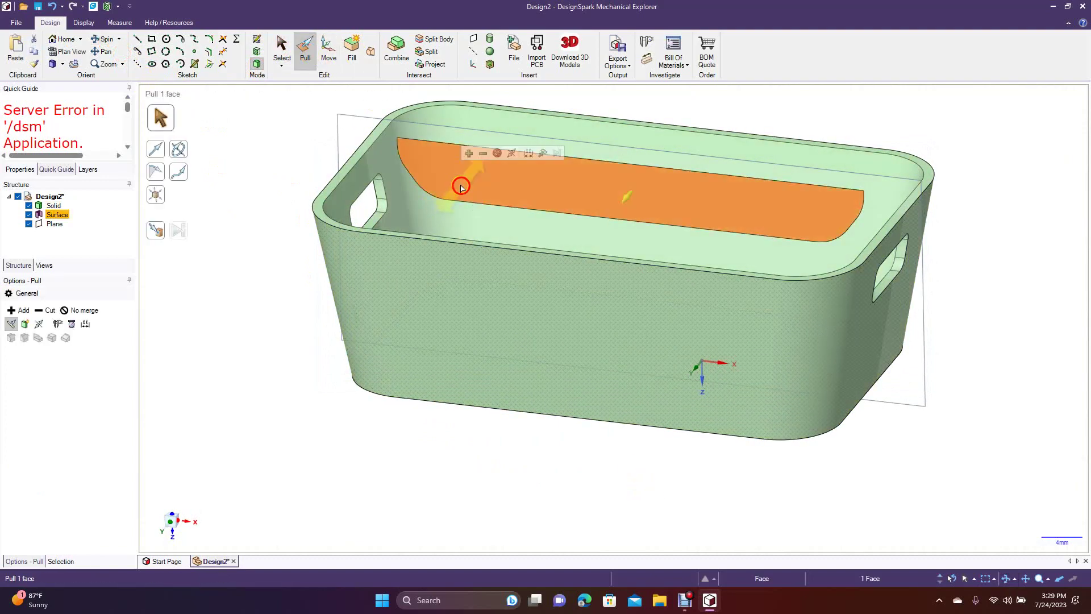
{"action": "left_click", "coordinate": [43, 311]}
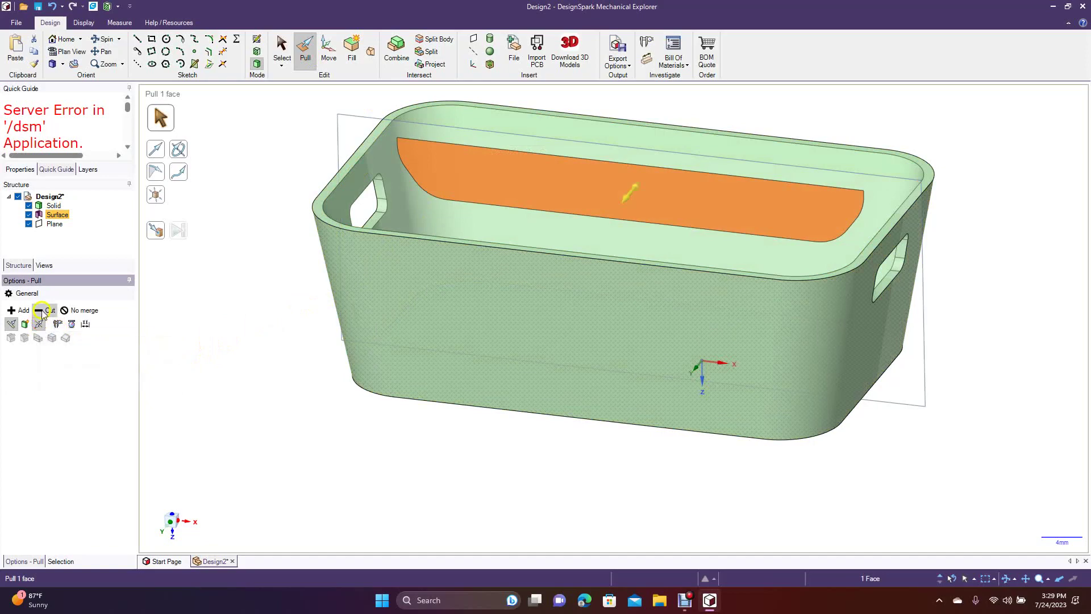
{"action": "left_click", "coordinate": [638, 196]}
{"action": "left_click_drag", "start_coordinate": [638, 196], "coordinate": [520, 327]}
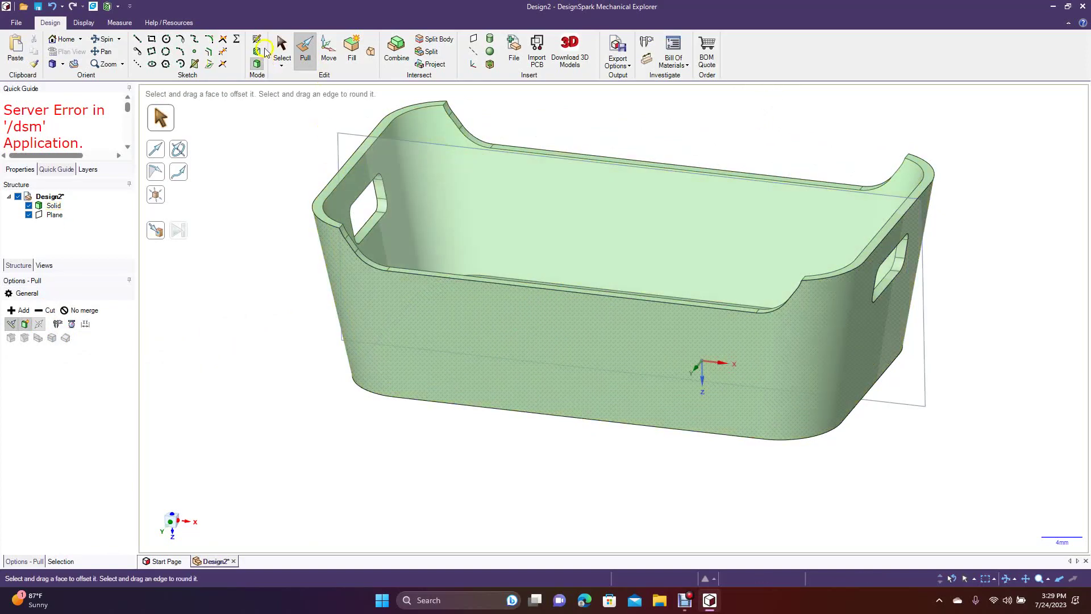
Step: Delete the sketch plane running through the box
{"action": "left_click", "coordinate": [282, 49]}
{"action": "left_click", "coordinate": [339, 152]}
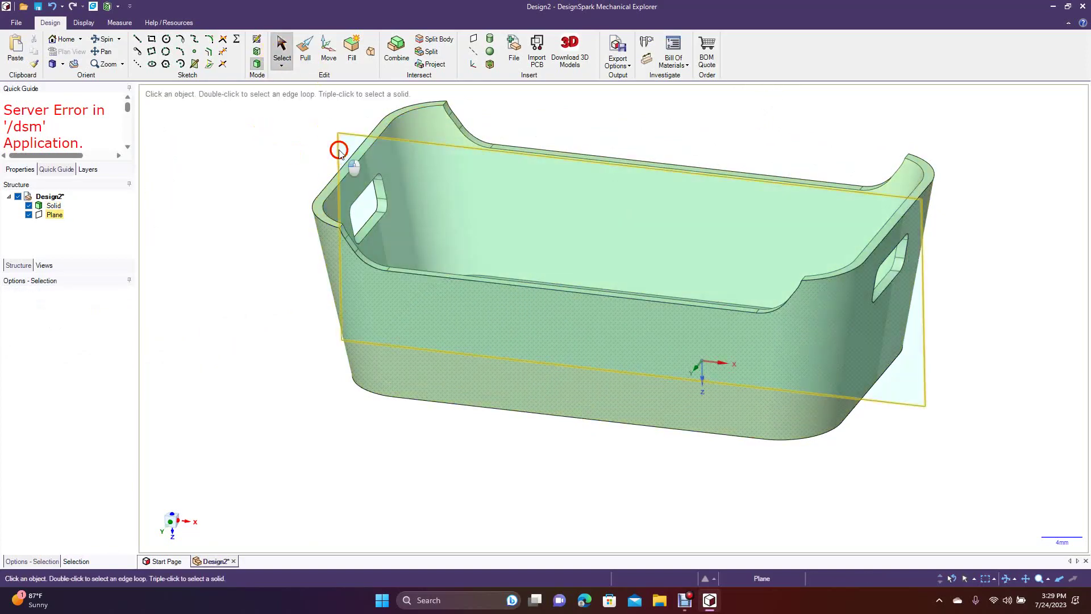
{"action": "key", "text": "Delete"}
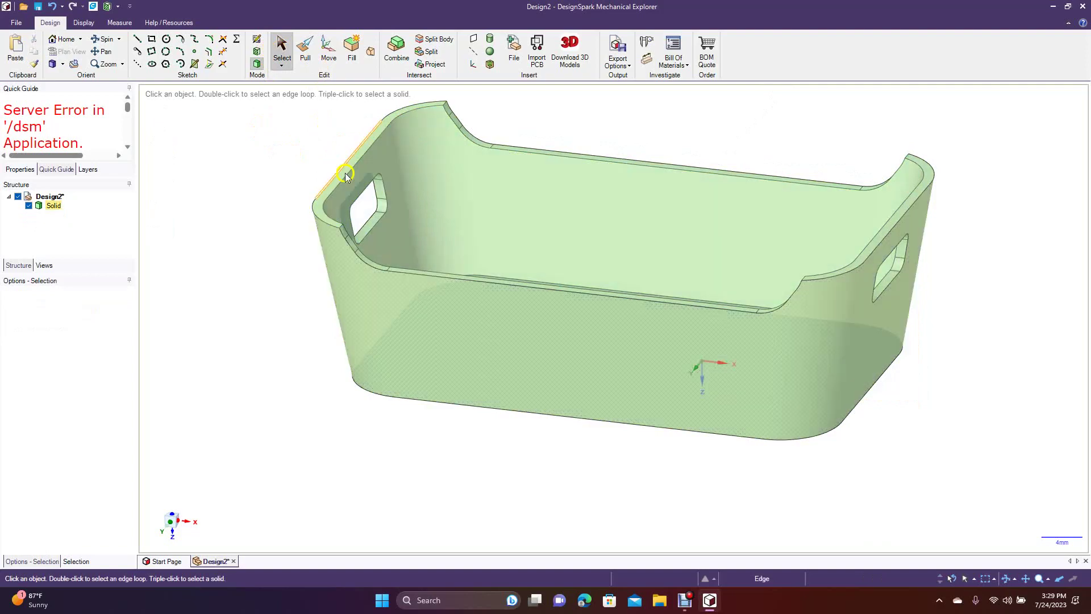
{"action": "left_click", "coordinate": [223, 162]}
Step: Round the two sharp rim edges where the cutouts meet the box's left end with a 3 mm radius
{"action": "left_click", "coordinate": [102, 38]}
{"action": "mouse_move", "coordinate": [222, 294]}
{"action": "left_mouse_down"}
{"action": "mouse_move", "coordinate": [292, 284]}
{"action": "mouse_move", "coordinate": [263, 248]}
{"action": "mouse_move", "coordinate": [241, 297]}
{"action": "left_mouse_up"}
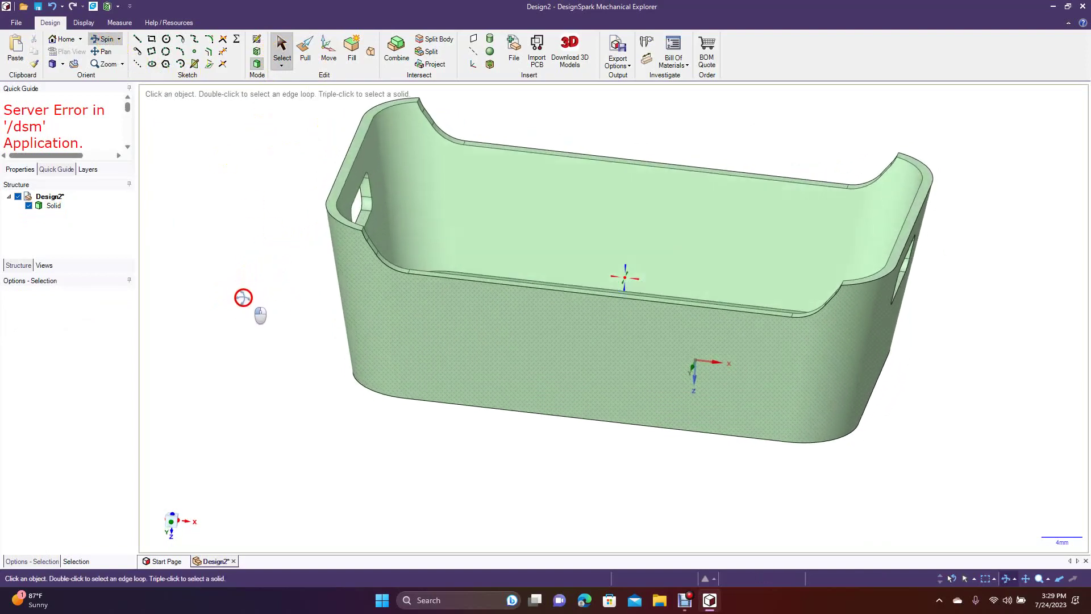
{"action": "left_click", "coordinate": [305, 49]}
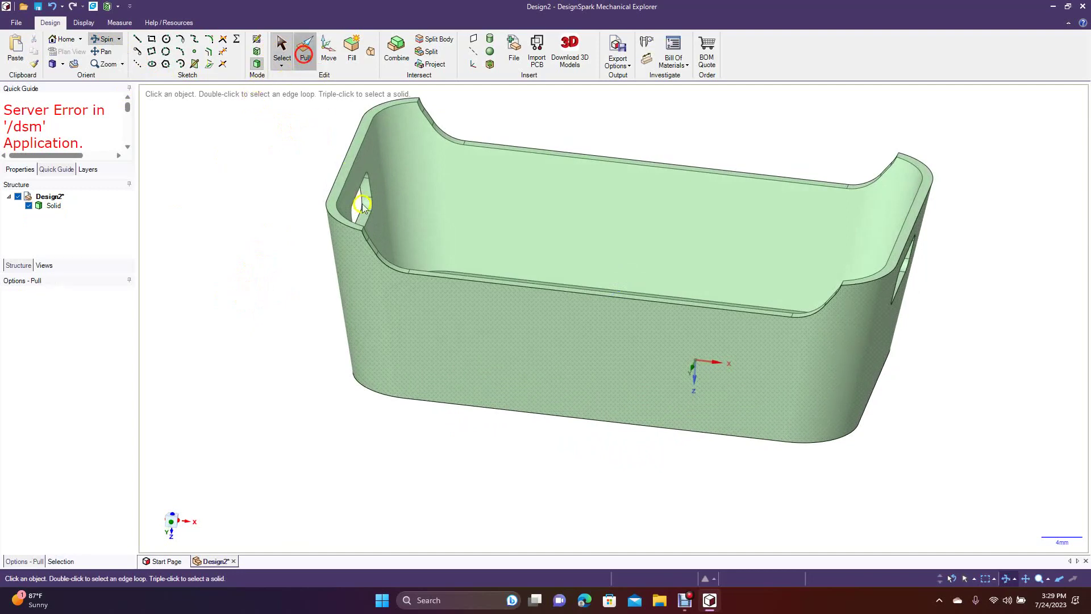
{"action": "left_click", "coordinate": [379, 238]}
{"action": "left_click_drag", "start_coordinate": [379, 237], "coordinate": [270, 269]}
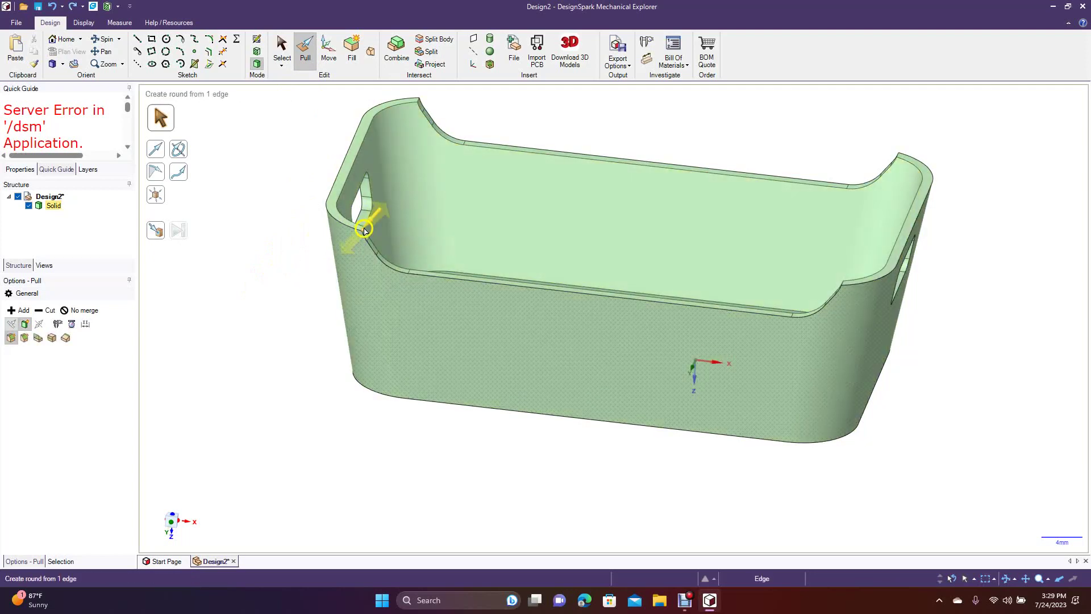
{"action": "left_click", "coordinate": [364, 231]}
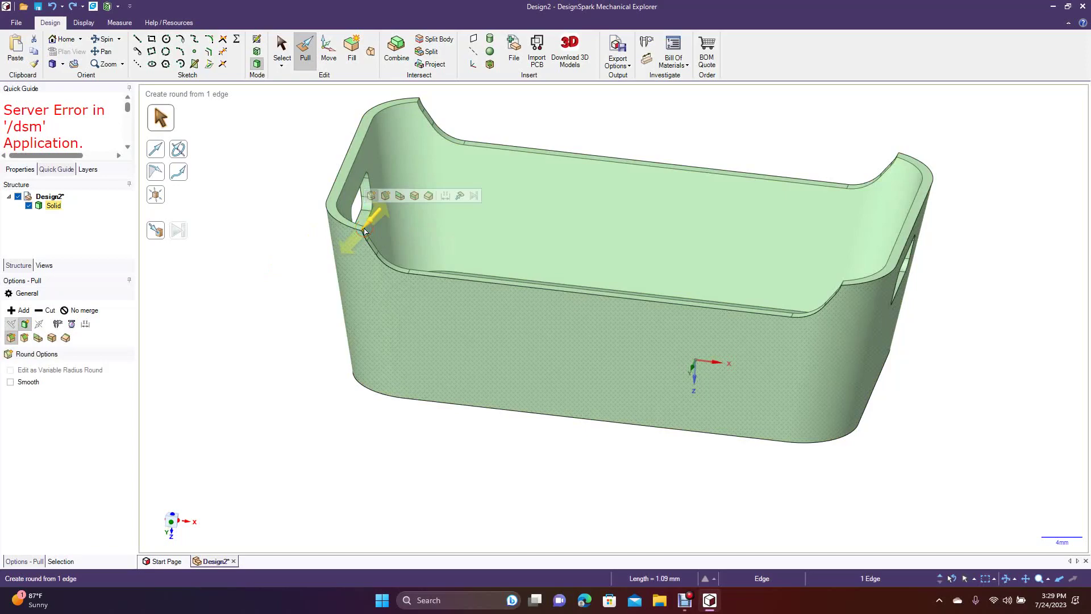
{"action": "left_click_drag", "start_coordinate": [365, 231], "coordinate": [317, 223]}
{"action": "left_click", "coordinate": [307, 218]}
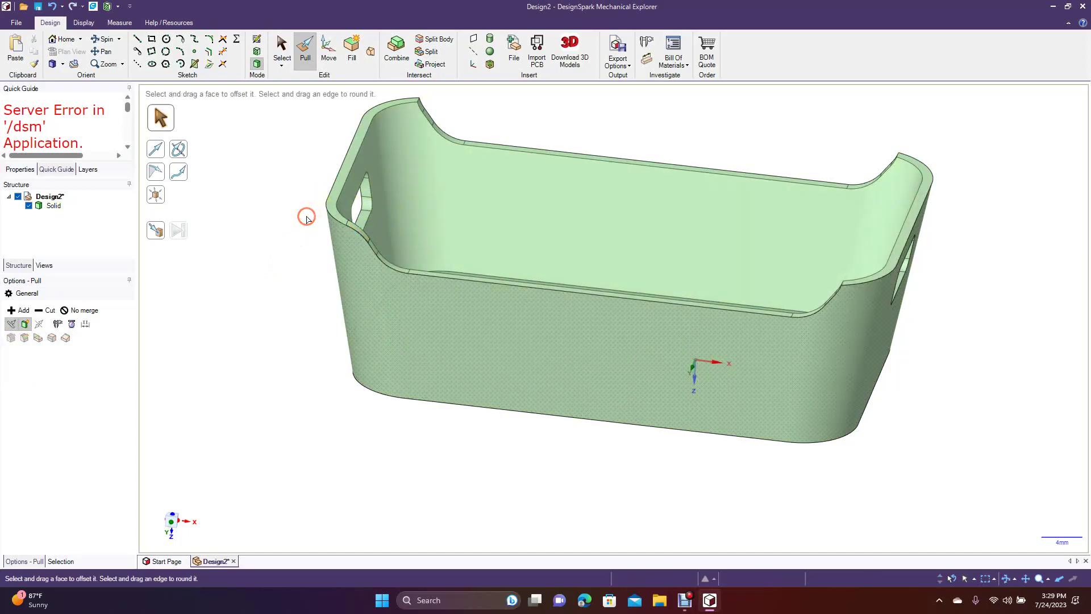
{"action": "left_click", "coordinate": [420, 102]}
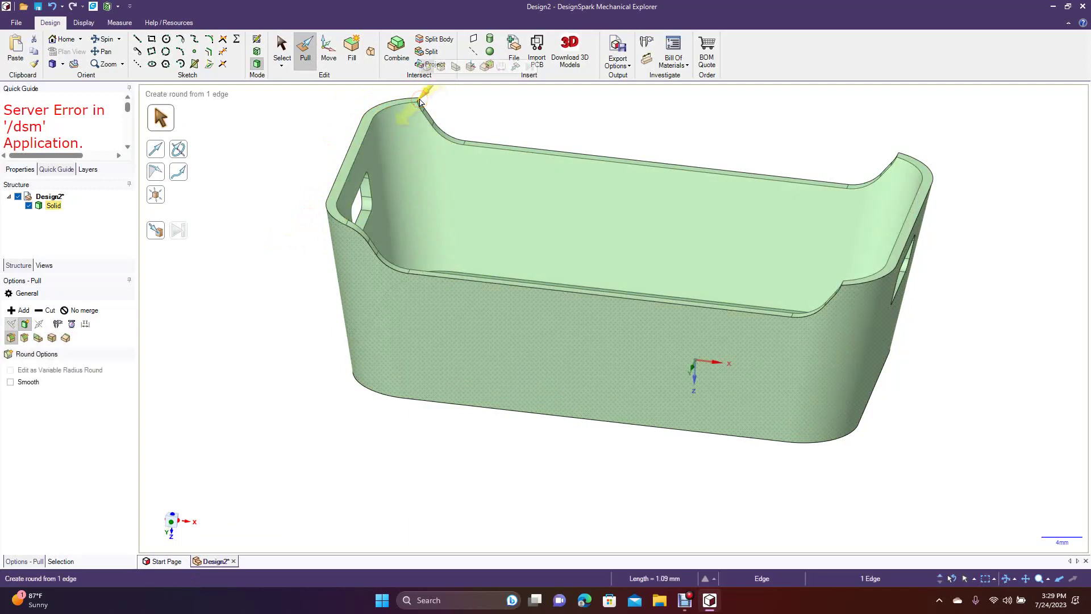
{"action": "left_click_drag", "start_coordinate": [420, 102], "coordinate": [400, 117]}
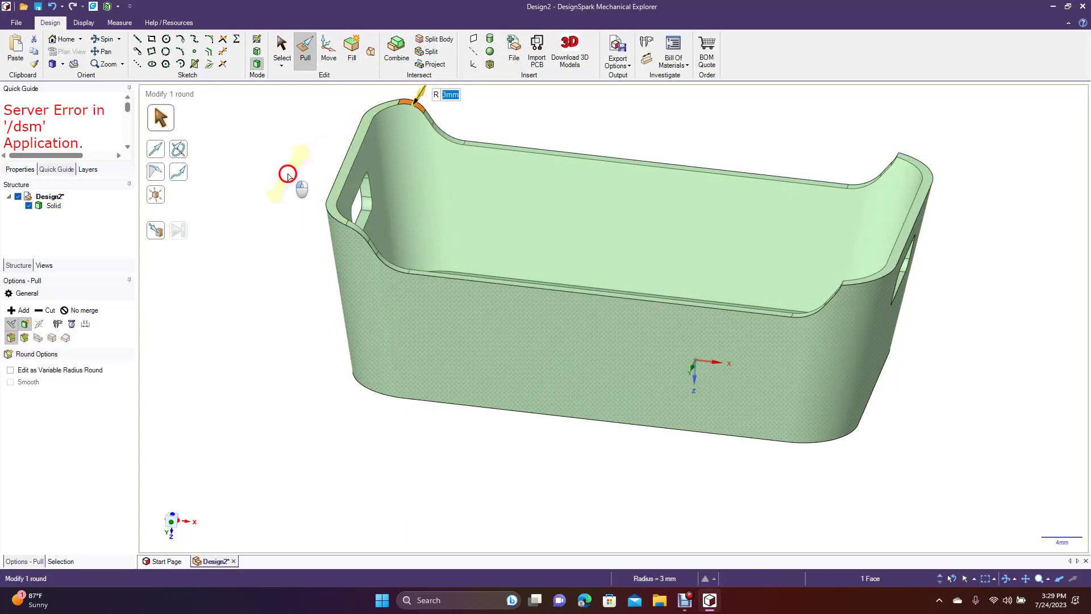
Step: Round the two sharp rim edges where the cutouts meet the box's right end with a 3 mm radius
{"action": "left_click", "coordinate": [849, 283]}
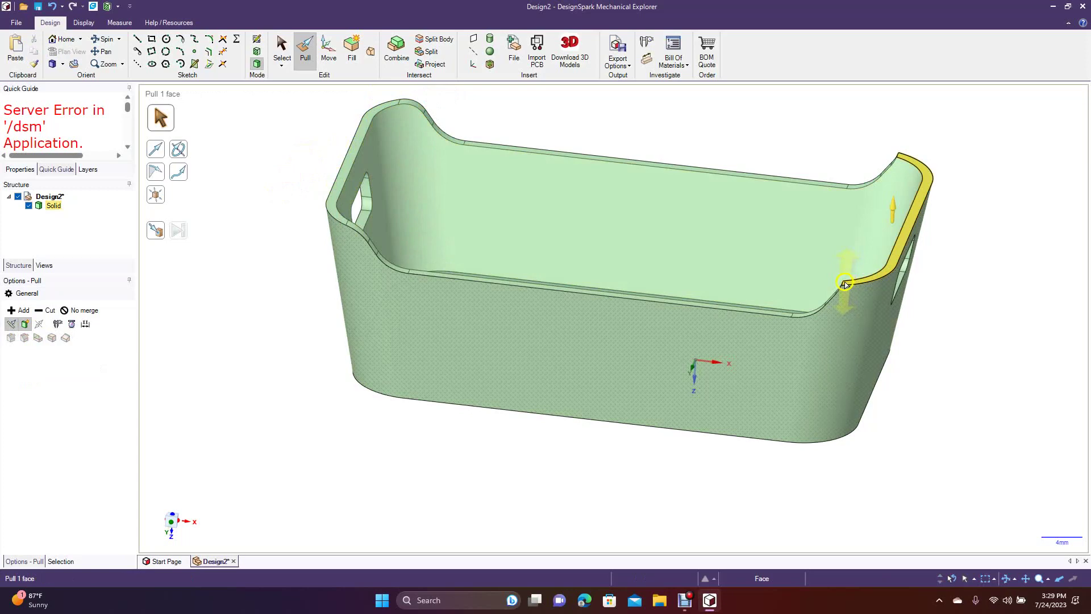
{"action": "left_click", "coordinate": [844, 284]}
{"action": "left_click_drag", "start_coordinate": [844, 285], "coordinate": [841, 284]}
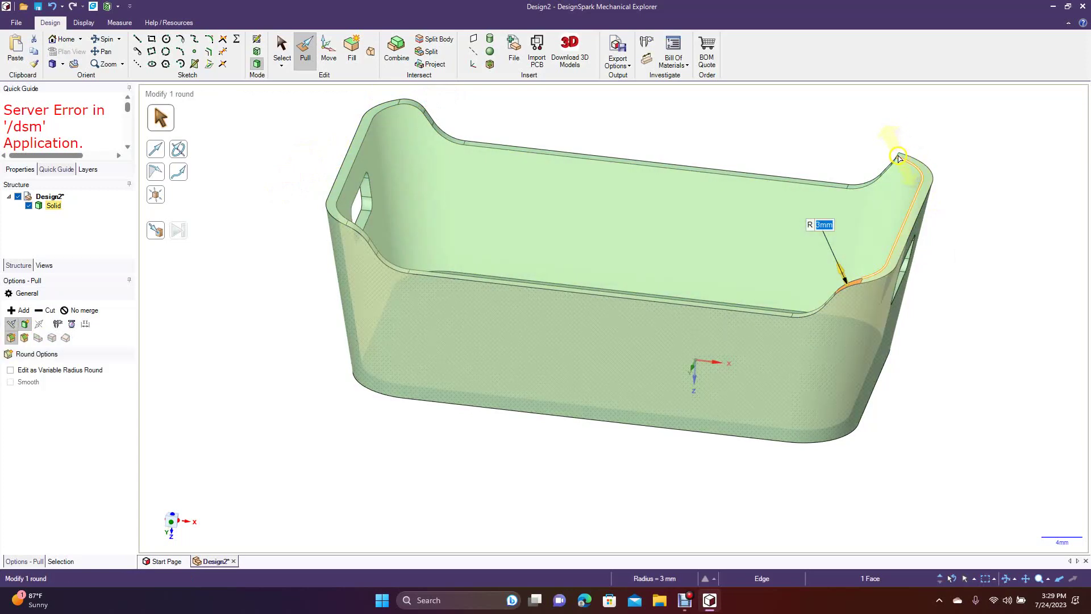
{"action": "left_click", "coordinate": [899, 156]}
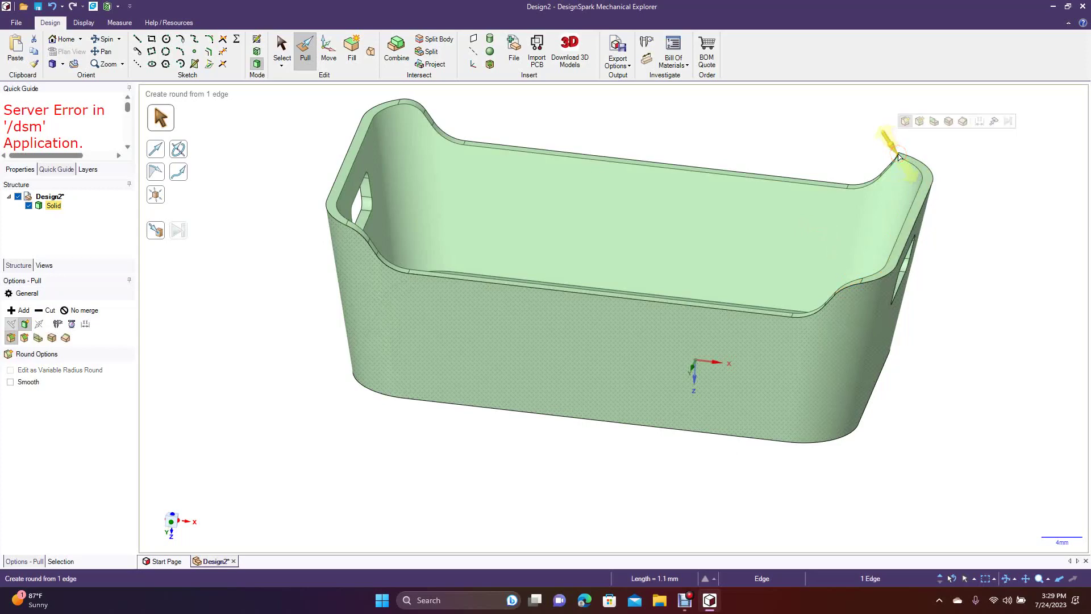
{"action": "double_click", "coordinate": [897, 154]}
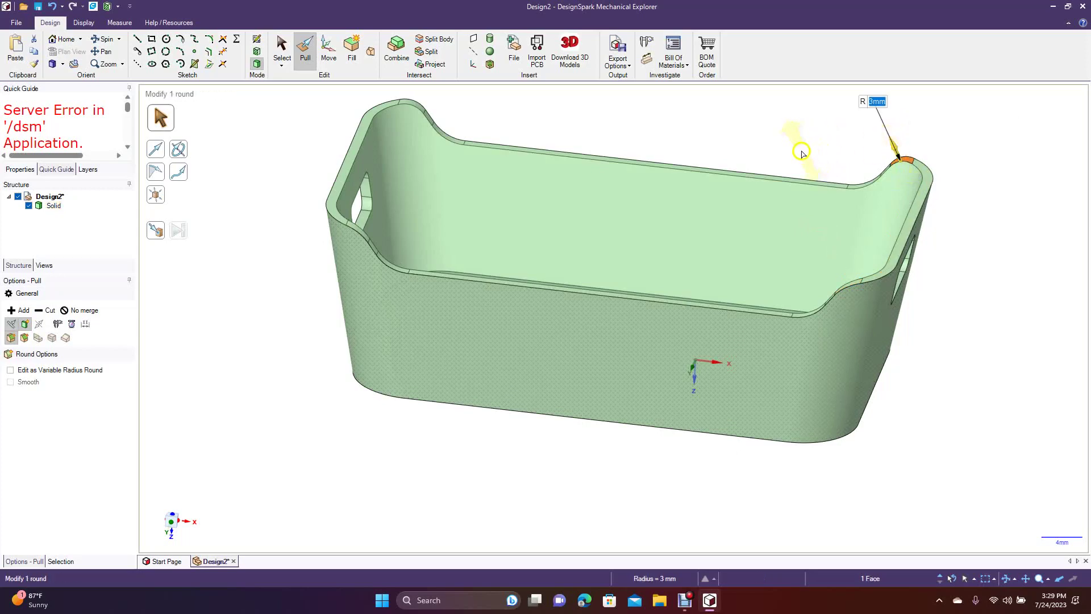
{"action": "left_click", "coordinate": [275, 61]}
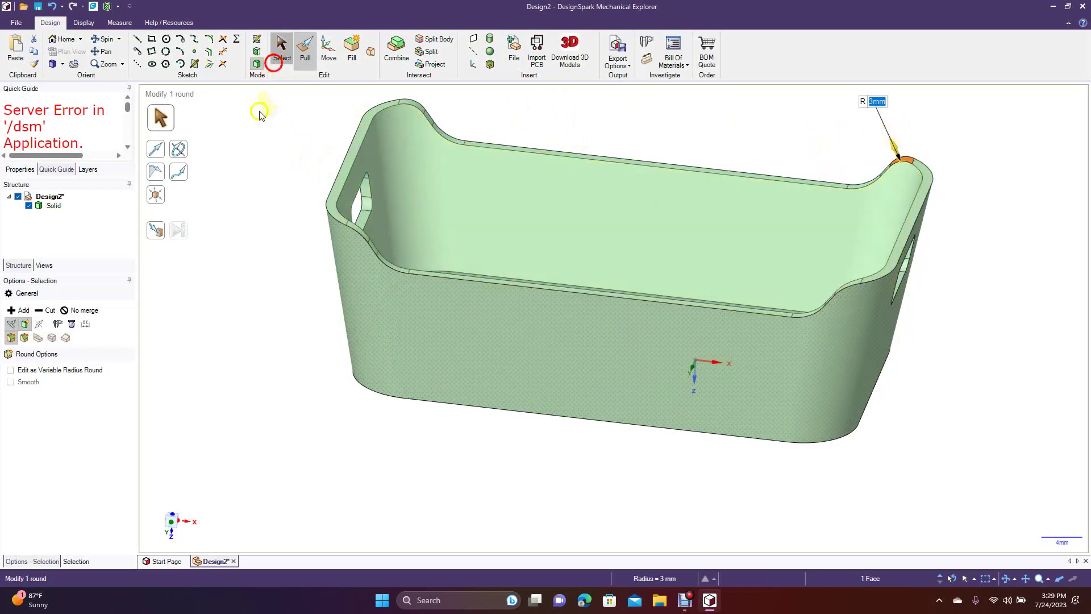
{"action": "left_click", "coordinate": [251, 183]}
Step: Round the entire outer edge loop of the box rim with a 0.15 mm radius
{"action": "left_click", "coordinate": [102, 38]}
{"action": "left_click_drag", "start_coordinate": [237, 227], "coordinate": [239, 249]}
{"action": "left_click", "coordinate": [305, 49]}
{"action": "triple_click", "coordinate": [347, 305]}
{"action": "left_click", "coordinate": [337, 291]}
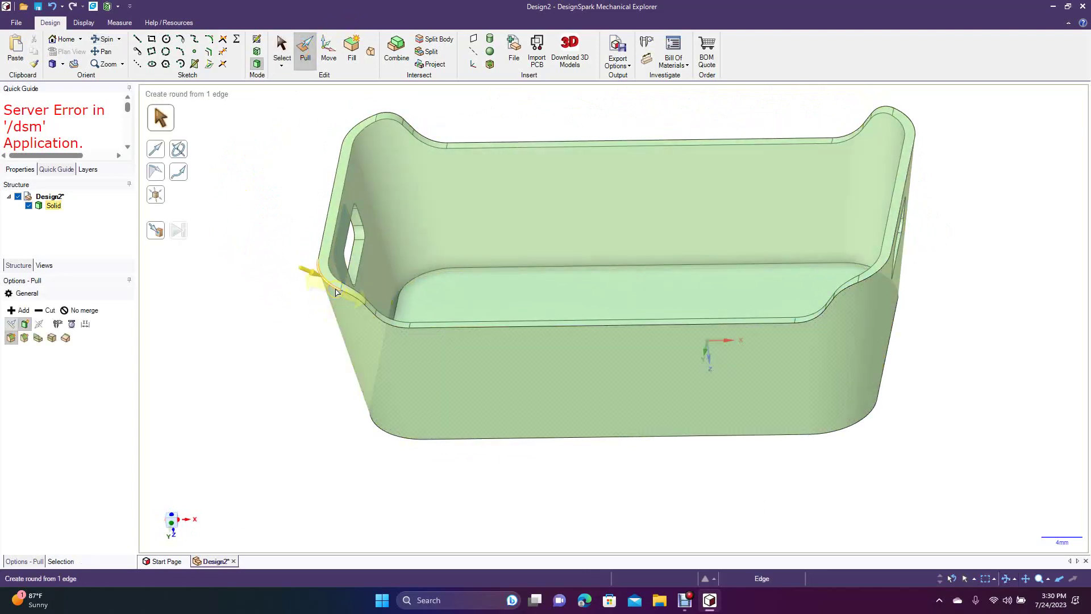
{"action": "double_click", "coordinate": [336, 291]}
{"action": "left_click_drag", "start_coordinate": [336, 291], "coordinate": [338, 300]}
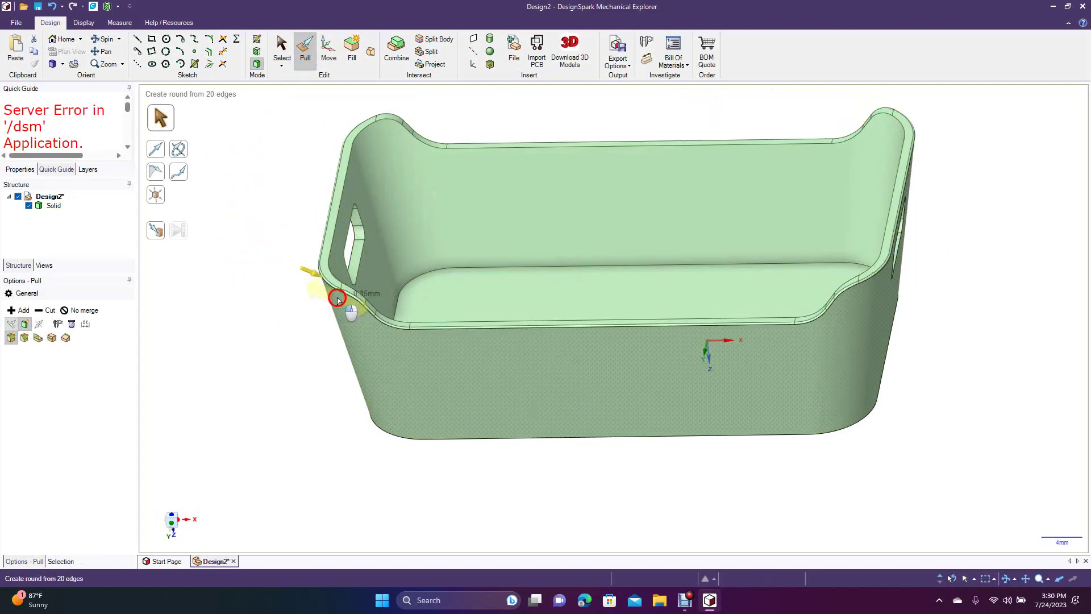
{"action": "left_click_drag", "start_coordinate": [337, 299], "coordinate": [336, 298]}
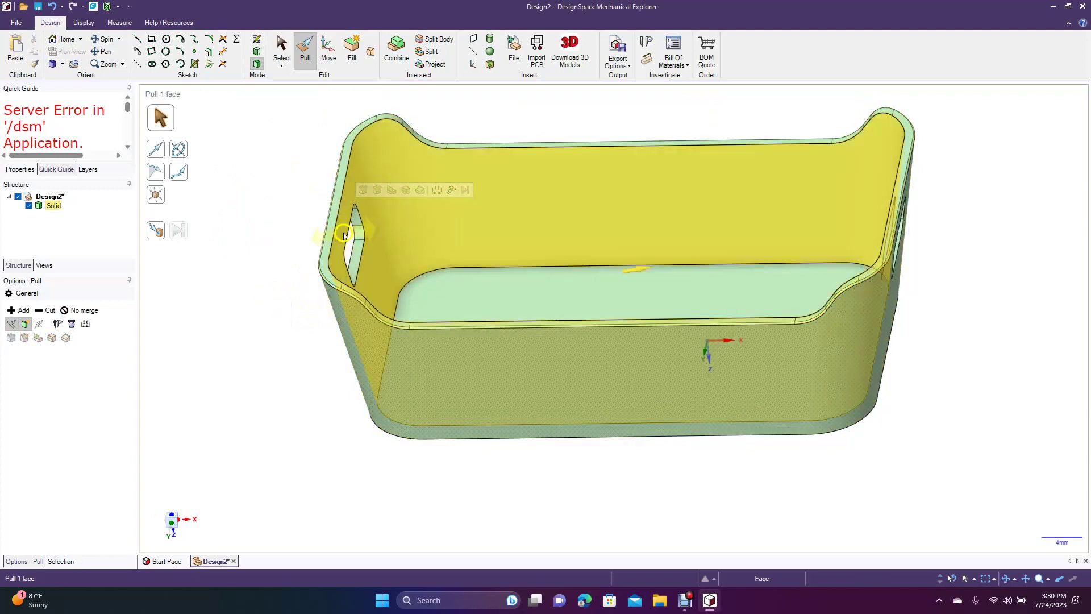
Step: Round the entire inner edge loop of the box rim with a 0.15 mm radius
{"action": "left_click", "coordinate": [333, 247]}
{"action": "double_click", "coordinate": [333, 247]}
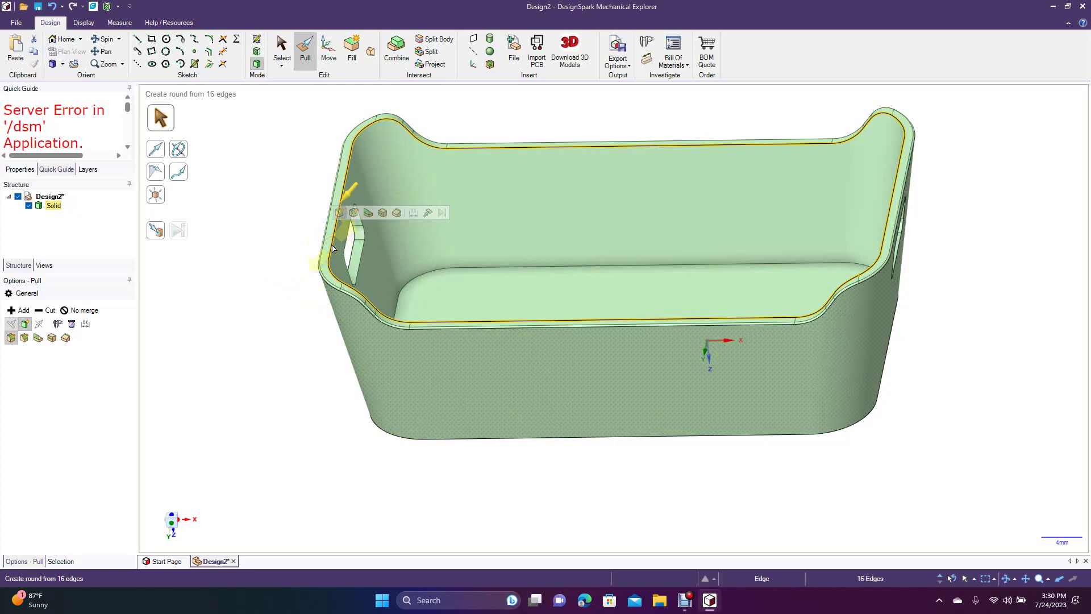
{"action": "type", "text": "0.15"}
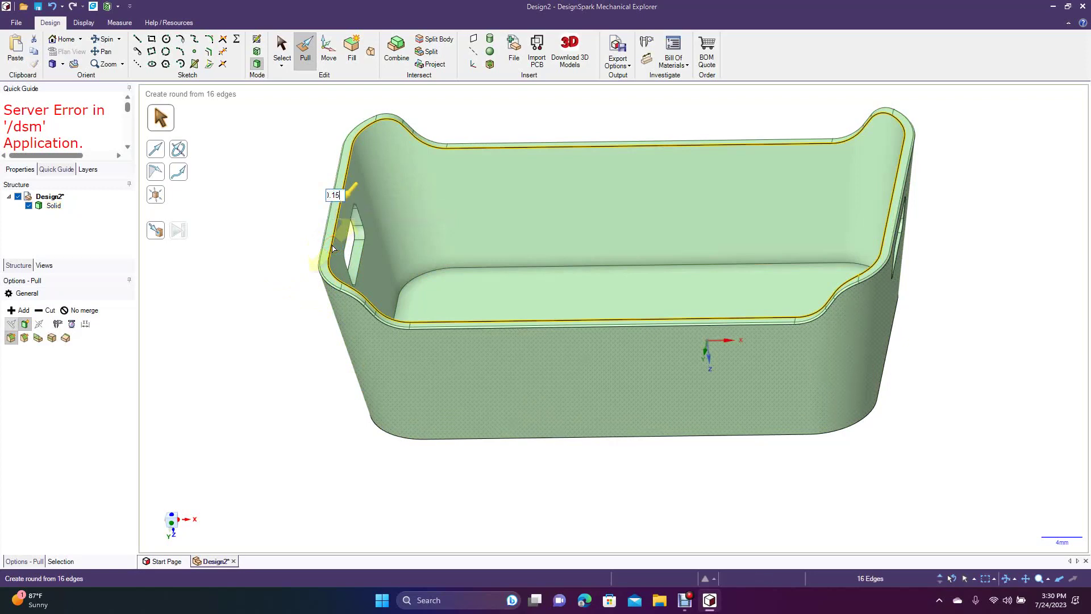
{"action": "key", "text": "Return"}
{"action": "left_click", "coordinate": [289, 246]}
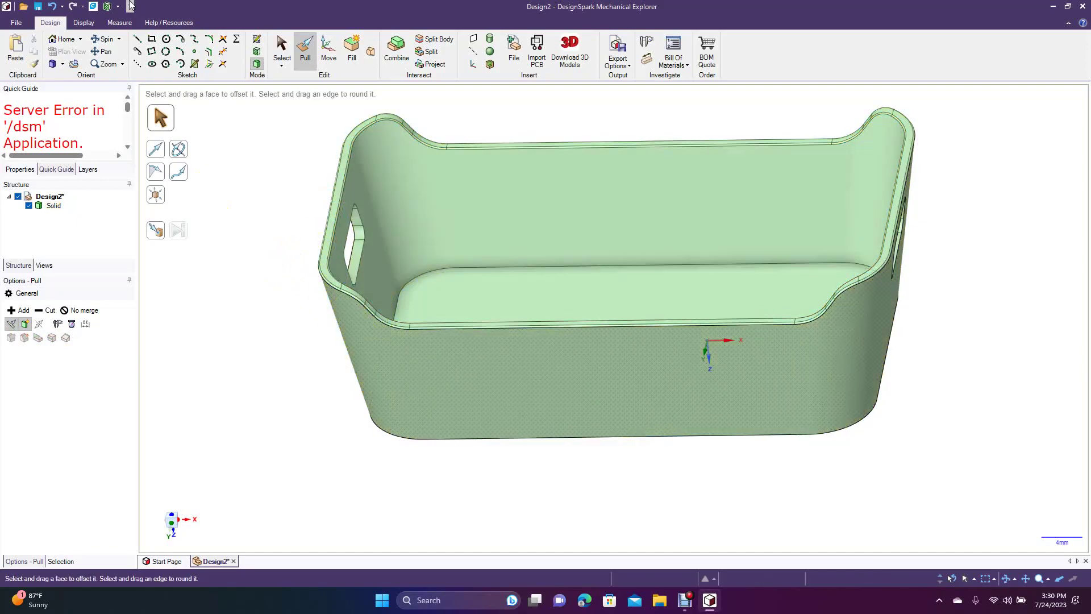
Step: Round the outer edge loop of the left end wall's handle cutout with a 0.2 mm radius
{"action": "left_click", "coordinate": [103, 39]}
{"action": "left_click_drag", "start_coordinate": [245, 245], "coordinate": [335, 250]}
{"action": "left_click", "coordinate": [305, 51]}
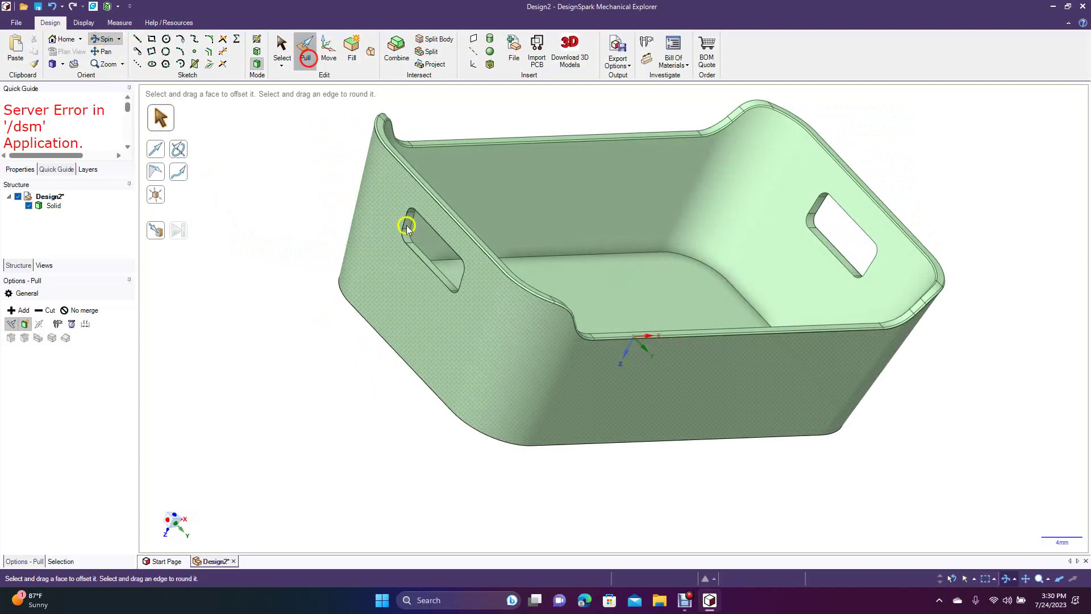
{"action": "left_click", "coordinate": [427, 228]}
{"action": "double_click", "coordinate": [430, 229]}
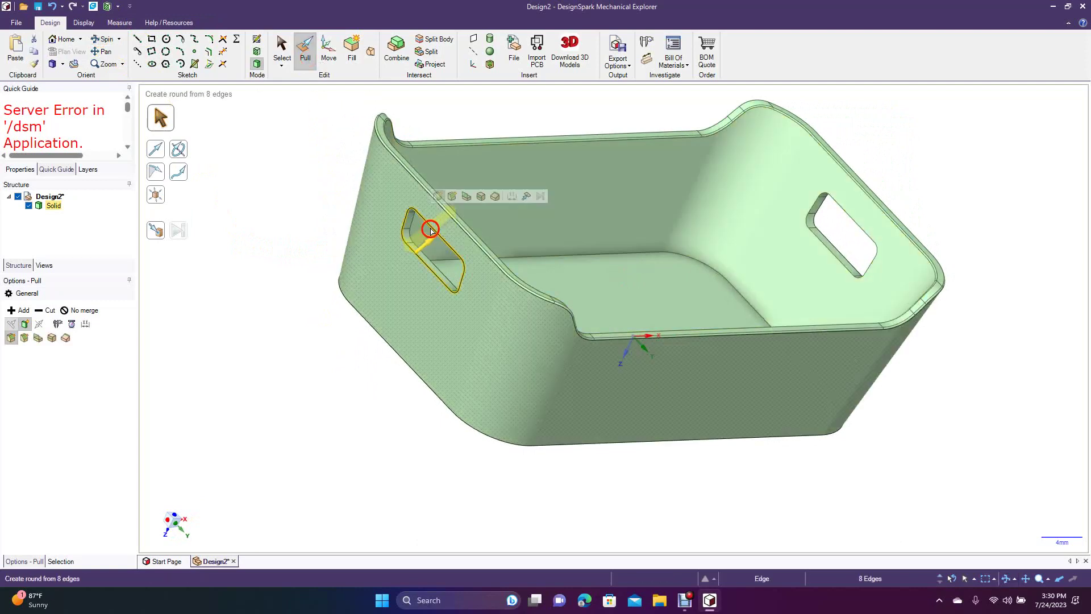
{"action": "key", "text": "space"}
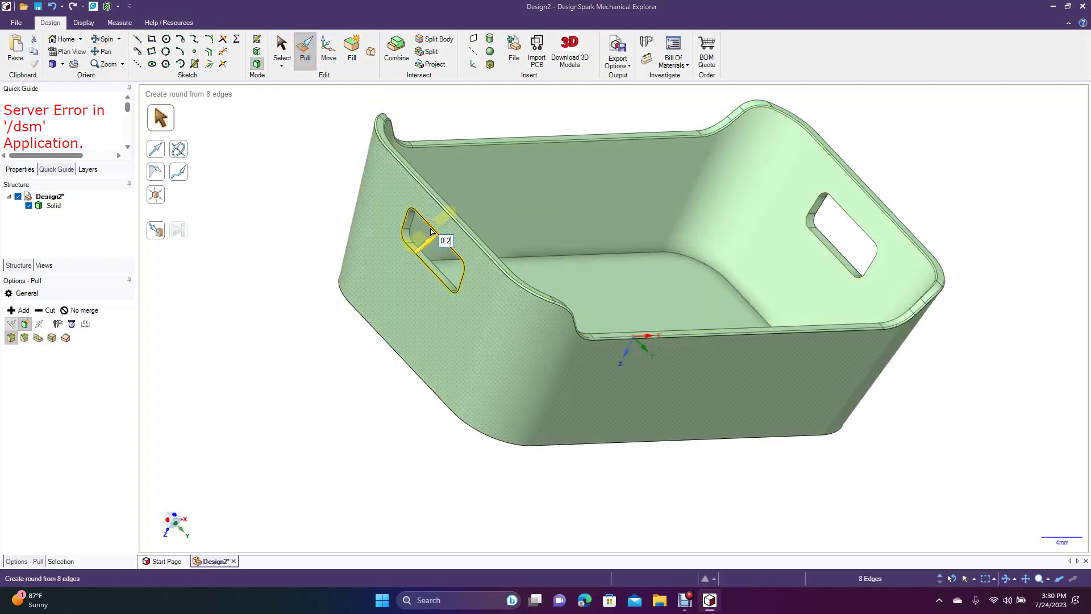
{"action": "type", "text": ".2"}
{"action": "key", "text": "Return"}
{"action": "left_click", "coordinate": [584, 288]}
{"action": "key", "text": "Escape"}
Step: Round the inner edge loop of the right end wall's handle cutout with a 0.2 mm radius
{"action": "left_click", "coordinate": [844, 214]}
{"action": "double_click", "coordinate": [844, 213]}
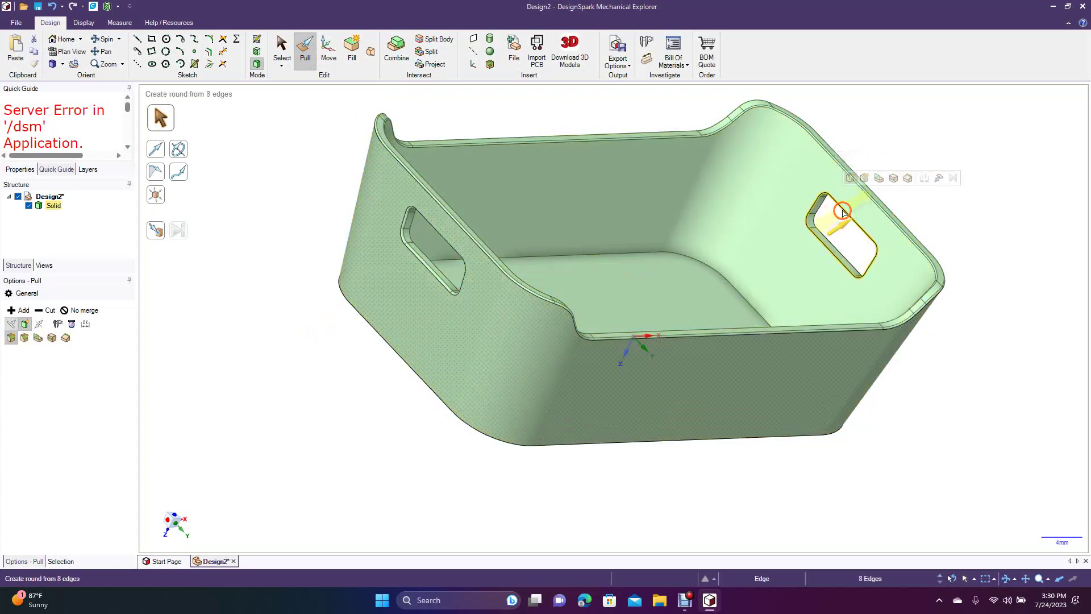
{"action": "type", "text": "0."}
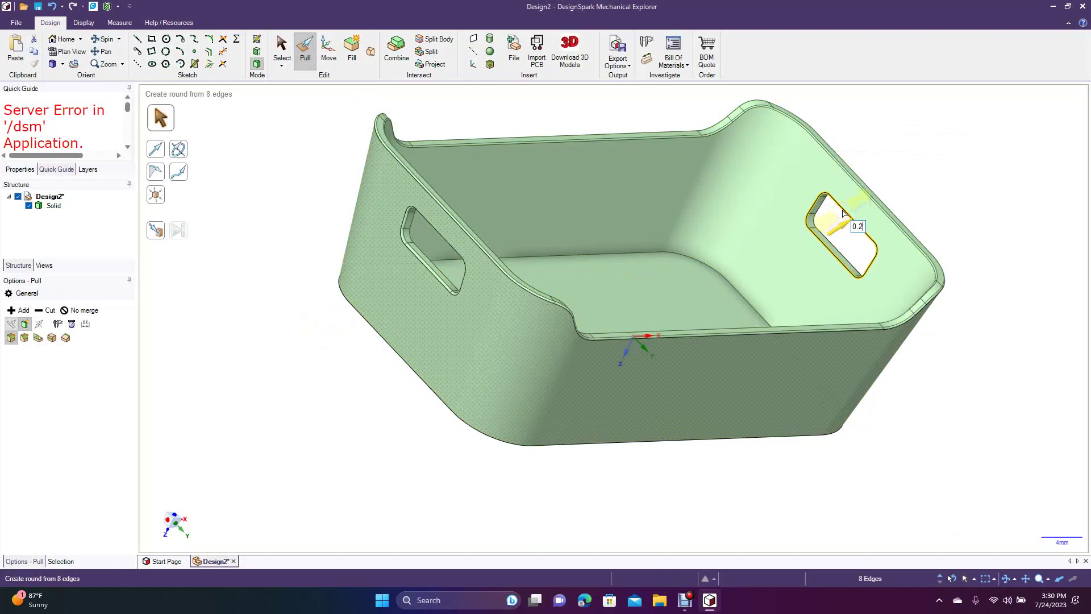
{"action": "type", "text": "2"}
{"action": "key", "text": "Return"}
{"action": "left_click", "coordinate": [360, 365]}
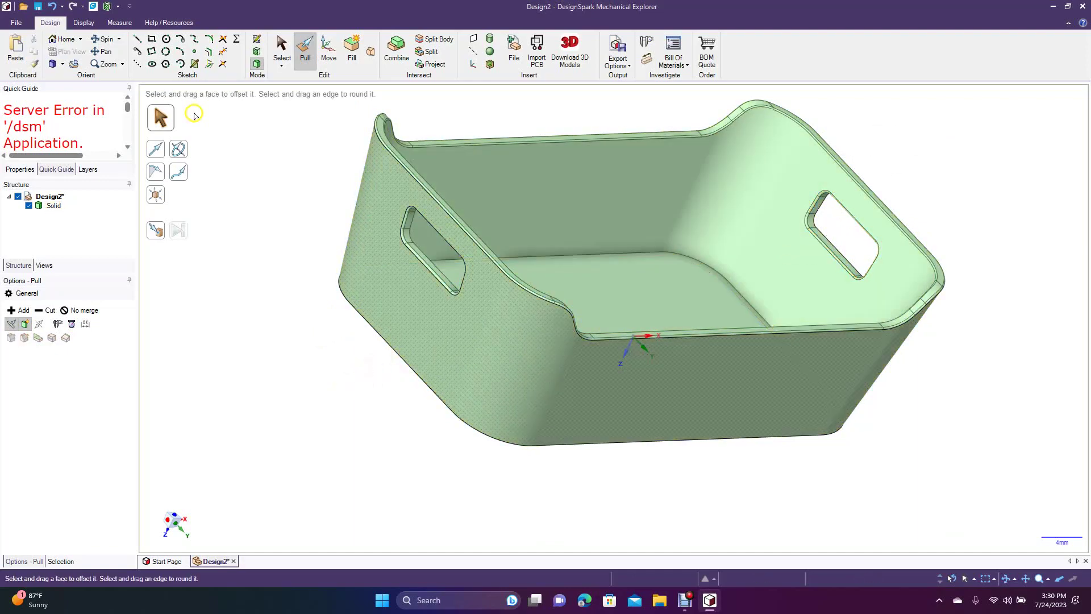
Step: Round the inner edge loop of the left end wall's handle cutout
{"action": "left_click", "coordinate": [103, 39]}
{"action": "left_click_drag", "start_coordinate": [381, 343], "coordinate": [279, 314]}
{"action": "left_click", "coordinate": [305, 51]}
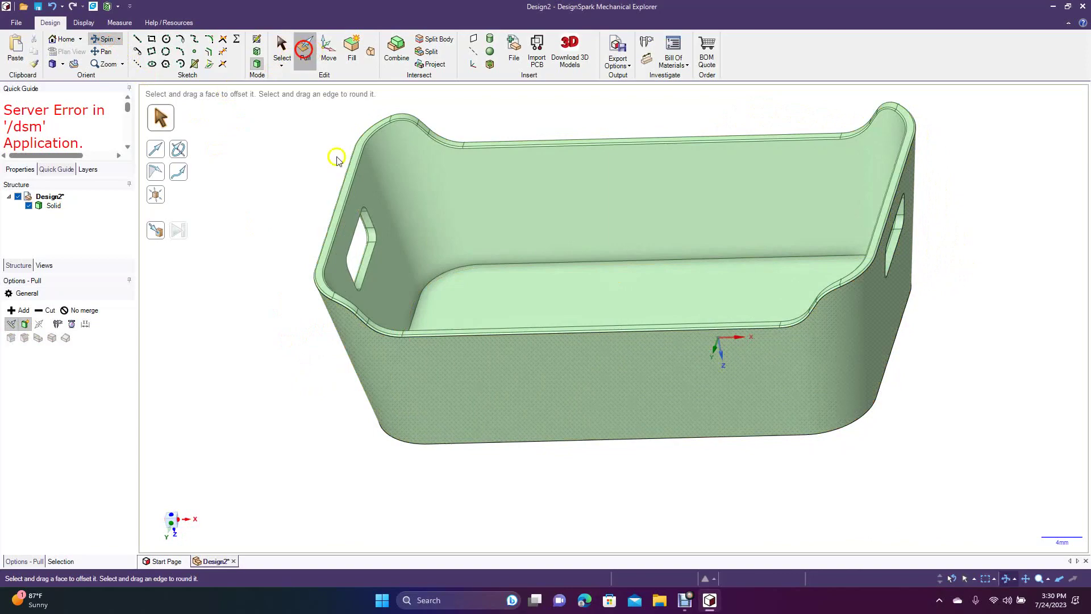
{"action": "left_click", "coordinate": [359, 224]}
{"action": "double_click", "coordinate": [359, 224]}
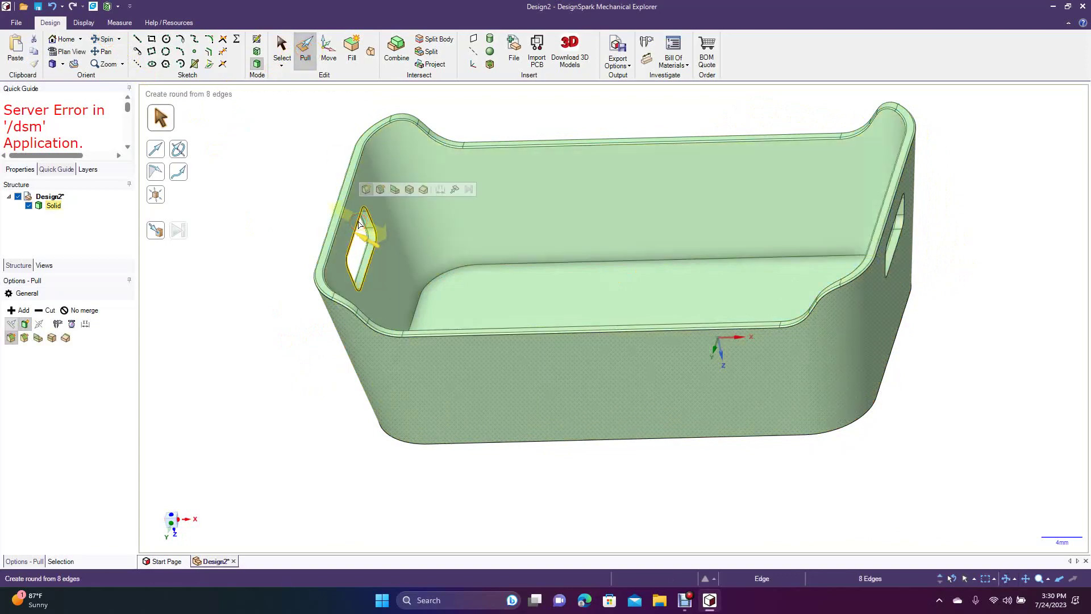
{"action": "left_click_drag", "start_coordinate": [361, 225], "coordinate": [377, 223]}
{"action": "left_click", "coordinate": [935, 363]}
Step: Round the outer edge loop of the right end wall's handle cutout with a 0.2 mm radius
{"action": "left_click", "coordinate": [926, 262]}
{"action": "double_click", "coordinate": [897, 259]}
{"action": "type", "text": "0.2"}
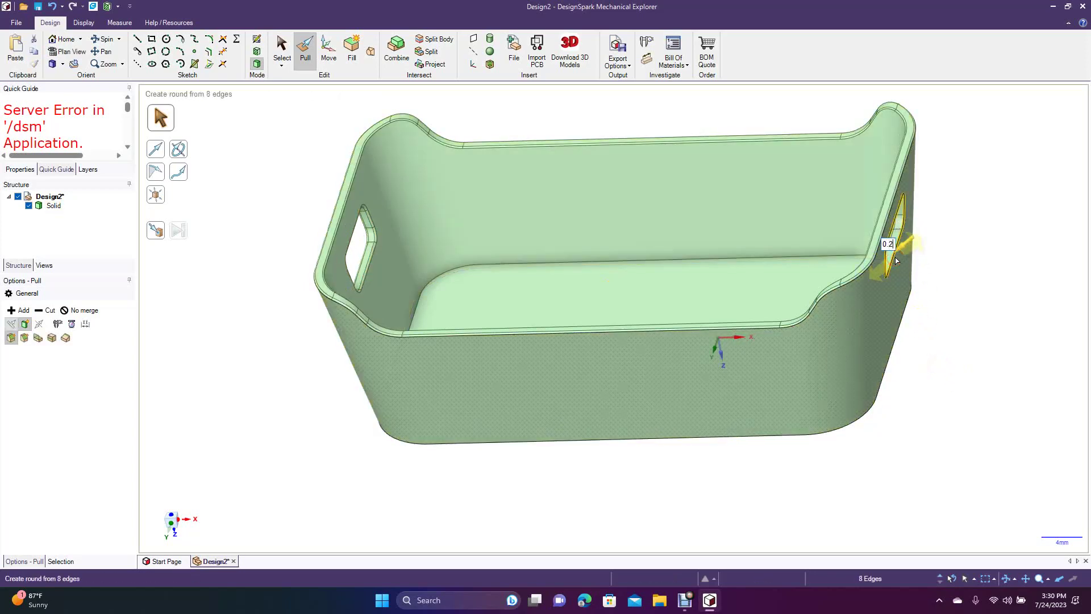
{"action": "key", "text": "Return"}
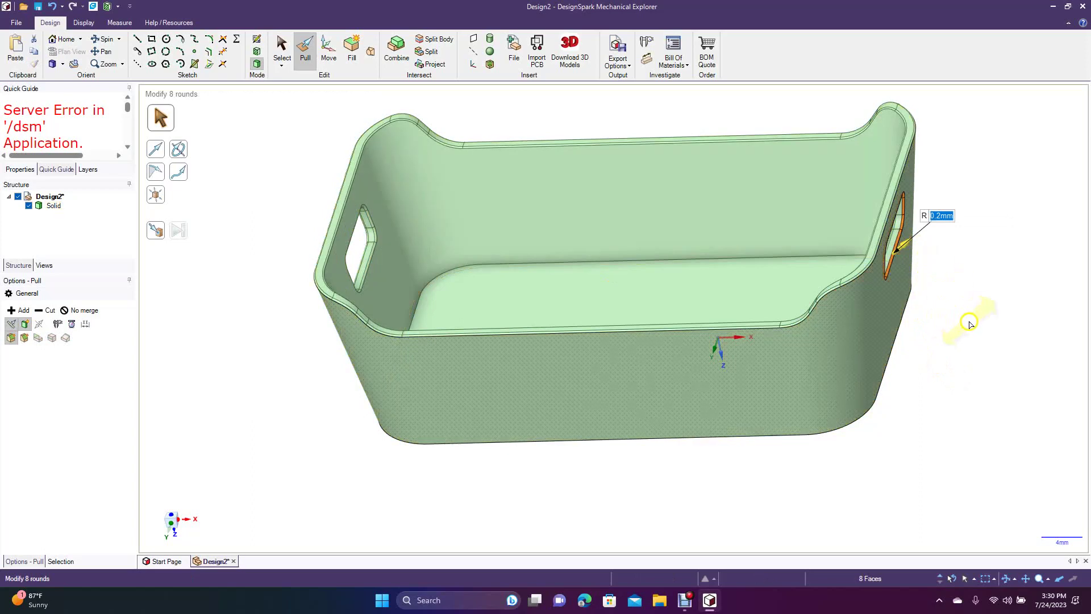
Step: Round the entire edge loop where the box's inner walls meet the floor with a 0.2 mm radius
{"action": "left_click", "coordinate": [605, 225]}
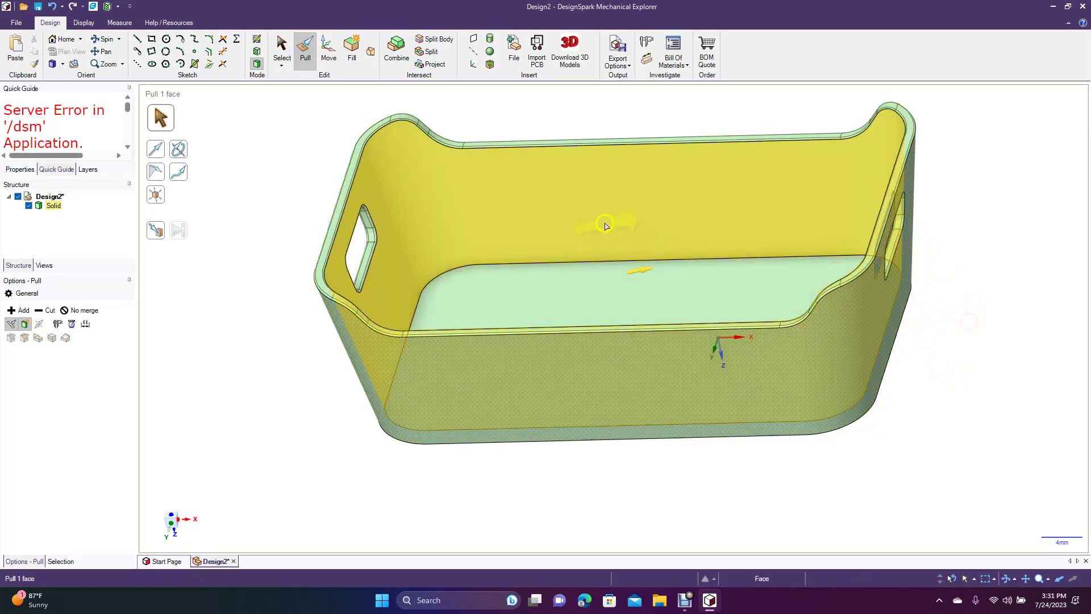
{"action": "left_click", "coordinate": [570, 261]}
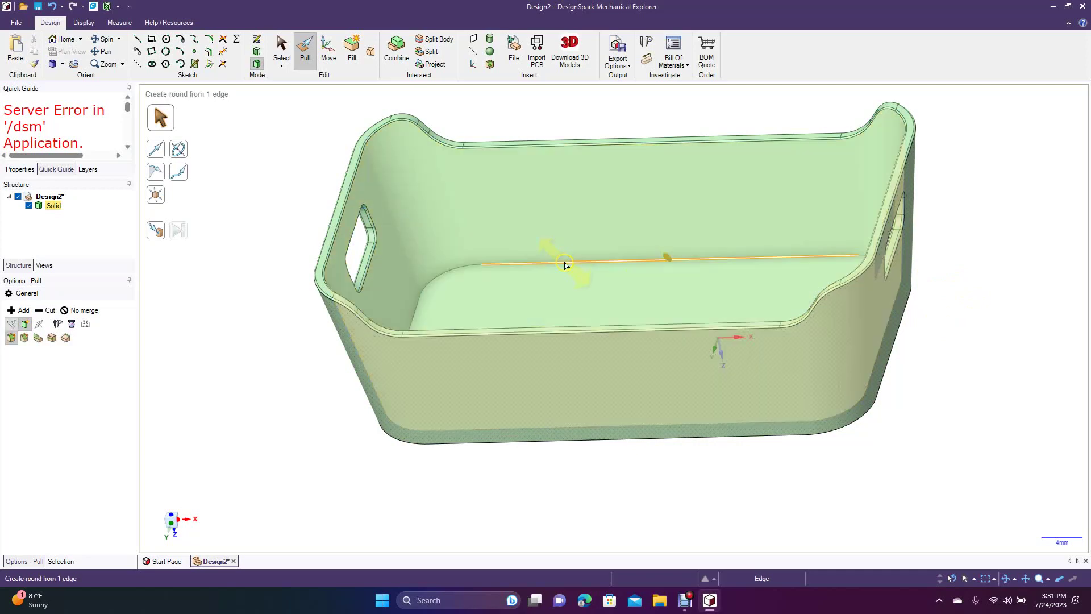
{"action": "double_click", "coordinate": [567, 264]}
{"action": "key", "text": "space"}
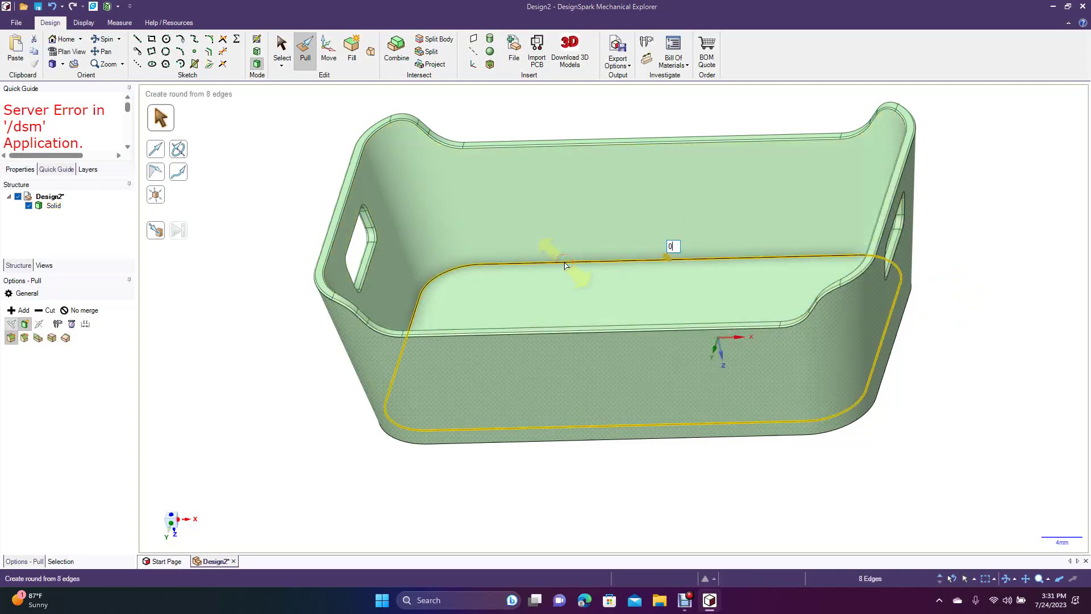
{"action": "type", "text": "0.2"}
{"action": "key", "text": "Return"}
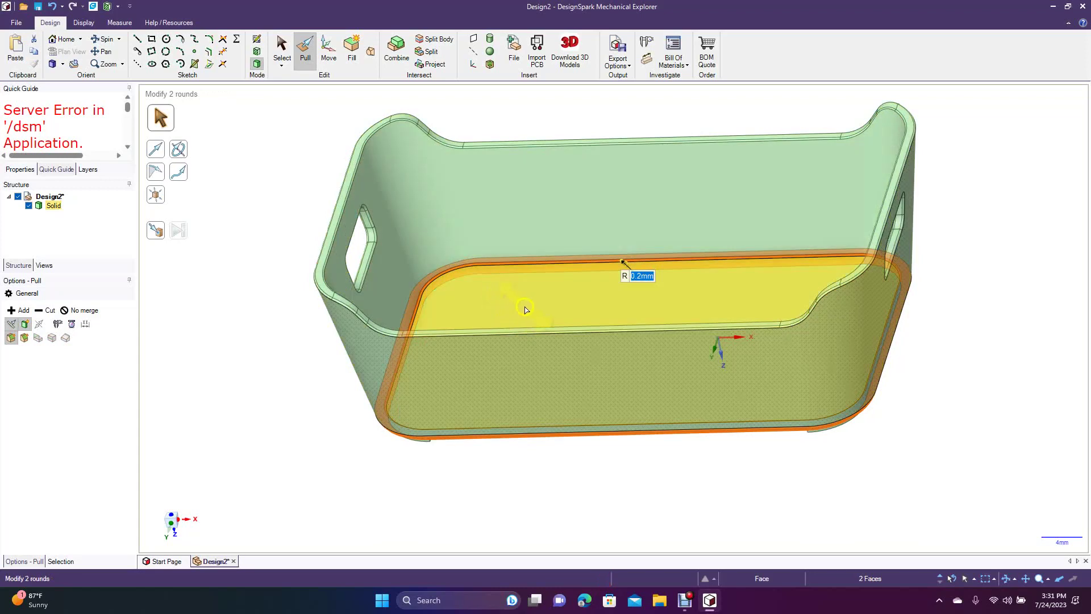
{"action": "left_click", "coordinate": [277, 45]}
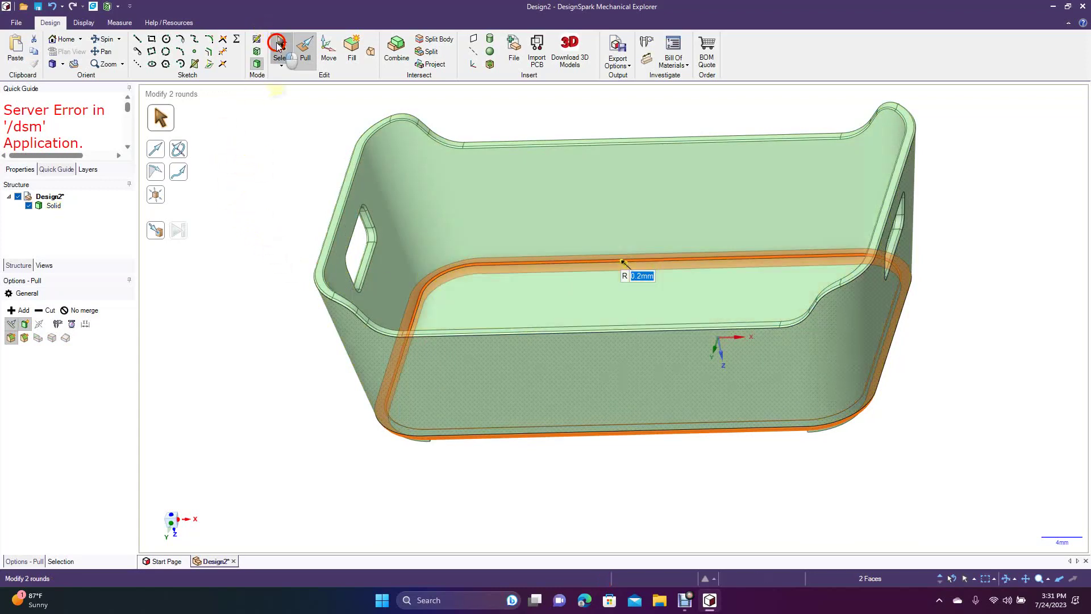
{"action": "left_click", "coordinate": [263, 165]}
Step: Examine the underside of the box, including its rounded lower edge and the raised corner strips
{"action": "left_click", "coordinate": [105, 39]}
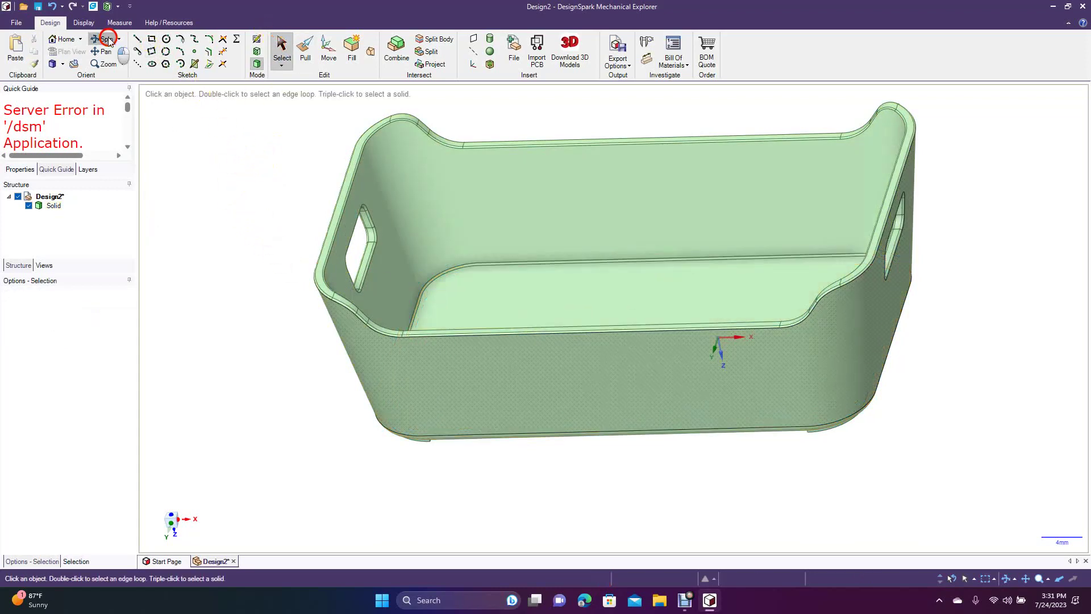
{"action": "left_click_drag", "start_coordinate": [304, 290], "coordinate": [332, 184]}
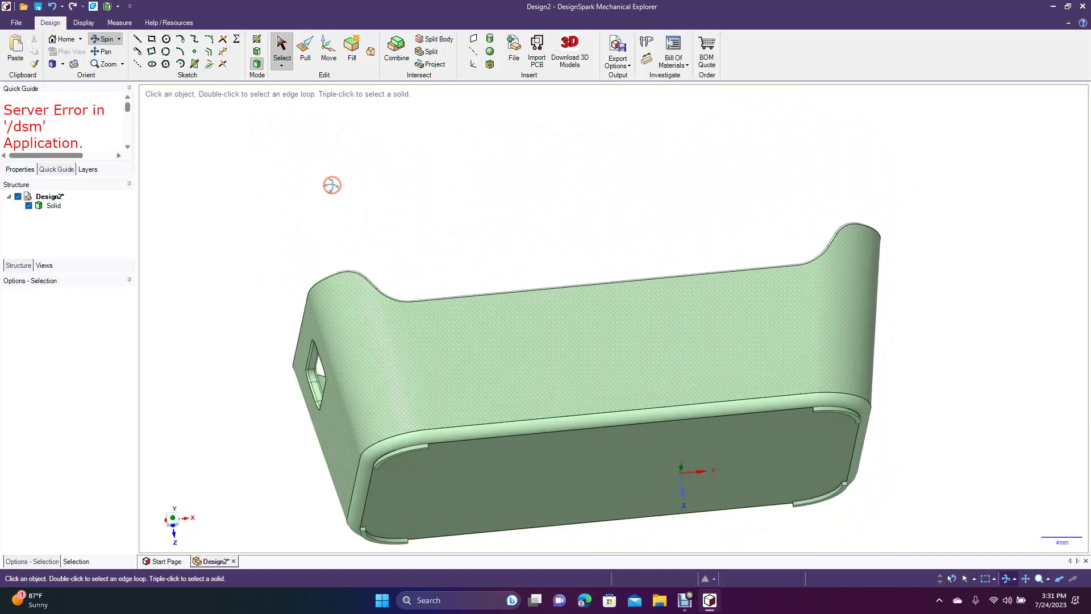
{"action": "scroll", "coordinate": [331, 185], "scroll_direction": "up", "scroll_amount": 5}
{"action": "left_click", "coordinate": [103, 52]}
{"action": "left_click_drag", "start_coordinate": [255, 269], "coordinate": [582, 142]}
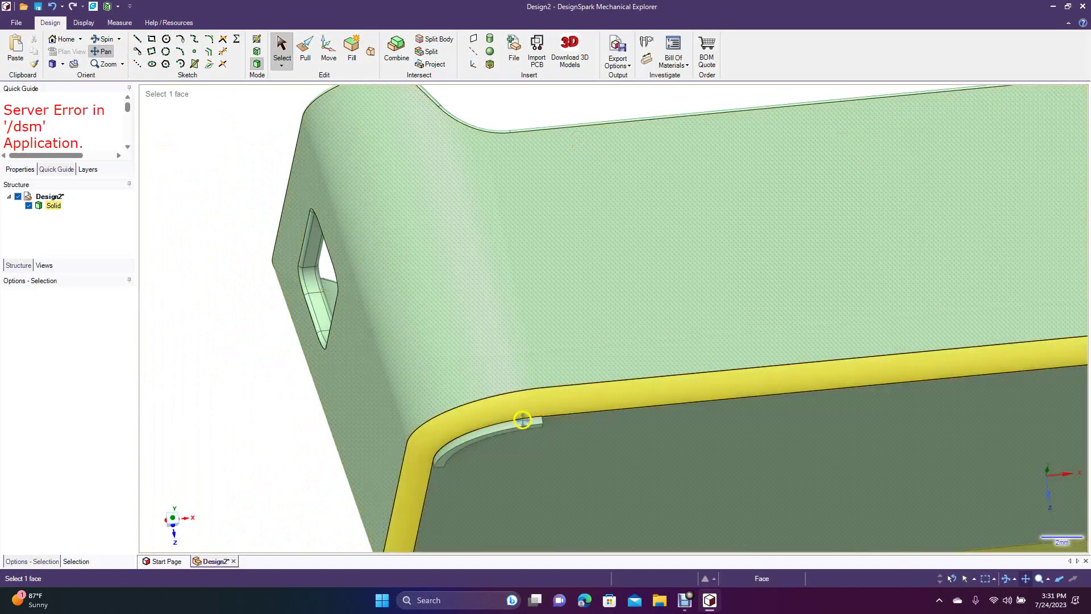
{"action": "scroll", "coordinate": [427, 375], "scroll_direction": "down", "scroll_amount": 1}
{"action": "scroll", "coordinate": [328, 331], "scroll_direction": "down", "scroll_amount": 3}
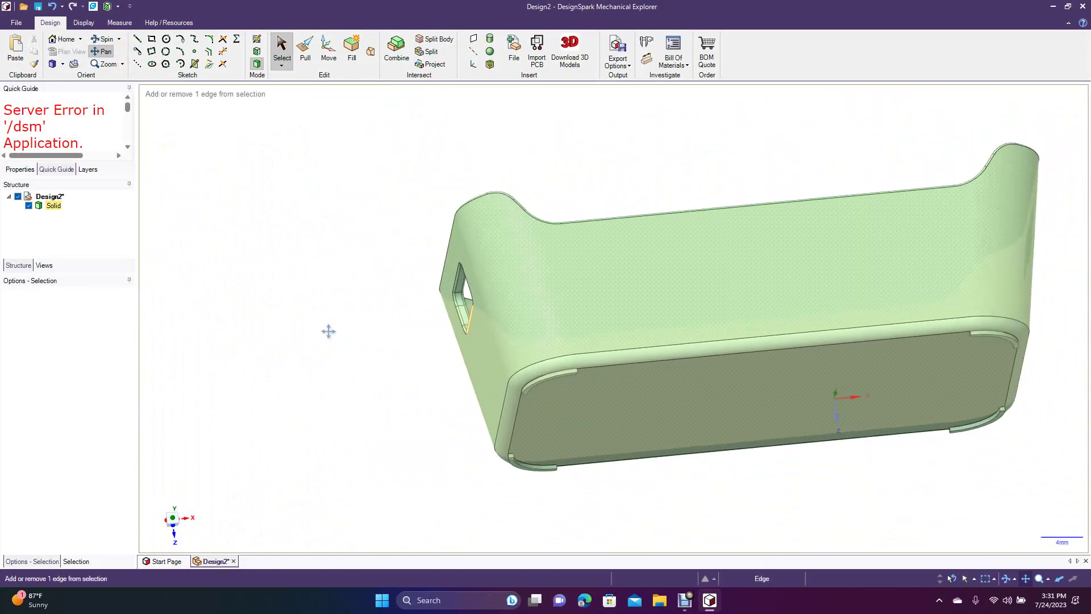
{"action": "key", "text": "Escape"}
Step: Rotate the whole box body 180° in the front view so that its opening faces up
{"action": "left_click", "coordinate": [62, 63]}
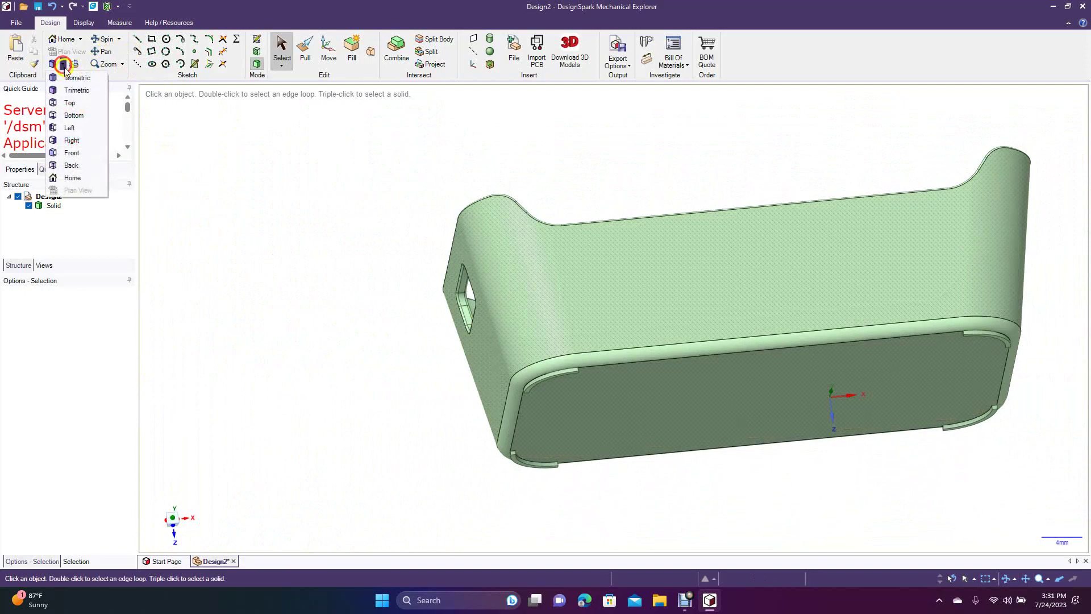
{"action": "left_click", "coordinate": [77, 100]}
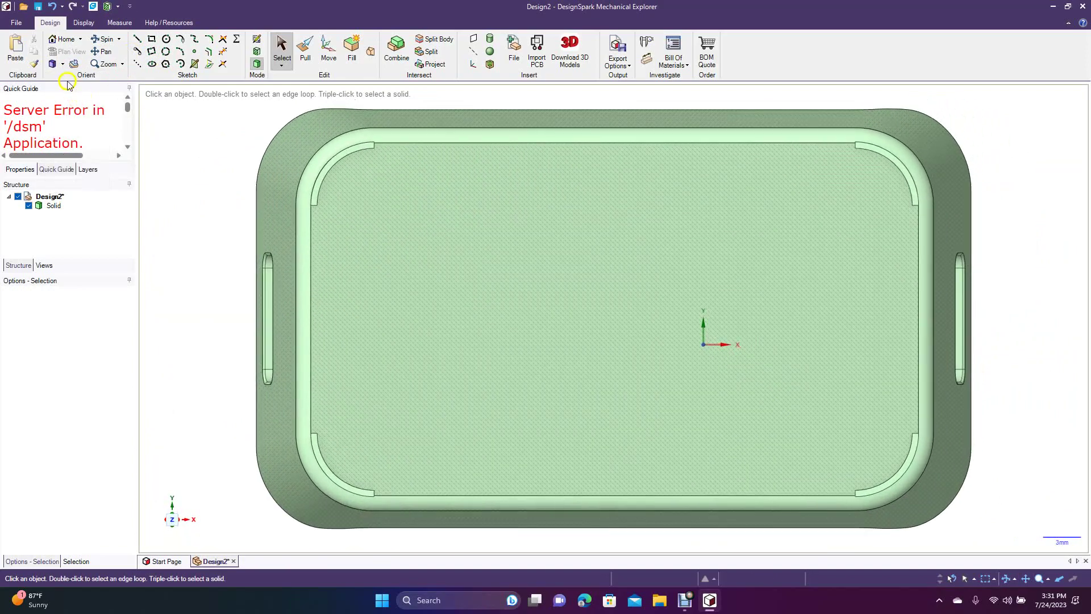
{"action": "left_click", "coordinate": [62, 63]}
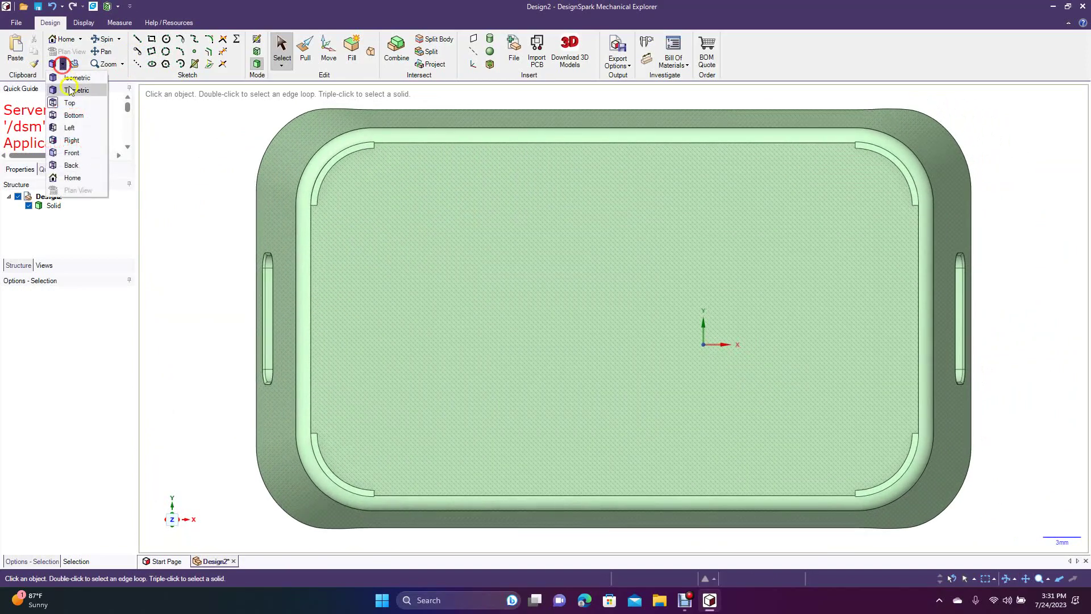
{"action": "left_click", "coordinate": [78, 156]}
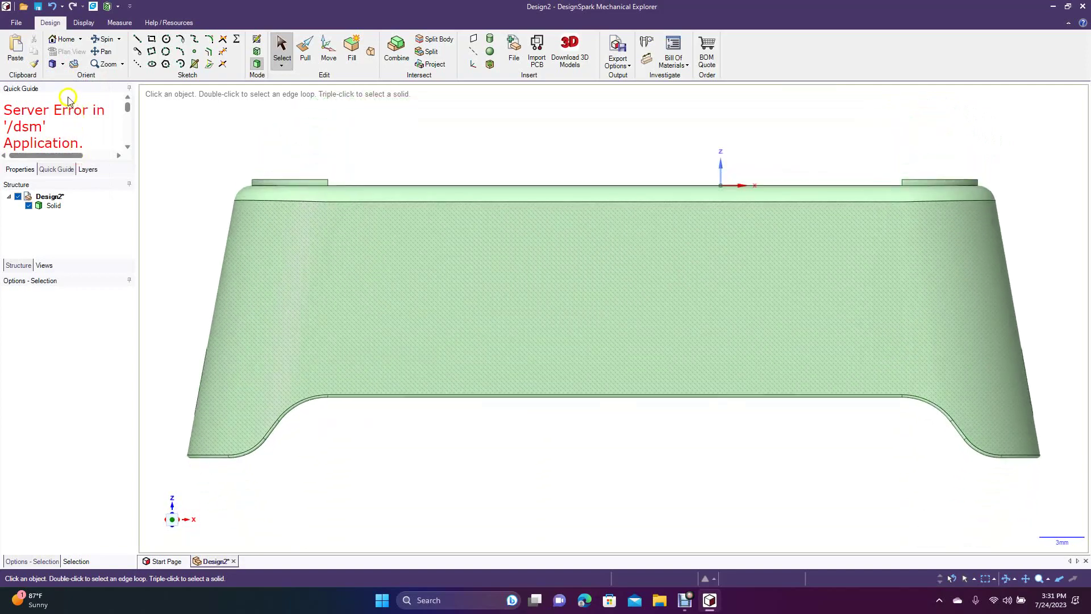
{"action": "key", "text": "ctrl+a"}
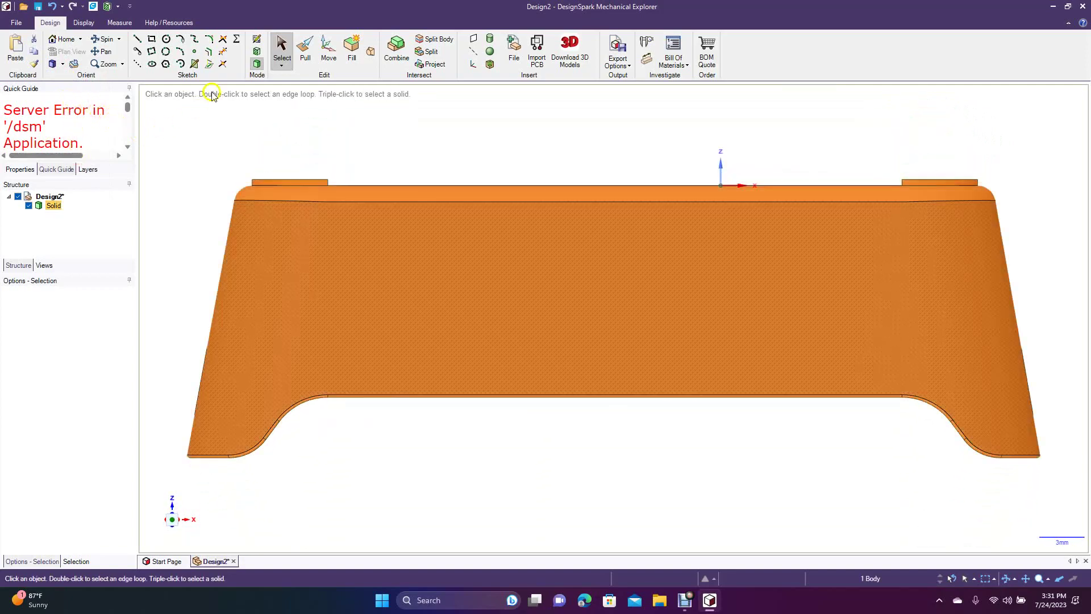
{"action": "left_click", "coordinate": [328, 50]}
{"action": "left_click", "coordinate": [566, 301]}
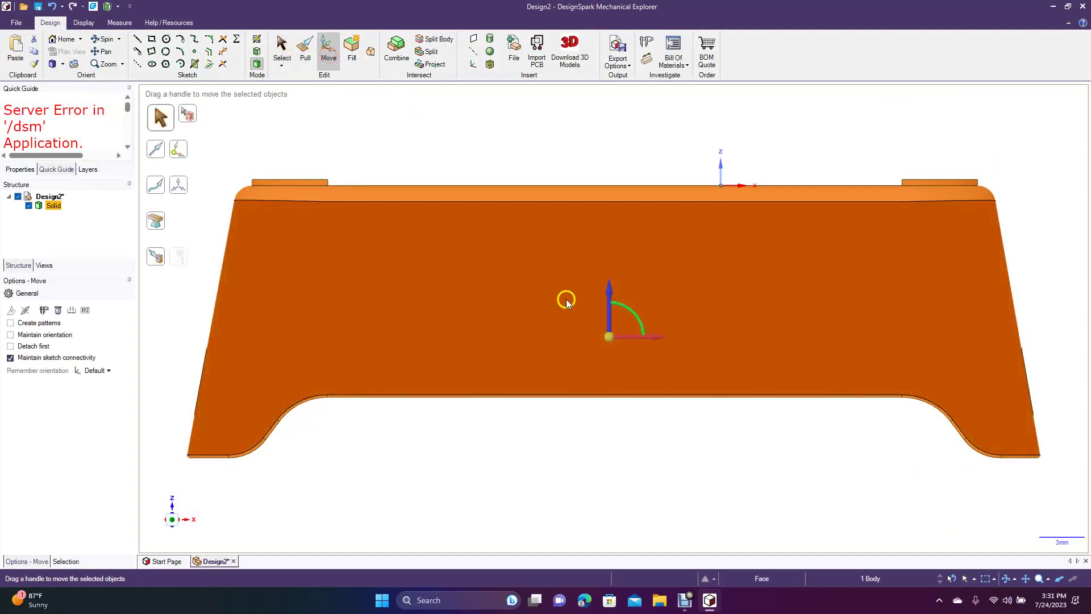
{"action": "left_click_drag", "start_coordinate": [641, 313], "coordinate": [547, 402]}
{"action": "type", "text": "180"}
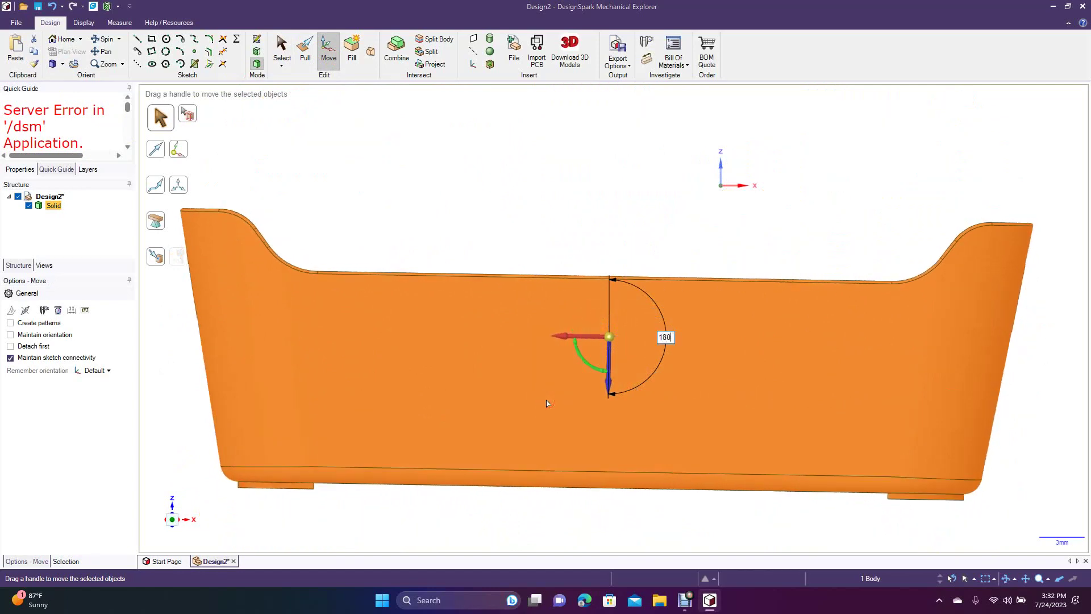
{"action": "key", "text": "Return"}
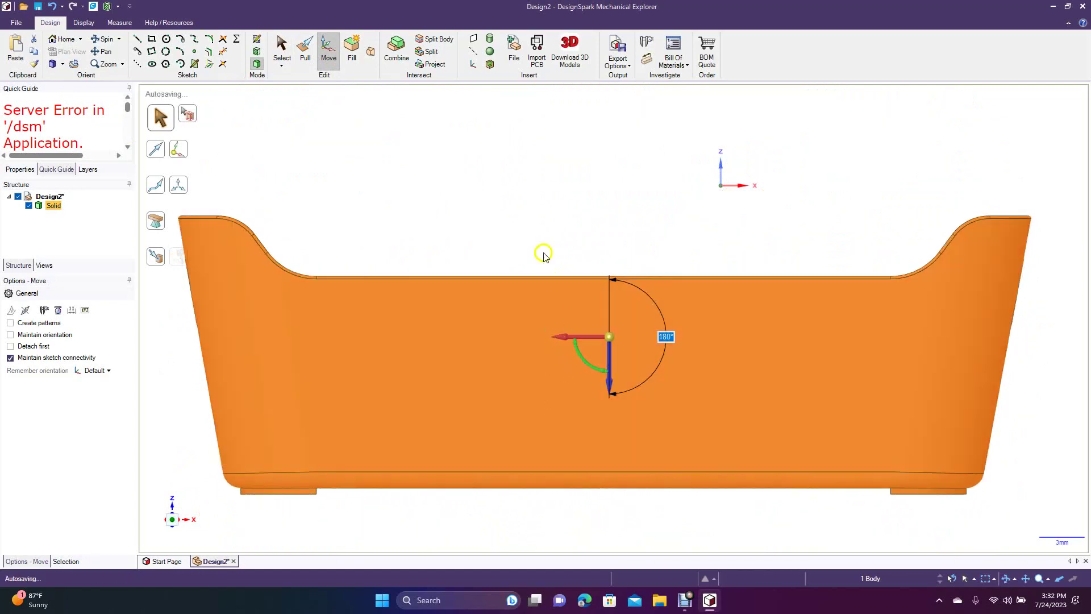
Step: Sketch connected lines beside the tub's narrow end: a 4 mm top edge, a vertical side about 16 mm long and a bottom edge overshooting the top's width
{"action": "left_click", "coordinate": [531, 235]}
{"action": "scroll", "coordinate": [532, 238], "scroll_direction": "down", "scroll_amount": 3}
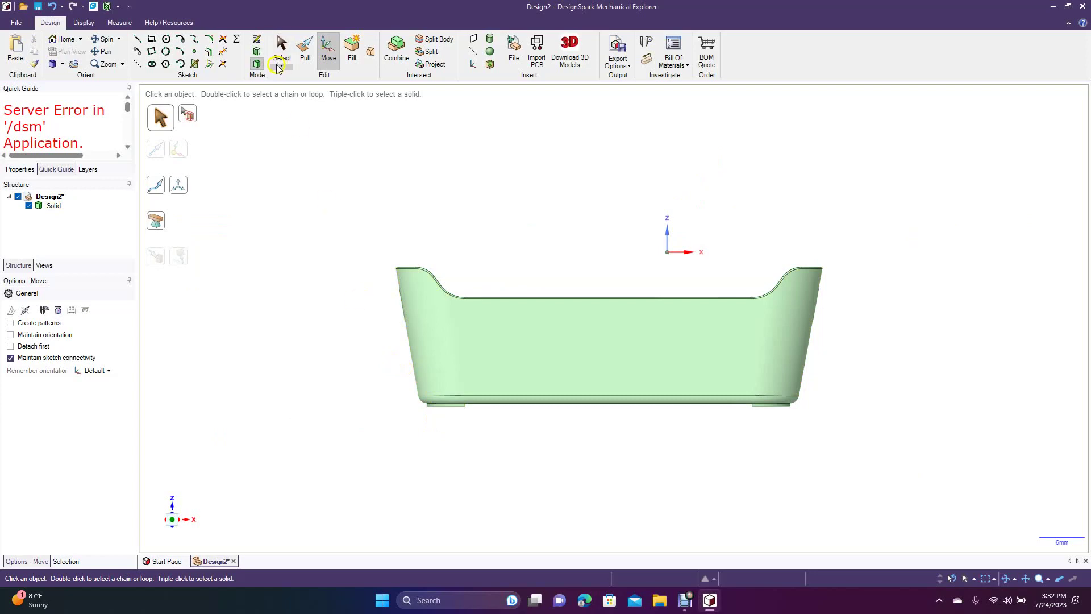
{"action": "left_click", "coordinate": [137, 39]}
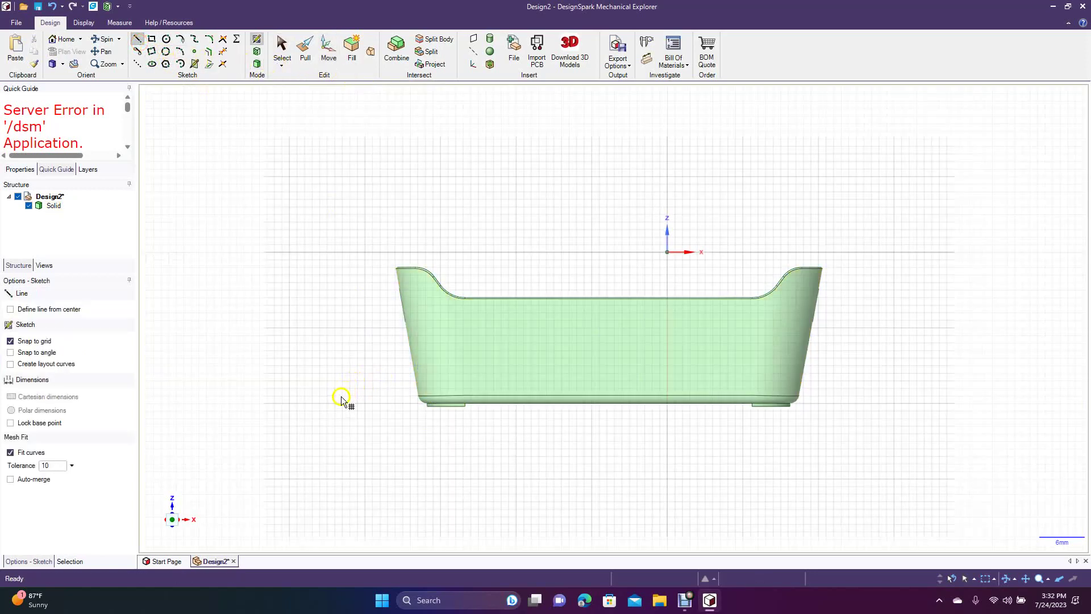
{"action": "left_click", "coordinate": [341, 396]}
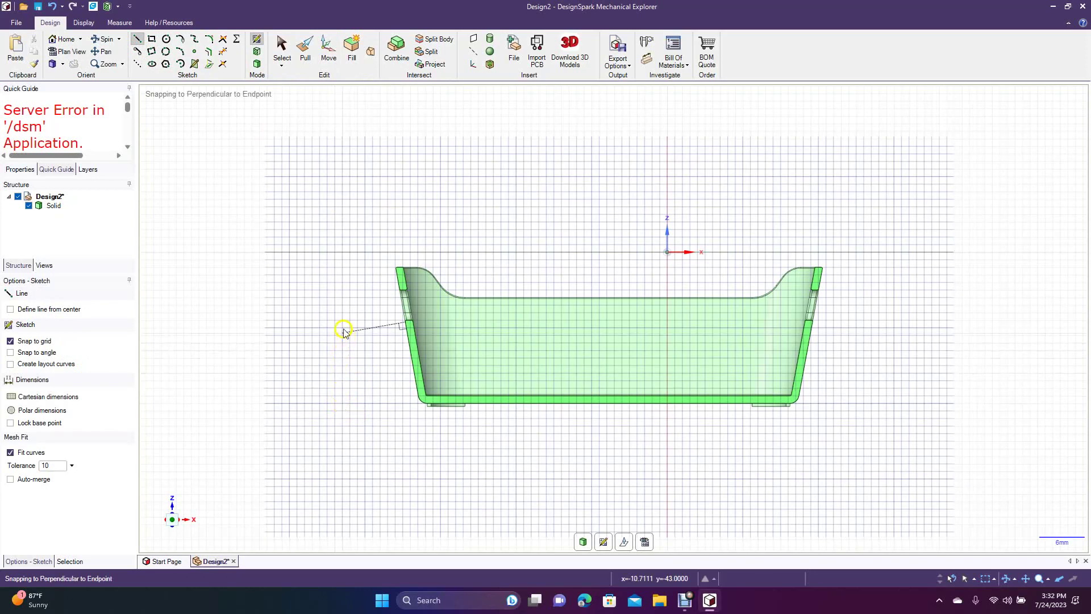
{"action": "left_click", "coordinate": [342, 284]}
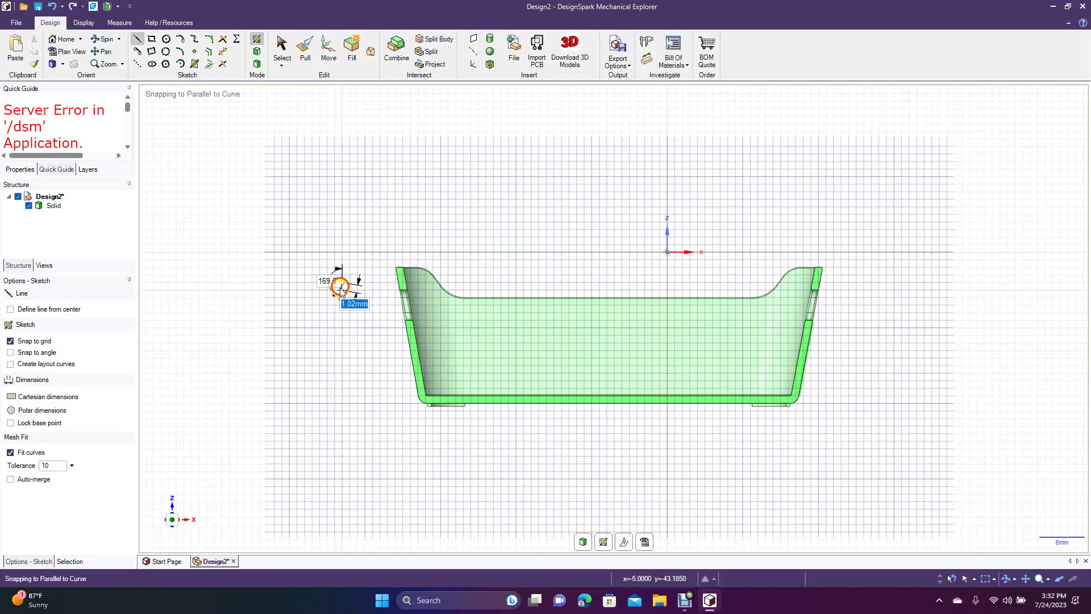
{"action": "left_click", "coordinate": [374, 289]}
{"action": "left_click", "coordinate": [372, 287]}
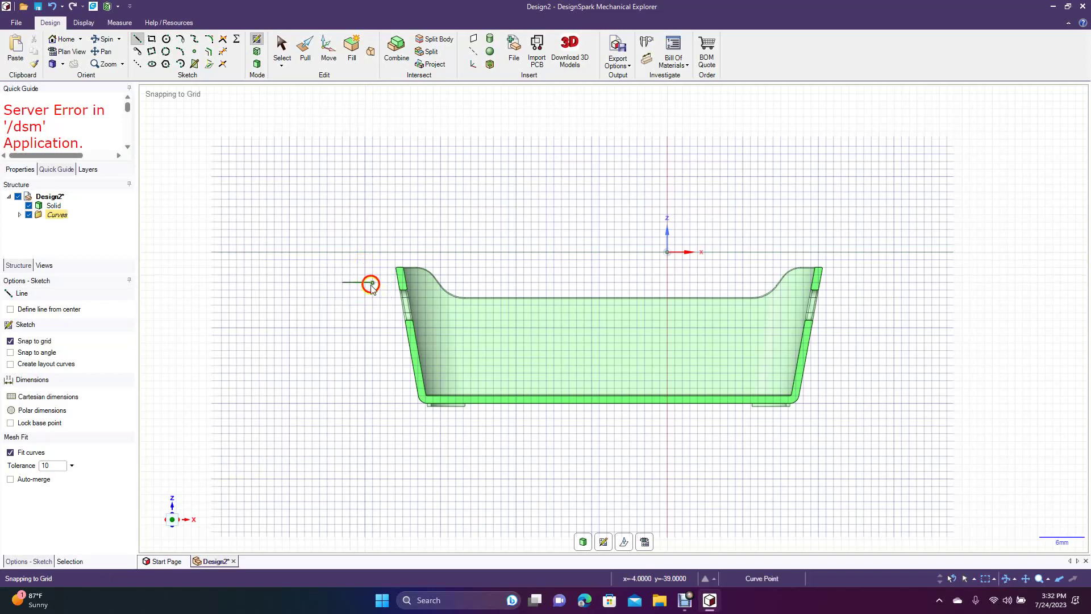
{"action": "left_click", "coordinate": [374, 402]}
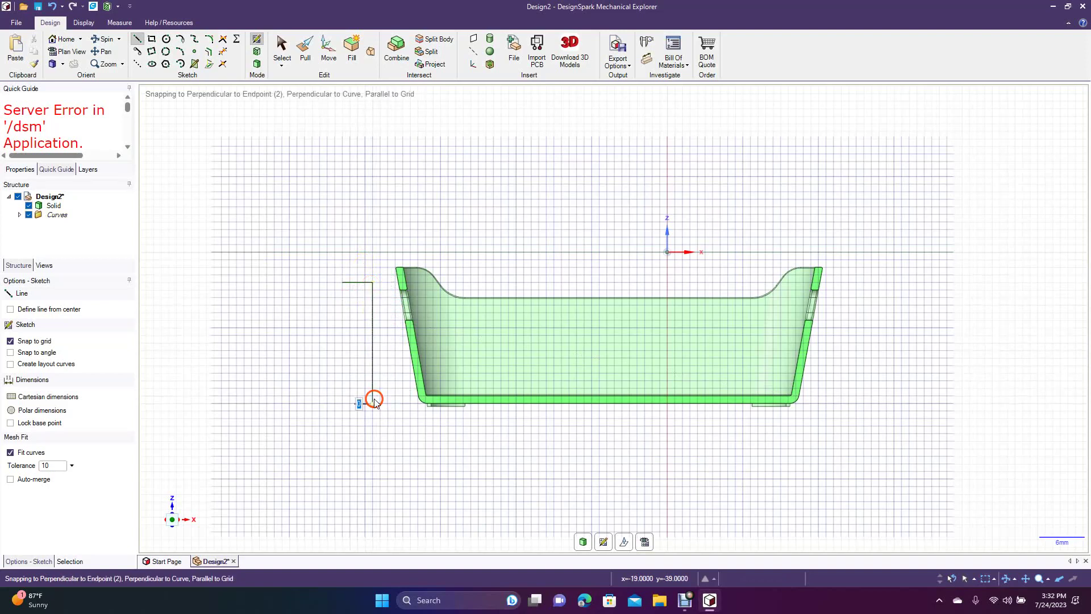
{"action": "left_click", "coordinate": [336, 403]}
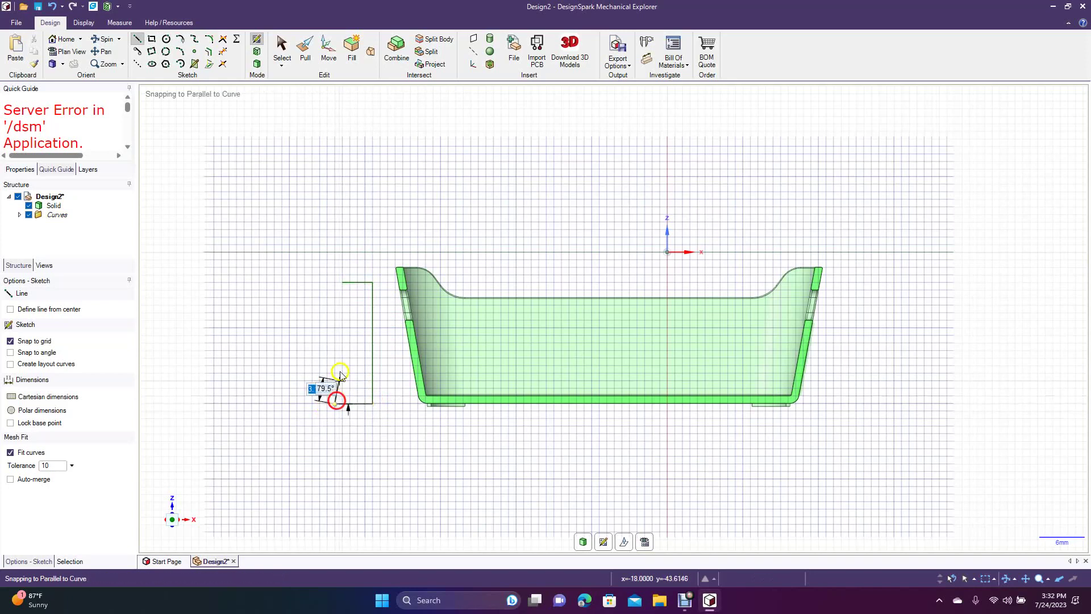
{"action": "right_click", "coordinate": [338, 292]}
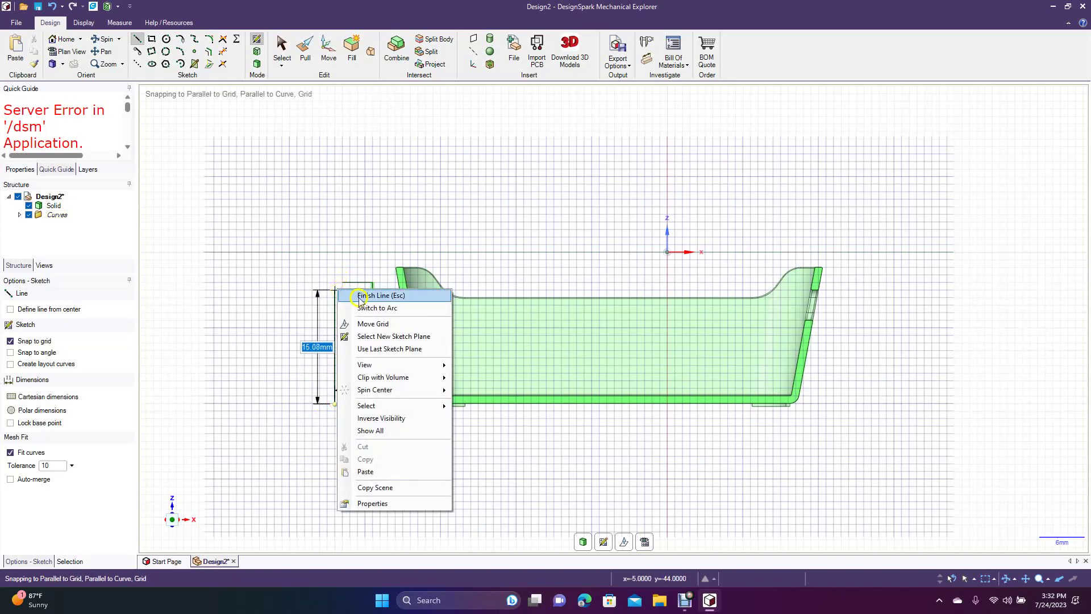
{"action": "left_click", "coordinate": [364, 295]}
Step: Close the outline with an unsnapped vertical line from its open top corner past the bottom edge, and trim the overhanging ends
{"action": "left_click", "coordinate": [28, 341]}
{"action": "left_click", "coordinate": [137, 39]}
{"action": "left_click", "coordinate": [343, 283]}
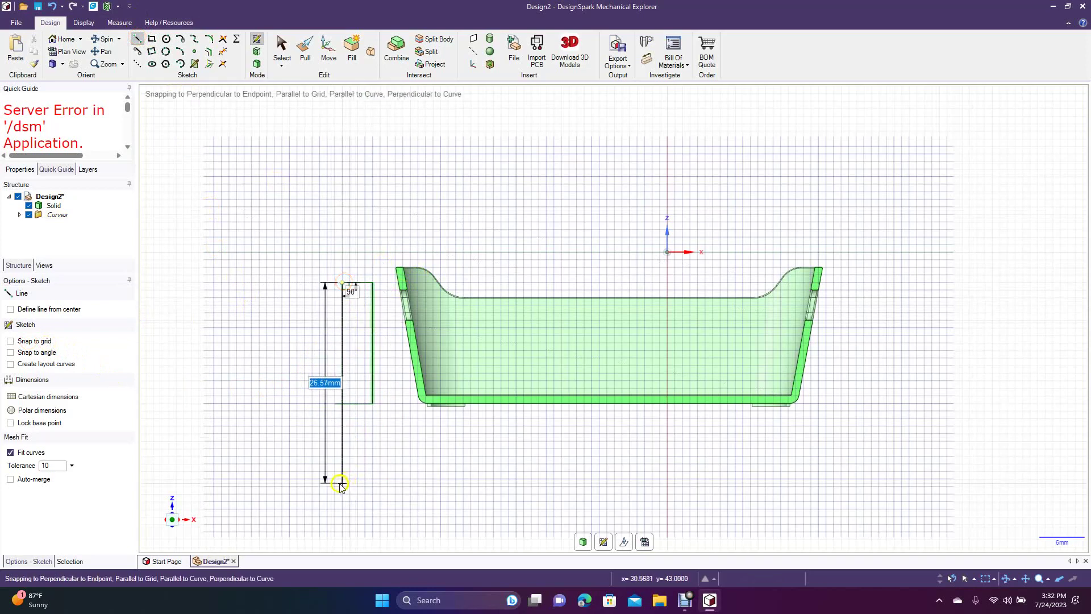
{"action": "left_click", "coordinate": [344, 430]}
{"action": "right_click", "coordinate": [344, 429]}
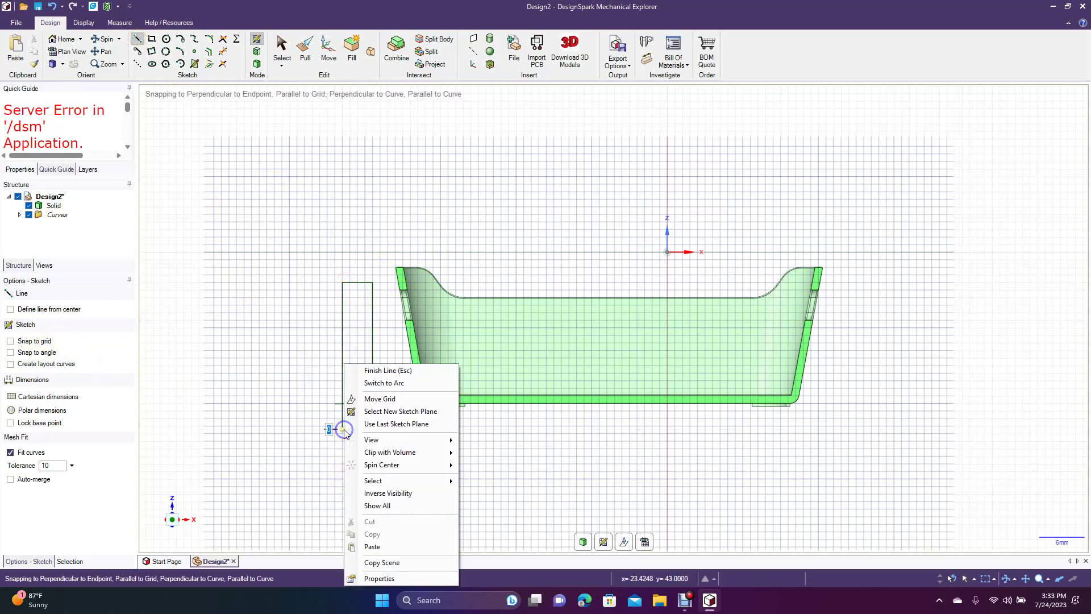
{"action": "left_click", "coordinate": [376, 371]}
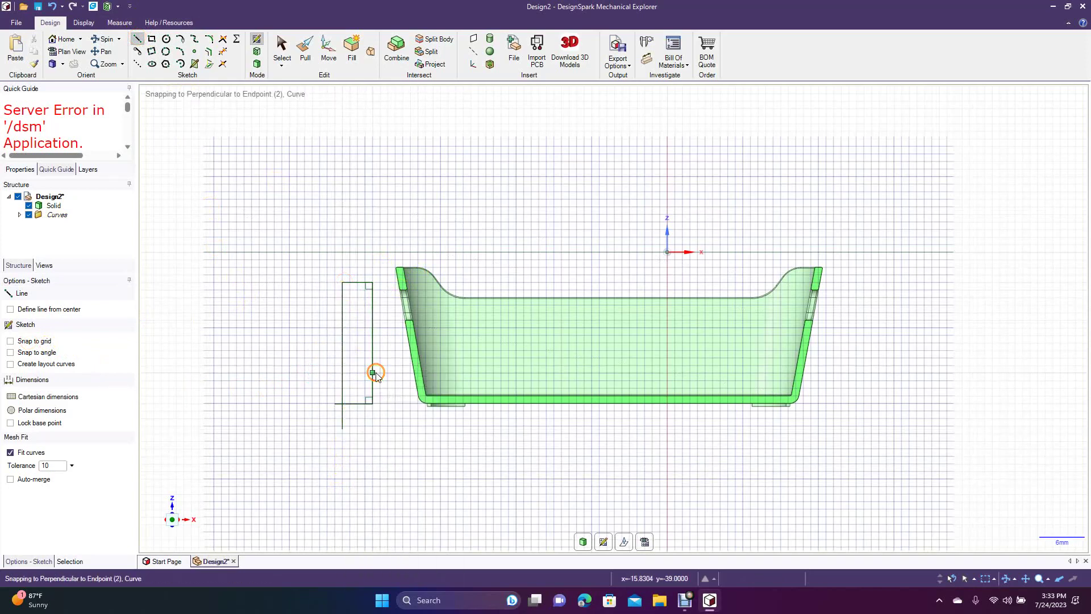
{"action": "left_click", "coordinate": [224, 52]}
{"action": "left_click", "coordinate": [338, 418]}
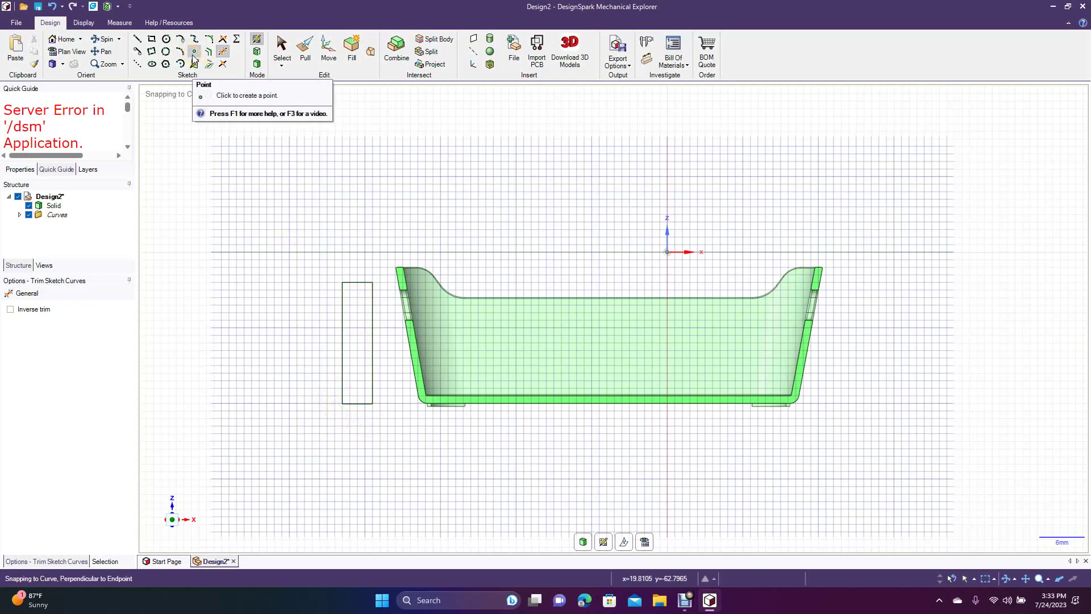
Step: Round the outline's upper corner nearest the tub with a 4 mm radius sketch fillet
{"action": "left_click", "coordinate": [209, 40]}
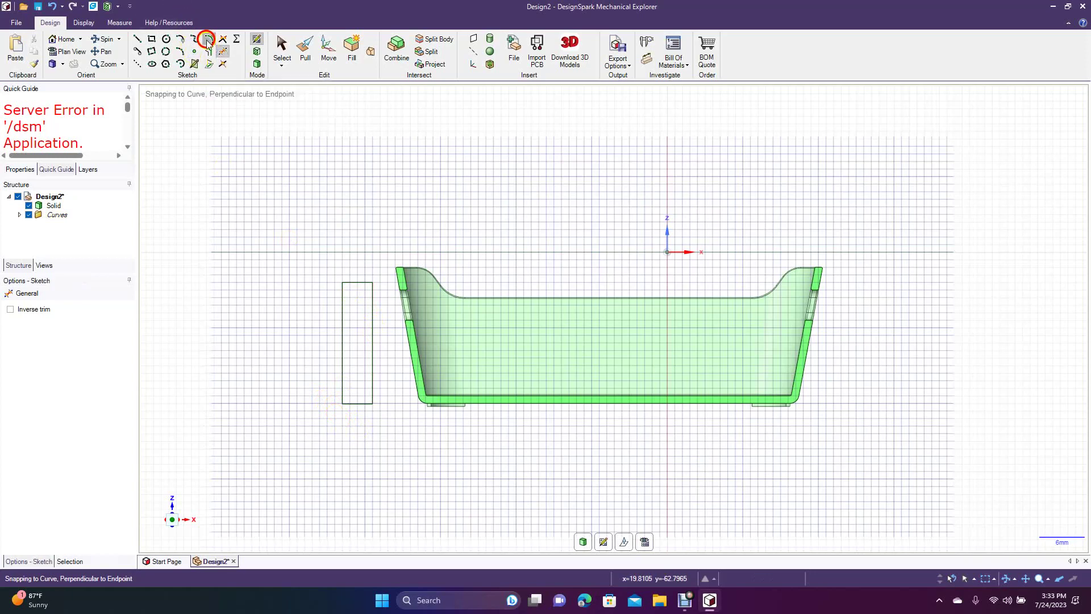
{"action": "left_click", "coordinate": [365, 284]}
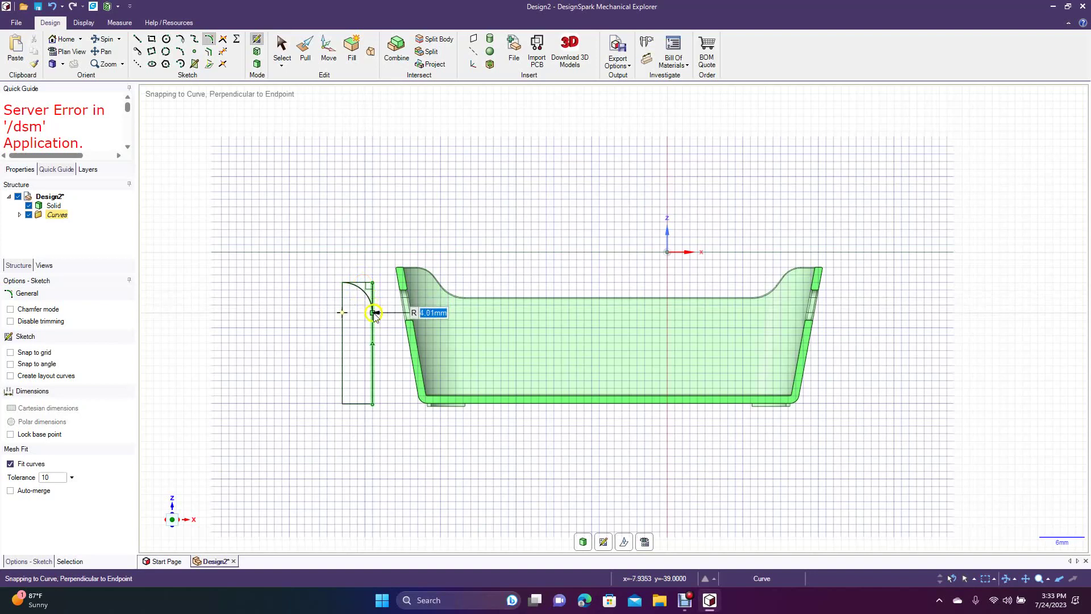
{"action": "left_click", "coordinate": [373, 314]}
{"action": "left_click", "coordinate": [376, 316]}
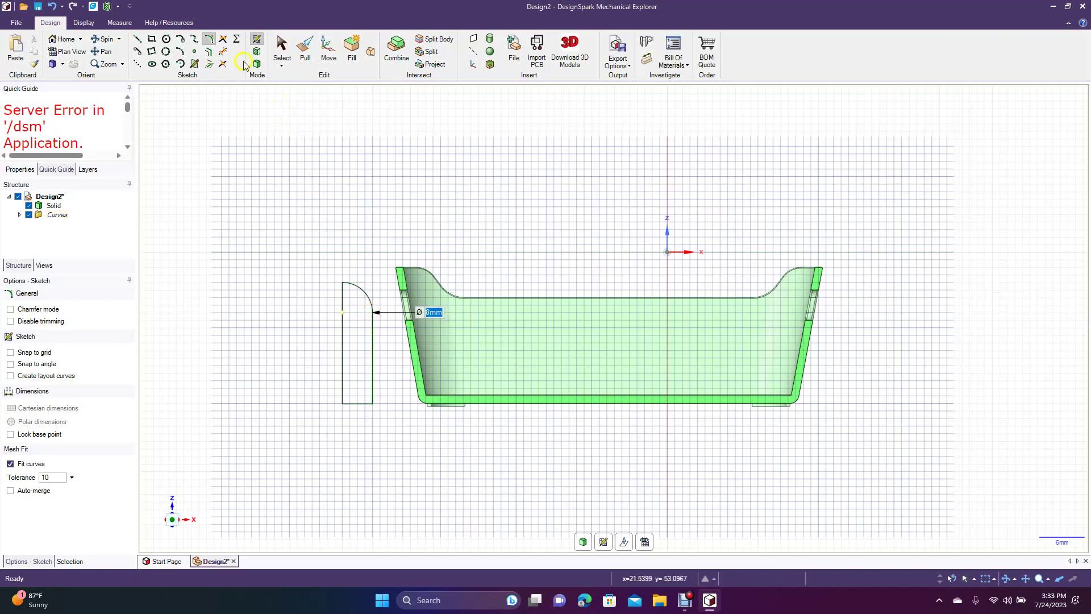
{"action": "left_click", "coordinate": [282, 46]}
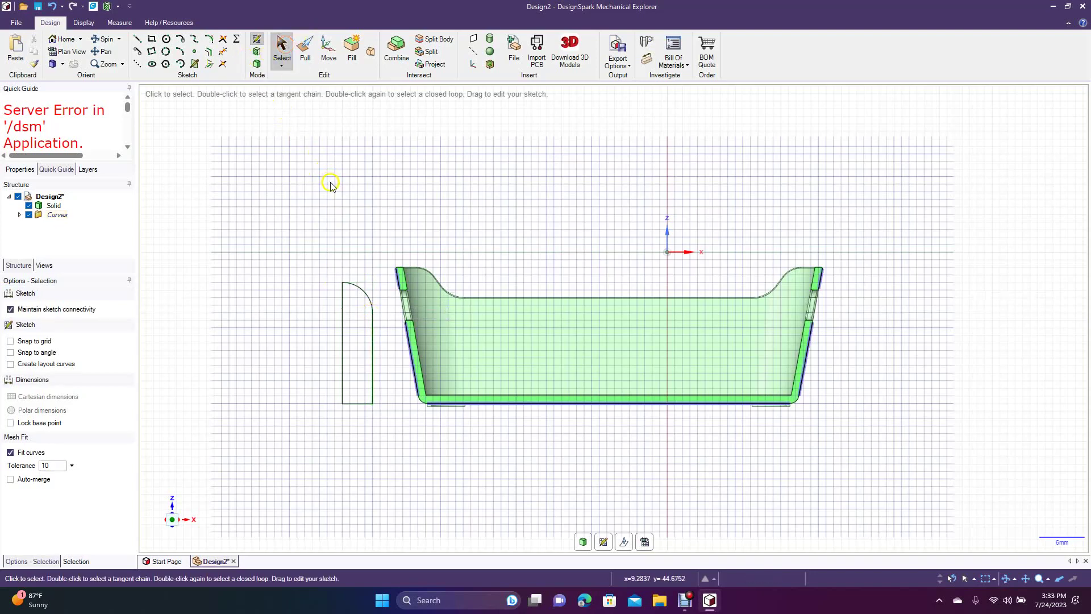
Step: Draw a neck rectangle about 2.08 mm wide and 6.02 mm tall from the profile's outer side, rising through its rounded top
{"action": "left_click", "coordinate": [152, 41]}
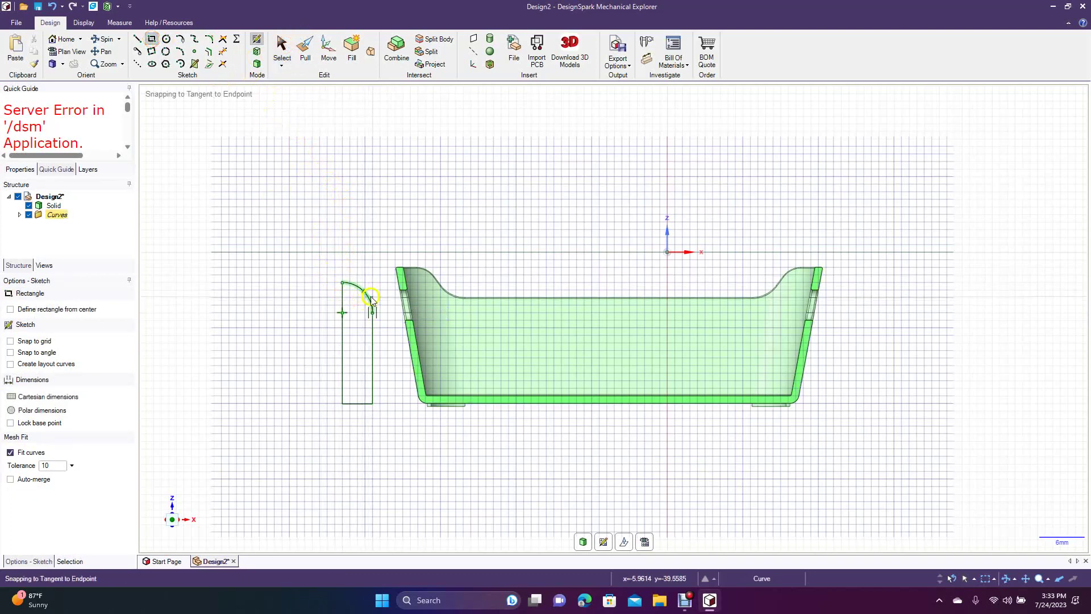
{"action": "left_click", "coordinate": [342, 297]}
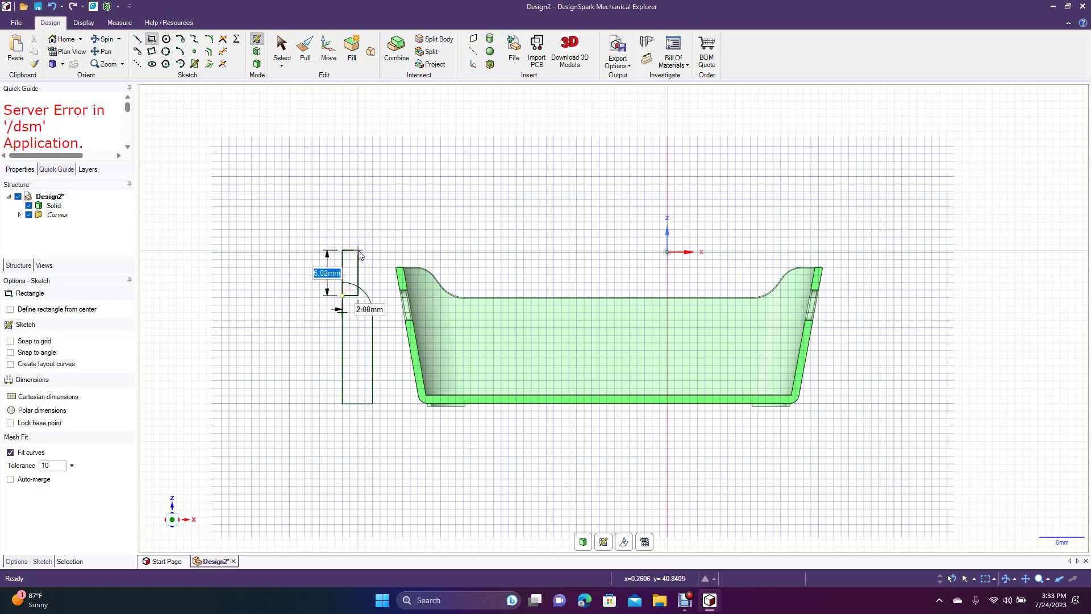
{"action": "left_click", "coordinate": [359, 251]}
{"action": "left_click", "coordinate": [280, 46]}
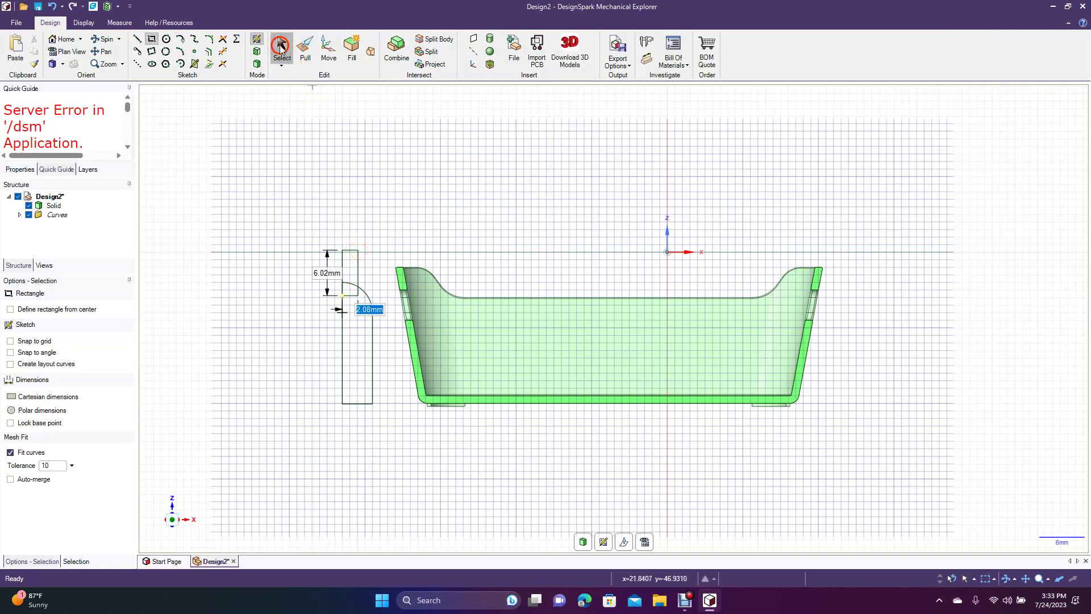
Step: Trim the arc portion inside the neck rectangle and the rectangle's lower edge to leave one continuous bottle profile
{"action": "left_click", "coordinate": [222, 51]}
{"action": "left_click", "coordinate": [353, 284]}
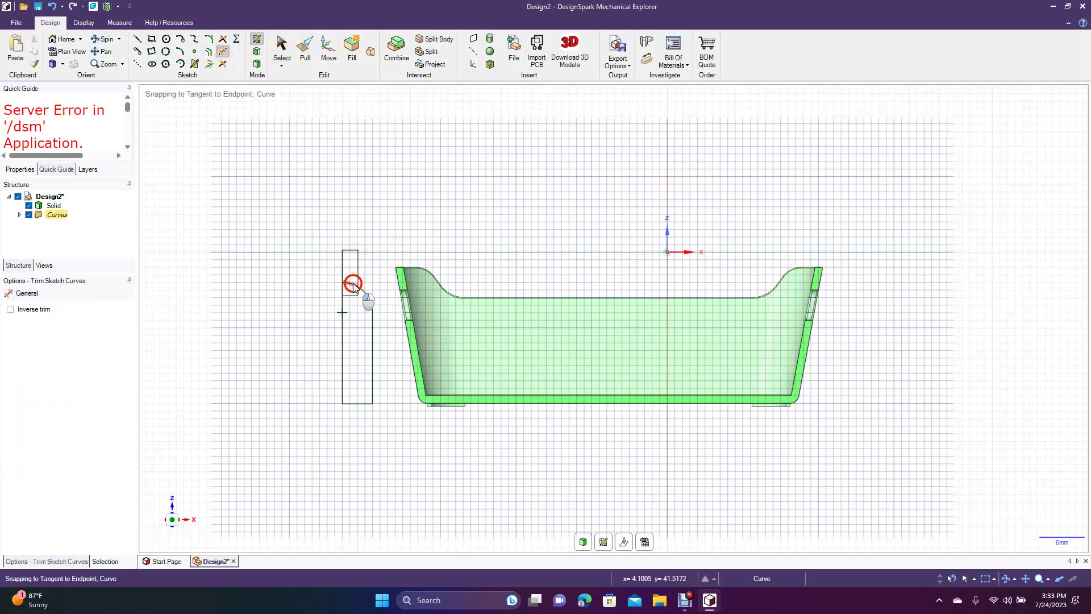
{"action": "left_click", "coordinate": [356, 296]}
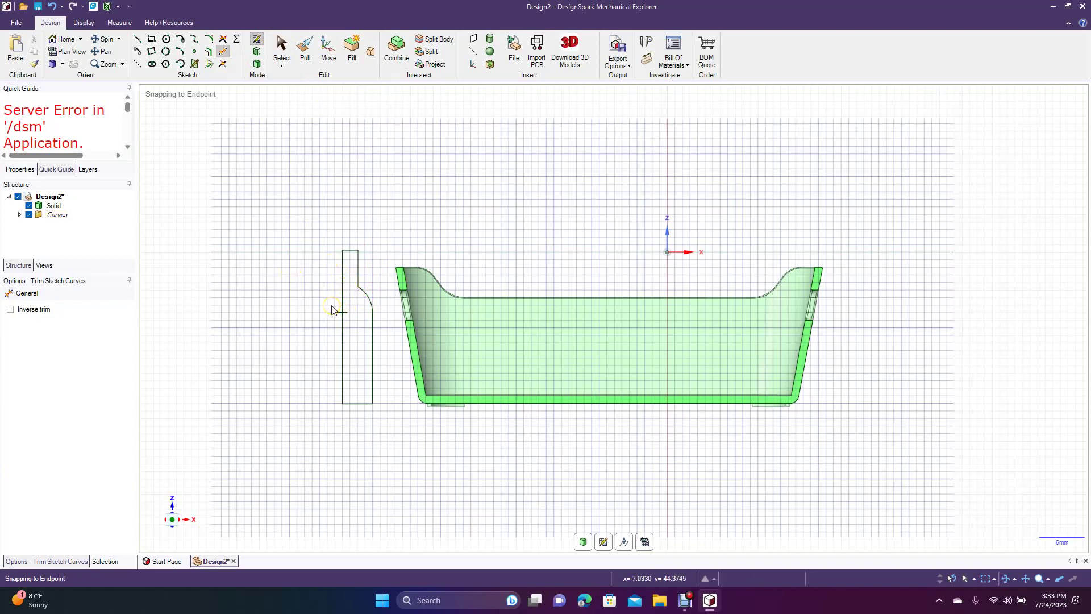
Step: Revolve the bottle profile fully around its long straight side into a solid with the Pull tool
{"action": "left_click", "coordinate": [305, 57]}
{"action": "left_click", "coordinate": [353, 300]}
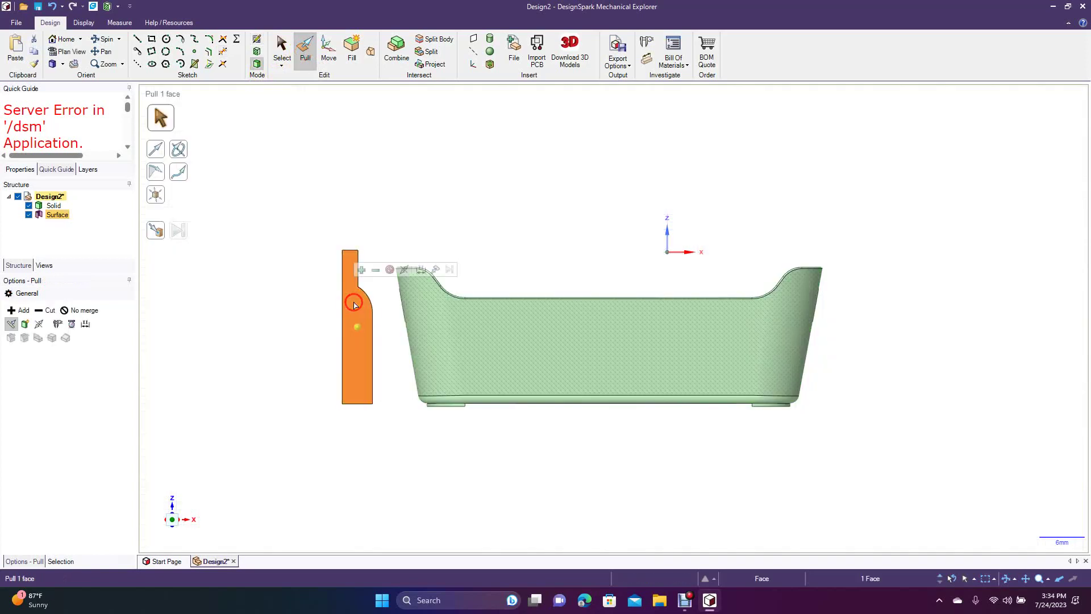
{"action": "left_click", "coordinate": [180, 152]}
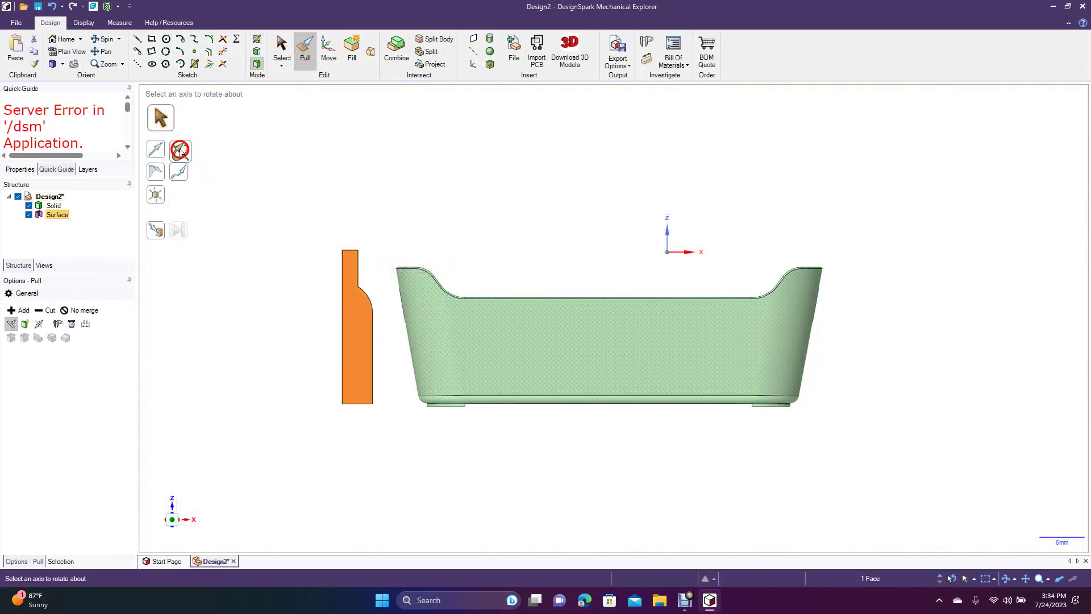
{"action": "left_click", "coordinate": [343, 326]}
{"action": "left_click", "coordinate": [178, 230]}
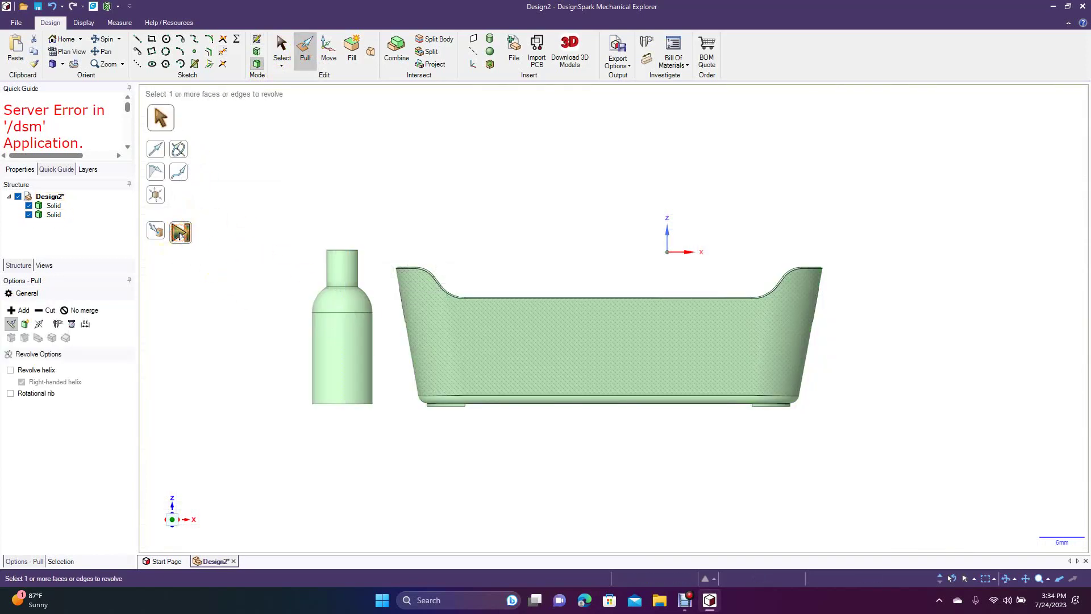
Step: Round the top edge of the bottle's neck slightly with the Pull tool
{"action": "left_click", "coordinate": [103, 39]}
{"action": "left_click_drag", "start_coordinate": [312, 283], "coordinate": [358, 238]}
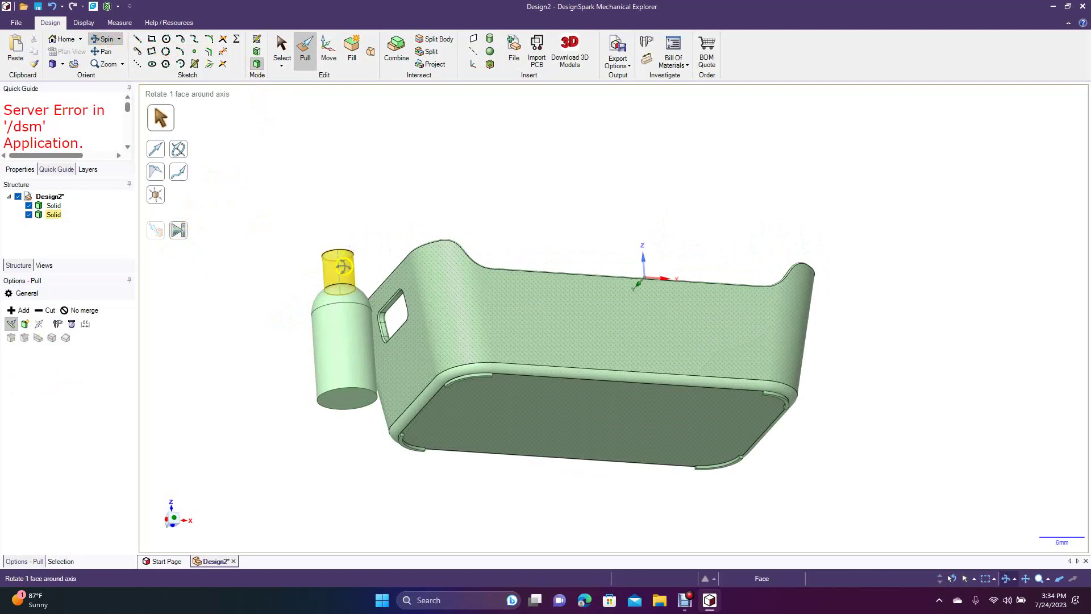
{"action": "left_click", "coordinate": [347, 291]}
{"action": "left_click_drag", "start_coordinate": [324, 309], "coordinate": [268, 366]}
{"action": "left_click", "coordinate": [324, 361]}
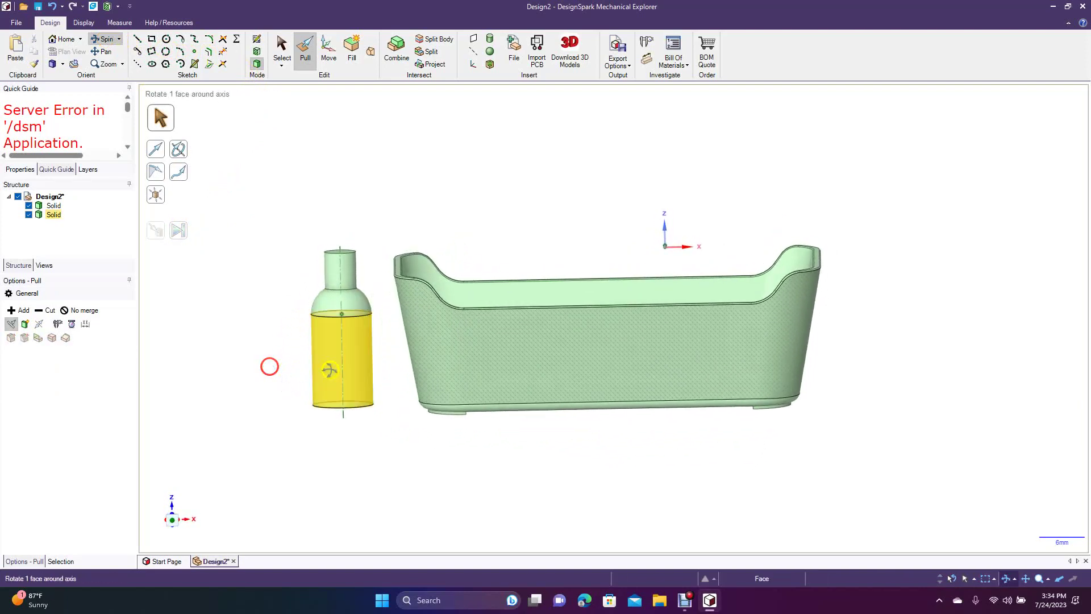
{"action": "left_click", "coordinate": [351, 281]}
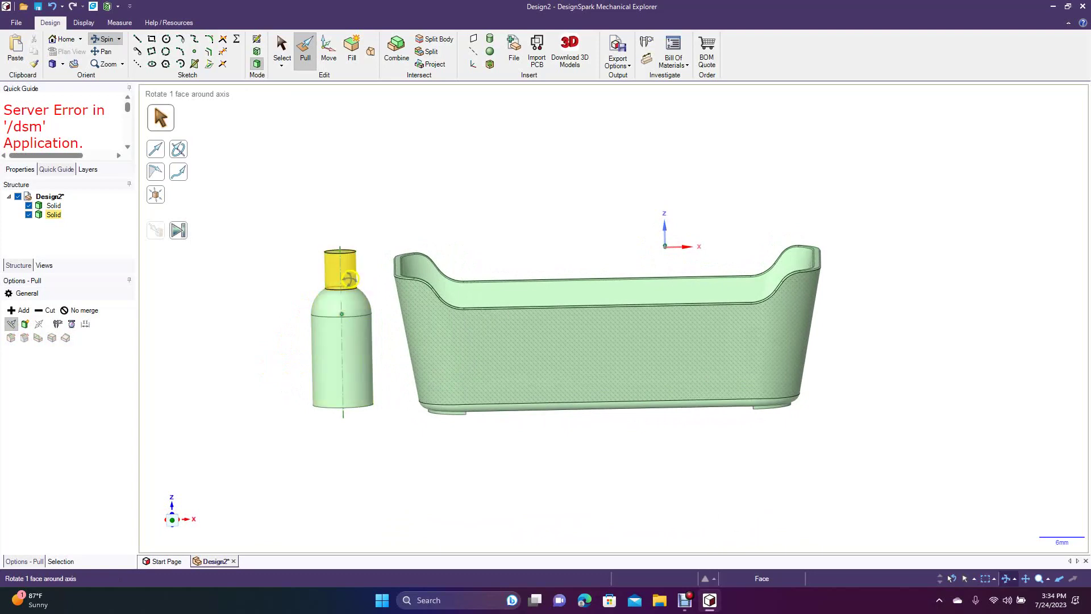
{"action": "left_click_drag", "start_coordinate": [282, 237], "coordinate": [279, 260]}
{"action": "left_click", "coordinate": [304, 50]}
{"action": "left_click", "coordinate": [352, 261]}
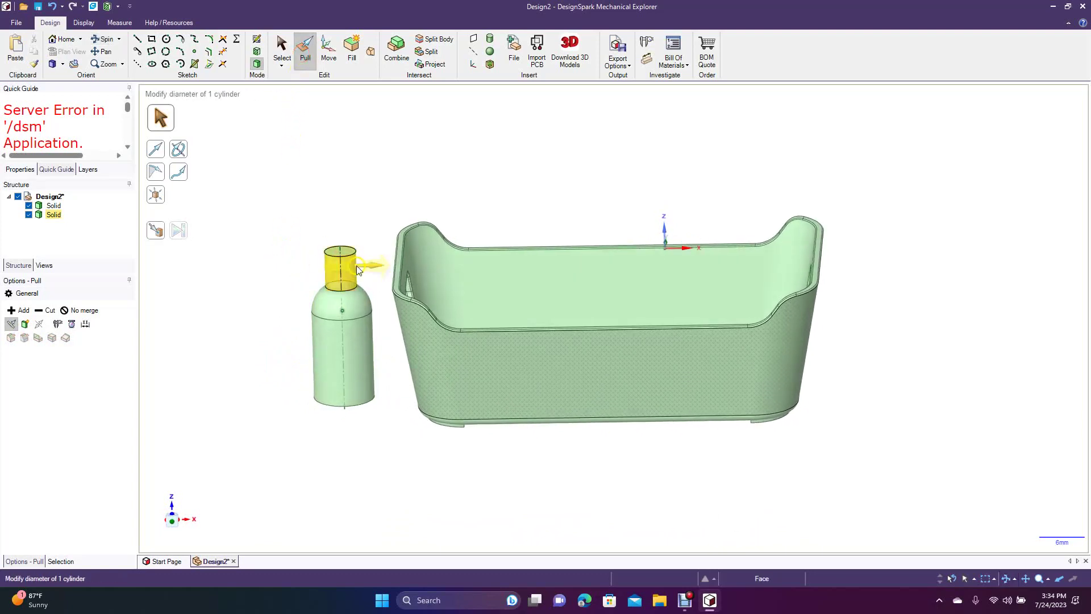
{"action": "left_click", "coordinate": [353, 260]}
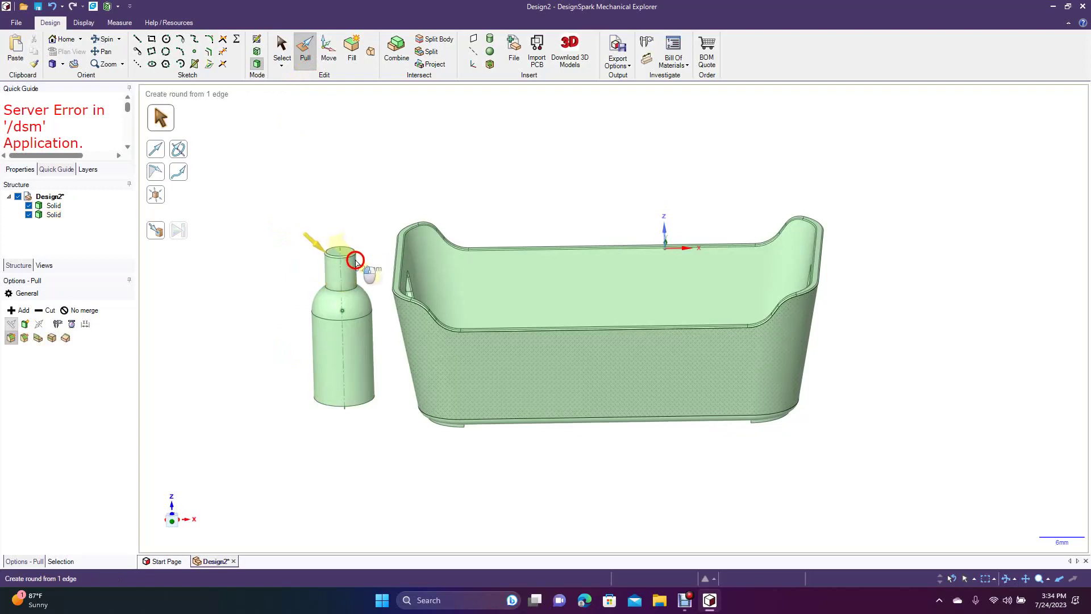
{"action": "left_click", "coordinate": [356, 262]}
{"action": "left_click", "coordinate": [254, 317]}
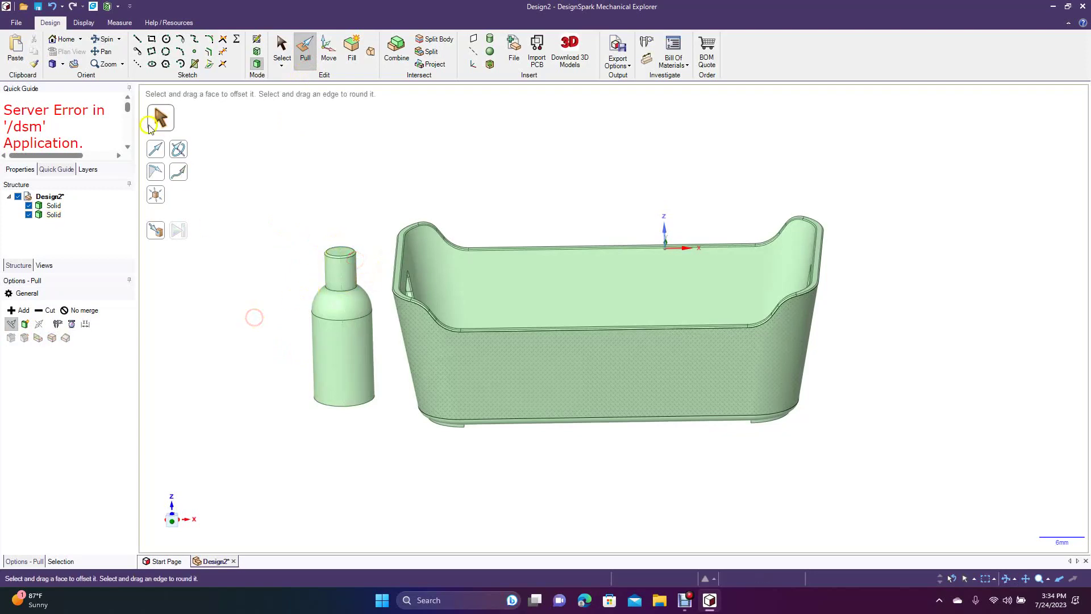
Step: Round the bottom edge of the bottle's body slightly with the Pull tool
{"action": "left_click", "coordinate": [104, 39]}
{"action": "left_click_drag", "start_coordinate": [232, 280], "coordinate": [218, 217]}
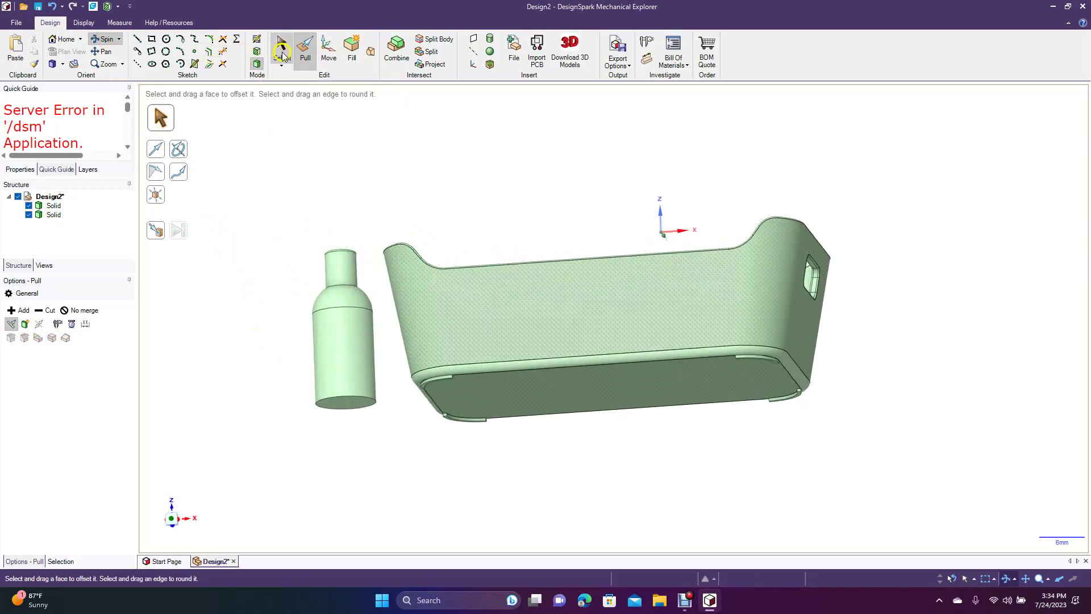
{"action": "left_click", "coordinate": [305, 51]}
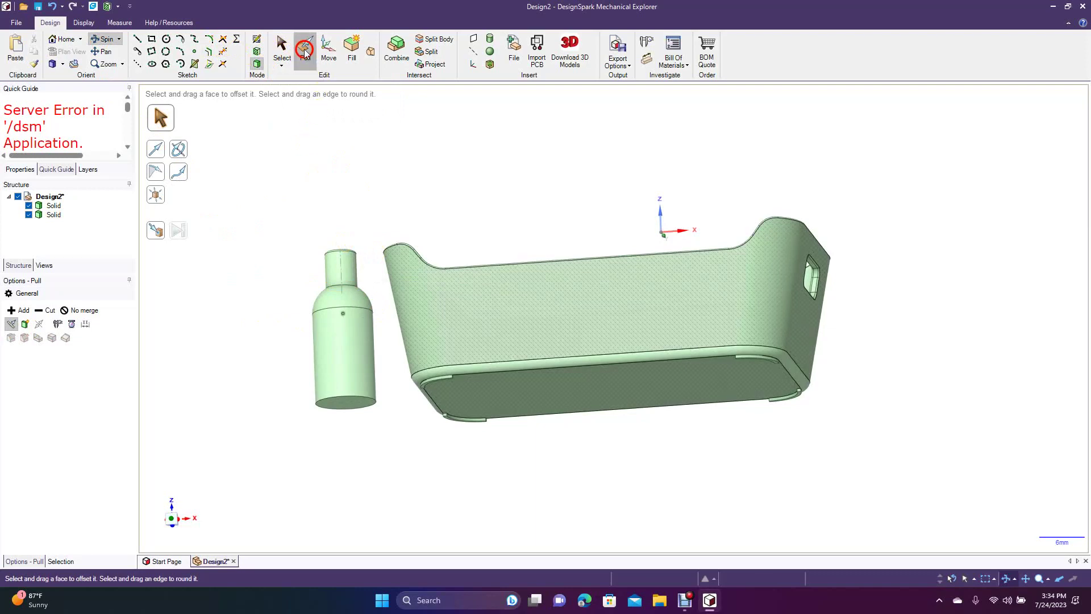
{"action": "left_click", "coordinate": [372, 395]}
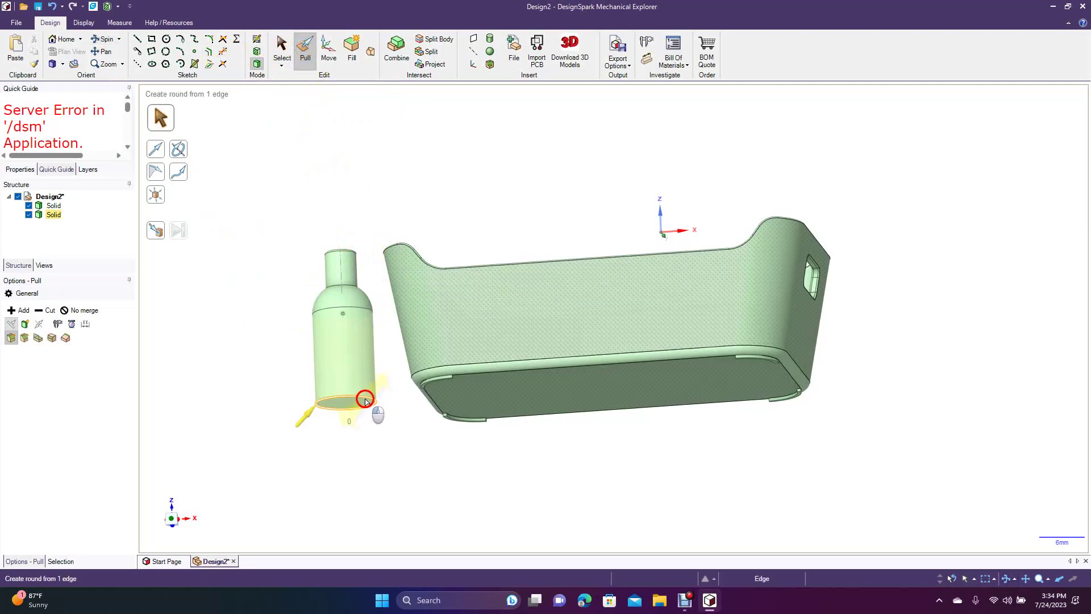
{"action": "left_click_drag", "start_coordinate": [372, 395], "coordinate": [377, 389]}
{"action": "left_click", "coordinate": [281, 50]}
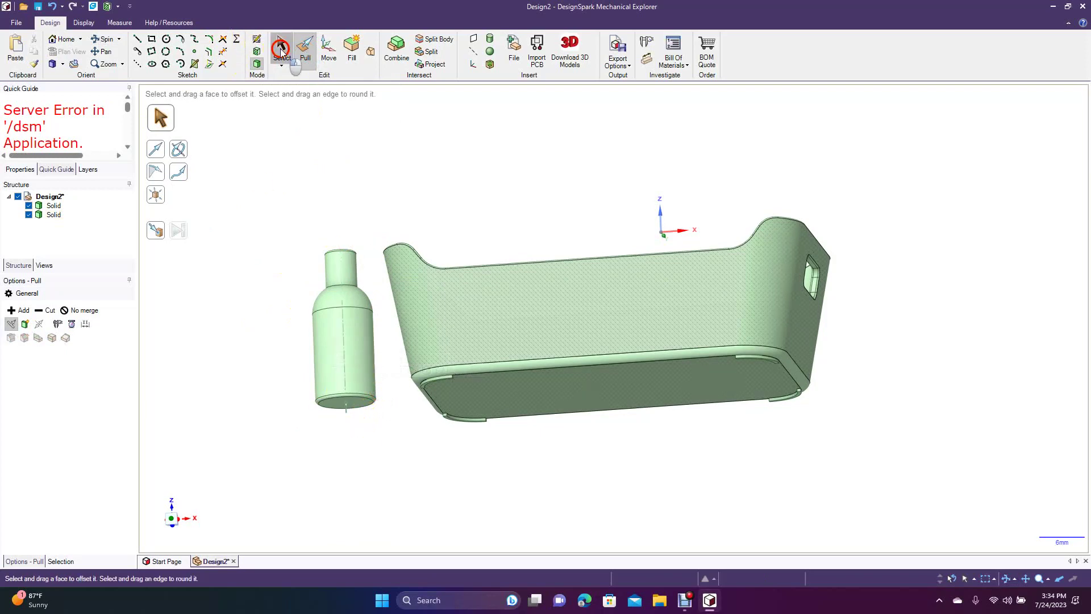
Step: Set the radius of the bottle's cylindrical body and curved shoulder to 3 mm together with the Pull tool
{"action": "left_click", "coordinate": [64, 66]}
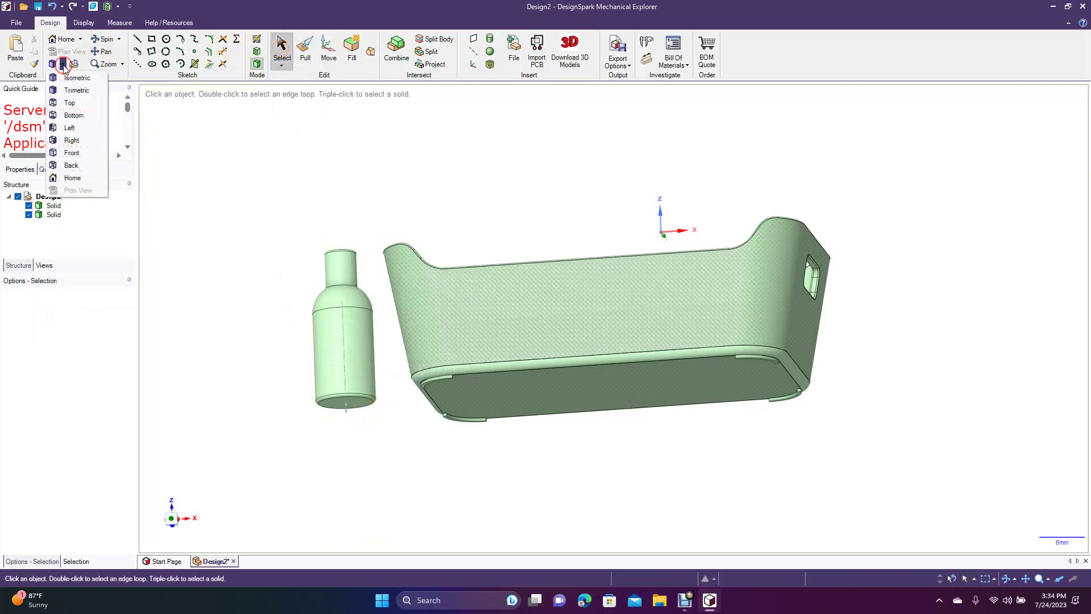
{"action": "left_click", "coordinate": [78, 149]}
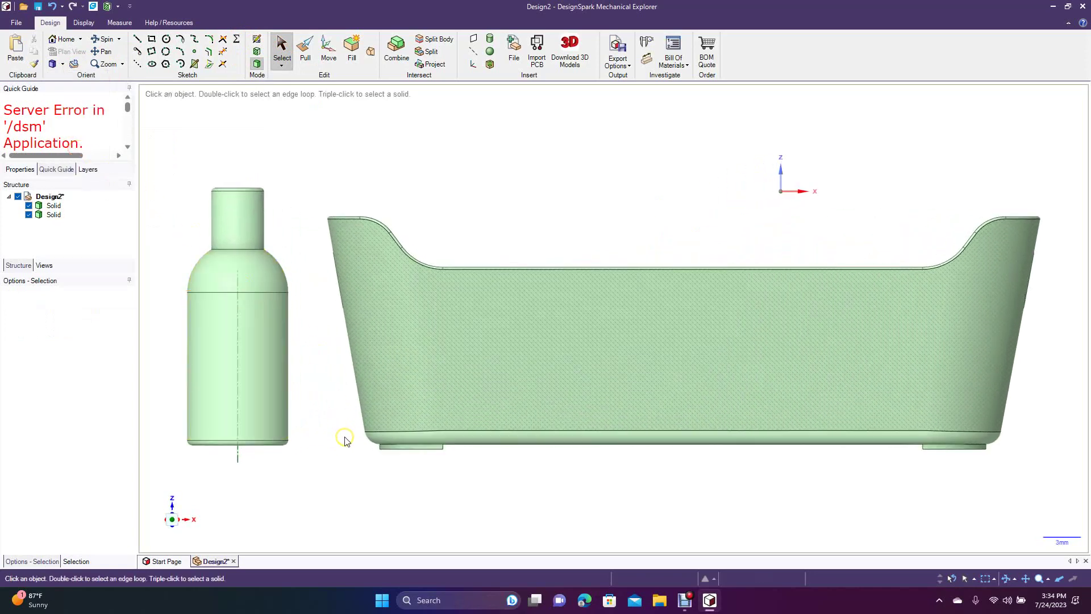
{"action": "left_click", "coordinate": [271, 272]}
{"action": "left_click", "coordinate": [279, 340]}
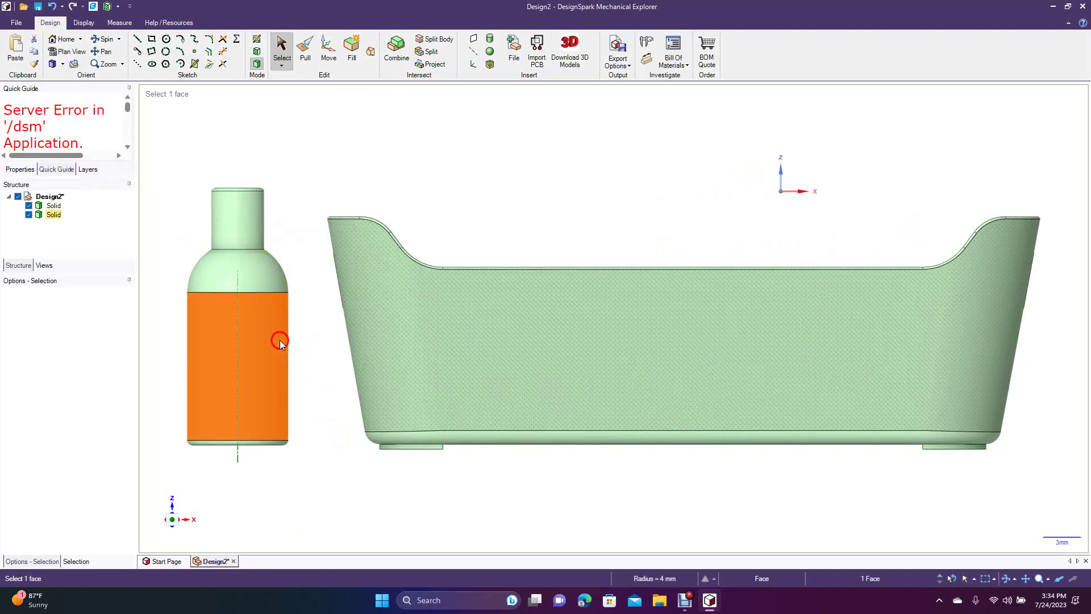
{"action": "left_click", "coordinate": [268, 286], "text": "ctrl"}
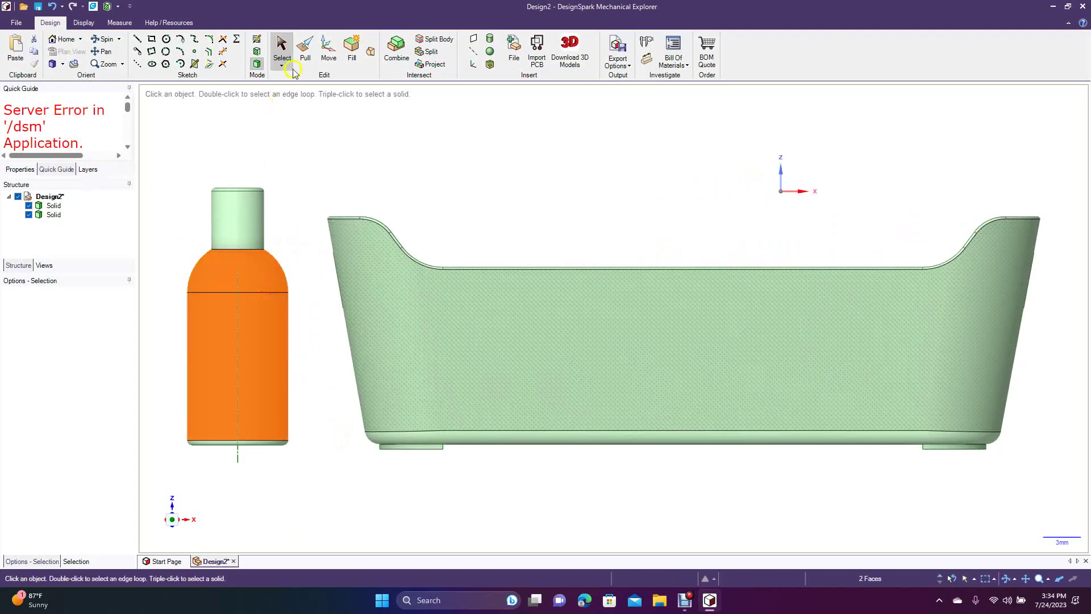
{"action": "left_click", "coordinate": [305, 49]}
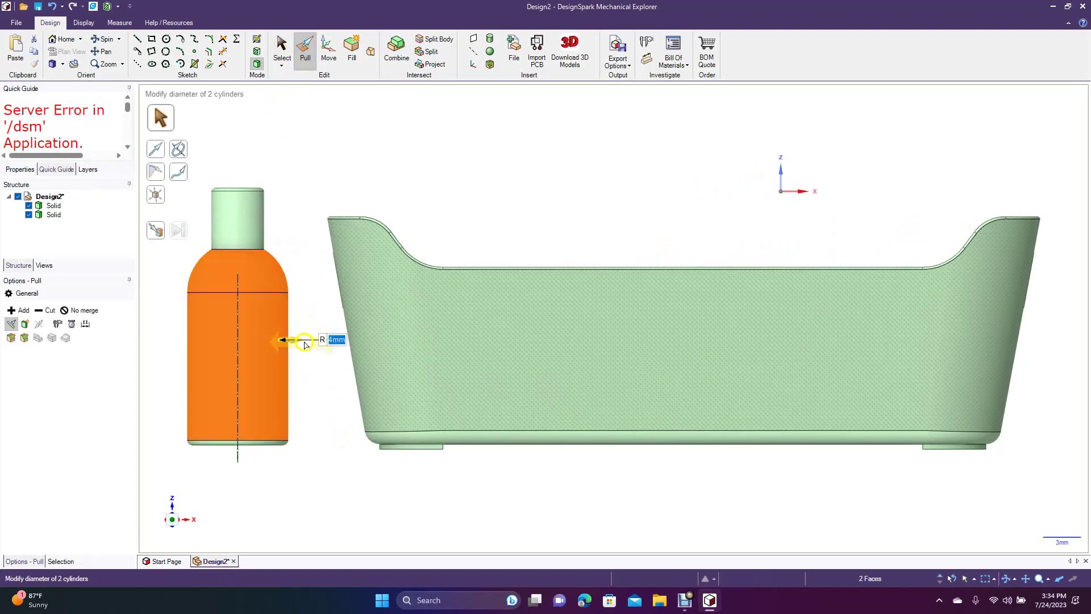
{"action": "type", "text": "3"}
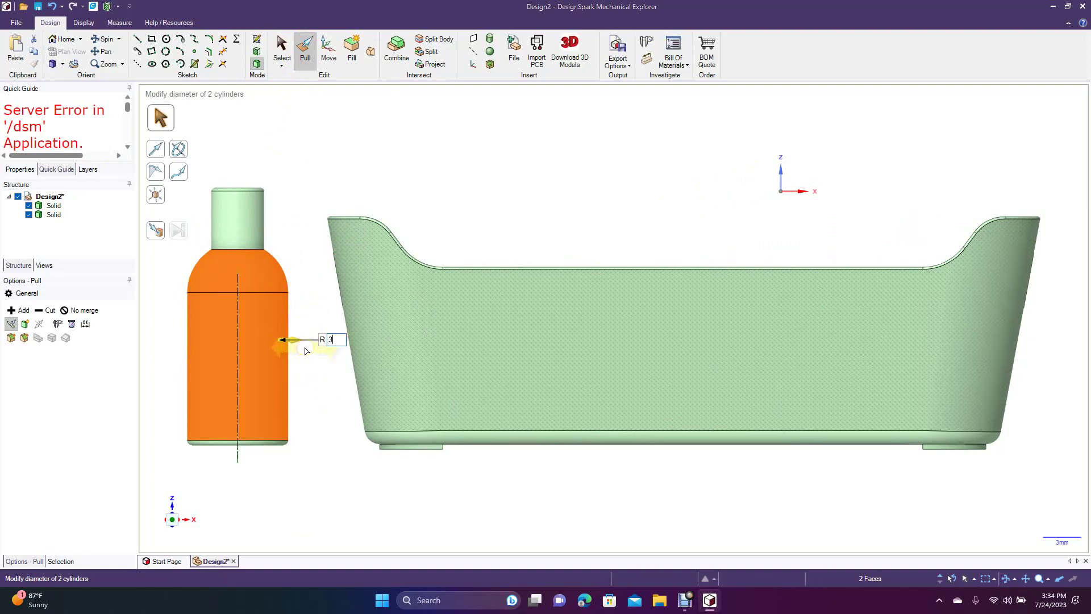
{"action": "key", "text": "Return"}
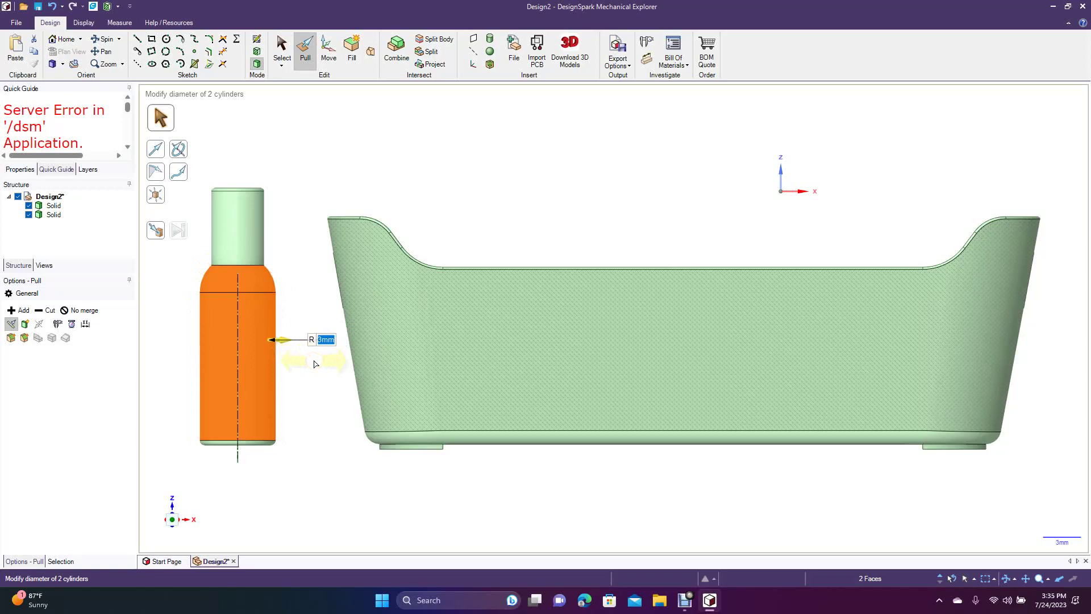
Step: Try a 3.5 mm radius on the bottle's body and shoulder, and settle on 3.2 mm
{"action": "type", "text": "3.5"}
{"action": "key", "text": "Return"}
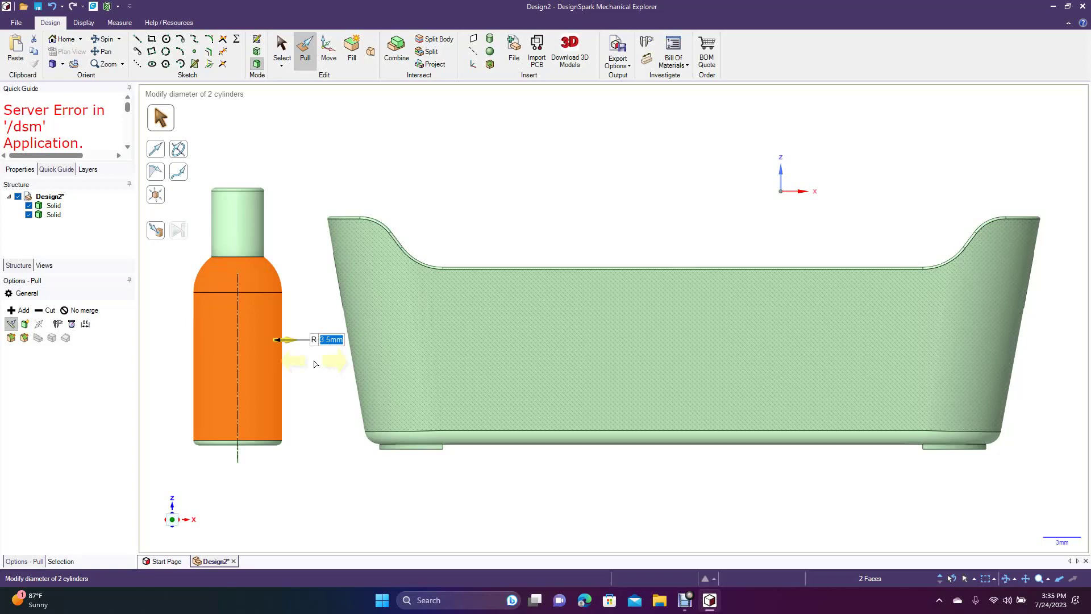
{"action": "type", "text": "3"}
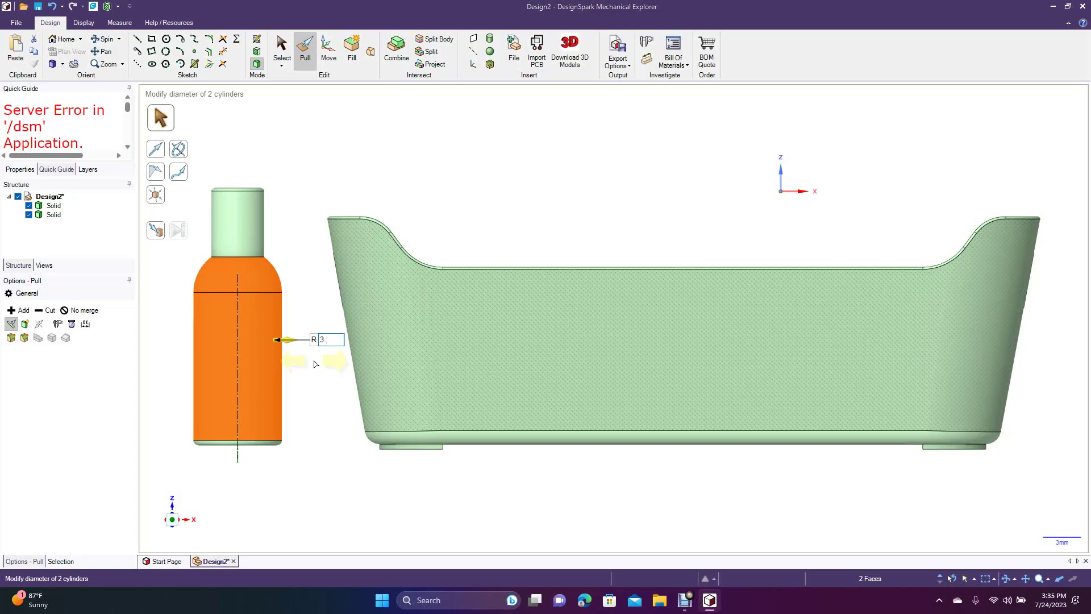
{"action": "type", "text": ".2"}
{"action": "key", "text": "Return"}
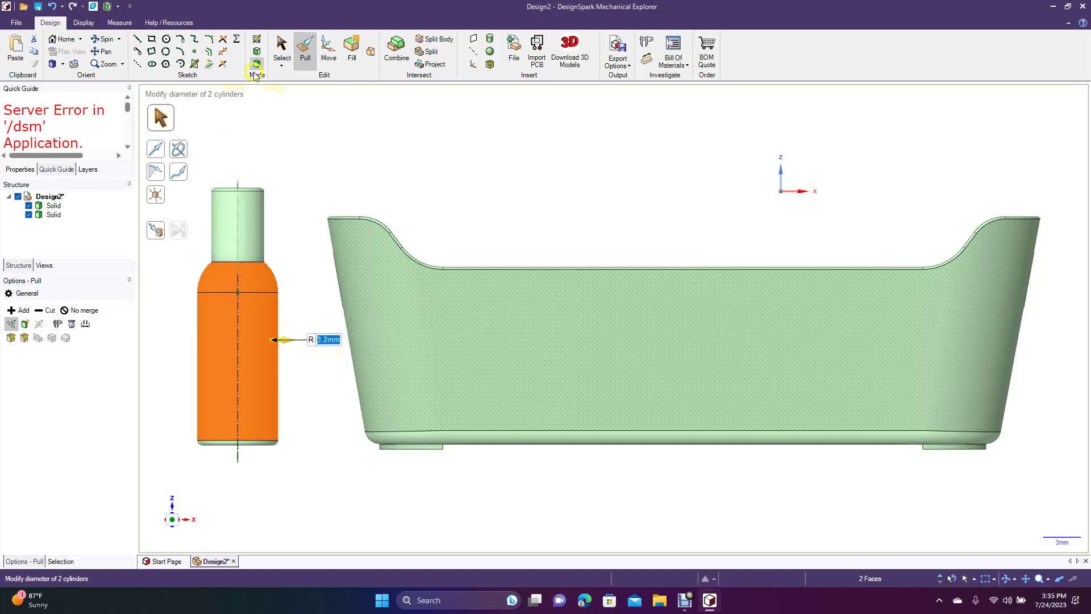
{"action": "left_click", "coordinate": [284, 48]}
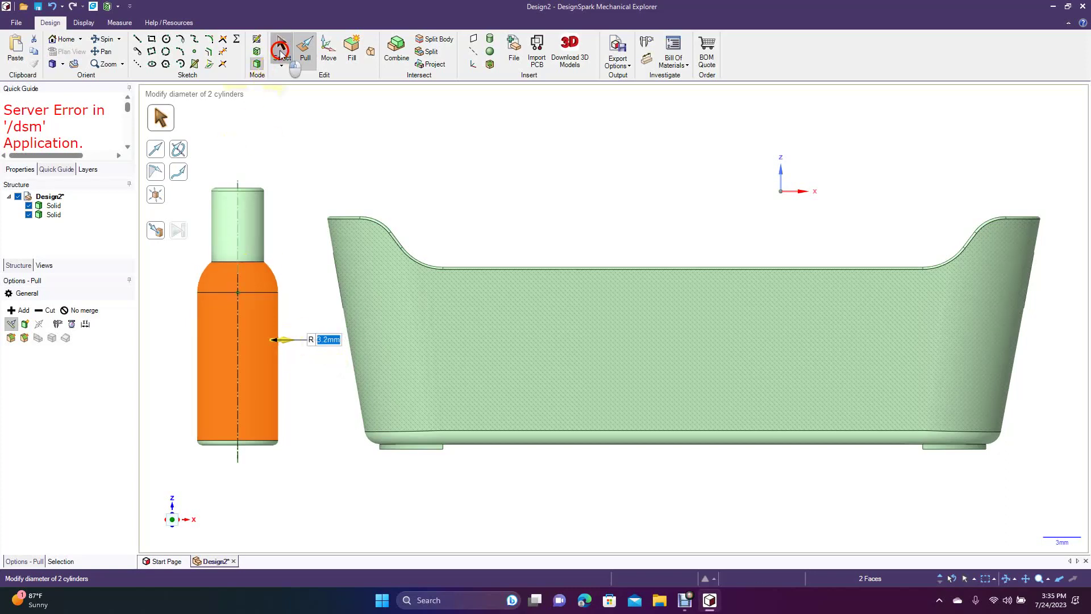
{"action": "left_click", "coordinate": [333, 108]}
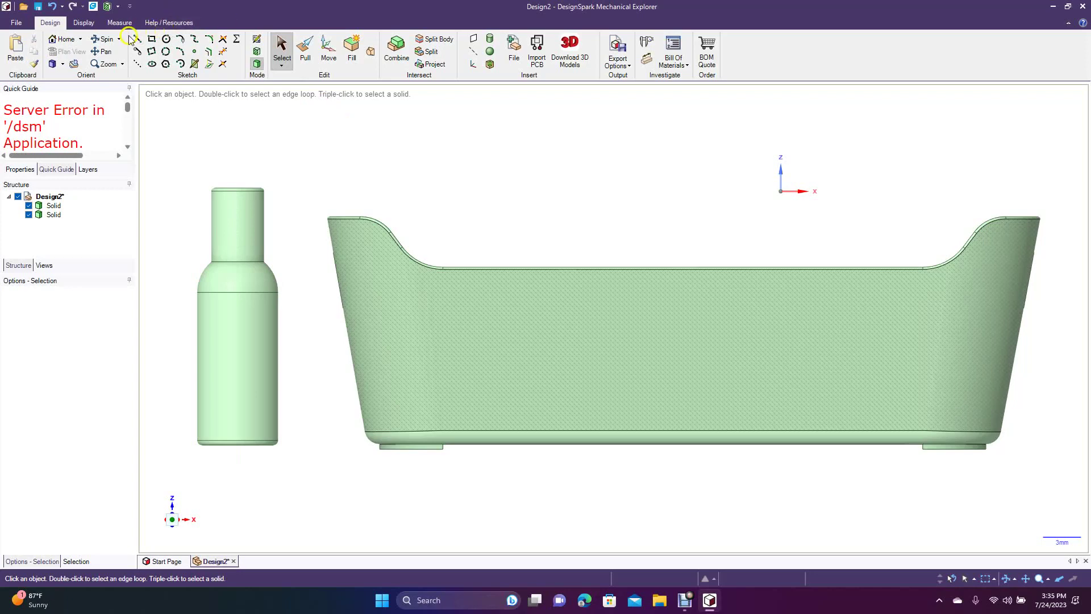
Step: Move the whole bottle along X into the near end of the tub, and raise it by about 0.6 mm
{"action": "left_click", "coordinate": [186, 133]}
{"action": "left_click_drag", "start_coordinate": [172, 135], "coordinate": [310, 481]}
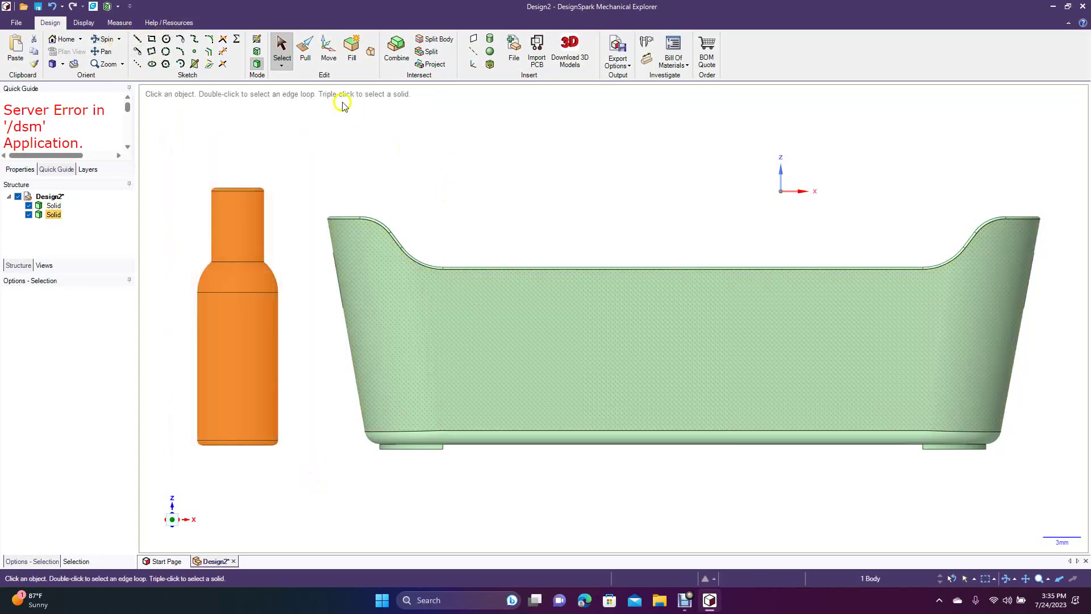
{"action": "left_click", "coordinate": [103, 39]}
{"action": "mouse_move", "coordinate": [440, 183]}
{"action": "left_mouse_down"}
{"action": "mouse_move", "coordinate": [421, 260]}
{"action": "mouse_move", "coordinate": [443, 176]}
{"action": "mouse_move", "coordinate": [438, 204]}
{"action": "mouse_move", "coordinate": [442, 193]}
{"action": "left_mouse_up"}
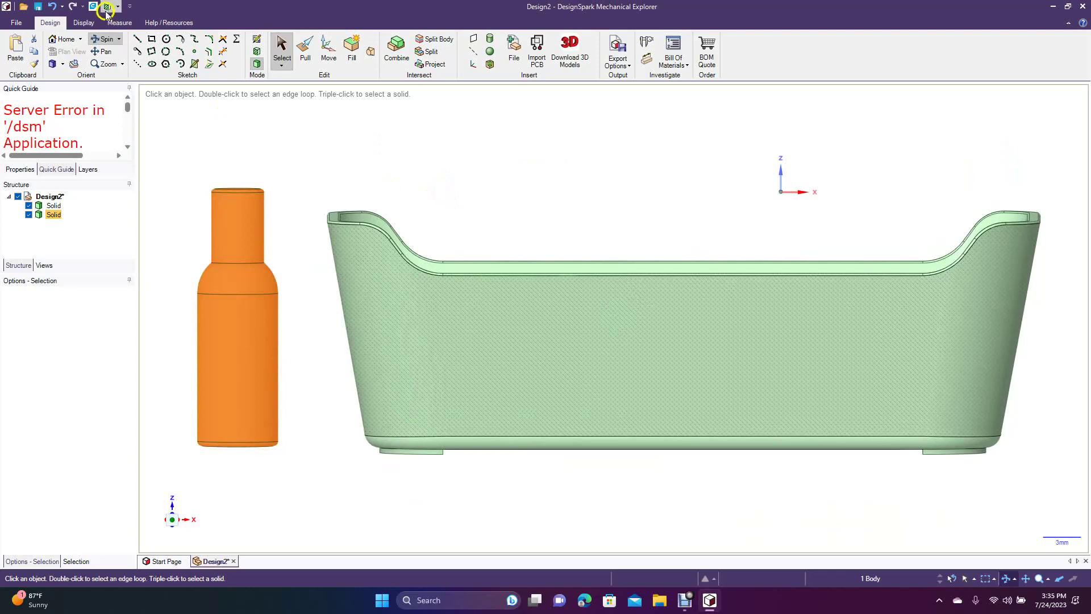
{"action": "left_click", "coordinate": [62, 63]}
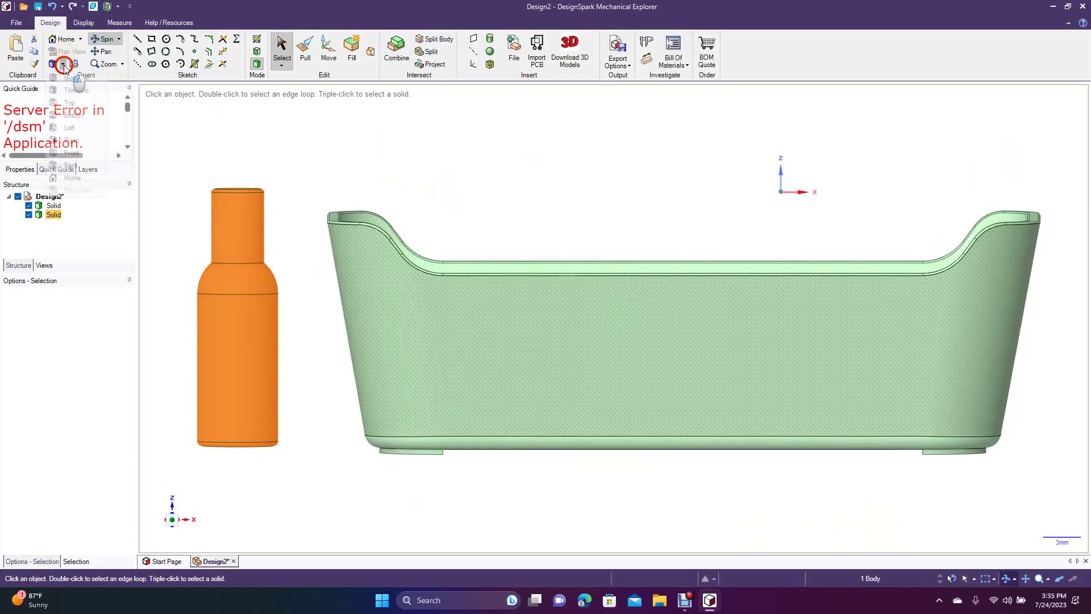
{"action": "left_click", "coordinate": [72, 152]}
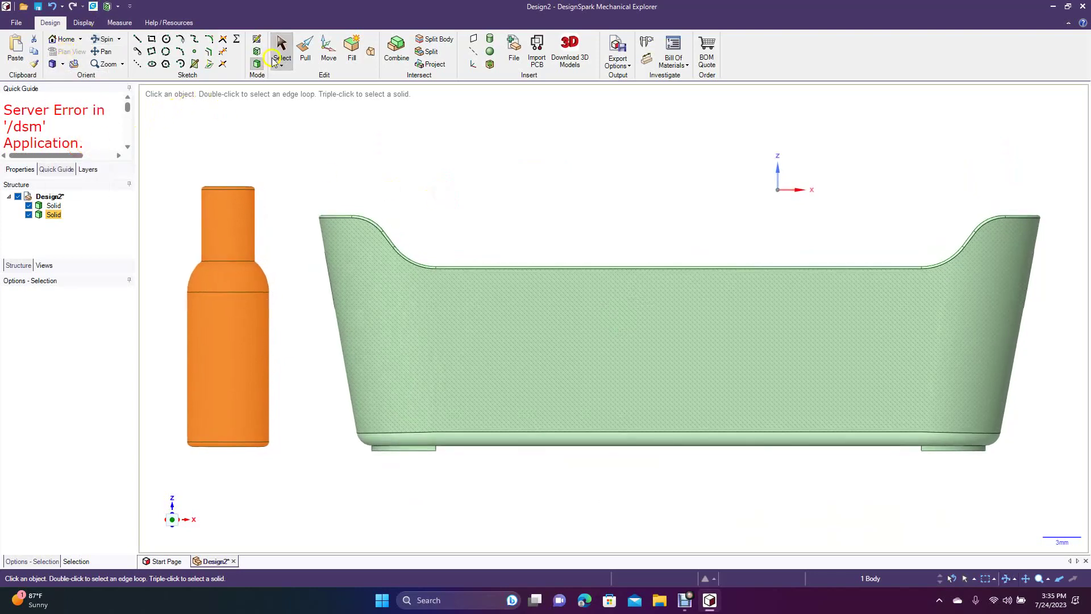
{"action": "left_click", "coordinate": [328, 48]}
{"action": "left_click_drag", "start_coordinate": [228, 265], "coordinate": [227, 258]}
{"action": "left_click_drag", "start_coordinate": [272, 313], "coordinate": [477, 312]}
{"action": "left_click_drag", "start_coordinate": [434, 265], "coordinate": [433, 257]}
Step: Copy the bottle three times inside the tub: one about 7.4 mm along X, one behind the pair and one in front
{"action": "left_click", "coordinate": [104, 38]}
{"action": "left_click_drag", "start_coordinate": [210, 234], "coordinate": [204, 342]}
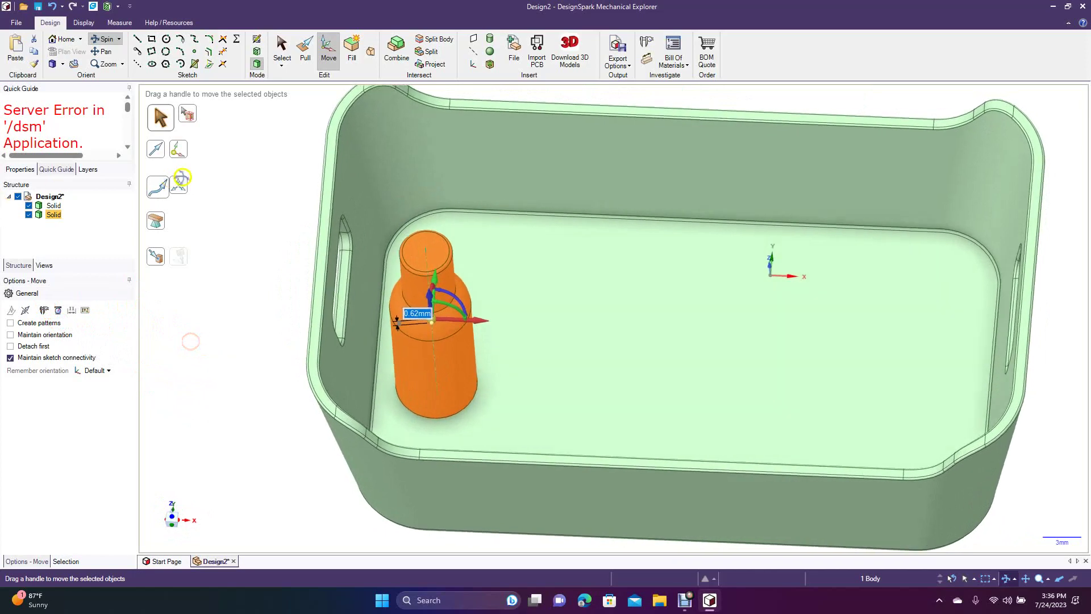
{"action": "left_click", "coordinate": [325, 52]}
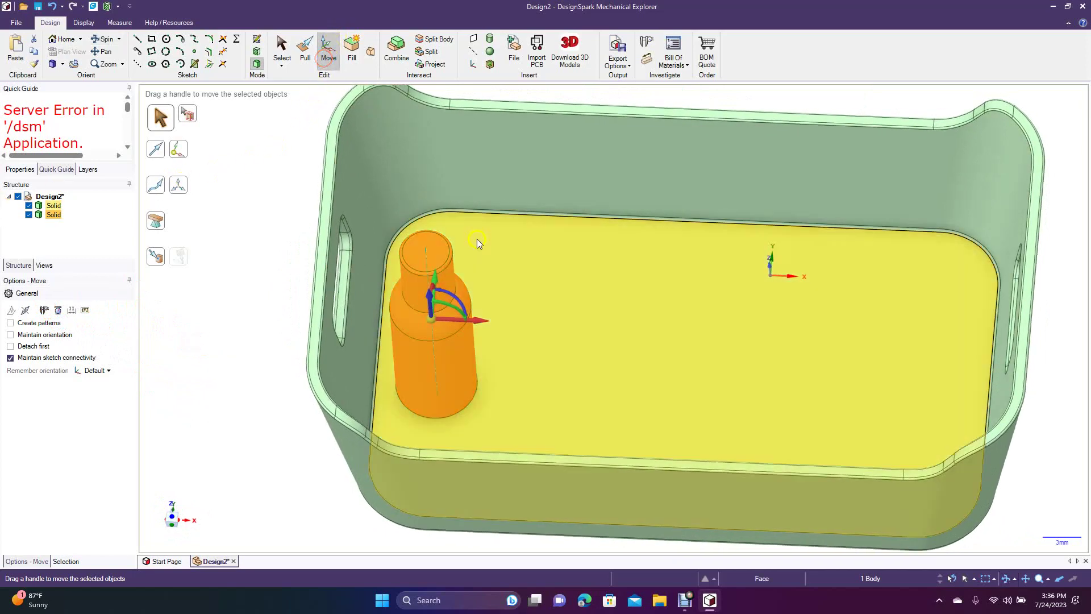
{"action": "left_click_drag", "start_coordinate": [486, 321], "coordinate": [575, 338], "text": "ctrl"}
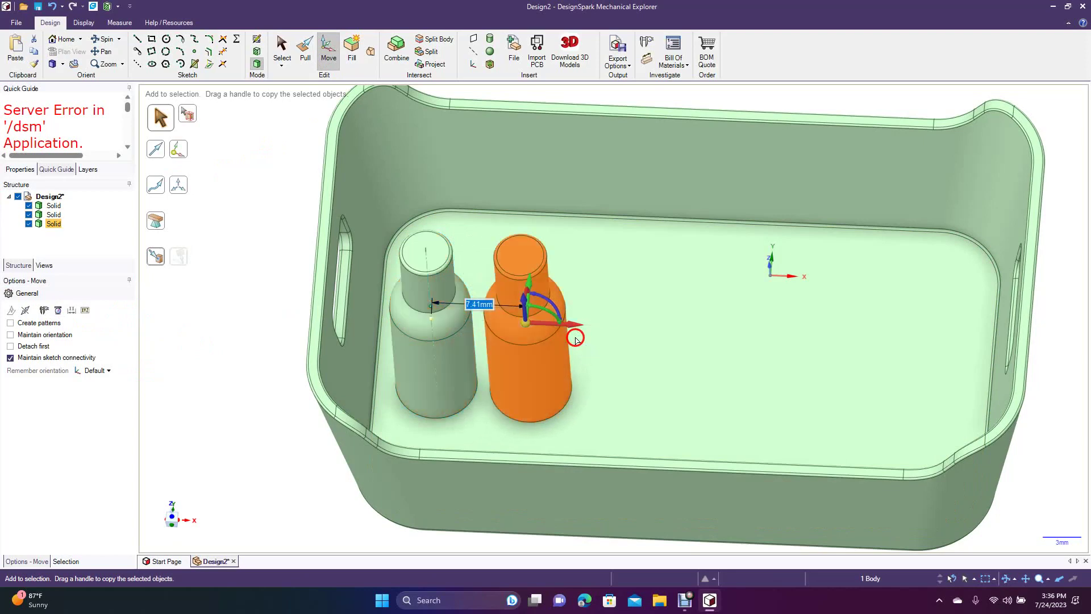
{"action": "left_click_drag", "start_coordinate": [531, 282], "coordinate": [532, 230], "text": "ctrl"}
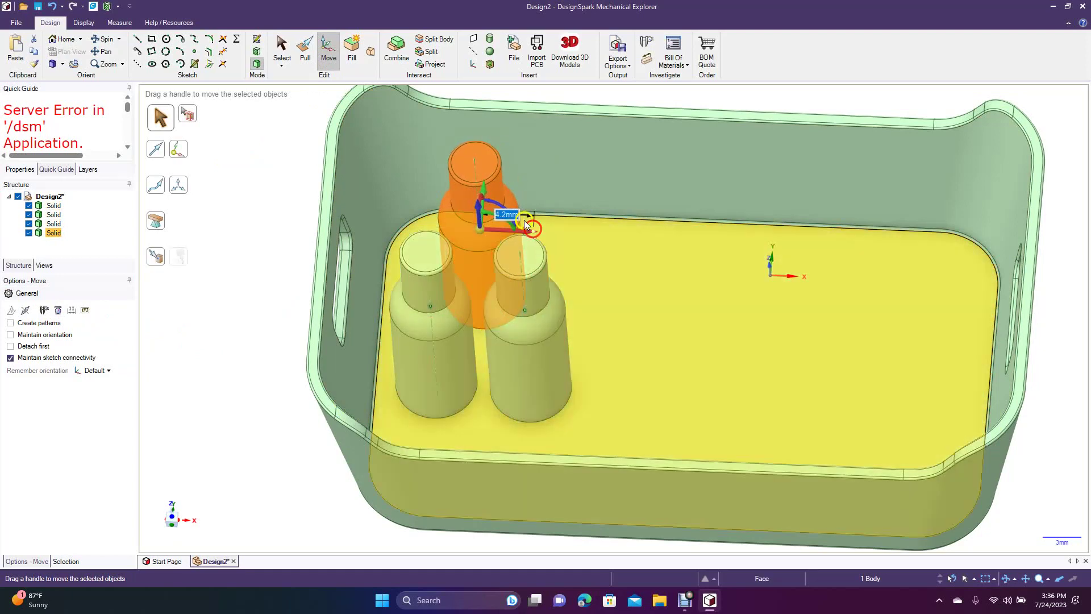
{"action": "left_click_drag", "start_coordinate": [484, 193], "coordinate": [462, 372], "text": "ctrl"}
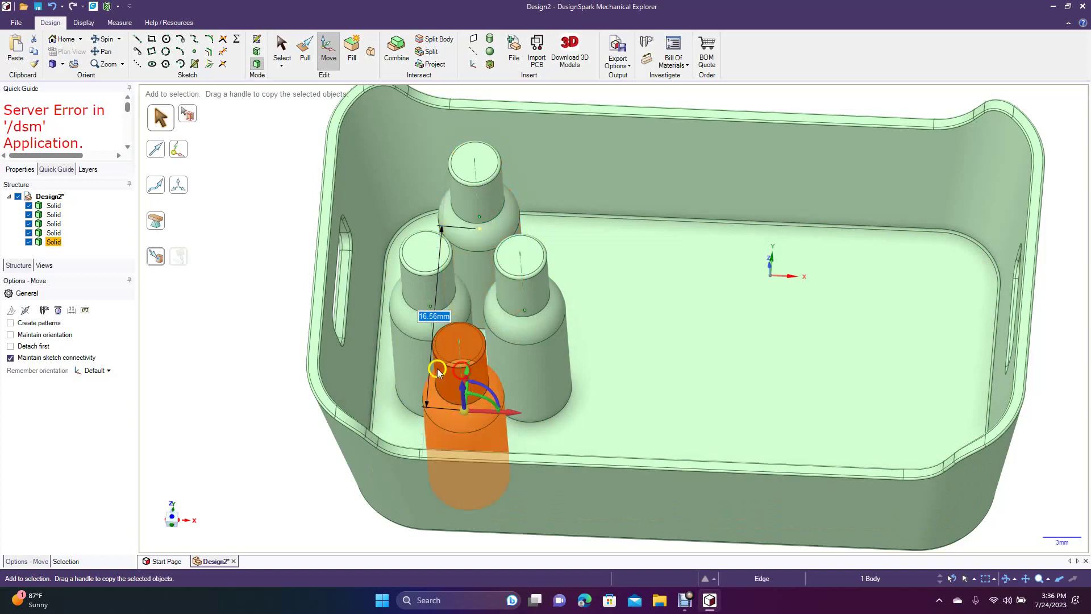
{"action": "left_click", "coordinate": [252, 327]}
Step: Move all four bottles together about 1.5 mm toward the tub's back wall and about 0.5 mm toward the nearest end wall
{"action": "left_click", "coordinate": [98, 41]}
{"action": "mouse_move", "coordinate": [231, 188]}
{"action": "left_mouse_down"}
{"action": "mouse_move", "coordinate": [243, 212]}
{"action": "mouse_move", "coordinate": [241, 263]}
{"action": "mouse_move", "coordinate": [231, 260]}
{"action": "mouse_move", "coordinate": [241, 261]}
{"action": "mouse_move", "coordinate": [247, 129]}
{"action": "mouse_move", "coordinate": [258, 159]}
{"action": "mouse_move", "coordinate": [236, 232]}
{"action": "mouse_move", "coordinate": [243, 254]}
{"action": "left_mouse_up"}
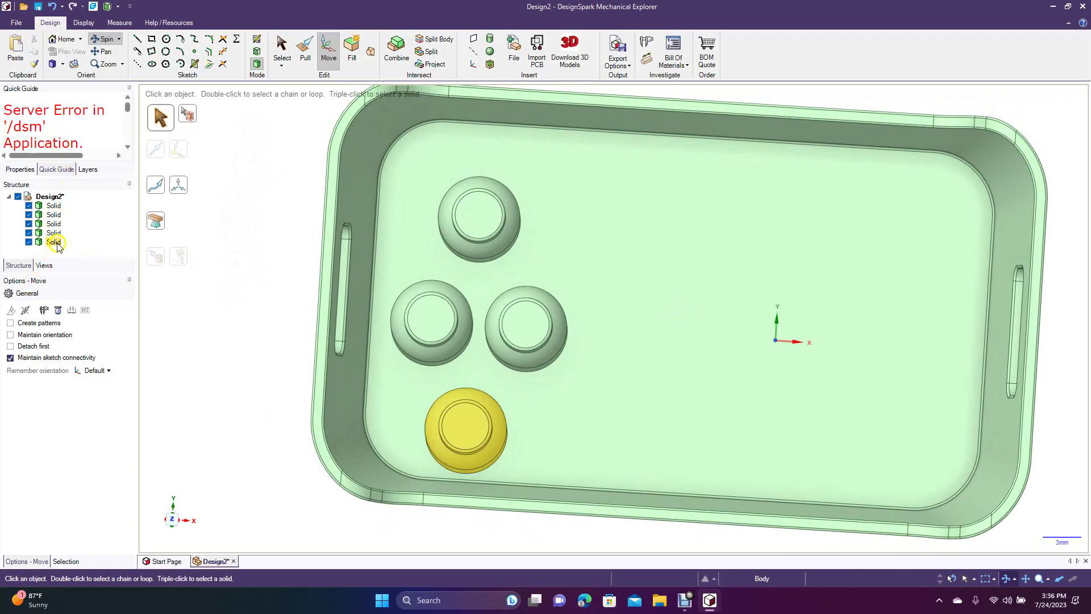
{"action": "left_click", "coordinate": [54, 216]}
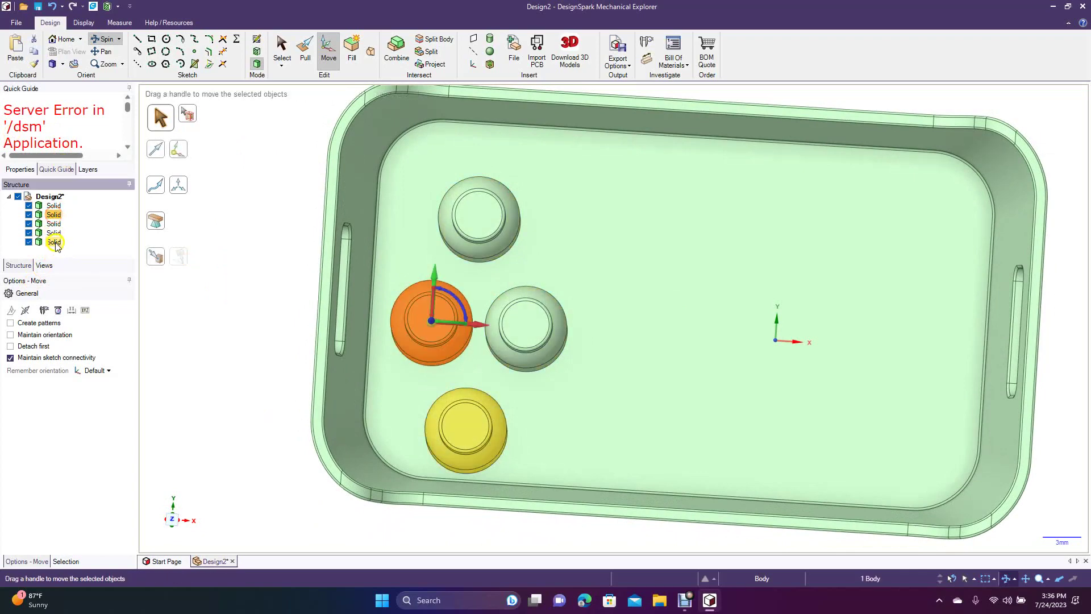
{"action": "left_click", "coordinate": [55, 242], "text": "shift"}
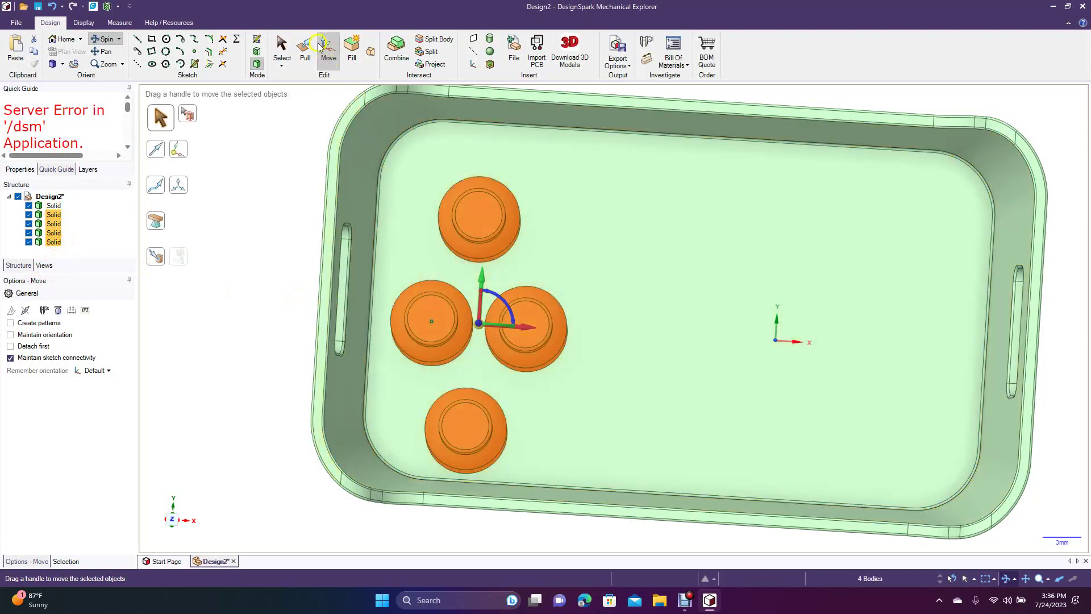
{"action": "left_click", "coordinate": [318, 44]}
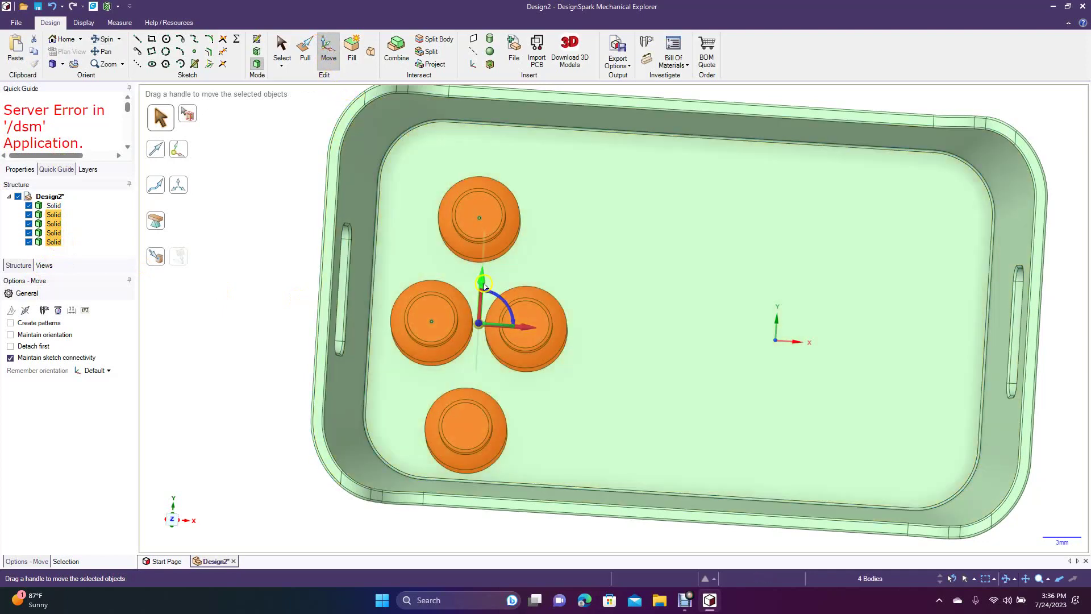
{"action": "left_click_drag", "start_coordinate": [483, 281], "coordinate": [482, 262]}
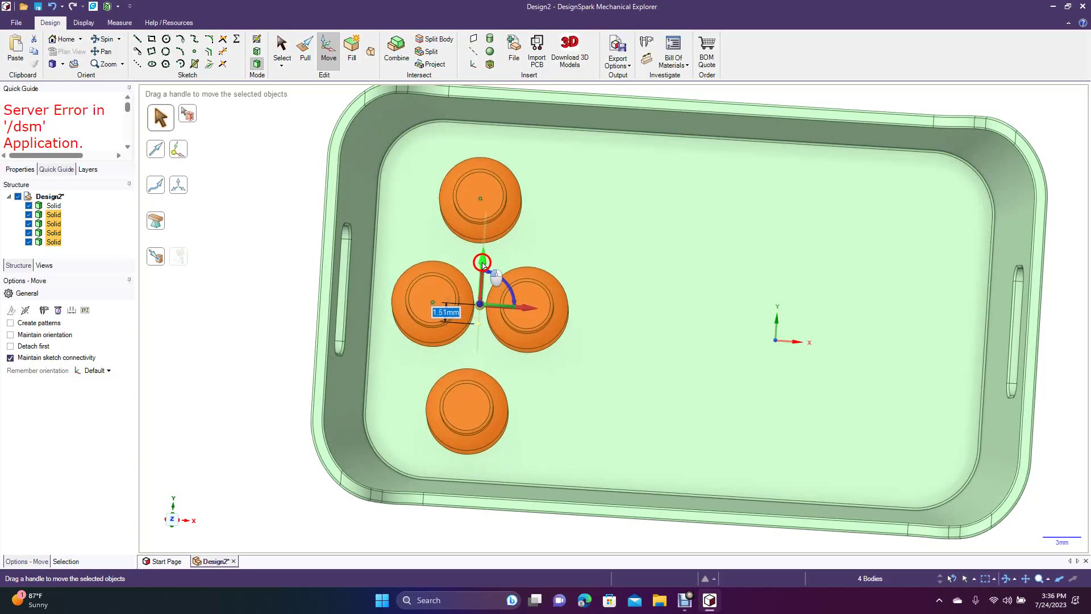
{"action": "left_click_drag", "start_coordinate": [520, 308], "coordinate": [422, 293]}
{"action": "left_click", "coordinate": [305, 219]}
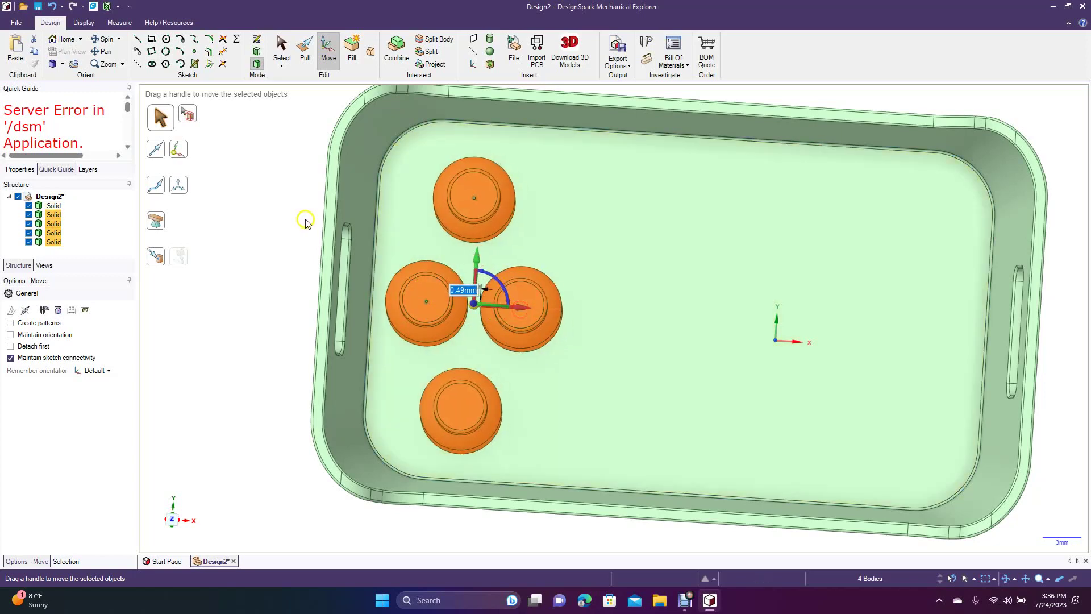
Step: Copy the group of four bottles about 31 mm along X to the opposite end of the tub
{"action": "left_click", "coordinate": [108, 41]}
{"action": "left_click_drag", "start_coordinate": [244, 295], "coordinate": [259, 237]}
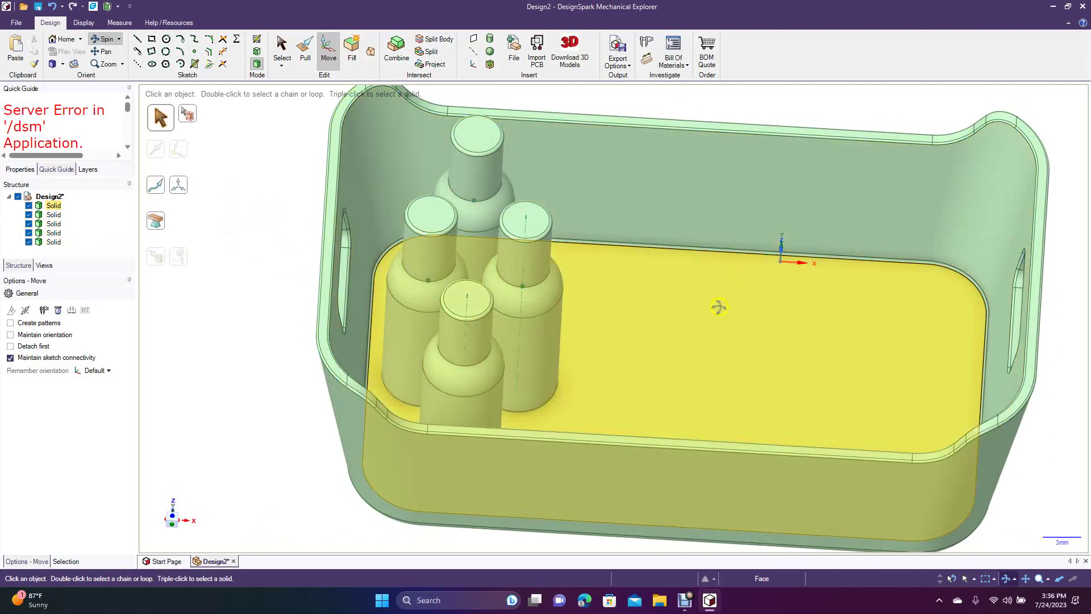
{"action": "left_click_drag", "start_coordinate": [219, 256], "coordinate": [220, 297]}
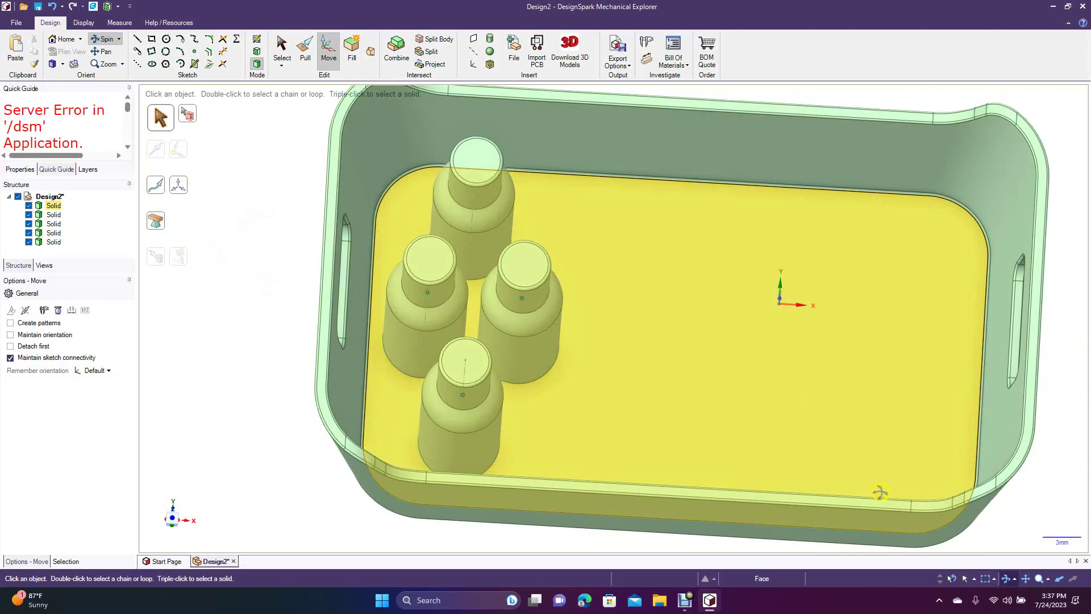
{"action": "left_click_drag", "start_coordinate": [294, 284], "coordinate": [283, 260]}
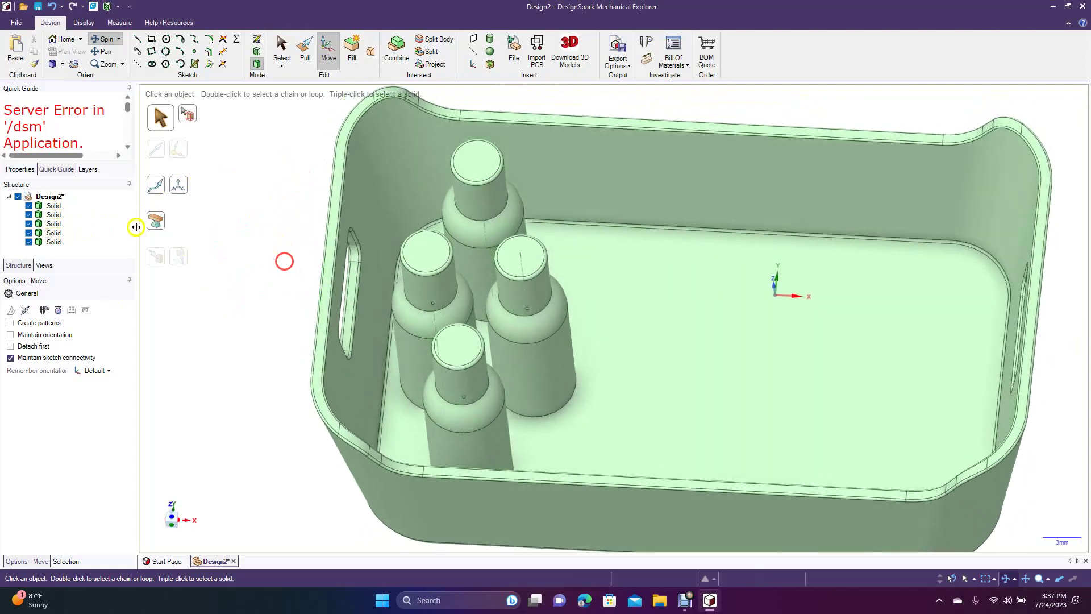
{"action": "left_click", "coordinate": [54, 215]}
{"action": "left_click", "coordinate": [54, 242], "text": "shift"}
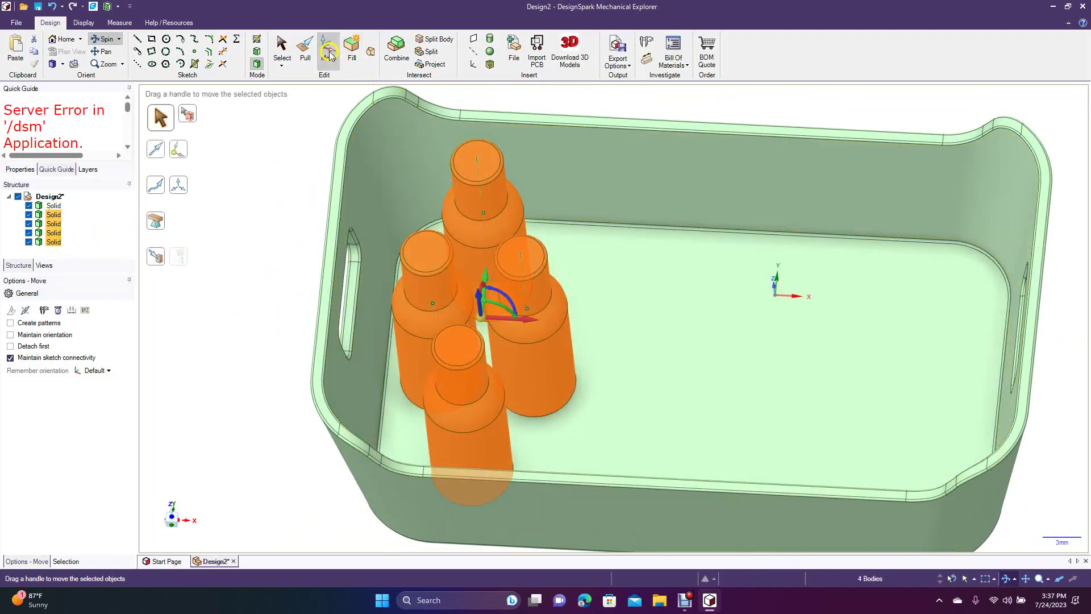
{"action": "key", "text": "ctrl"}
{"action": "left_click_drag", "start_coordinate": [529, 321], "coordinate": [910, 397], "text": "ctrl"}
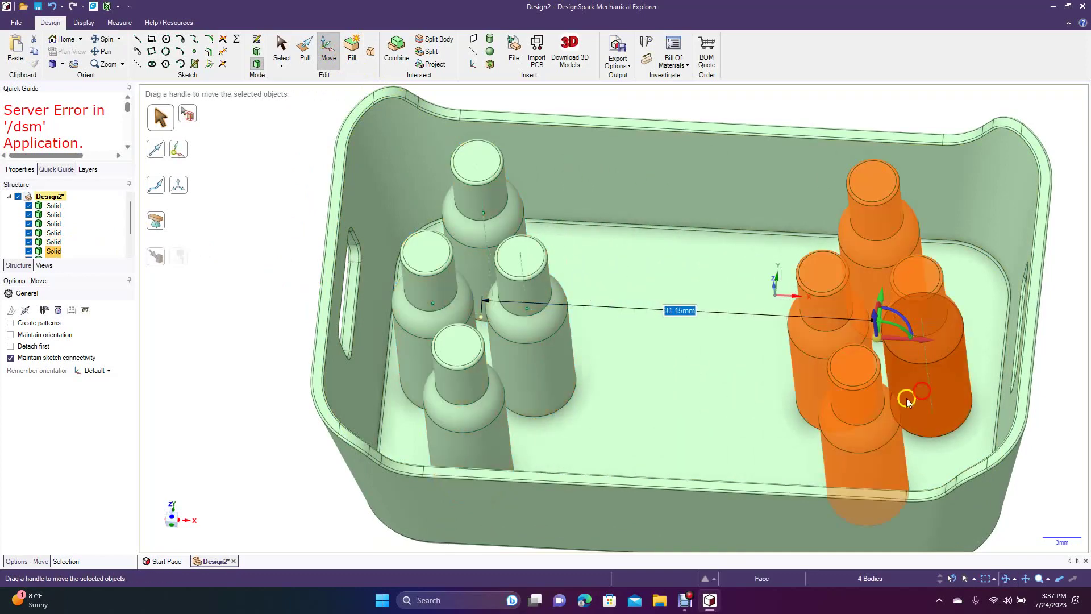
{"action": "left_click", "coordinate": [305, 487]}
Step: Show the model from the front and save it to the desktop as Design2 in DS Mechanical (.rsdocx) format
{"action": "left_click", "coordinate": [70, 65]}
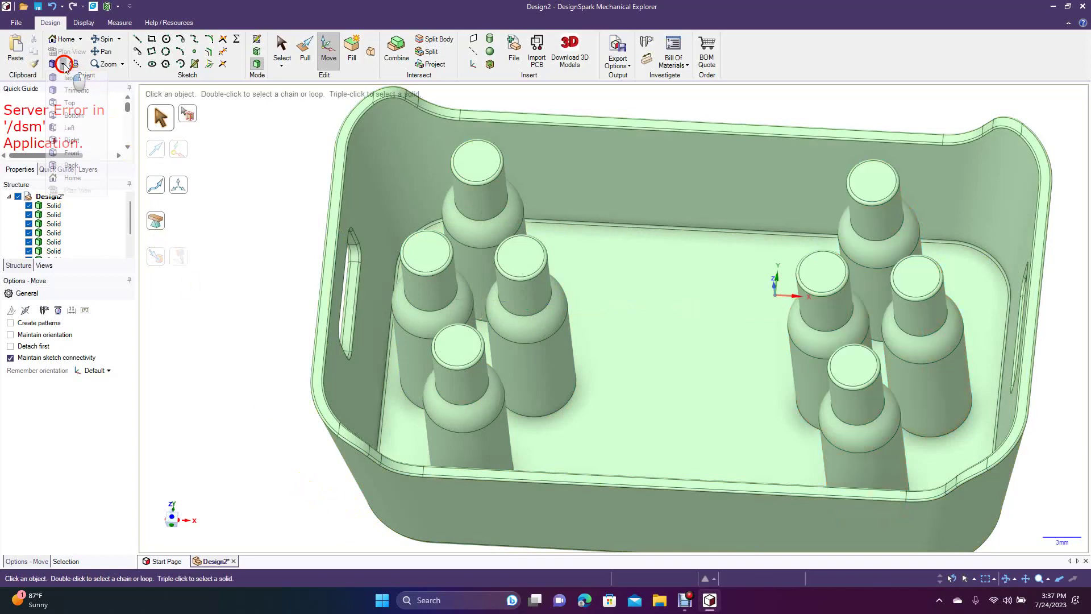
{"action": "left_click", "coordinate": [80, 153]}
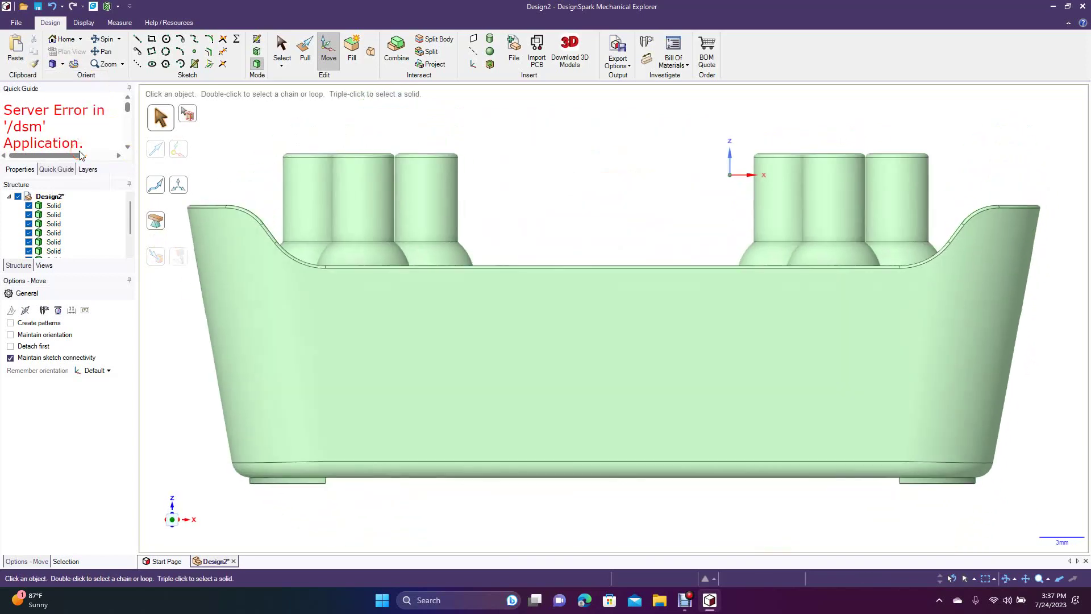
{"action": "left_click", "coordinate": [26, 24]}
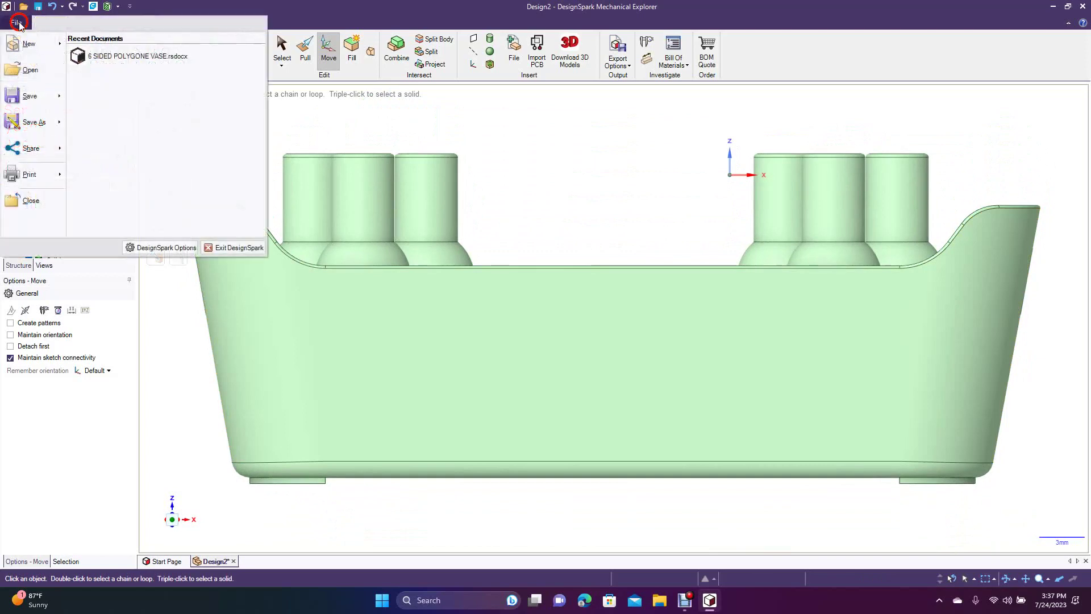
{"action": "left_click", "coordinate": [25, 99]}
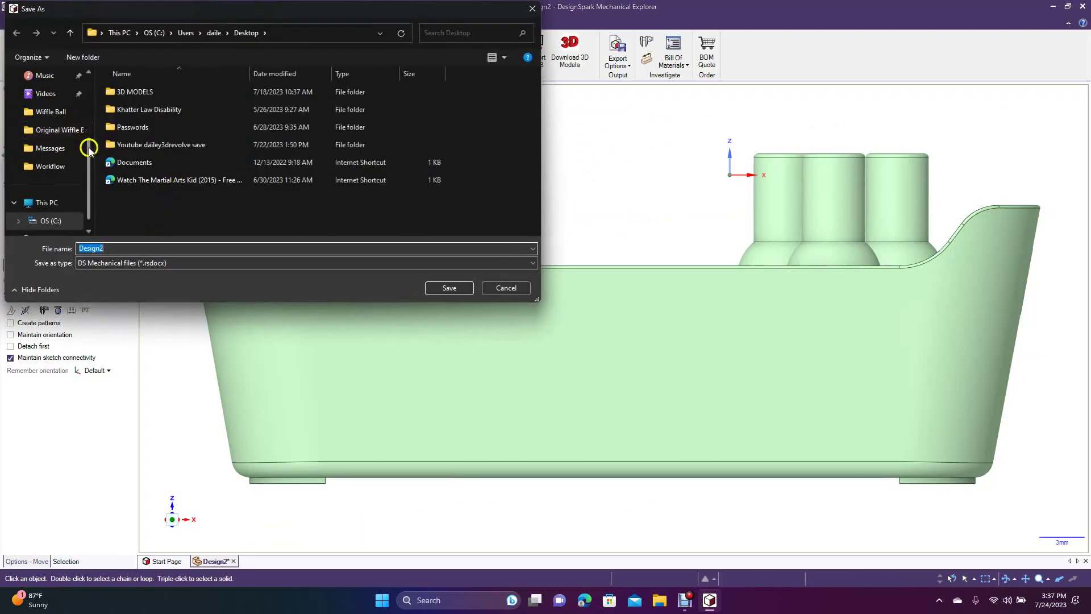
{"action": "left_click_drag", "start_coordinate": [89, 149], "coordinate": [80, 90]}
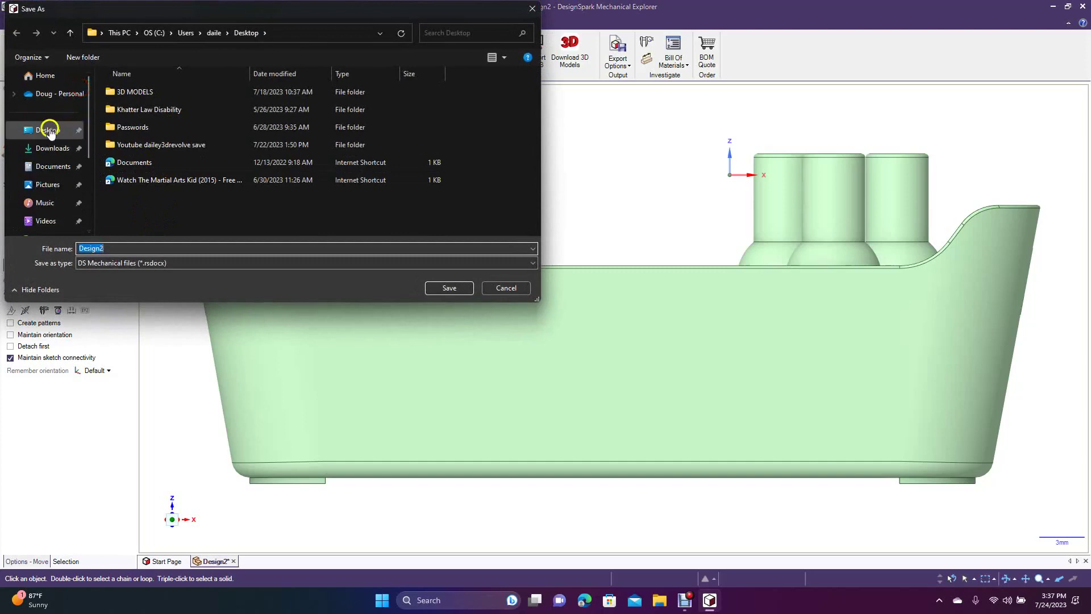
{"action": "left_click", "coordinate": [49, 130]}
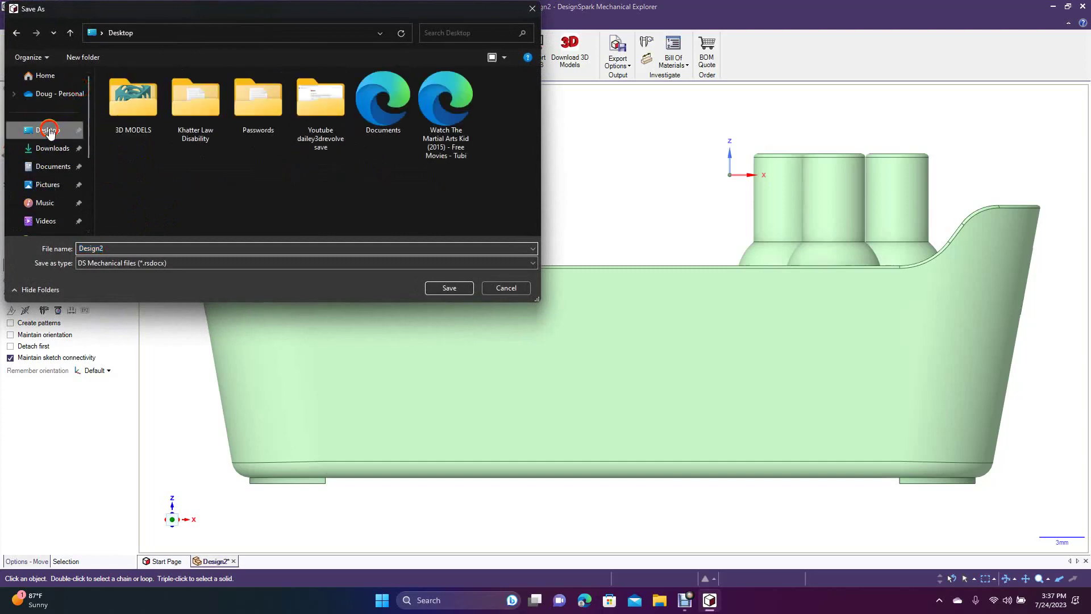
{"action": "left_click", "coordinate": [458, 289]}
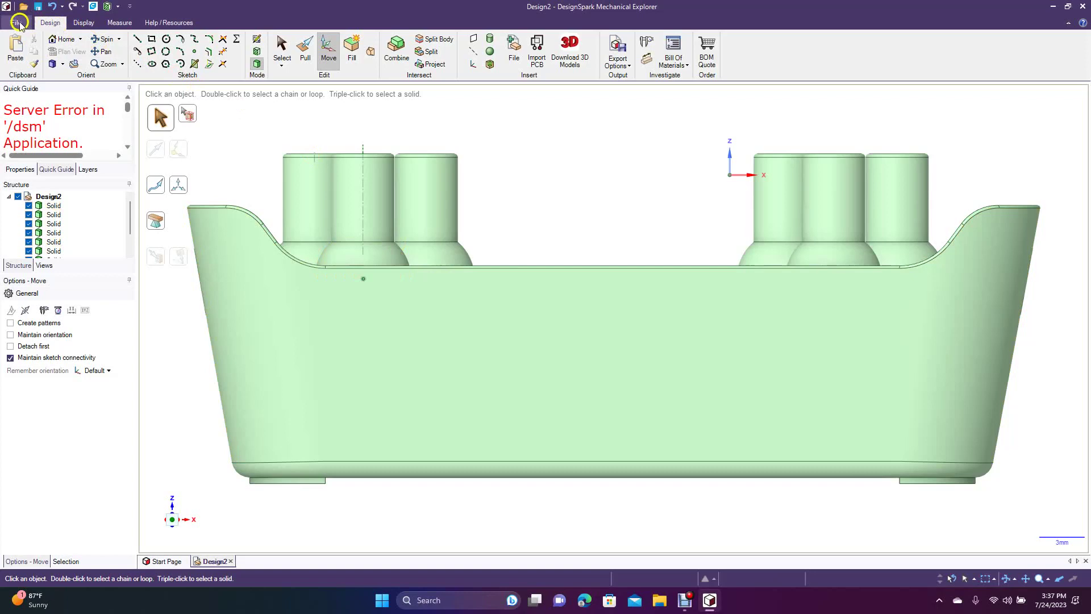
Step: Save a copy of the design to the desktop as Design2 in STL format
{"action": "left_click", "coordinate": [16, 22]}
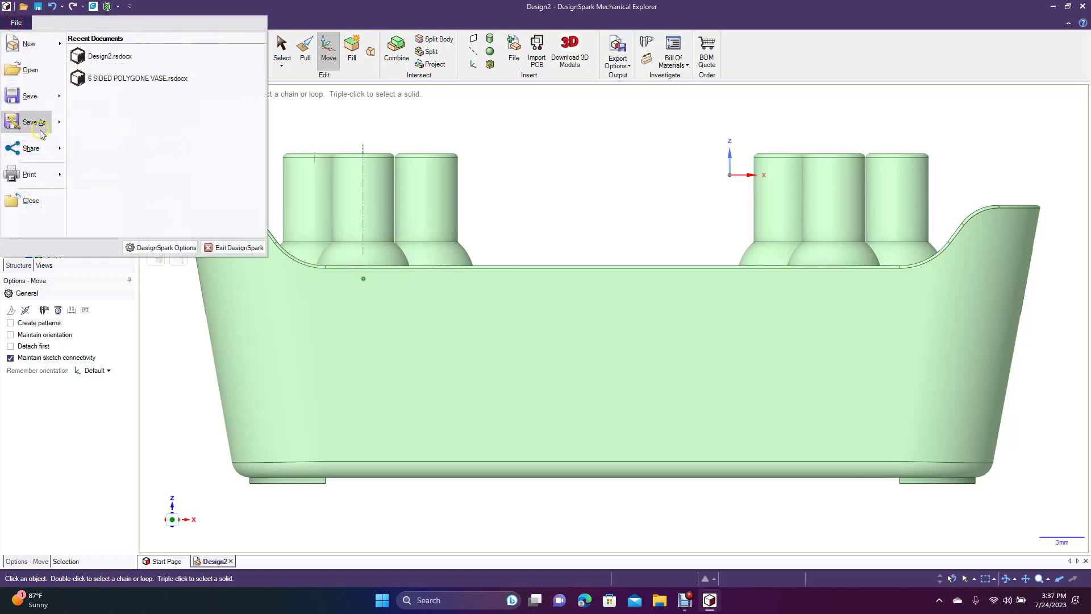
{"action": "mouse_move", "coordinate": [41, 130]}
{"action": "left_click", "coordinate": [99, 58]}
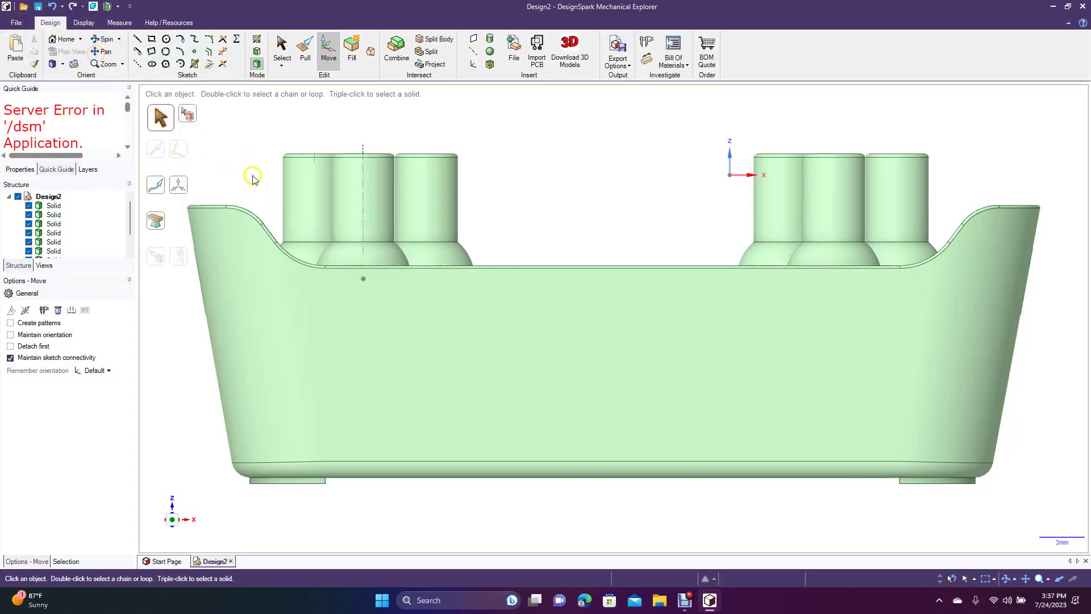
{"action": "left_click", "coordinate": [118, 263]}
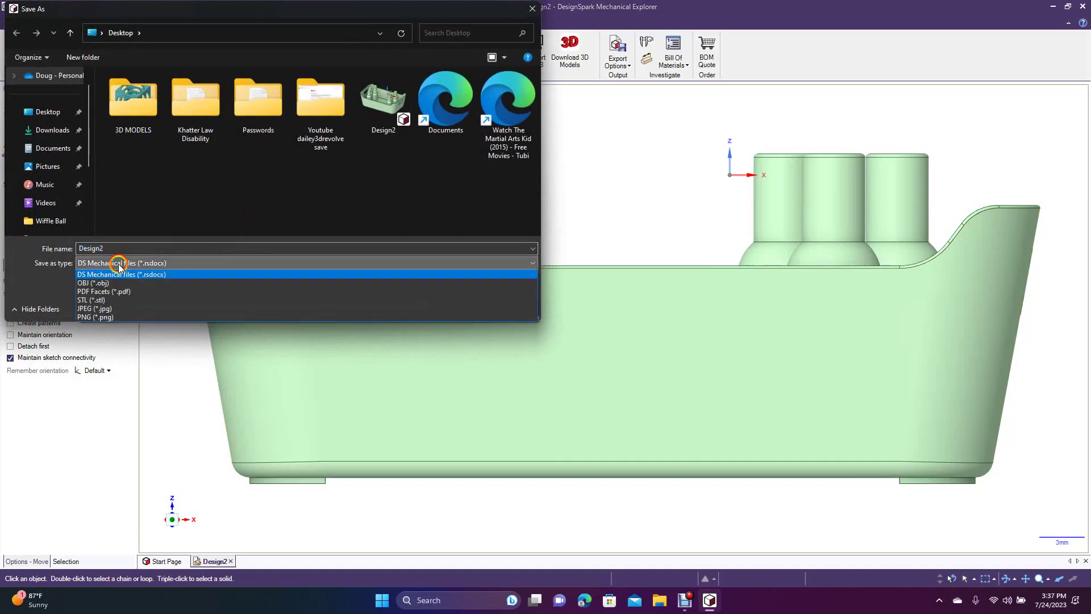
{"action": "left_click", "coordinate": [111, 299]}
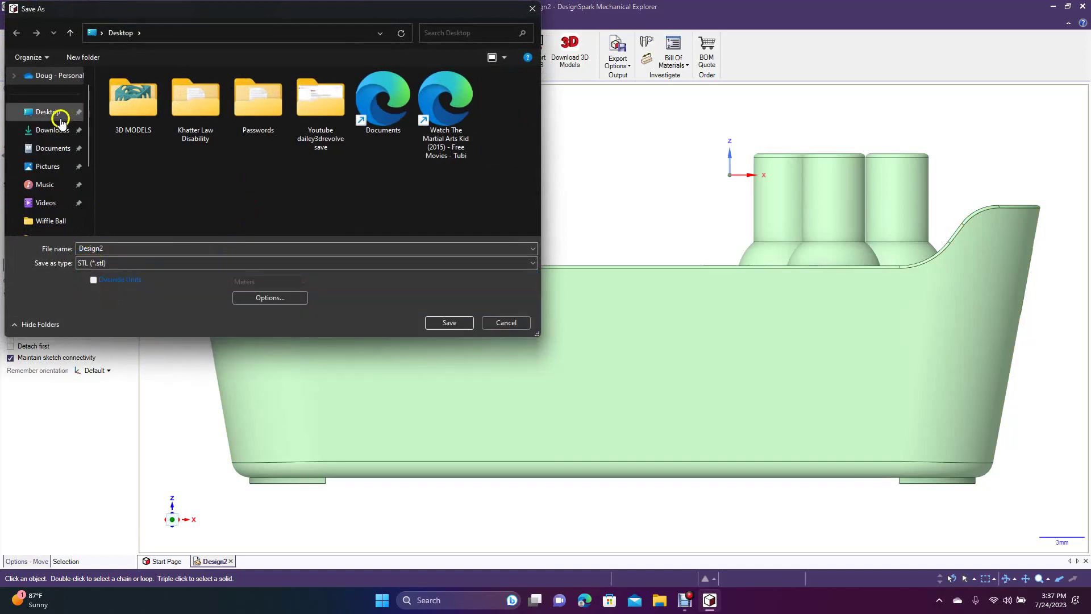
{"action": "left_click", "coordinate": [48, 112]}
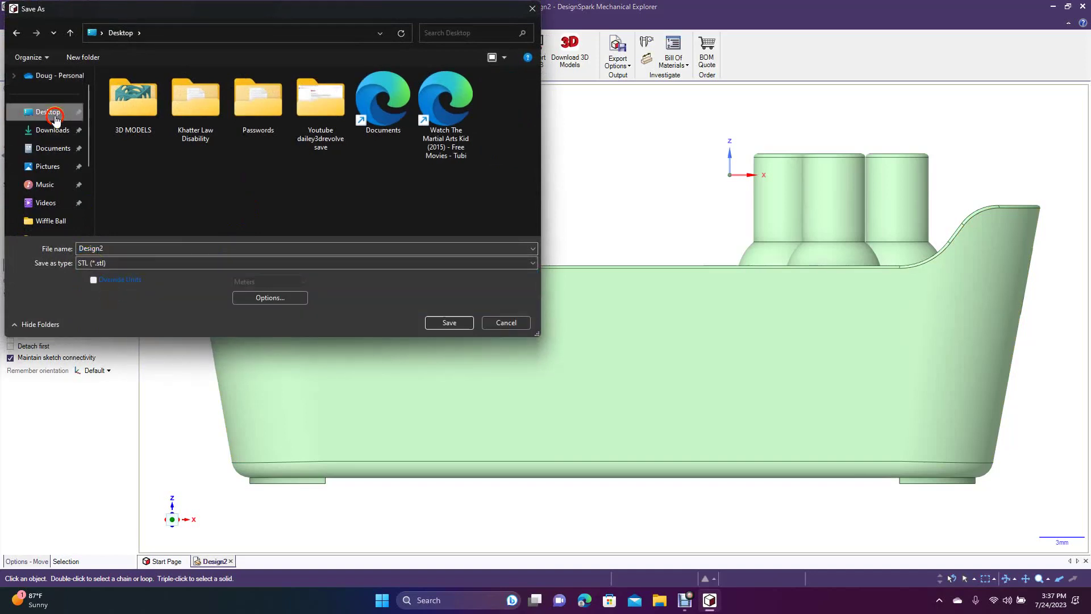
{"action": "left_click", "coordinate": [449, 323]}
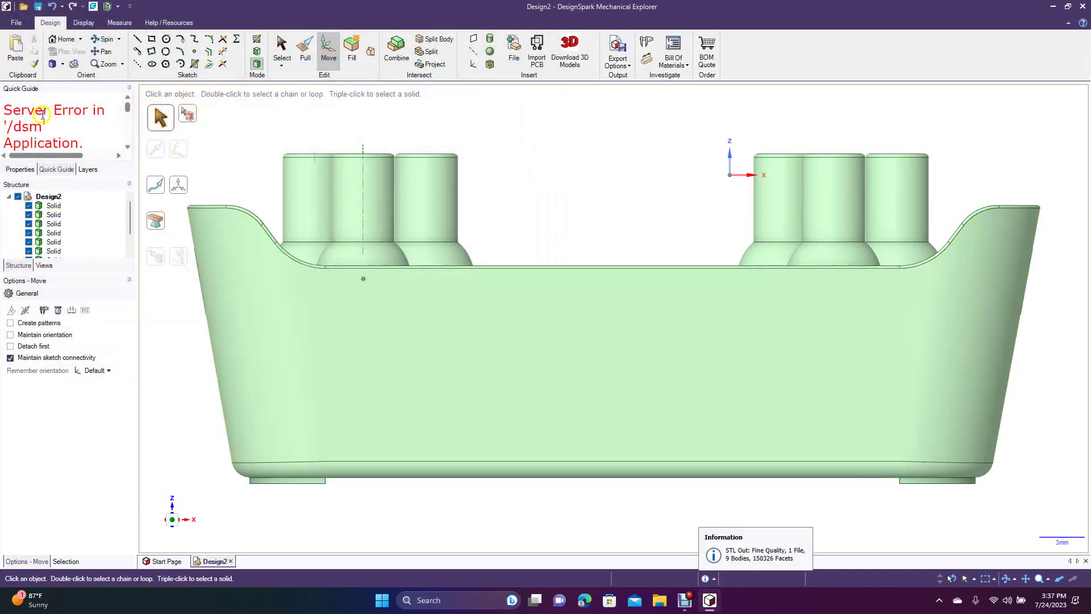
Step: Switch to Rhino 7 by opening the exported Design2 STL from the desktop there, importing it in millimeters with a 22.5-degree weld angle and disjoint meshes split
{"action": "left_click", "coordinate": [108, 39]}
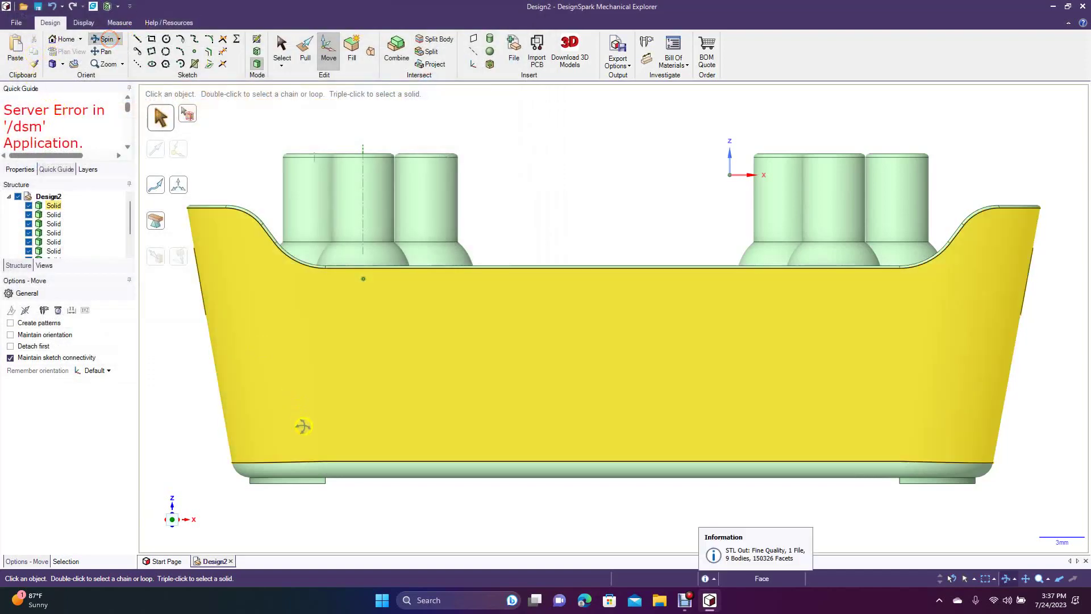
{"action": "left_click_drag", "start_coordinate": [335, 414], "coordinate": [370, 500]}
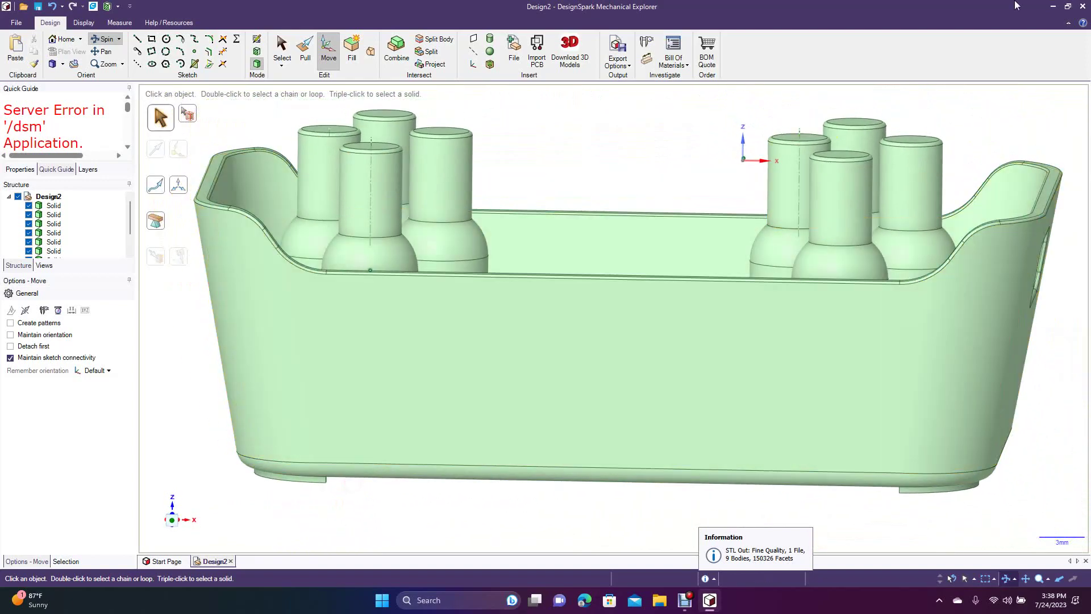
{"action": "left_click", "coordinate": [1054, 7]}
{"action": "left_click", "coordinate": [597, 267]}
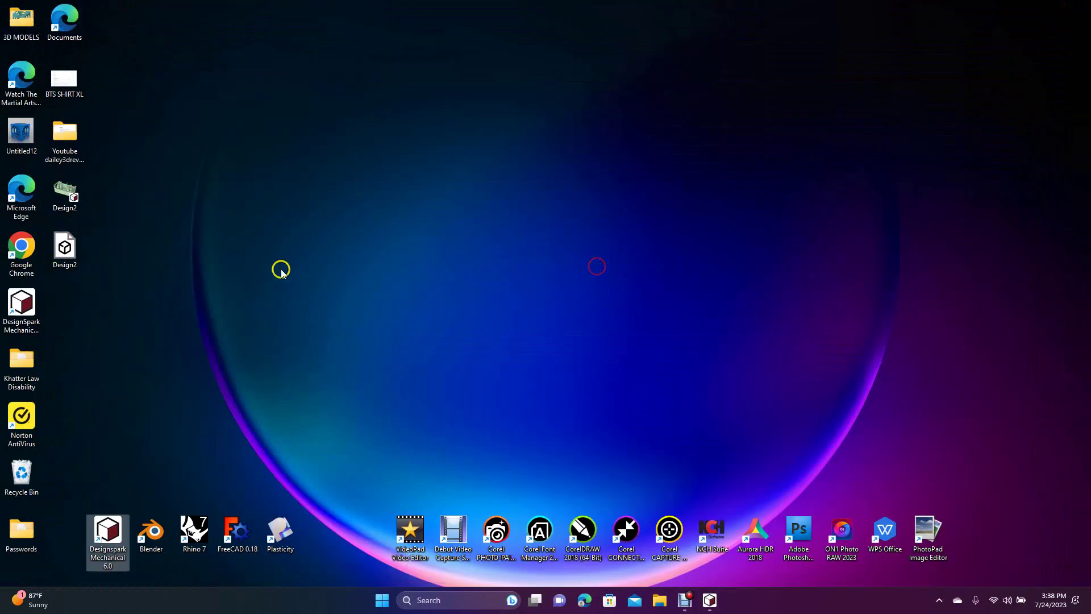
{"action": "left_click_drag", "start_coordinate": [67, 247], "coordinate": [197, 526]}
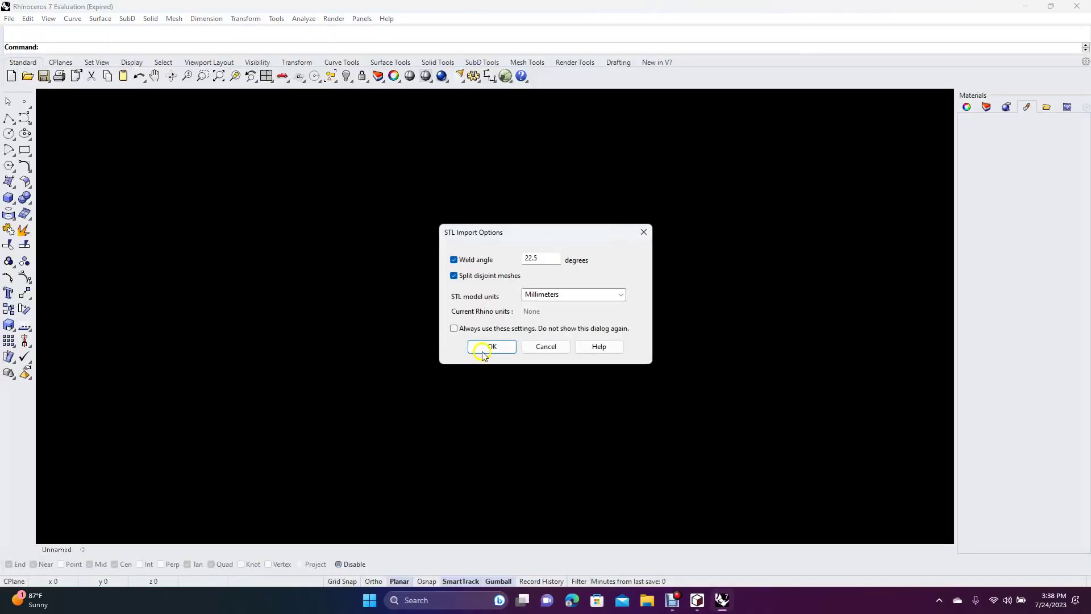
{"action": "left_click", "coordinate": [492, 347]}
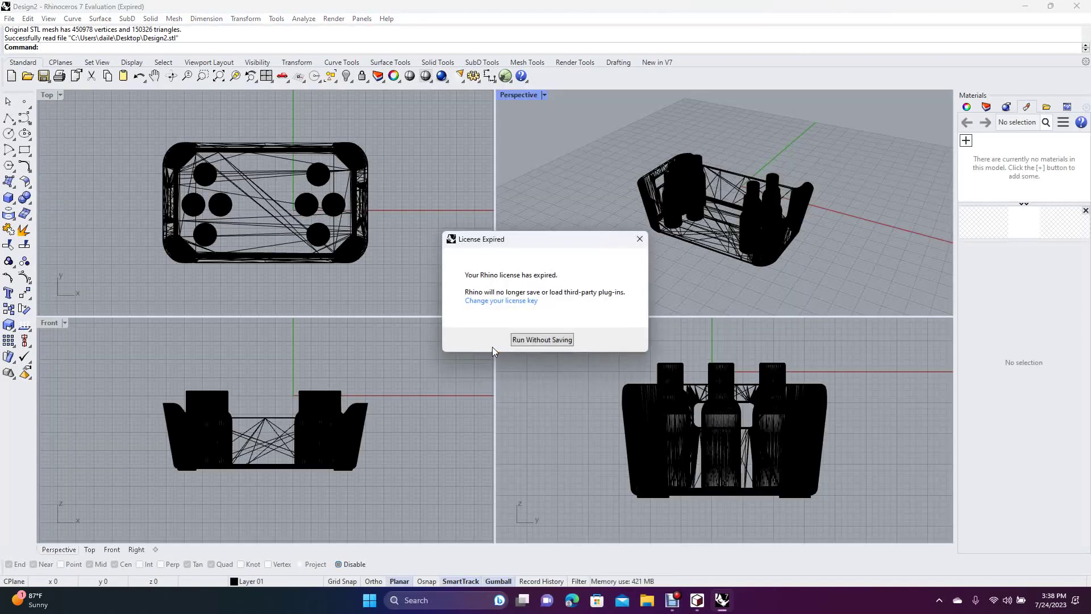
{"action": "left_click", "coordinate": [532, 340]}
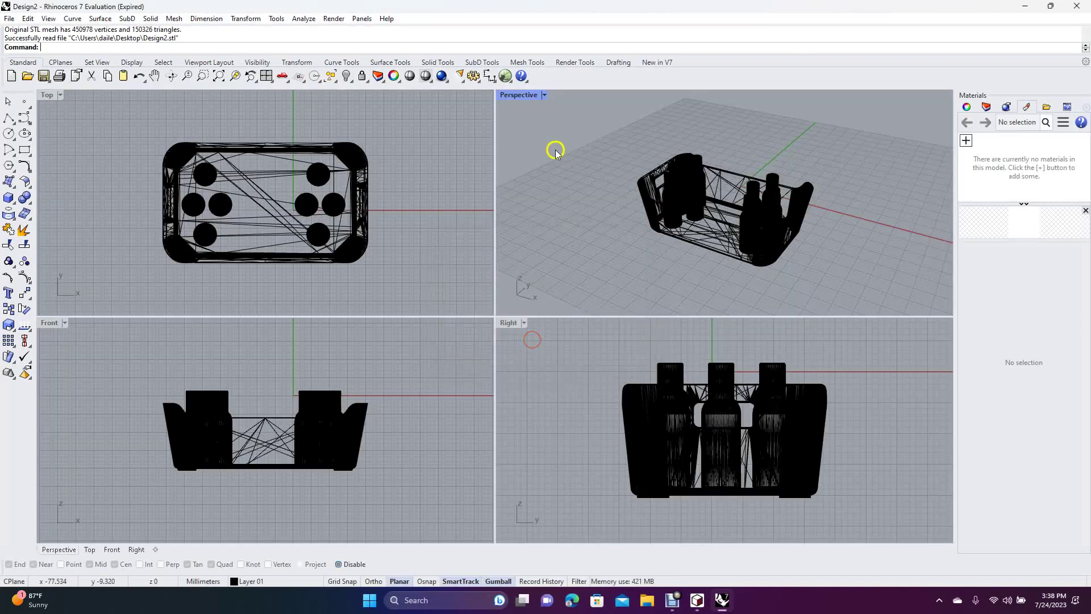
Step: Enlarge all the imported meshes together with Scale using freely picked reference points, and raise them vertically above the grid origin
{"action": "double_click", "coordinate": [522, 95]}
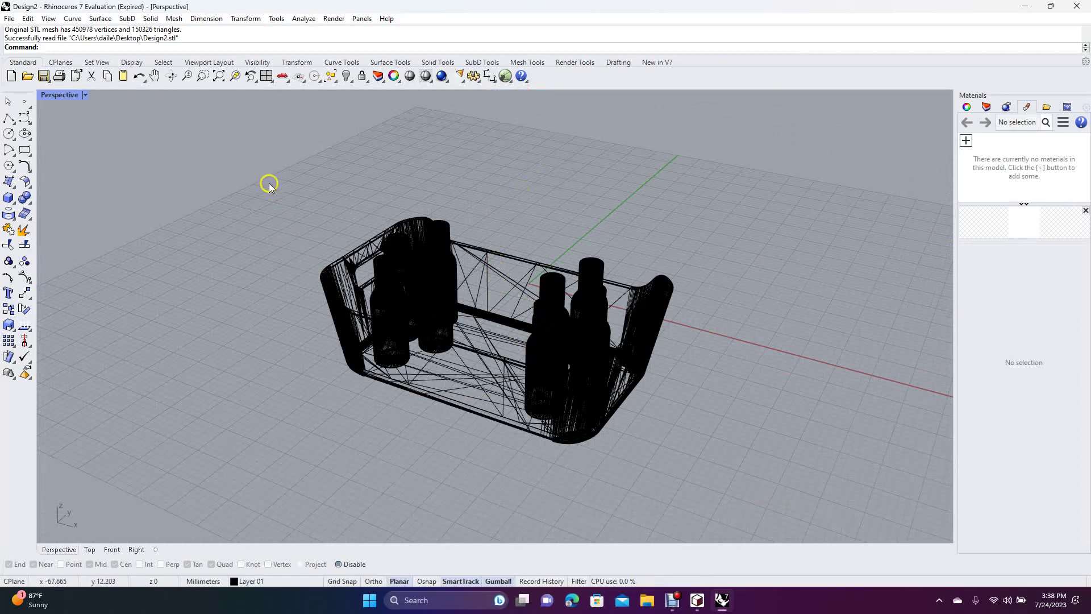
{"action": "left_click_drag", "start_coordinate": [269, 174], "coordinate": [813, 516]}
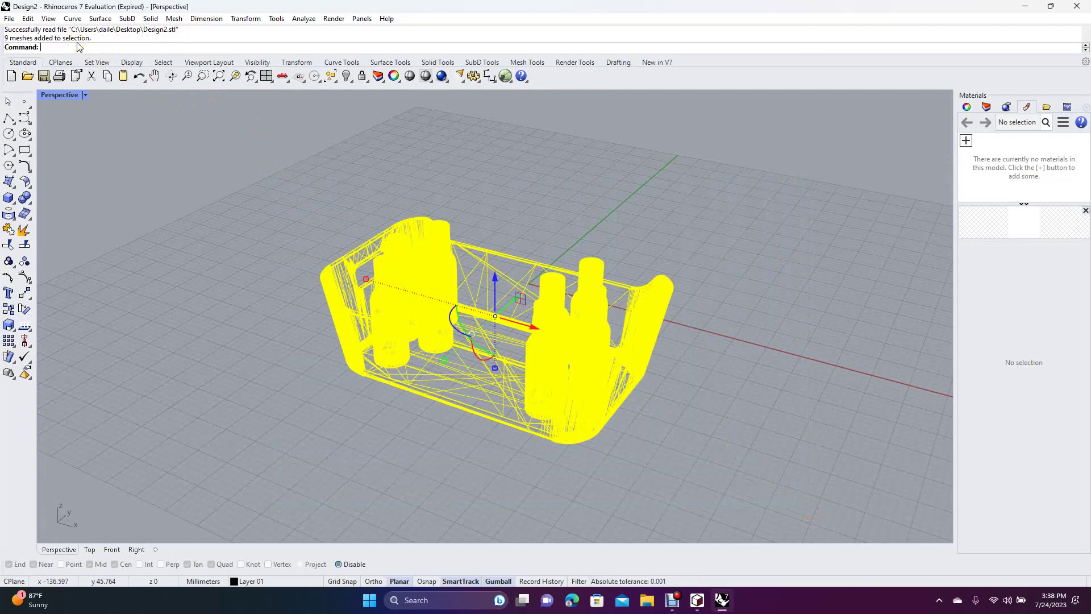
{"action": "type", "text": "le"}
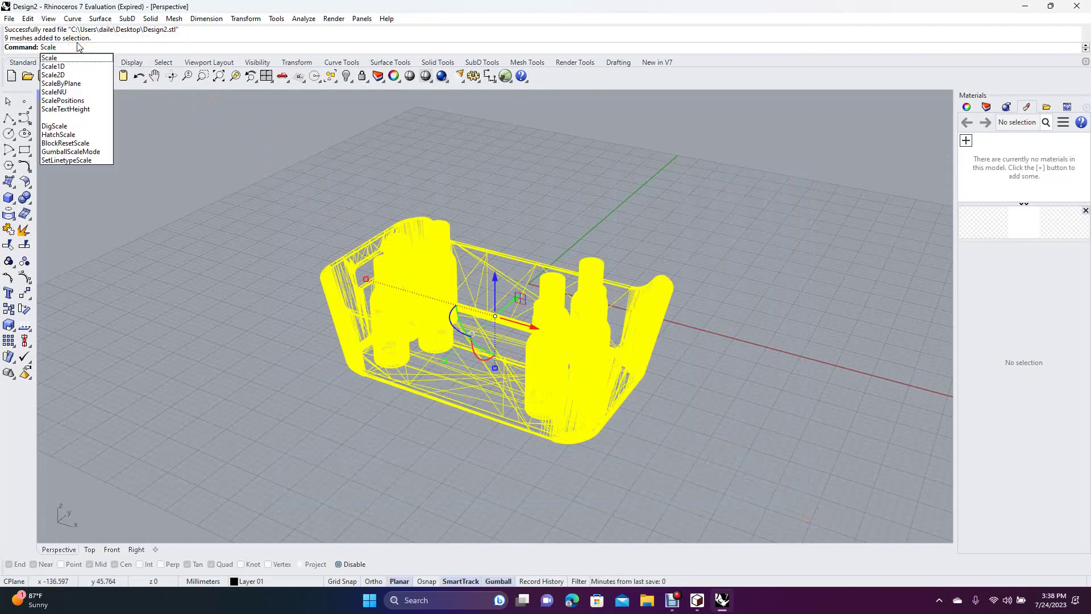
{"action": "left_click", "coordinate": [62, 57]}
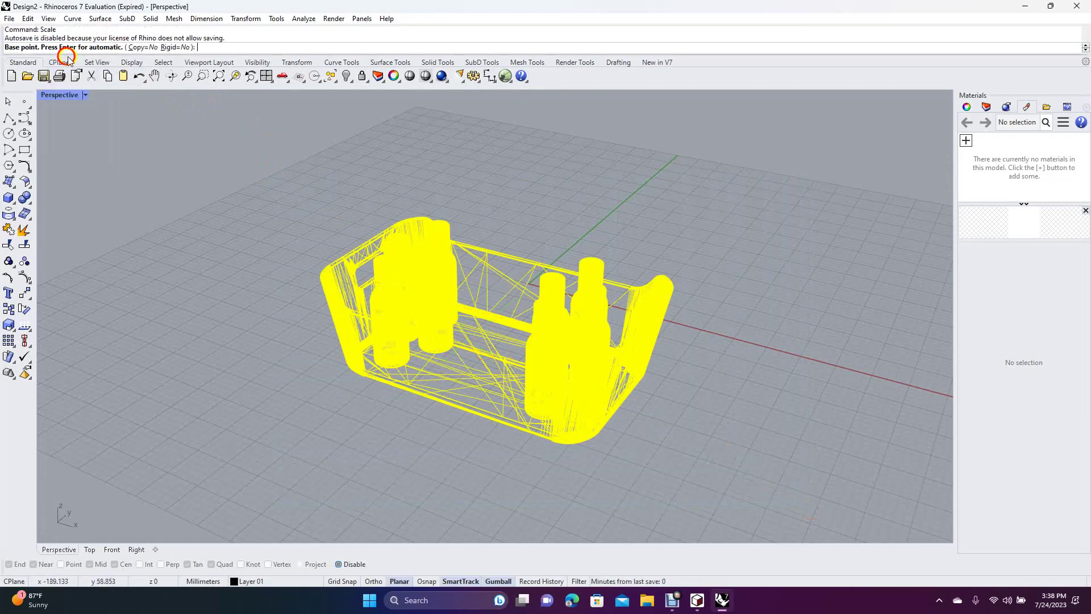
{"action": "left_click", "coordinate": [432, 309]}
{"action": "left_click", "coordinate": [379, 308]}
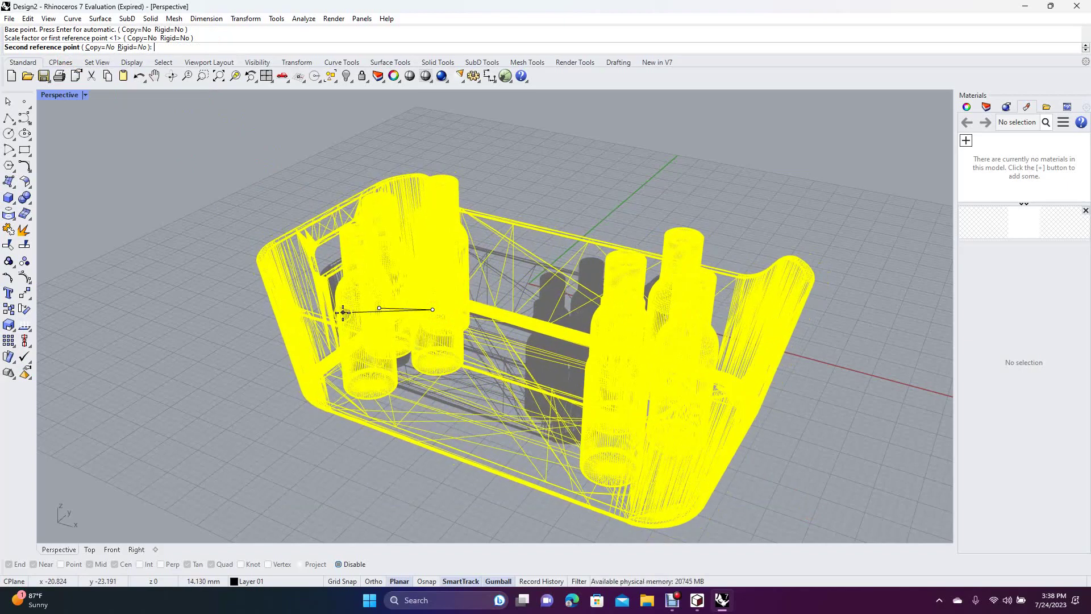
{"action": "left_click", "coordinate": [341, 313]}
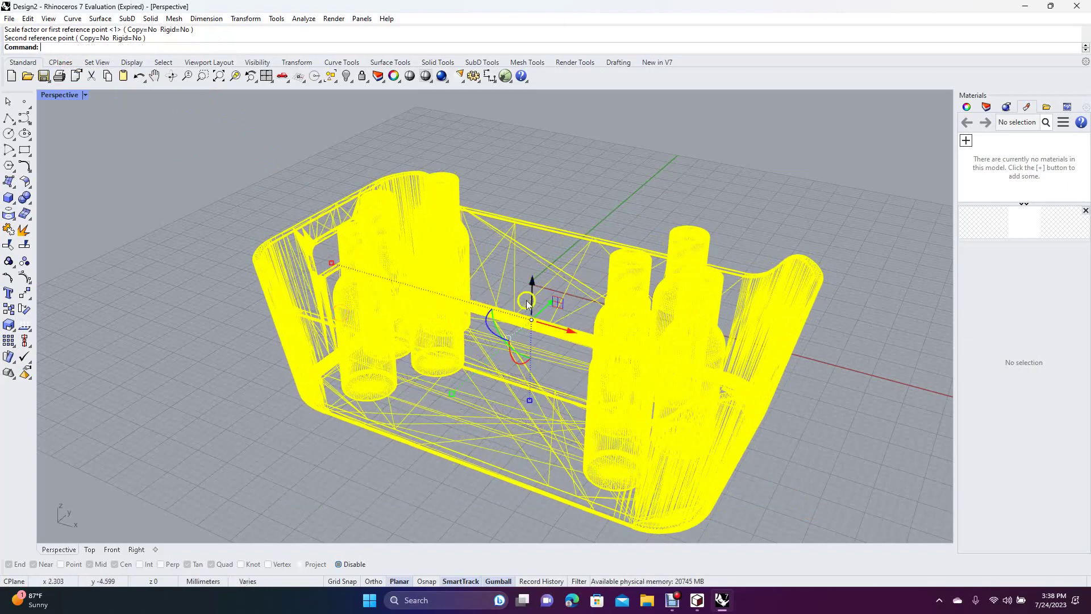
{"action": "mouse_move", "coordinate": [535, 283]}
{"action": "left_mouse_down"}
{"action": "mouse_move", "coordinate": [530, 263]}
{"action": "mouse_move", "coordinate": [529, 277]}
{"action": "mouse_move", "coordinate": [554, 287]}
{"action": "mouse_move", "coordinate": [524, 289]}
{"action": "left_mouse_up"}
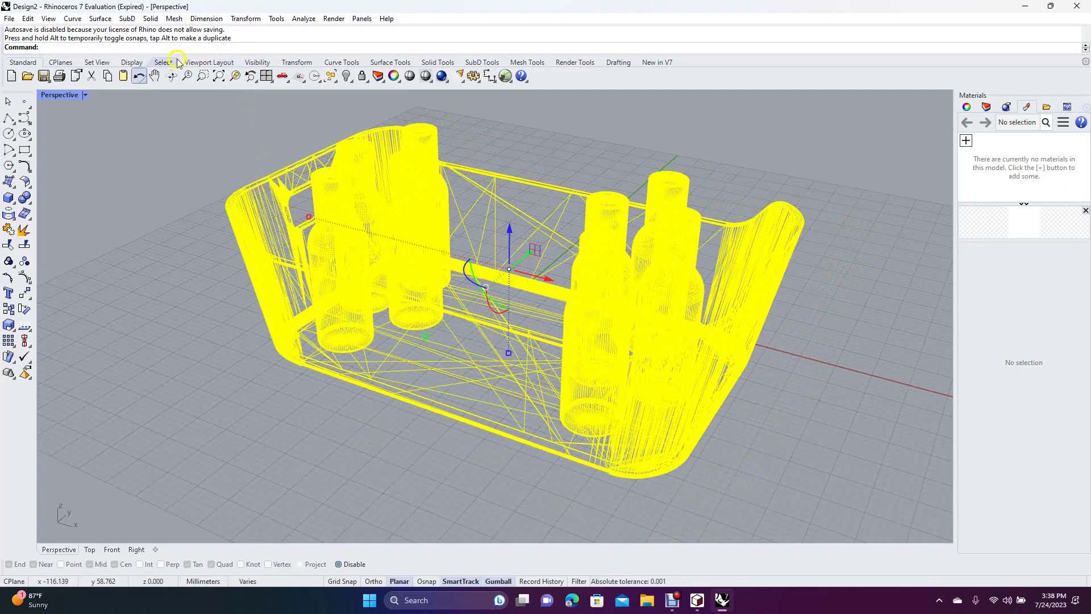
{"action": "left_click", "coordinate": [9, 103]}
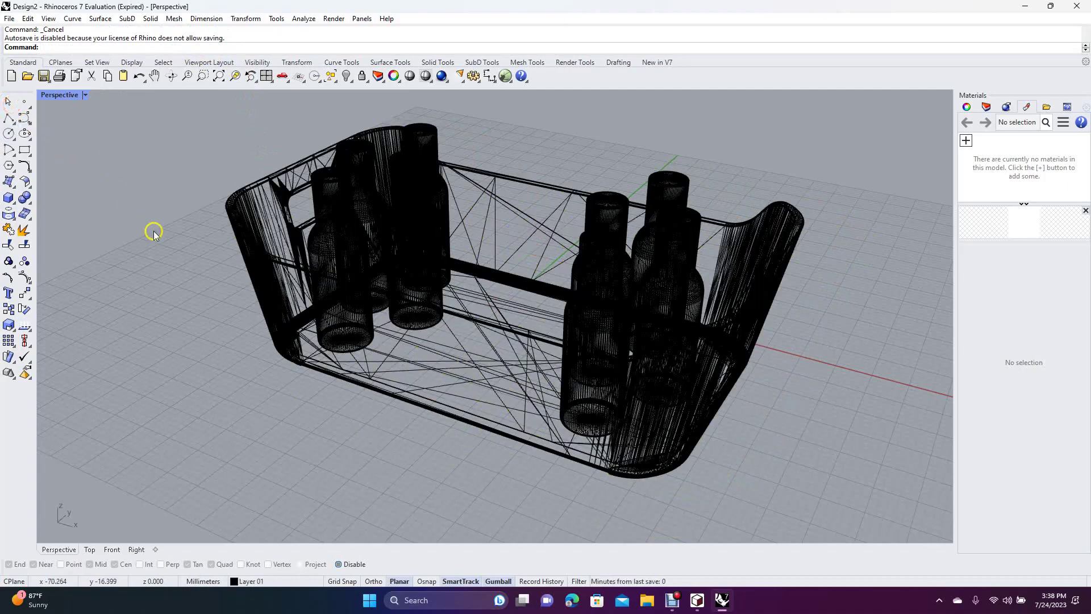
Step: Select the tub mesh and import the Dark Blue Glass material from the Glass folder of the material library
{"action": "left_click", "coordinate": [283, 265]}
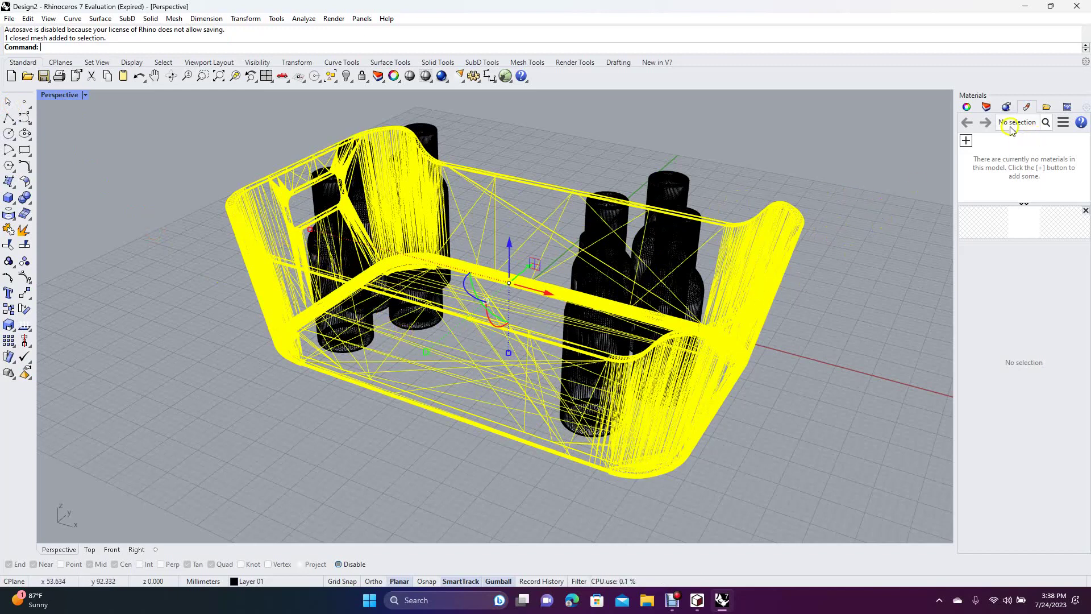
{"action": "left_click", "coordinate": [968, 140]}
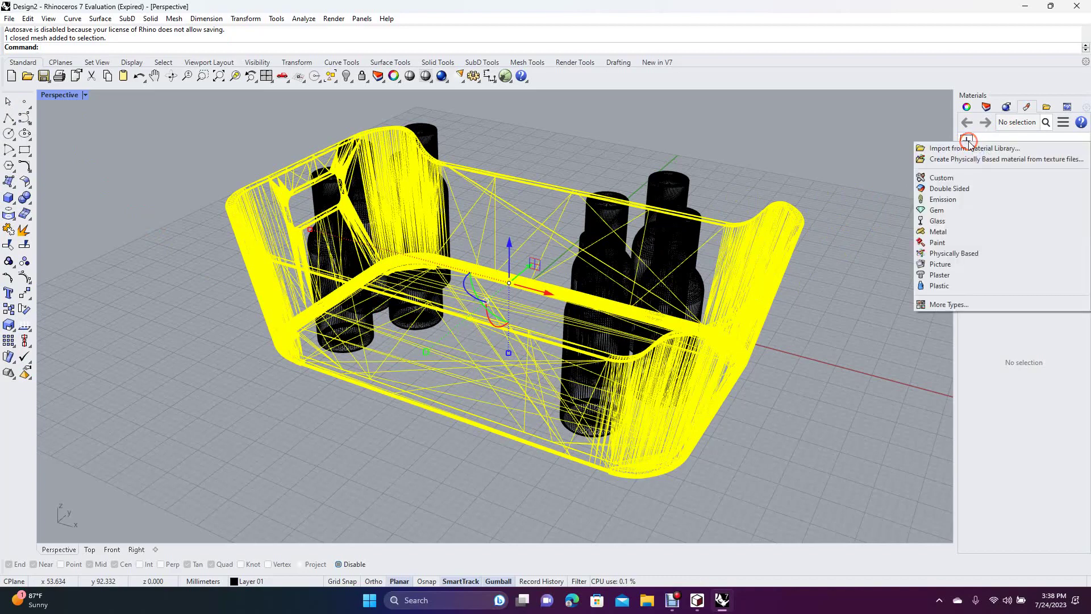
{"action": "left_click", "coordinate": [960, 148]}
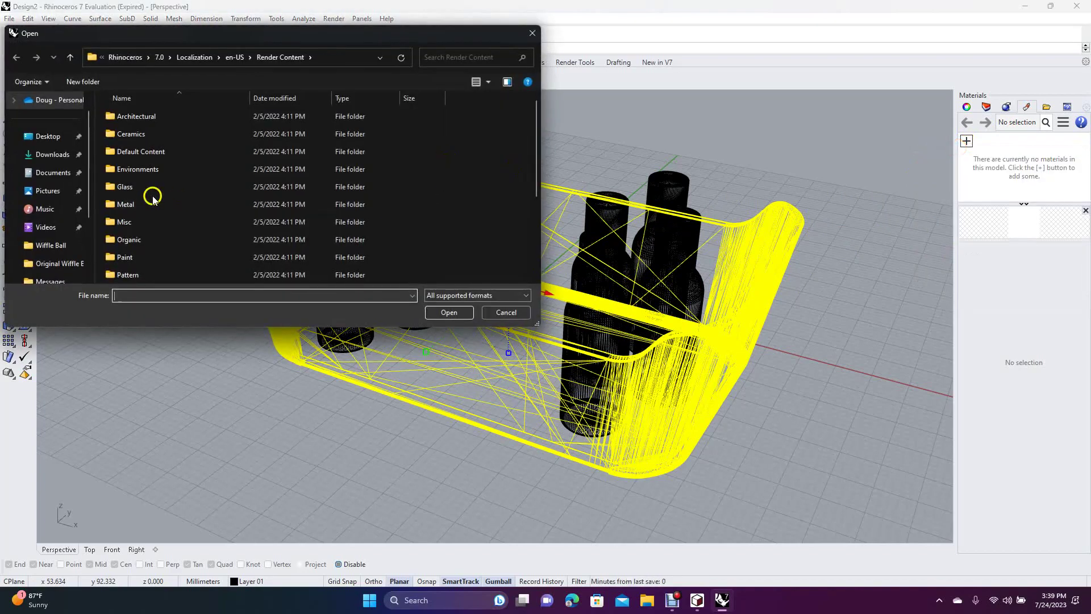
{"action": "left_click", "coordinate": [152, 197]}
{"action": "double_click", "coordinate": [140, 188]}
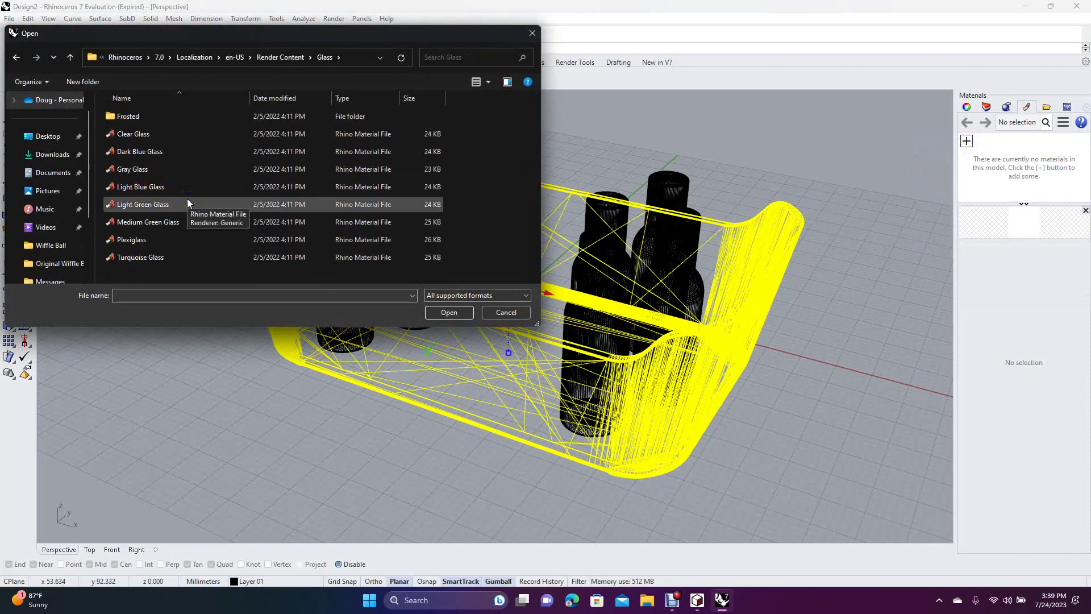
{"action": "left_click", "coordinate": [151, 157]}
{"action": "double_click", "coordinate": [151, 157]}
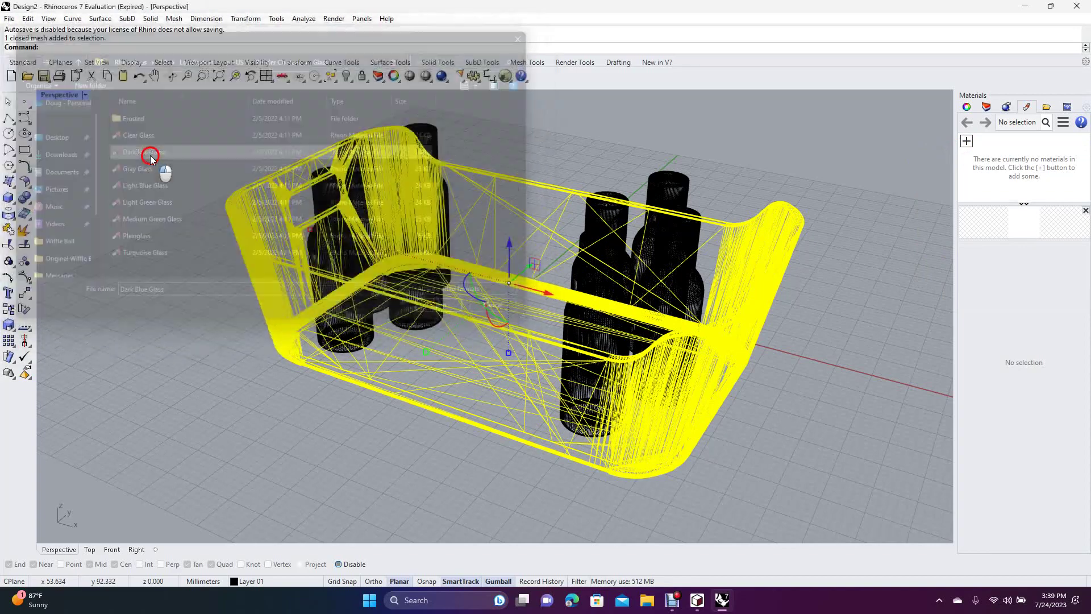
Step: Assign the Dark Blue Glass material to the tub mesh and deselect it
{"action": "left_click", "coordinate": [989, 179]}
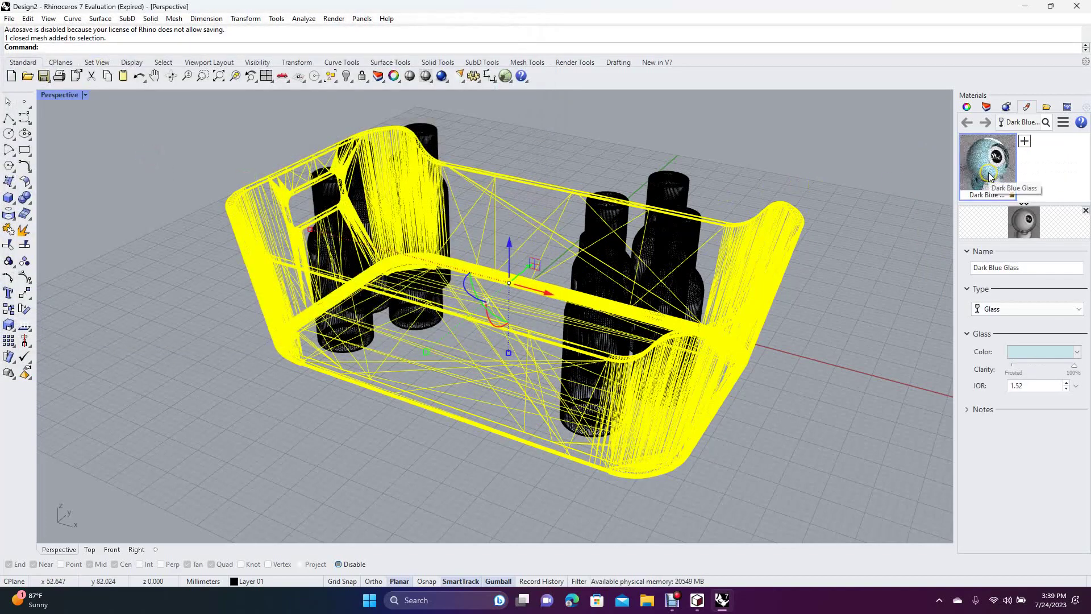
{"action": "right_click", "coordinate": [975, 145]}
{"action": "left_click", "coordinate": [974, 146]}
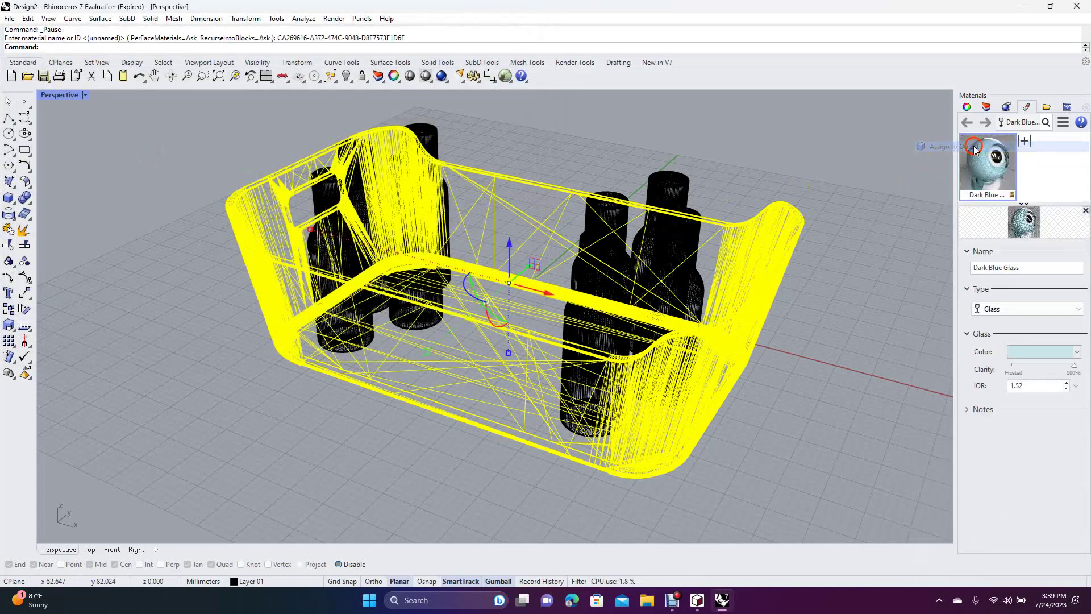
{"action": "left_click", "coordinate": [926, 203]}
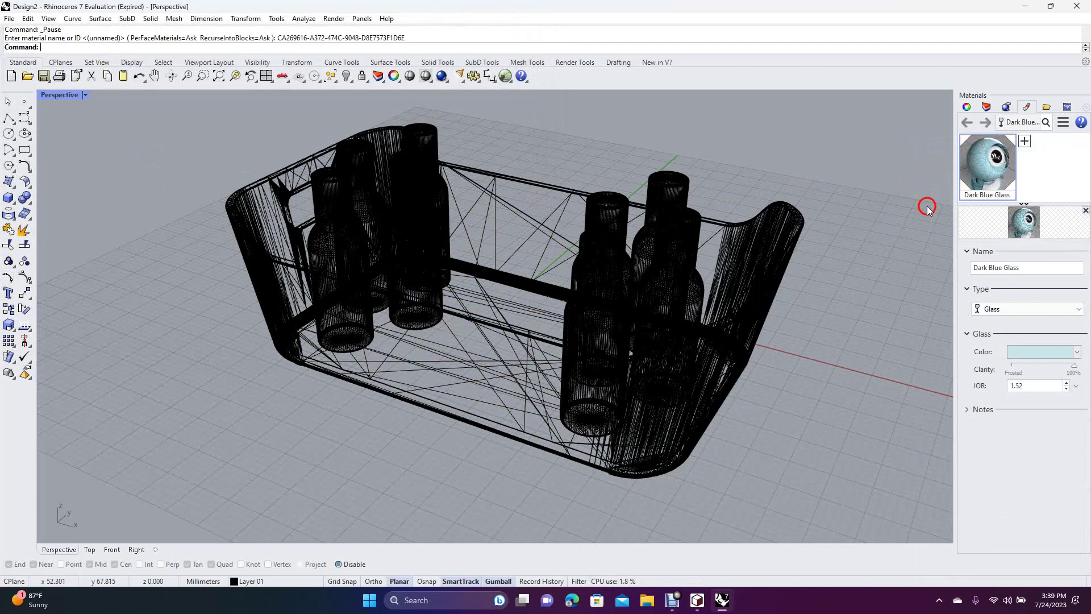
Step: Explode the front bottle mesh at the handle-cutout end of the tub into separate cap and body meshes, and clear the selection
{"action": "left_click", "coordinate": [346, 248]}
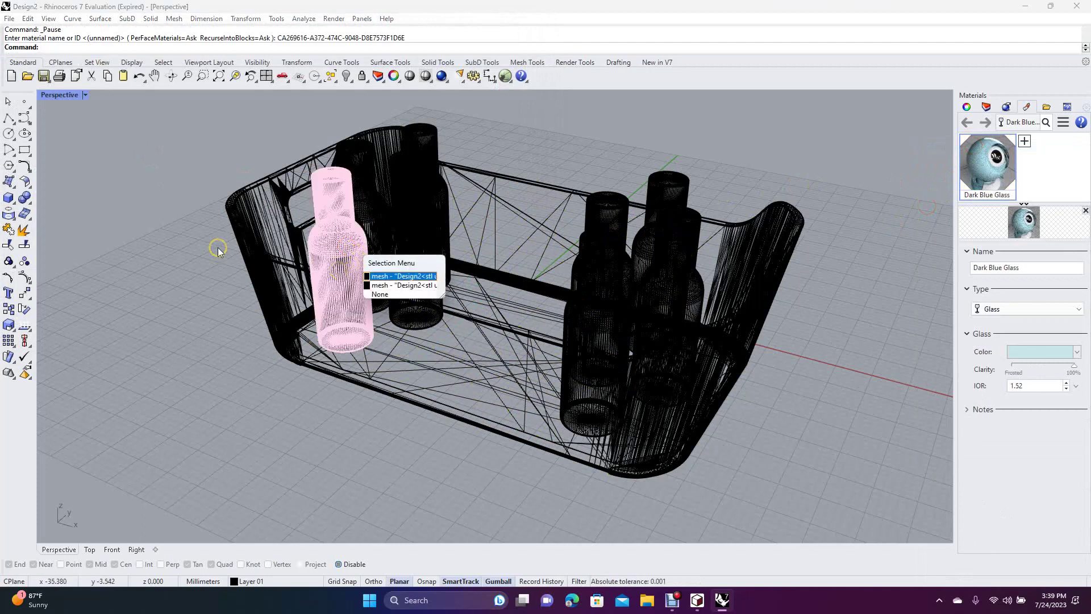
{"action": "left_click", "coordinate": [214, 264]}
{"action": "left_click", "coordinate": [332, 251]}
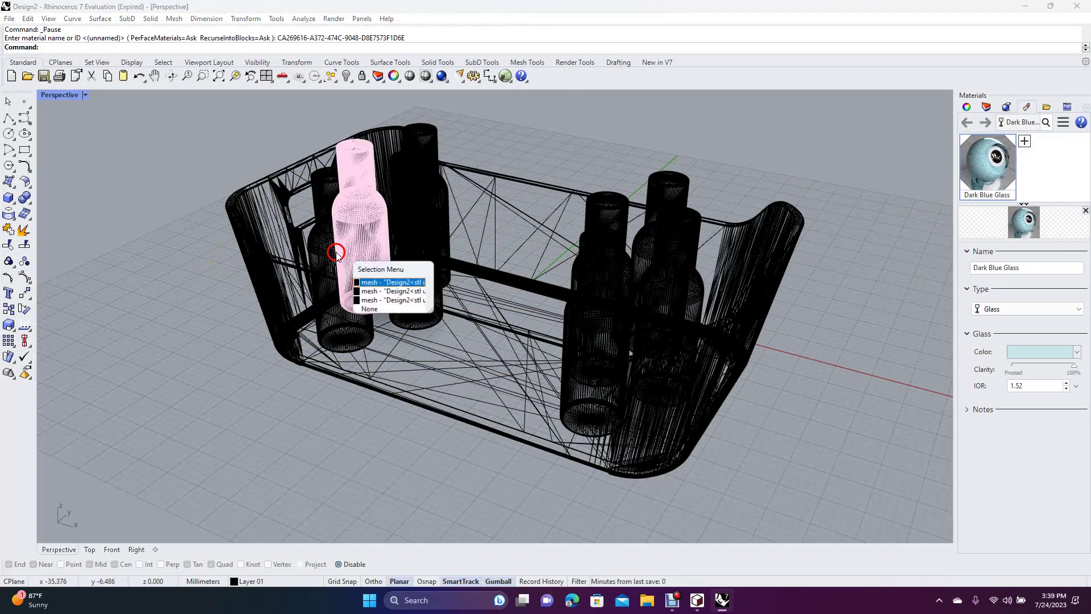
{"action": "key", "text": "Down"}
{"action": "key", "text": "Return"}
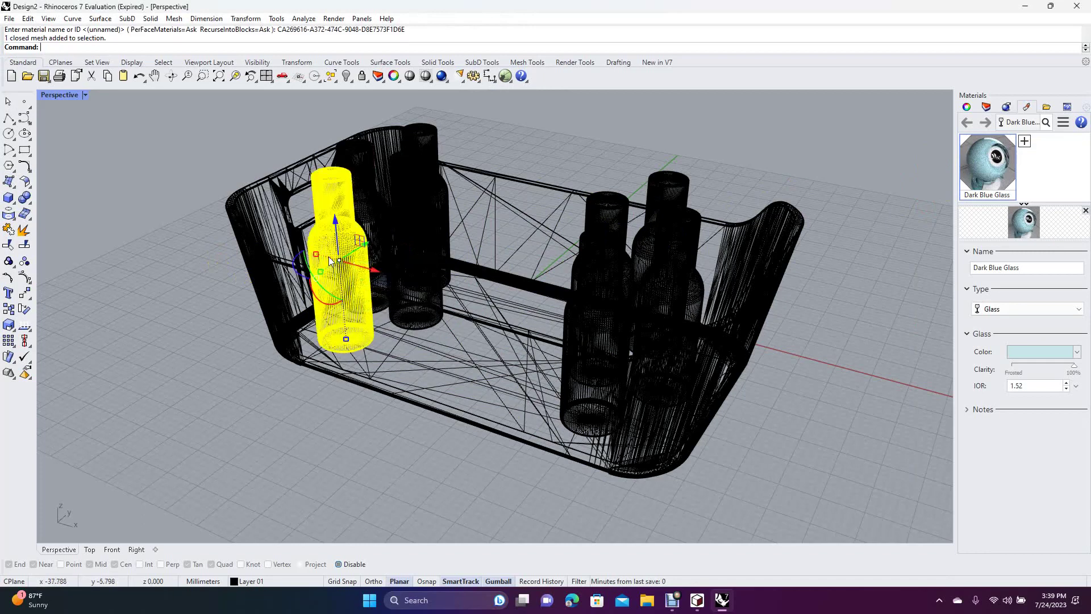
{"action": "left_click", "coordinate": [24, 230]}
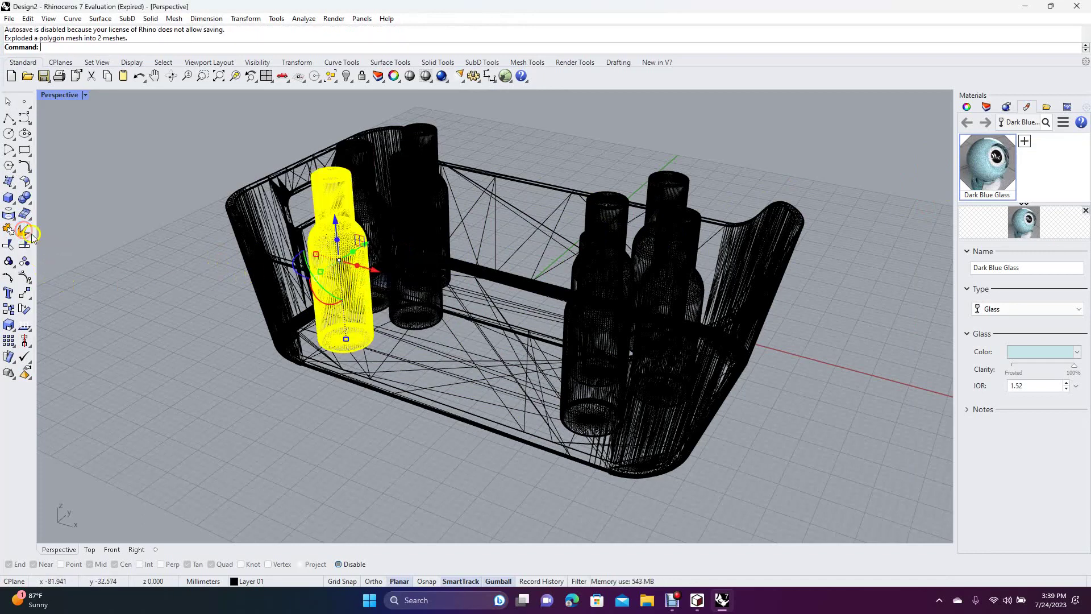
{"action": "left_click", "coordinate": [178, 320]}
Step: Select the exploded bottle's cap mesh and import the Satin Yellow Gold material from the Metal > Satin folder of the material library
{"action": "left_click", "coordinate": [336, 203]}
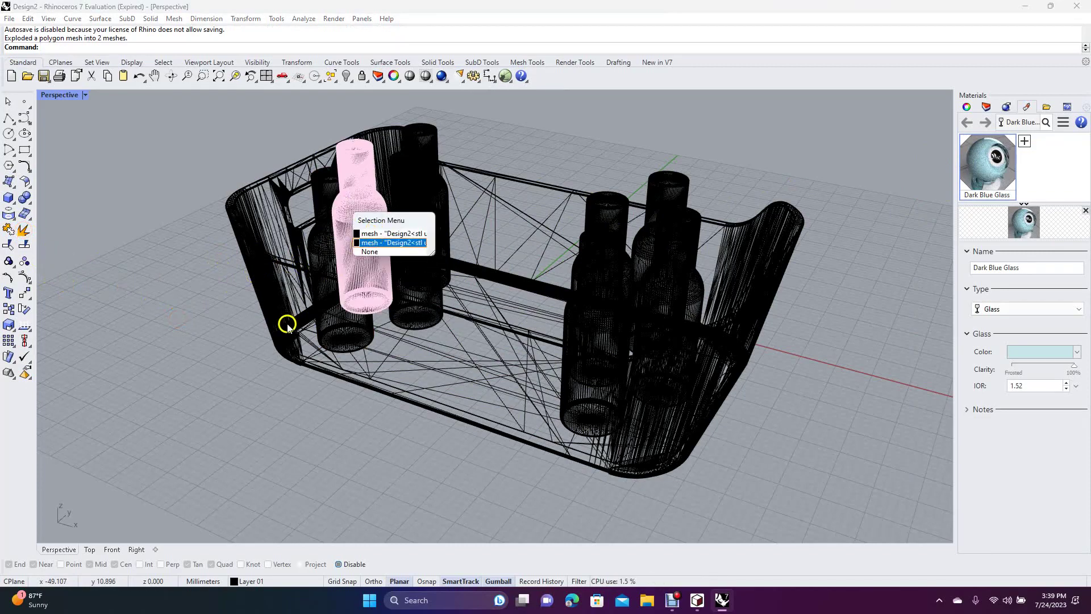
{"action": "left_click", "coordinate": [297, 278]}
{"action": "left_click", "coordinate": [334, 208]}
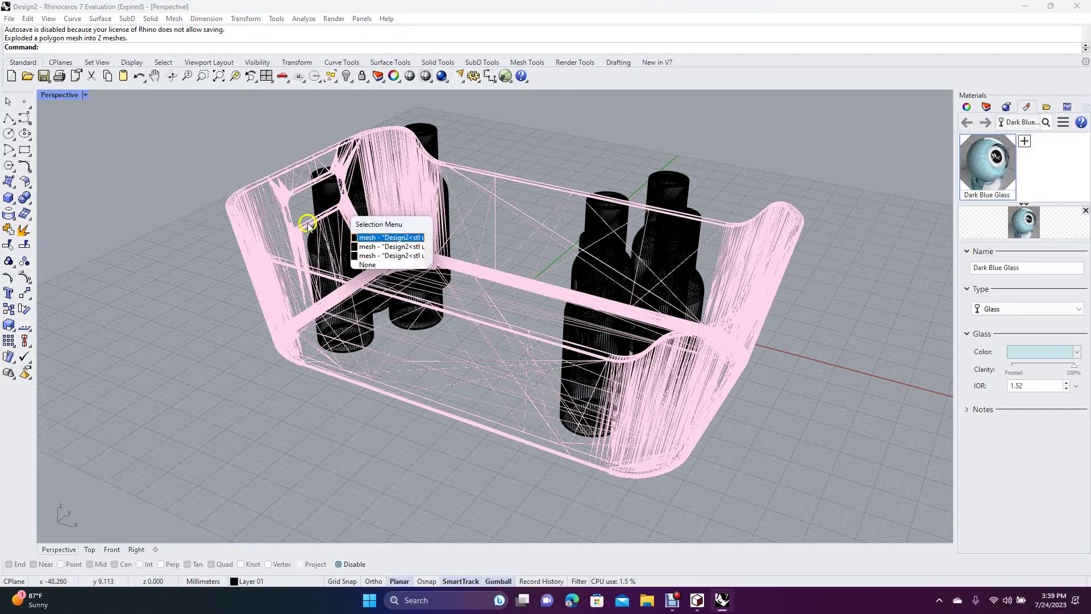
{"action": "left_click", "coordinate": [194, 230]}
{"action": "left_click", "coordinate": [327, 204]}
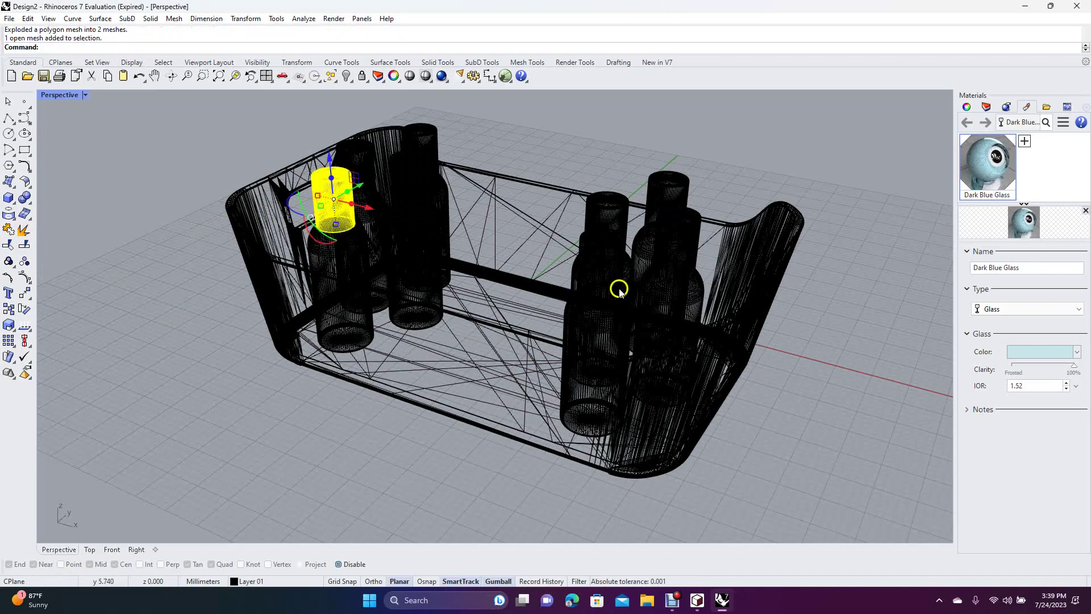
{"action": "left_click", "coordinate": [1025, 142]}
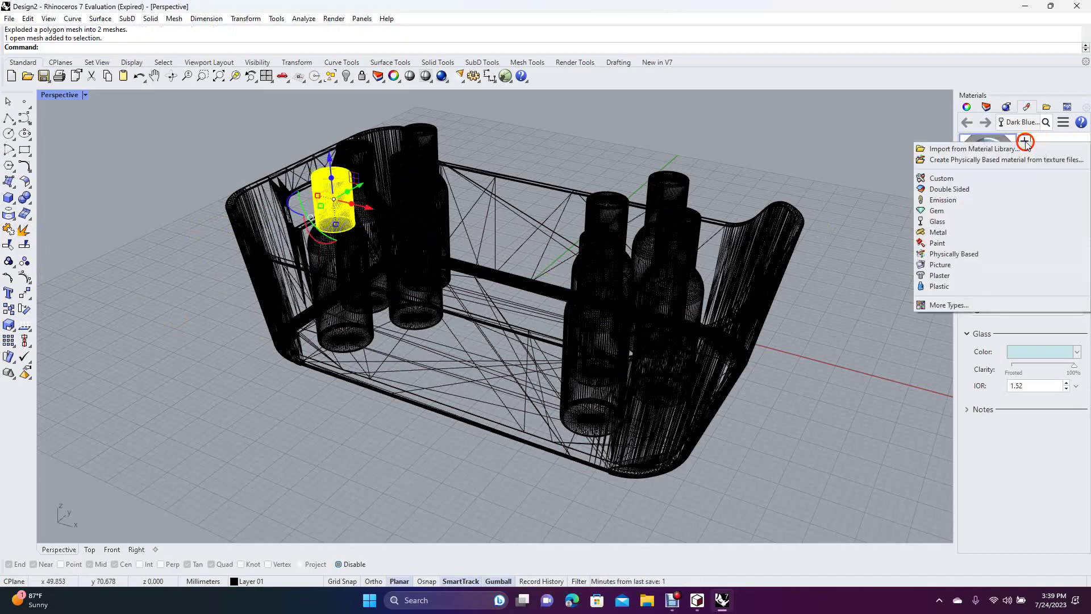
{"action": "left_click", "coordinate": [993, 149]}
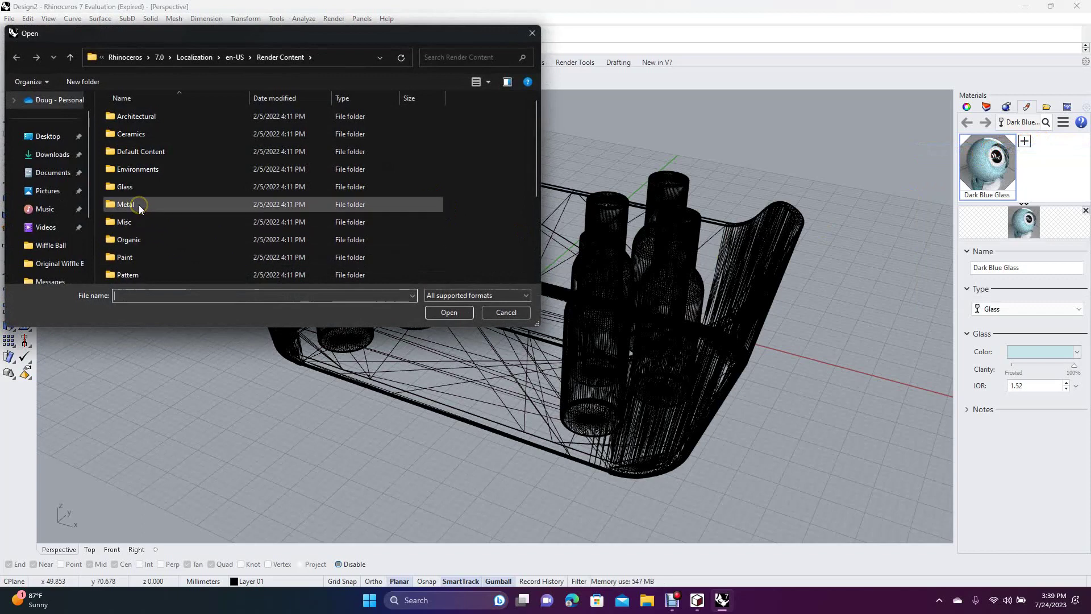
{"action": "double_click", "coordinate": [126, 204]}
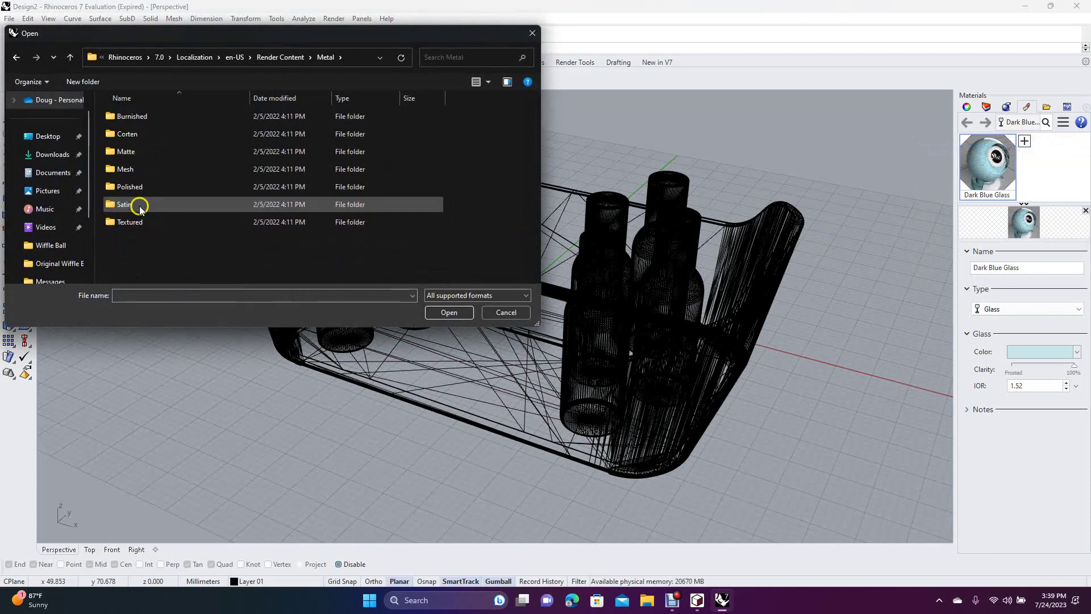
{"action": "double_click", "coordinate": [141, 208]}
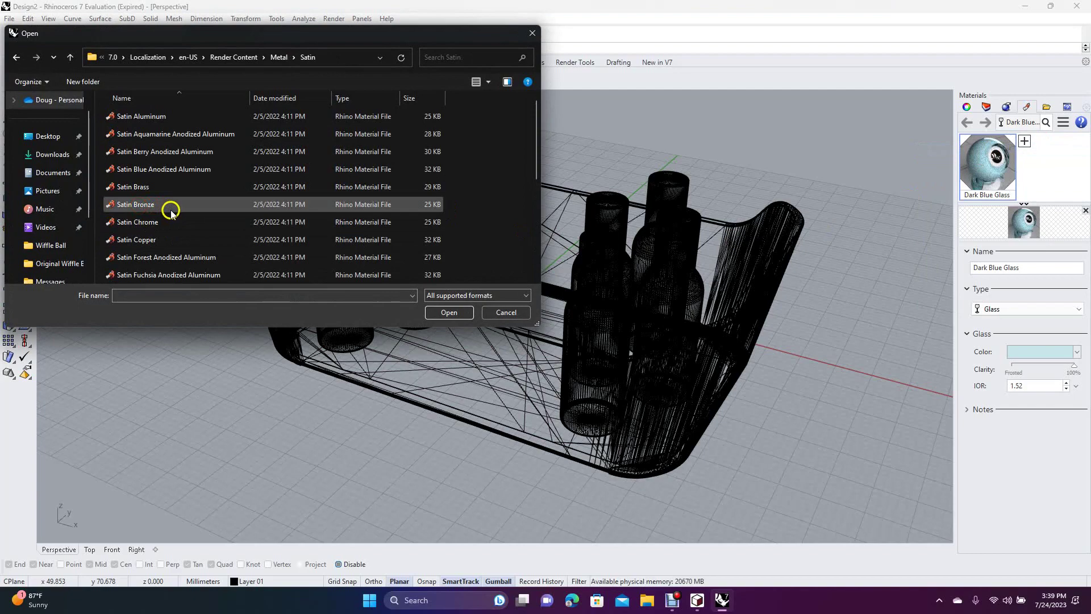
{"action": "left_click_drag", "start_coordinate": [538, 168], "coordinate": [536, 273]}
{"action": "double_click", "coordinate": [174, 277]}
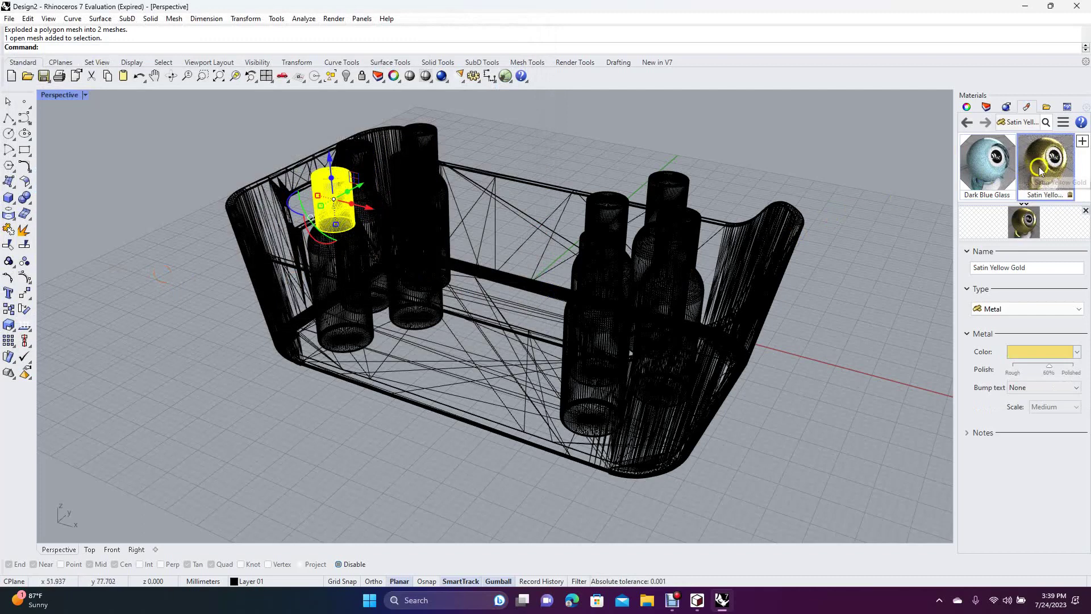
Step: Assign the Satin Yellow Gold material to the bottle cap and deselect it
{"action": "right_click", "coordinate": [1029, 171]}
{"action": "left_click", "coordinate": [987, 149]}
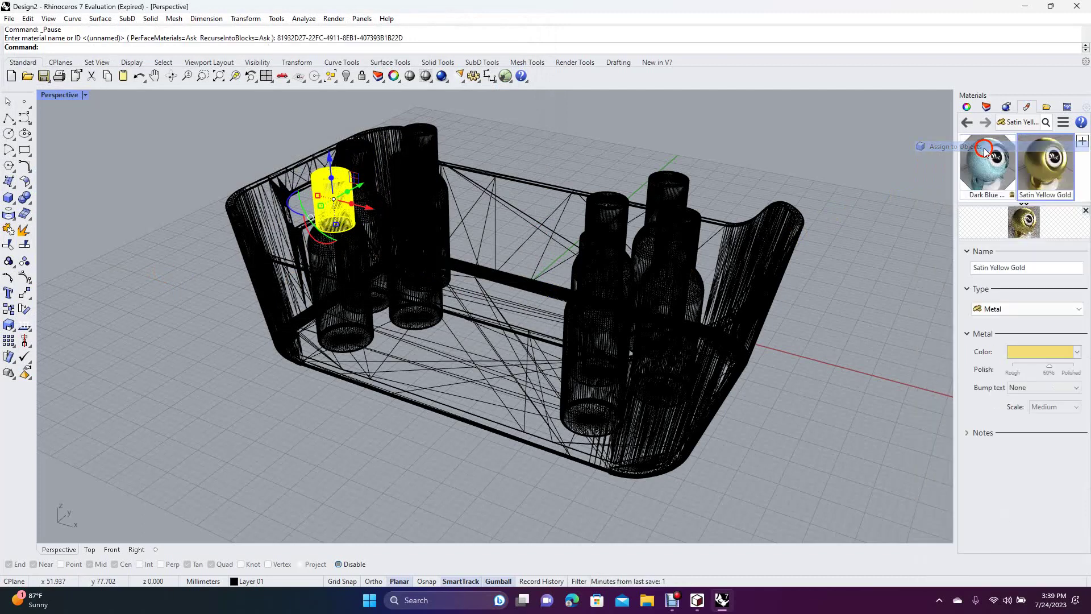
{"action": "left_click", "coordinate": [258, 346]}
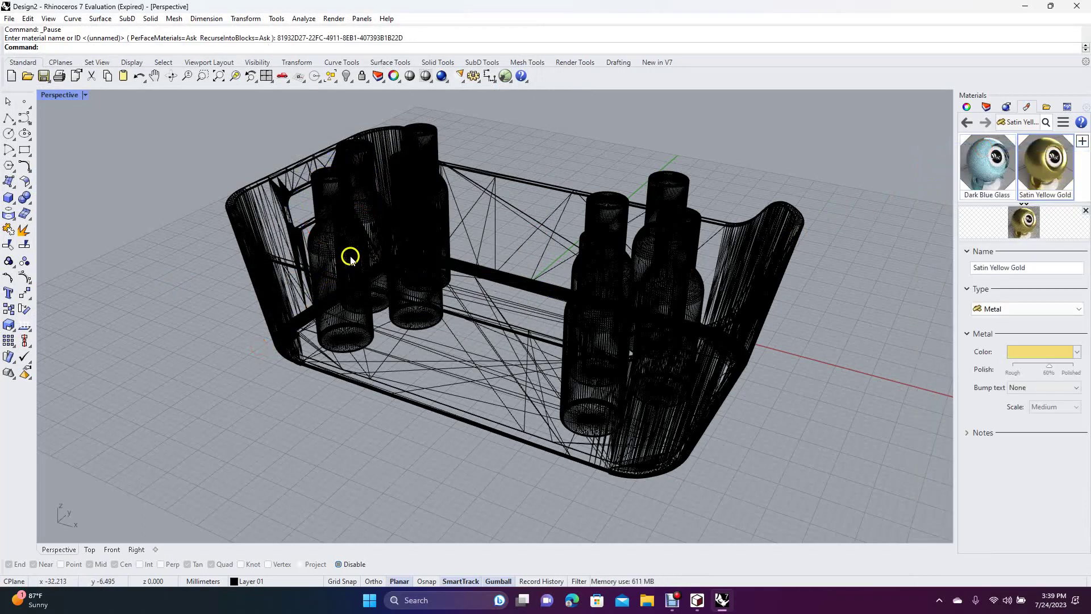
Step: Select the same bottle's body mesh and import the Satin Berry Anodized Aluminum material from the Metal > Satin library folder
{"action": "left_click", "coordinate": [350, 257]}
{"action": "left_click", "coordinate": [334, 257]}
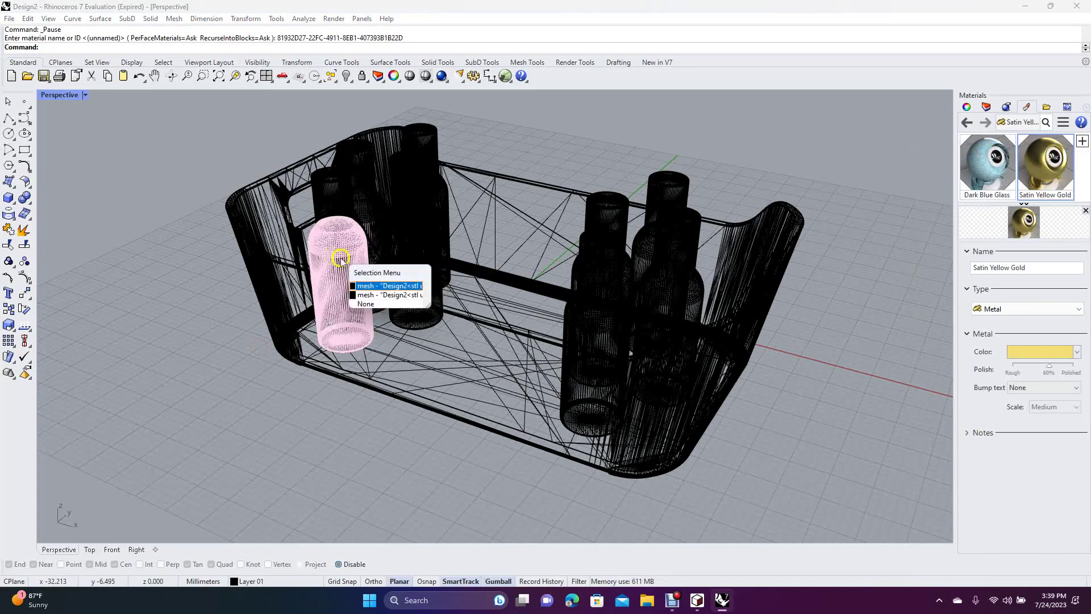
{"action": "left_click", "coordinate": [371, 285]}
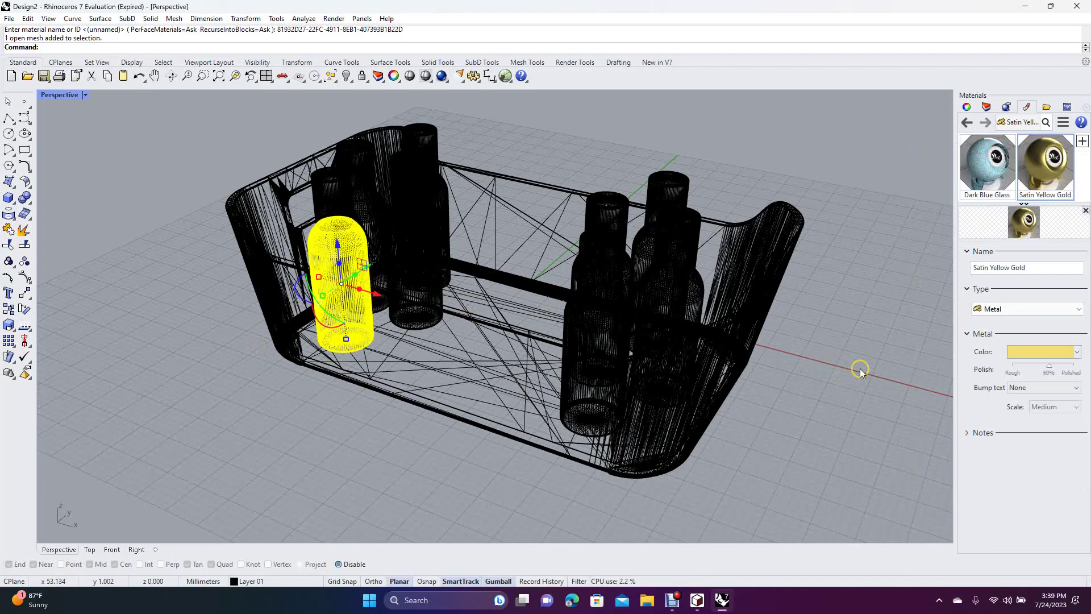
{"action": "left_click", "coordinate": [1081, 143]}
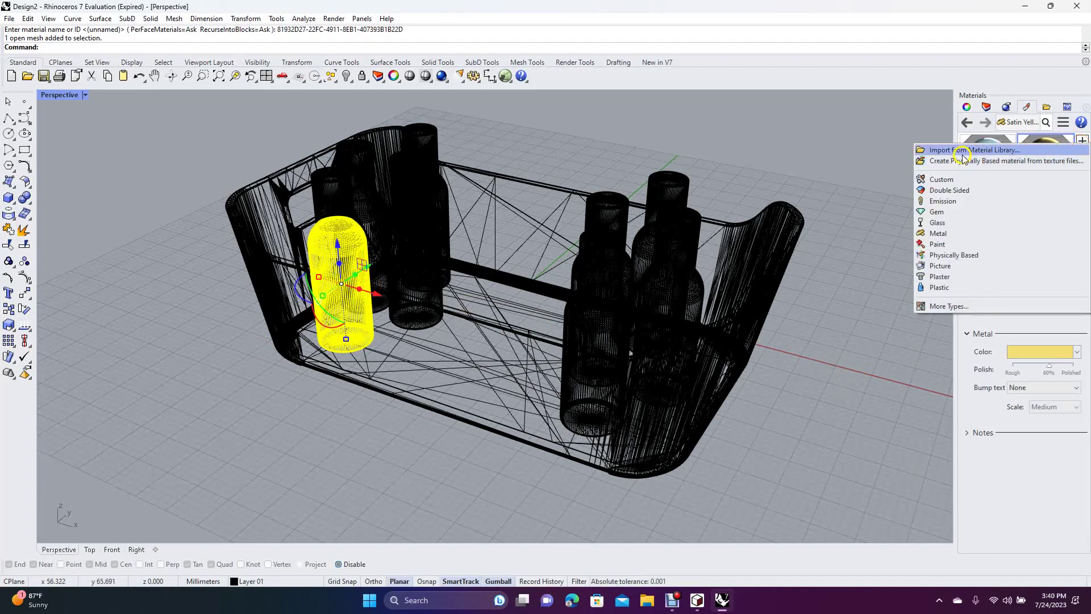
{"action": "left_click", "coordinate": [960, 152]}
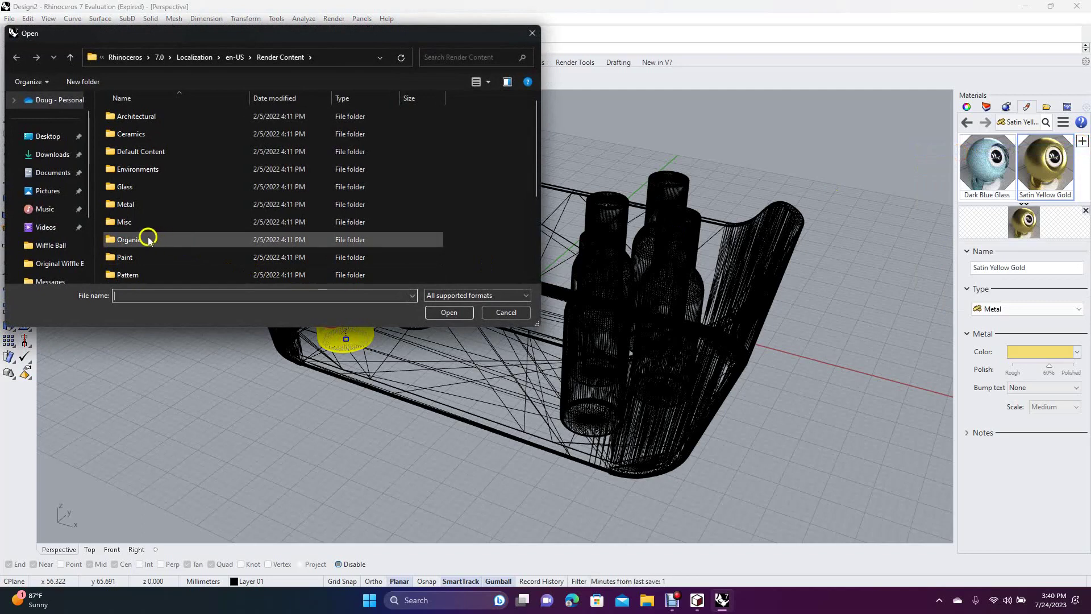
{"action": "double_click", "coordinate": [130, 206]}
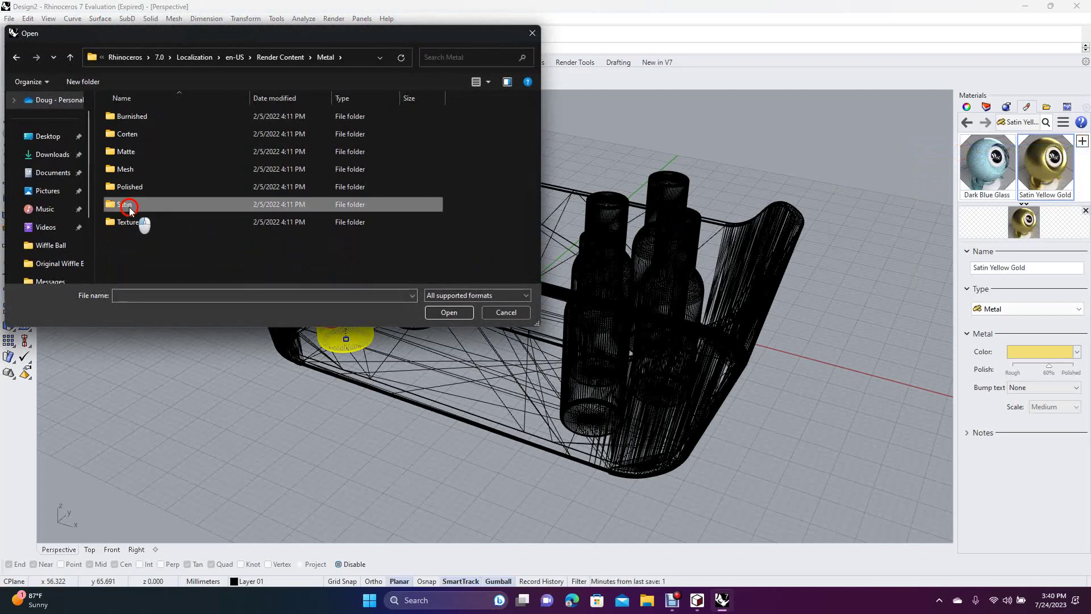
{"action": "double_click", "coordinate": [130, 206]}
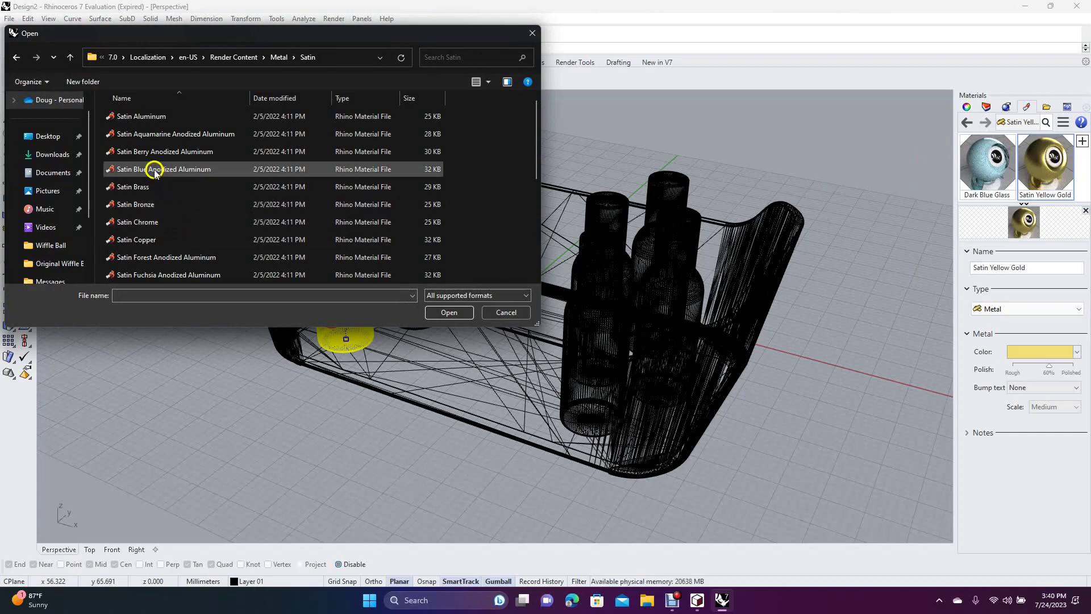
{"action": "double_click", "coordinate": [148, 151]}
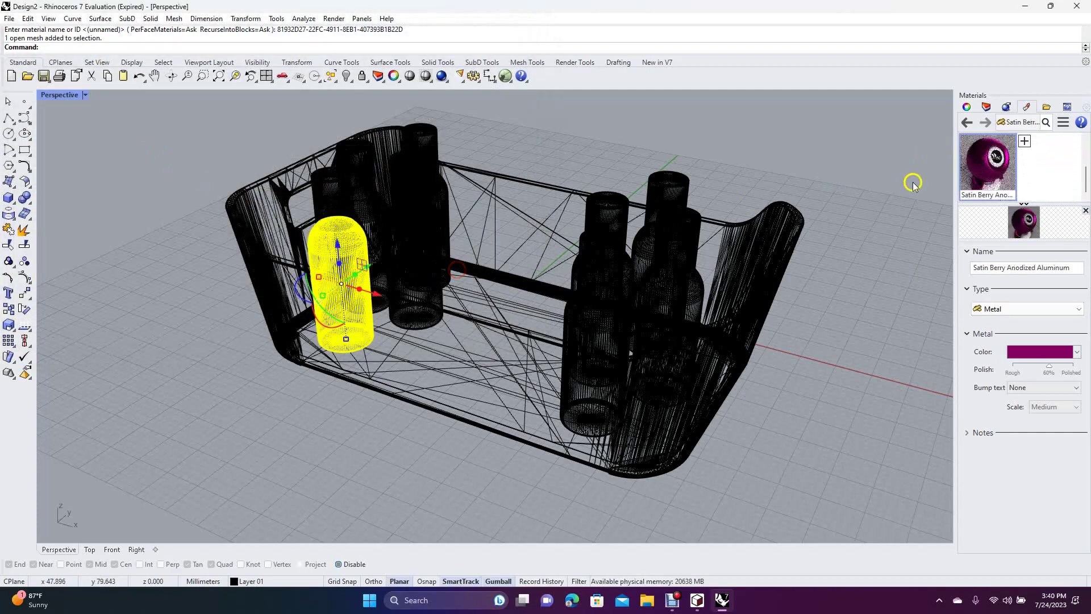
Step: Assign the Satin Berry Anodized Aluminum material to the bottle body and deselect it
{"action": "right_click", "coordinate": [995, 161]}
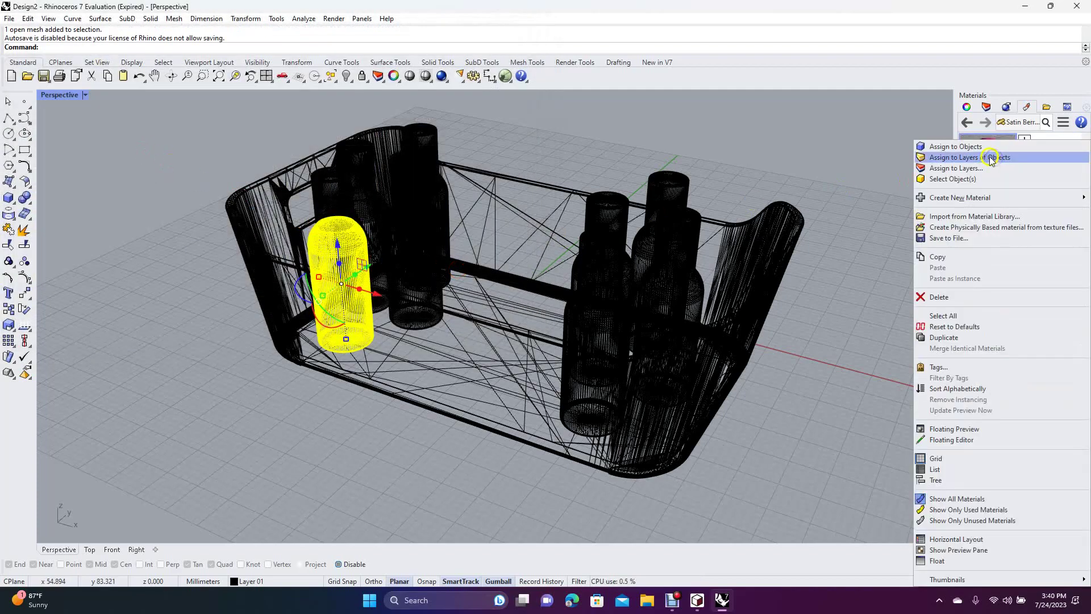
{"action": "left_click", "coordinate": [965, 142]}
{"action": "left_click", "coordinate": [231, 271]}
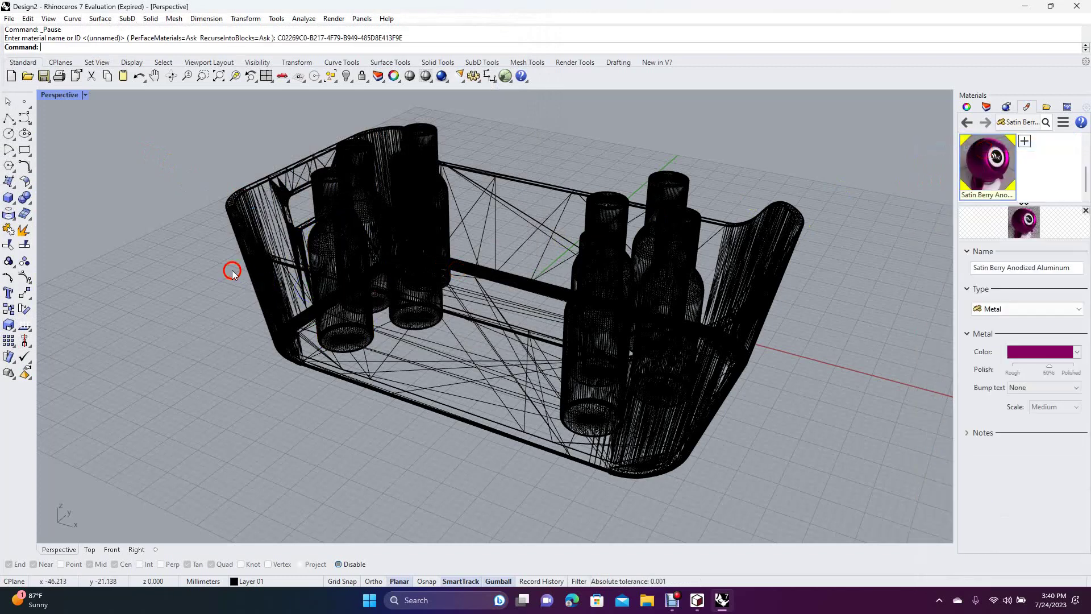
Step: Display the Perspective viewport as Raytraced and set the render backdrop's solid color to Dark Gray
{"action": "left_click", "coordinate": [50, 19]}
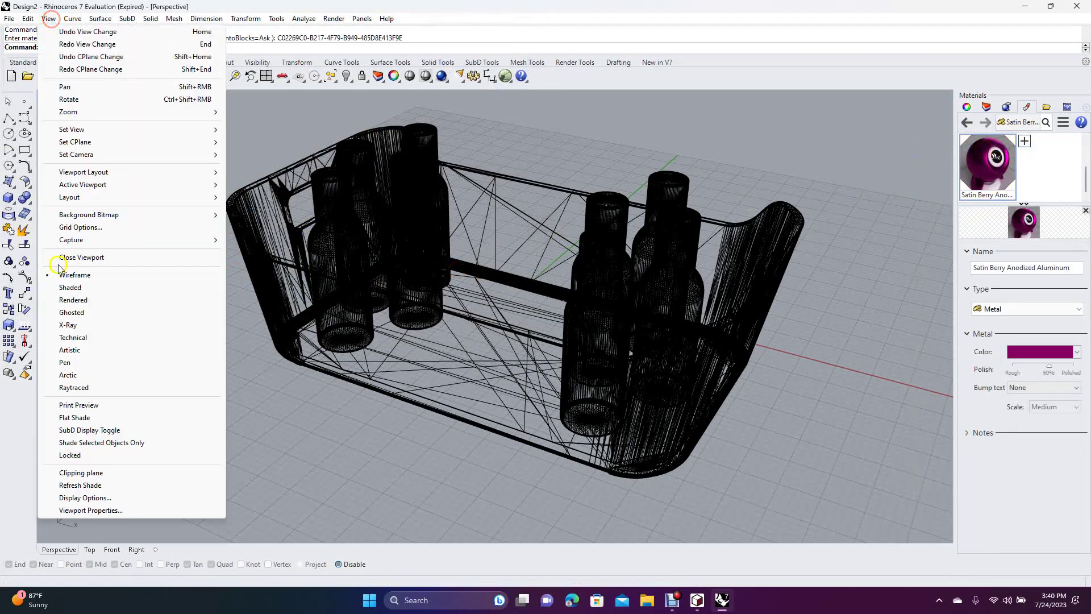
{"action": "left_click", "coordinate": [92, 386]}
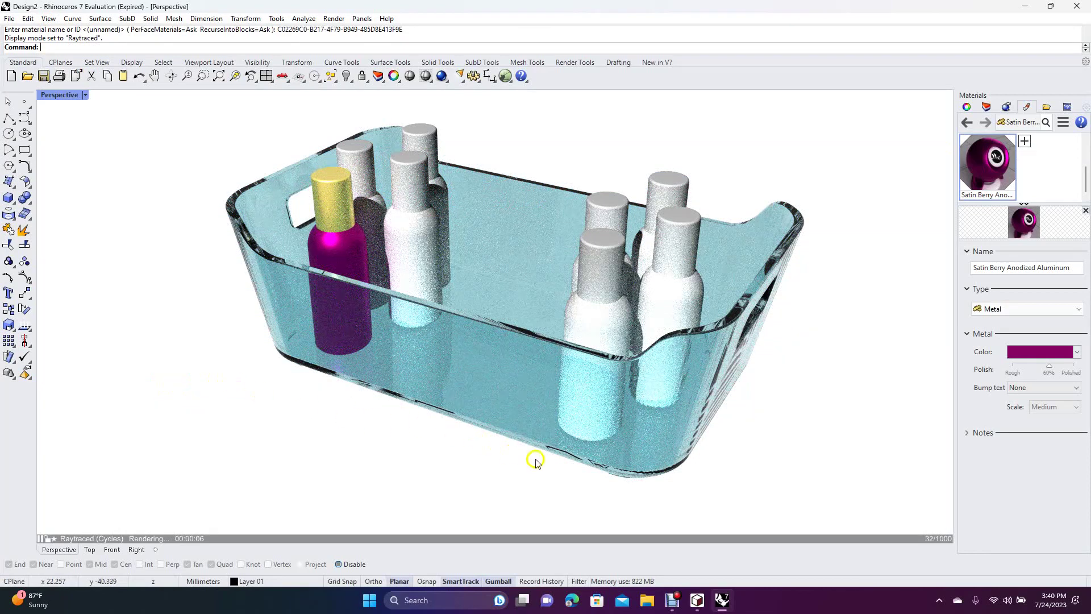
{"action": "left_click", "coordinate": [1007, 107]}
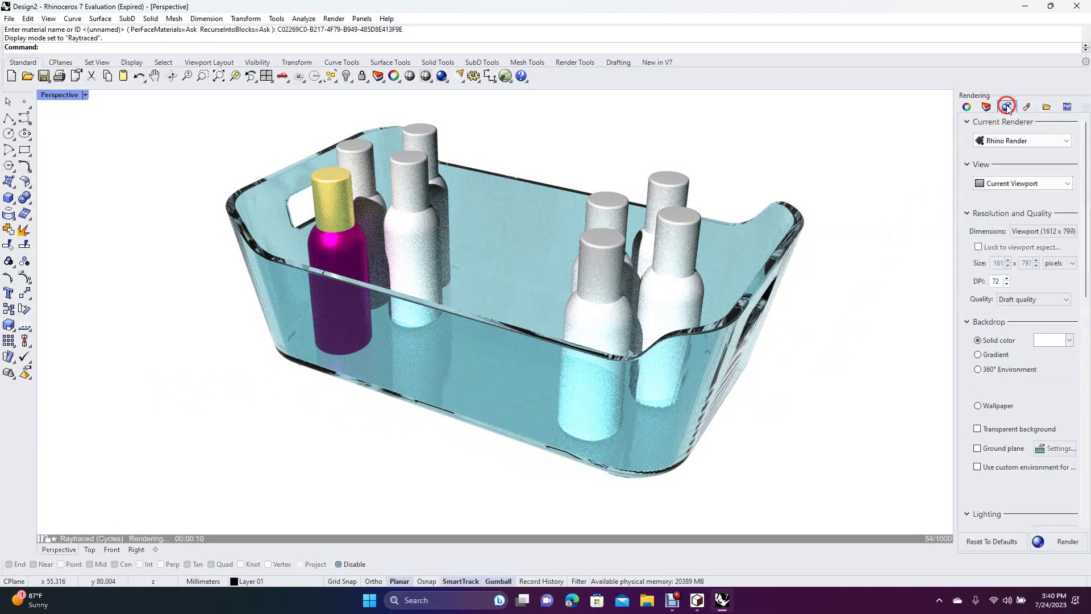
{"action": "left_click", "coordinate": [1051, 340]}
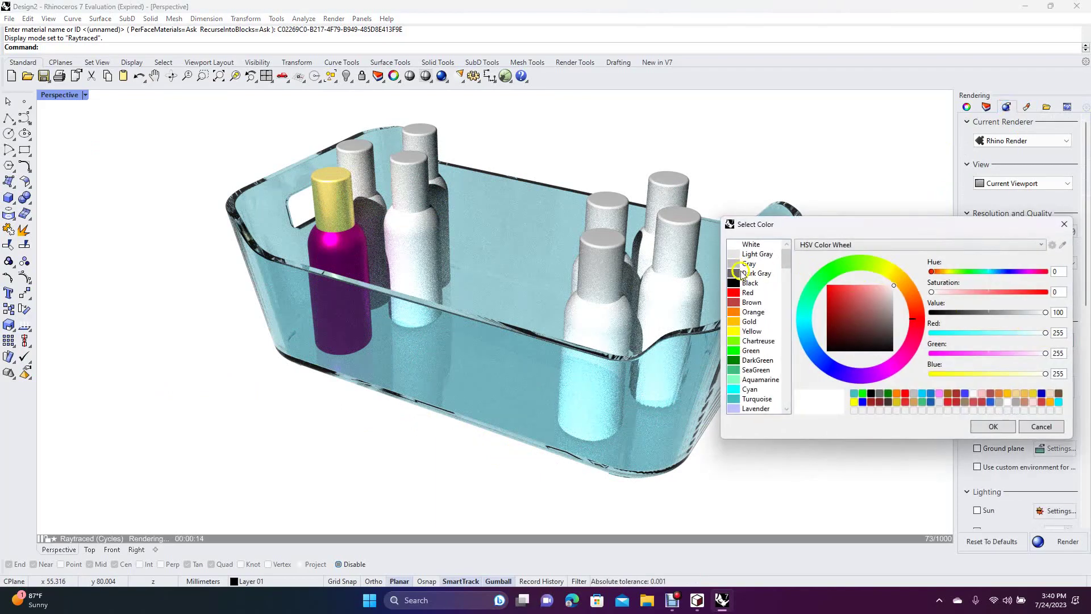
{"action": "left_click", "coordinate": [746, 274]}
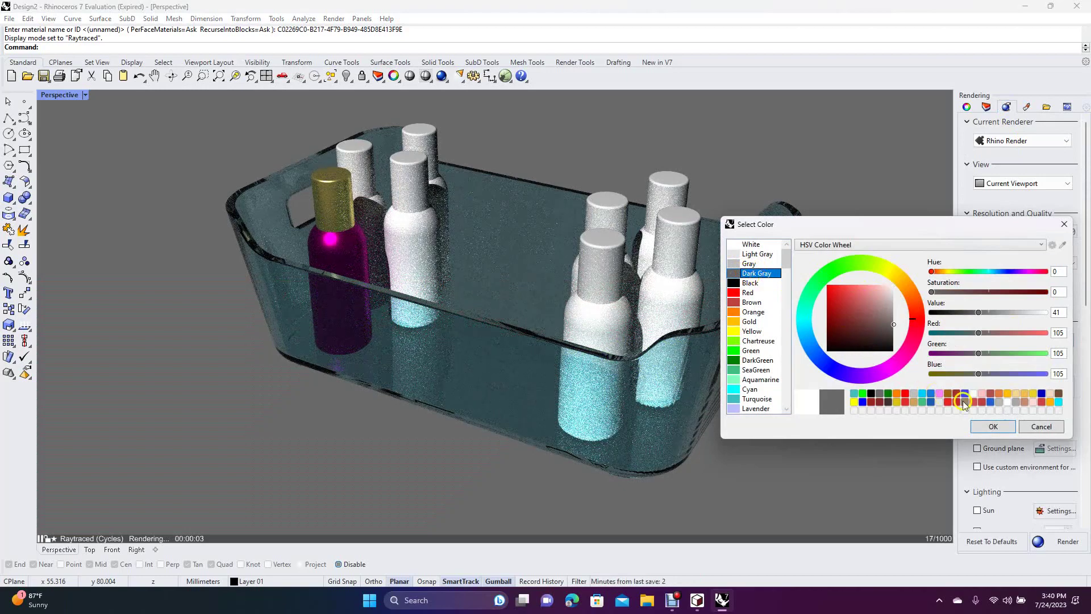
{"action": "left_click", "coordinate": [1000, 426]}
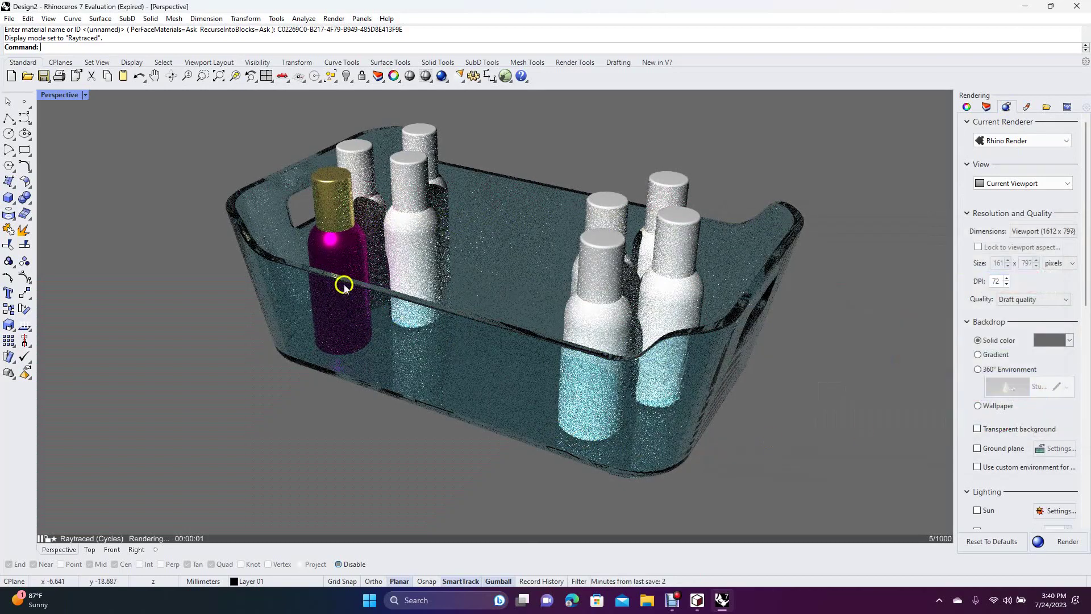
Step: Explode the white bottle beside the berry-colored one into cap and body, check that its cap selects separately, and deselect it
{"action": "left_click", "coordinate": [412, 189]}
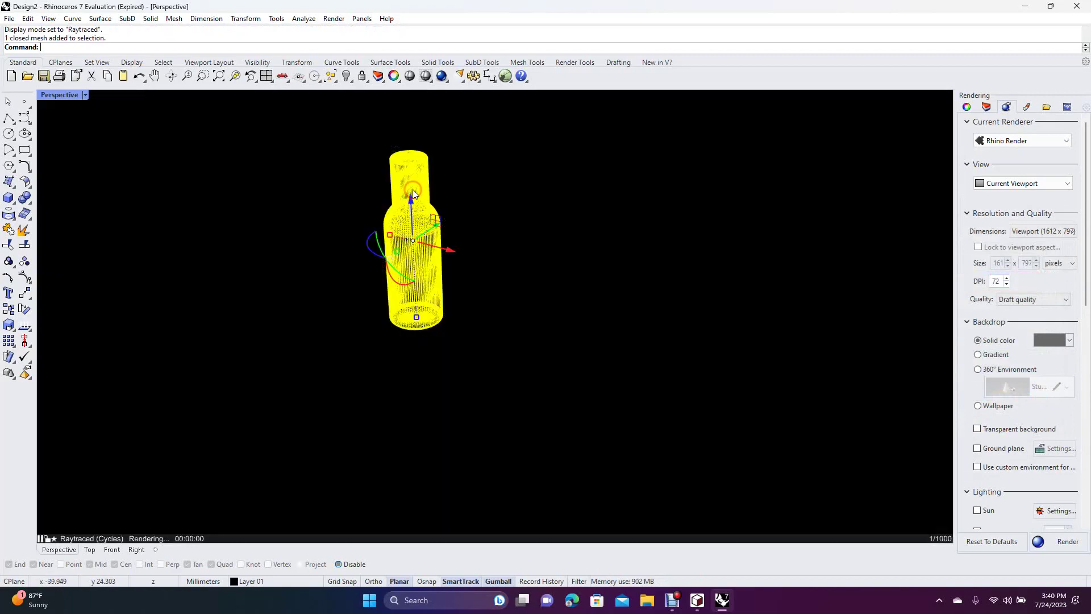
{"action": "left_click", "coordinate": [22, 232]}
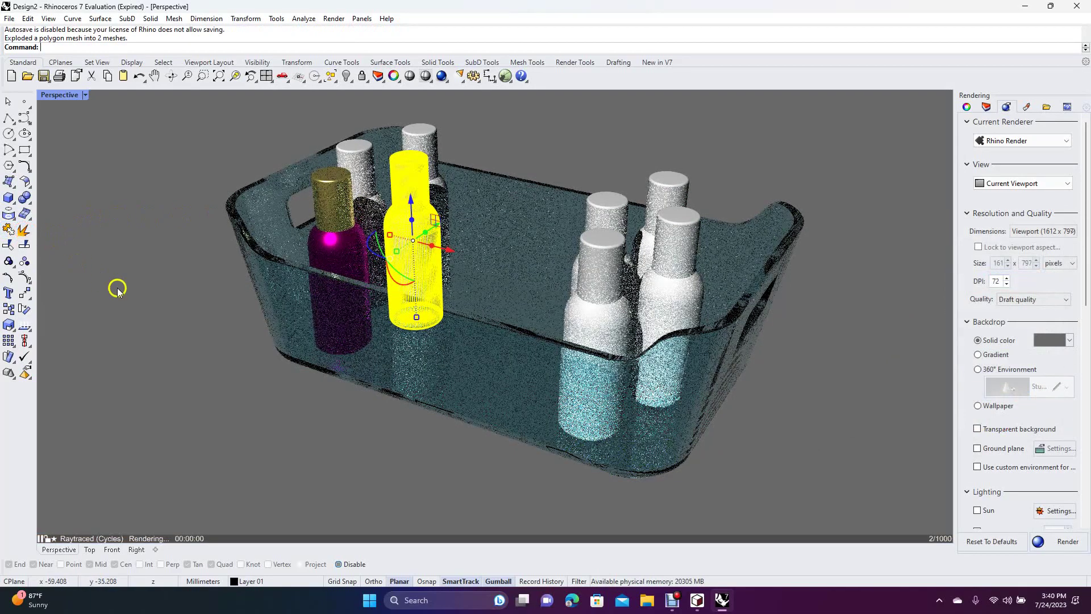
{"action": "left_click", "coordinate": [135, 298]}
{"action": "left_click", "coordinate": [413, 183]}
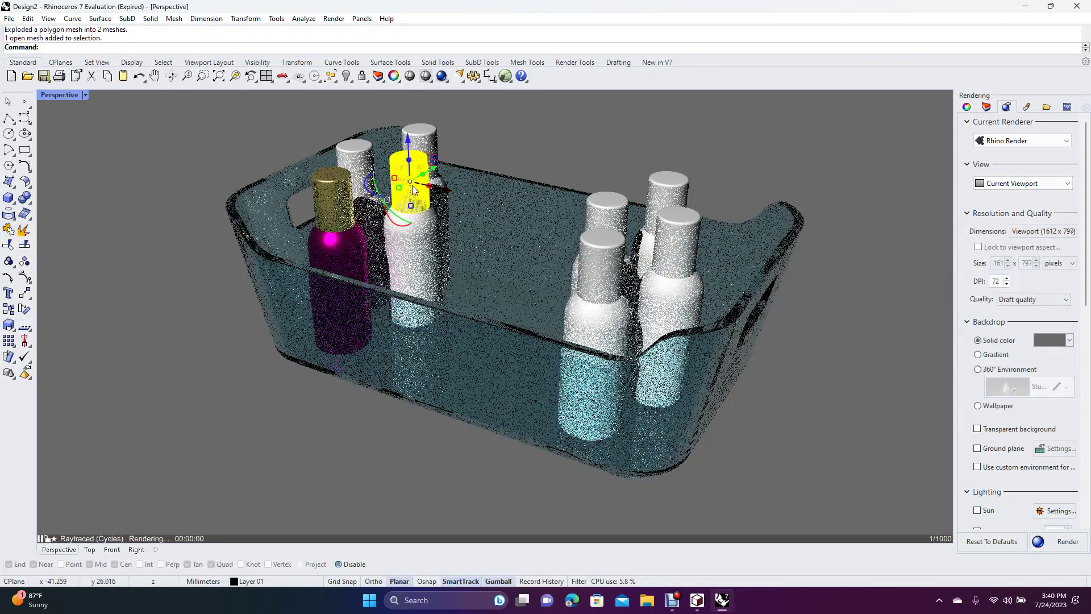
{"action": "left_click", "coordinate": [224, 142]}
Step: Explode the two rear white bottles near the berry-colored one into separate caps and bodies
{"action": "left_click", "coordinate": [350, 170]}
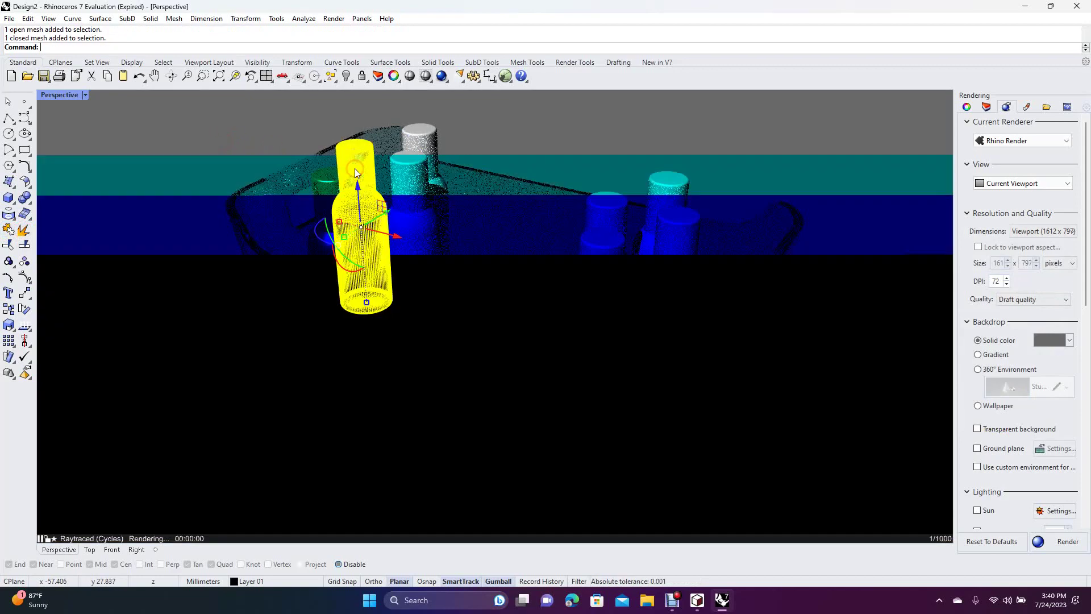
{"action": "left_click", "coordinate": [23, 231]}
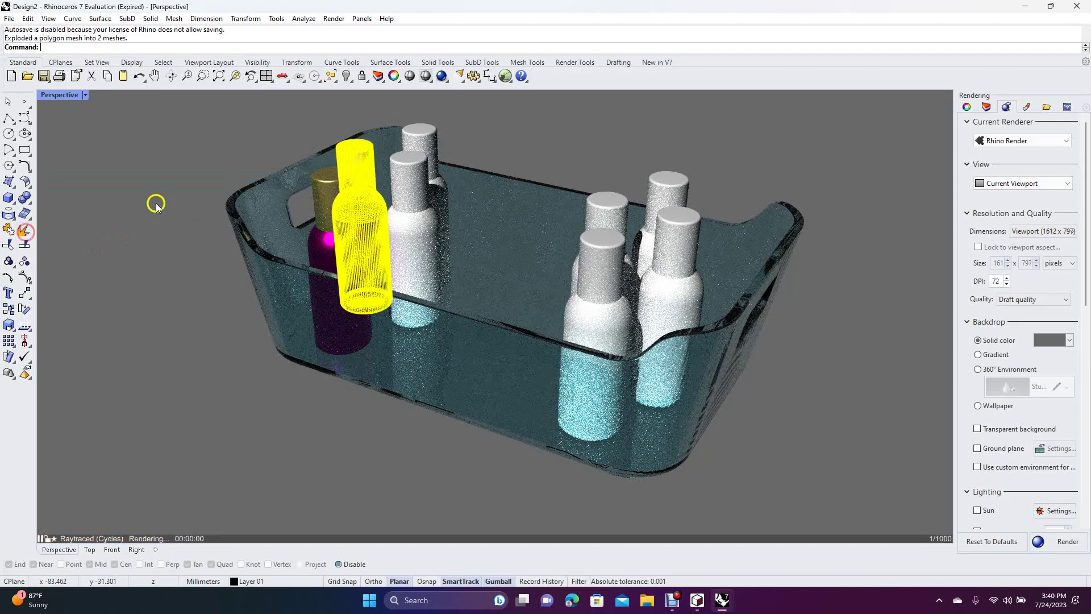
{"action": "left_click", "coordinate": [433, 145]}
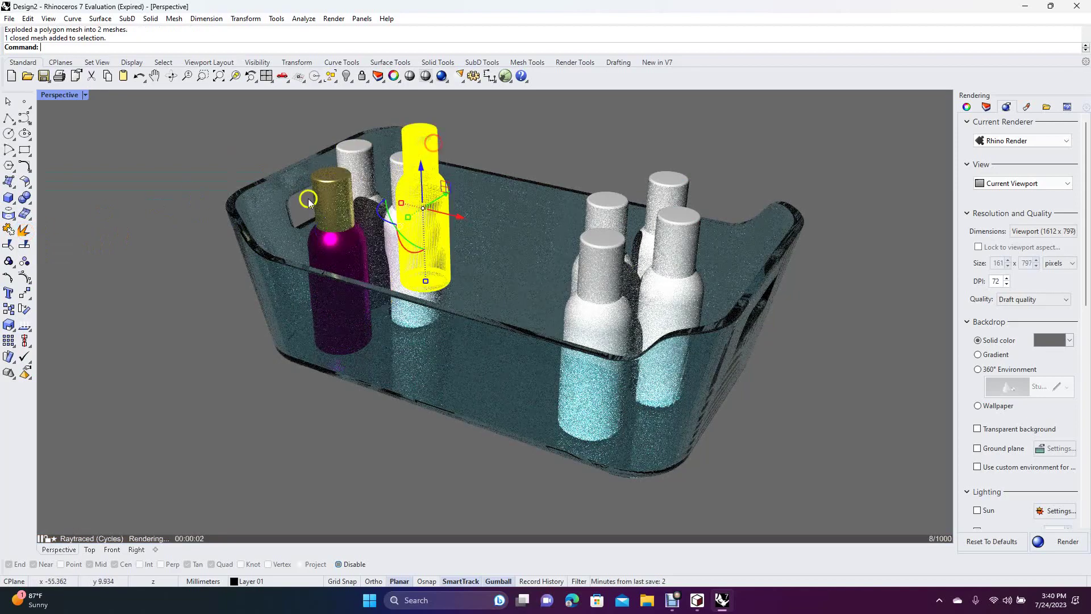
{"action": "left_click", "coordinate": [23, 231]}
Step: Explode the frontmost bottle at the tub's opposite end and the bottle directly behind it into caps and bodies
{"action": "left_click", "coordinate": [590, 324]}
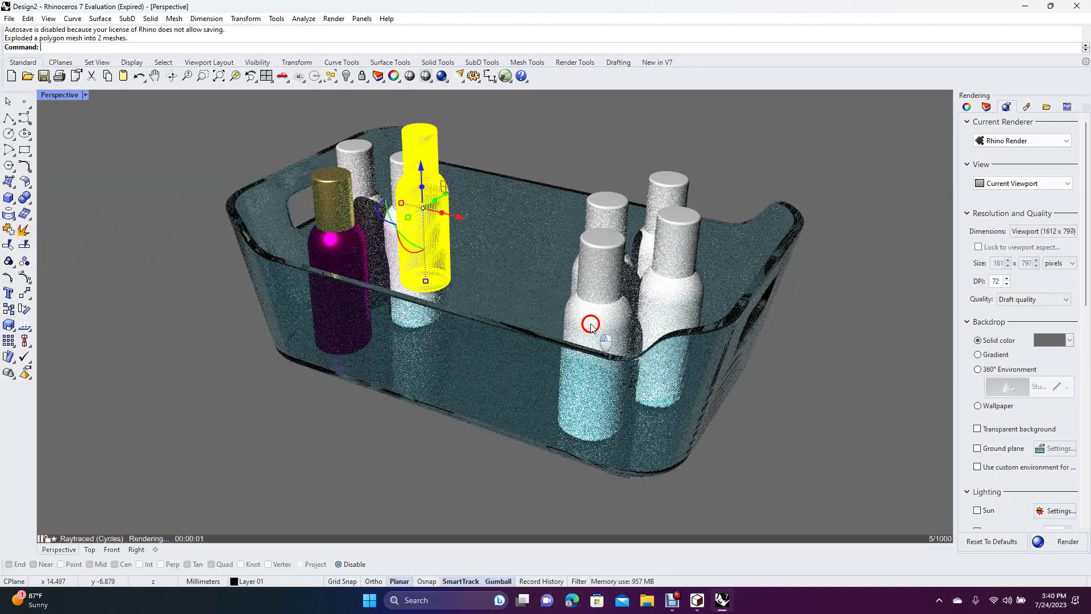
{"action": "key", "text": "Escape"}
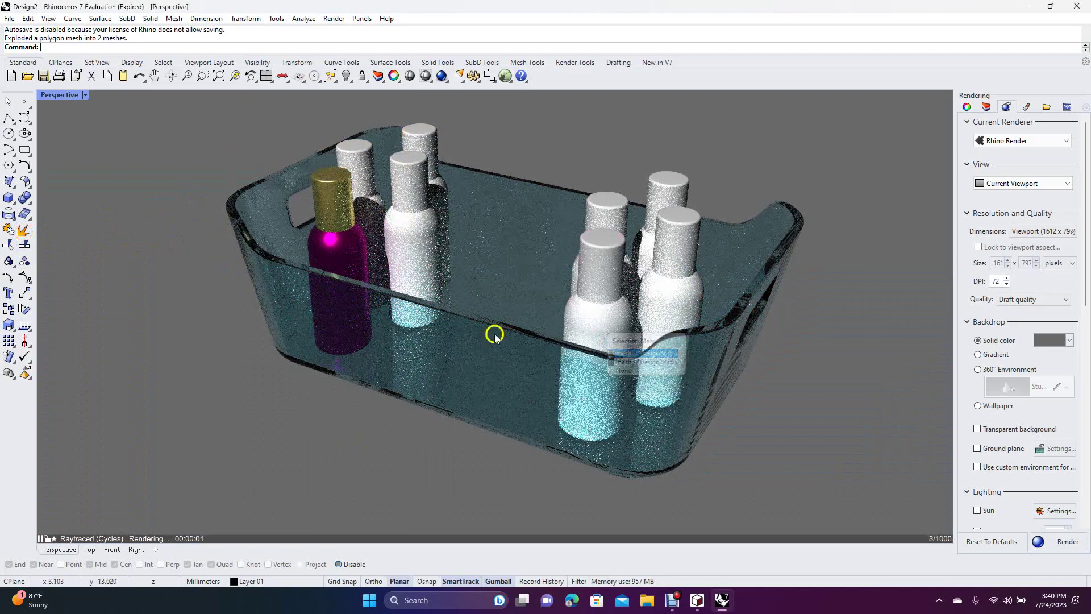
{"action": "left_click", "coordinate": [589, 293]}
{"action": "left_click", "coordinate": [22, 229]}
{"action": "left_click", "coordinate": [614, 217]}
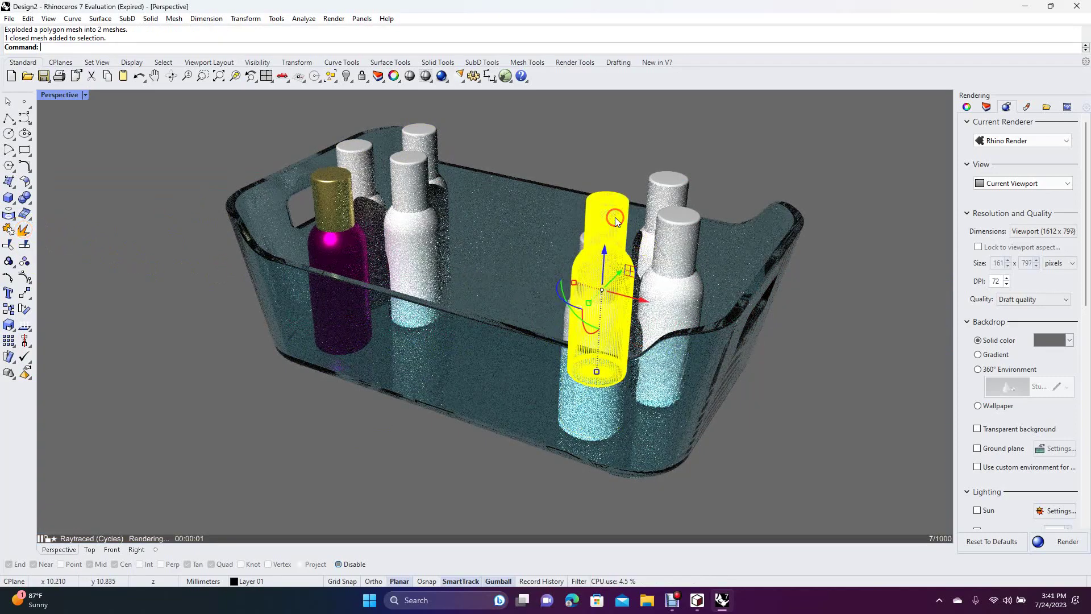
{"action": "left_click", "coordinate": [24, 229]}
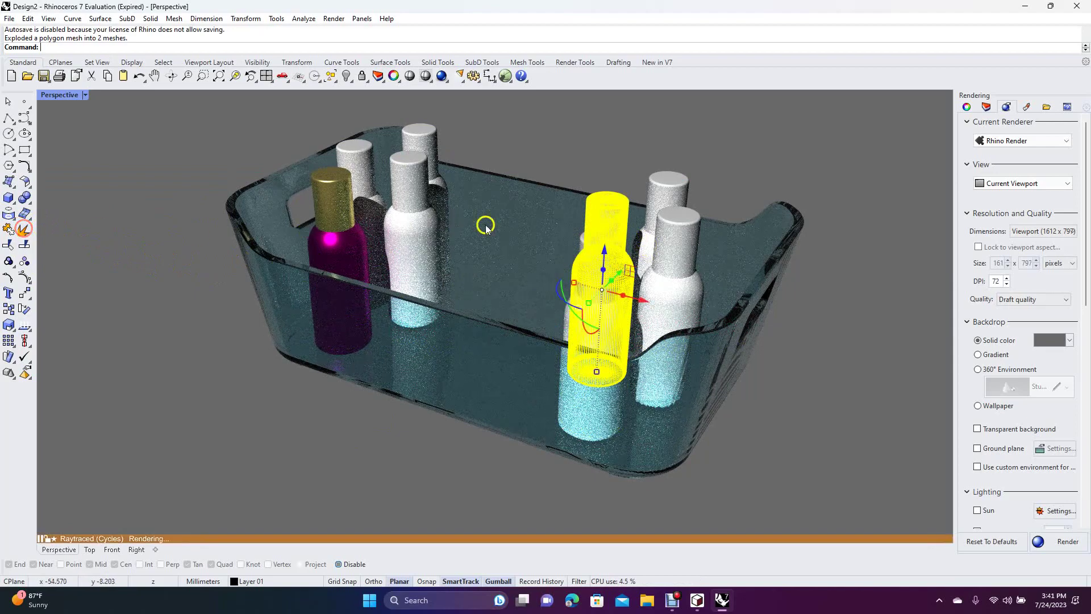
Step: Explode the last two unexploded bottles at that end of the tub into caps and bodies, and deselect them
{"action": "left_click", "coordinate": [680, 272]}
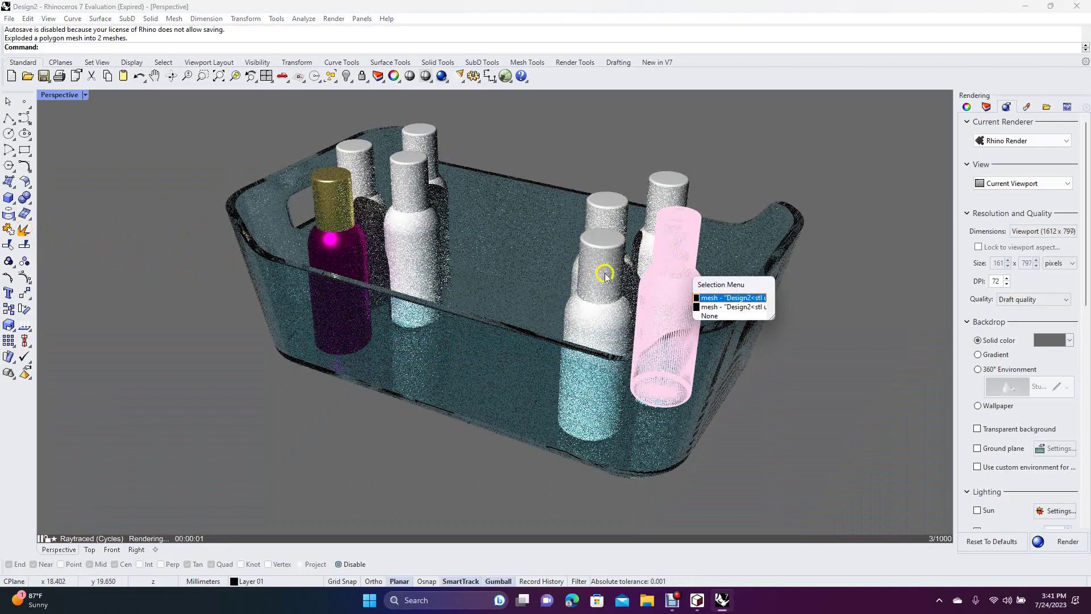
{"action": "left_click", "coordinate": [728, 206]}
{"action": "left_click", "coordinate": [688, 233]}
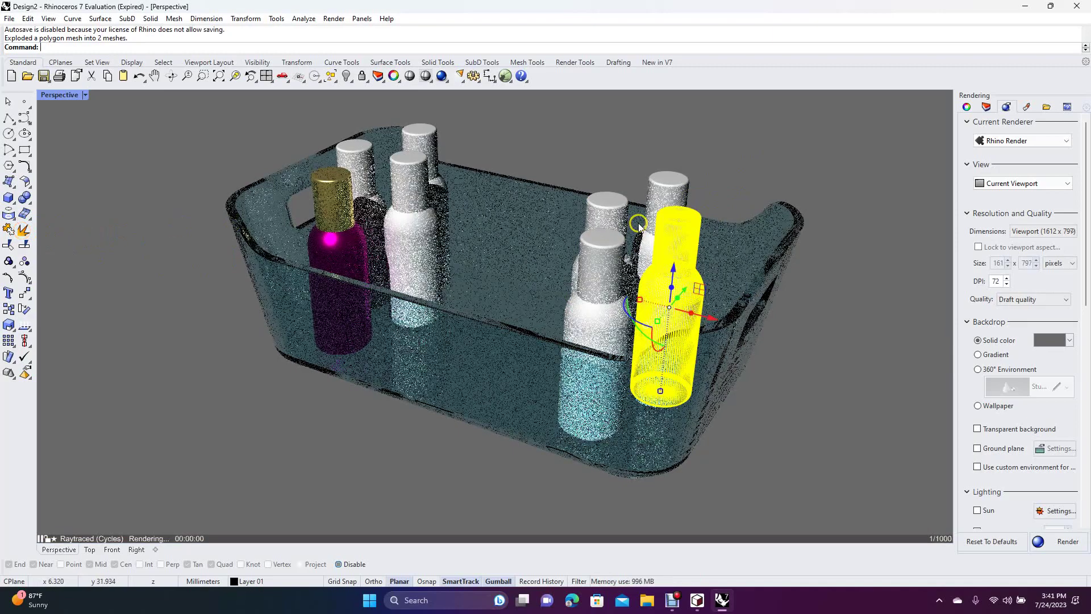
{"action": "left_click", "coordinate": [672, 195]}
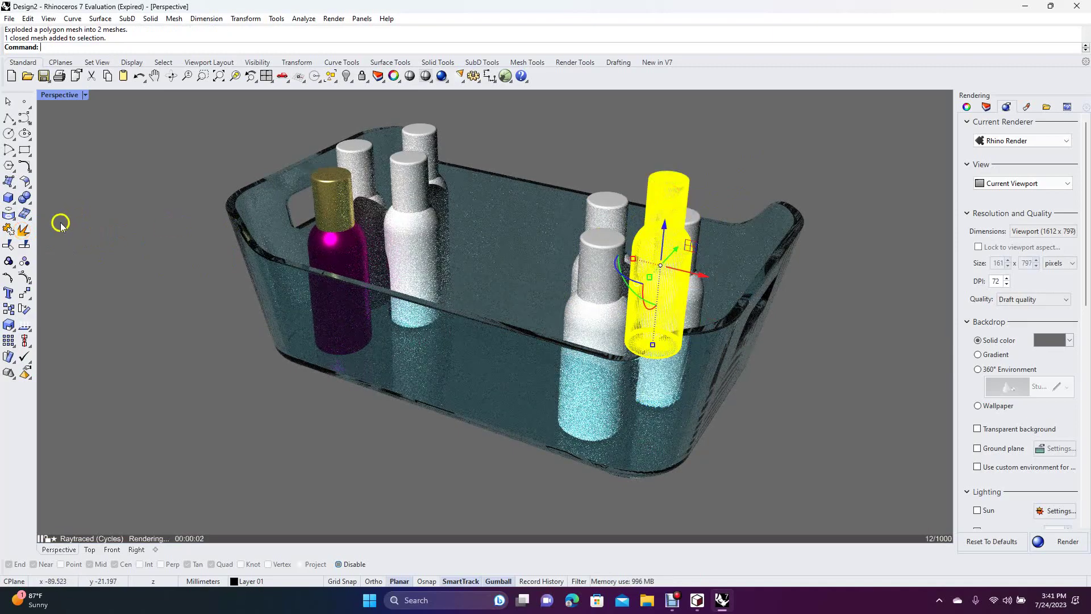
{"action": "left_click", "coordinate": [24, 232]}
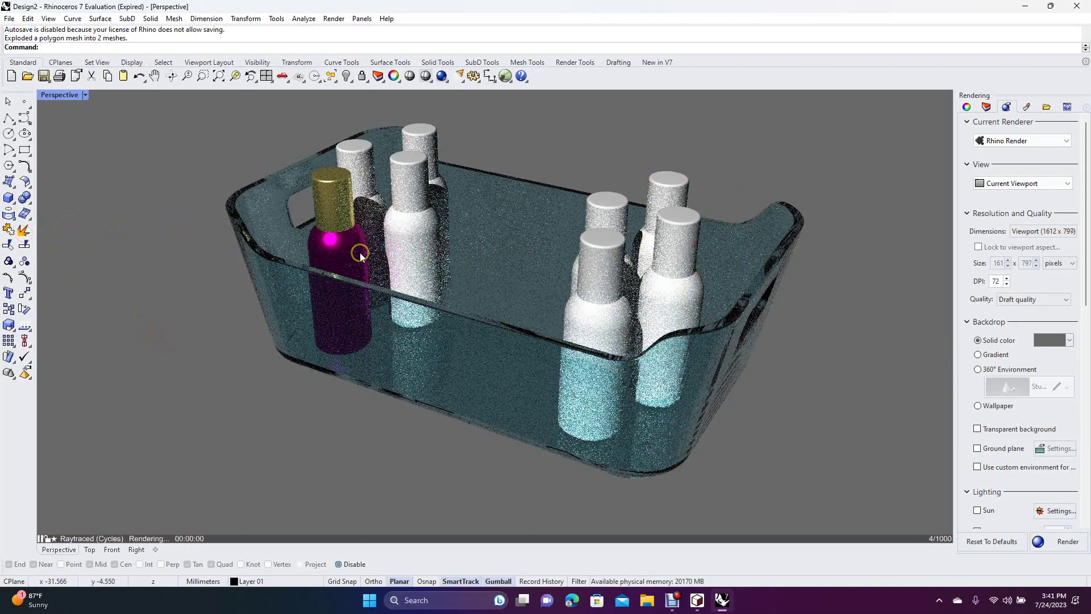
Step: Select the seven remaining white bottle caps together and assign the Satin Yellow Gold material to them
{"action": "left_click", "coordinate": [1027, 110]}
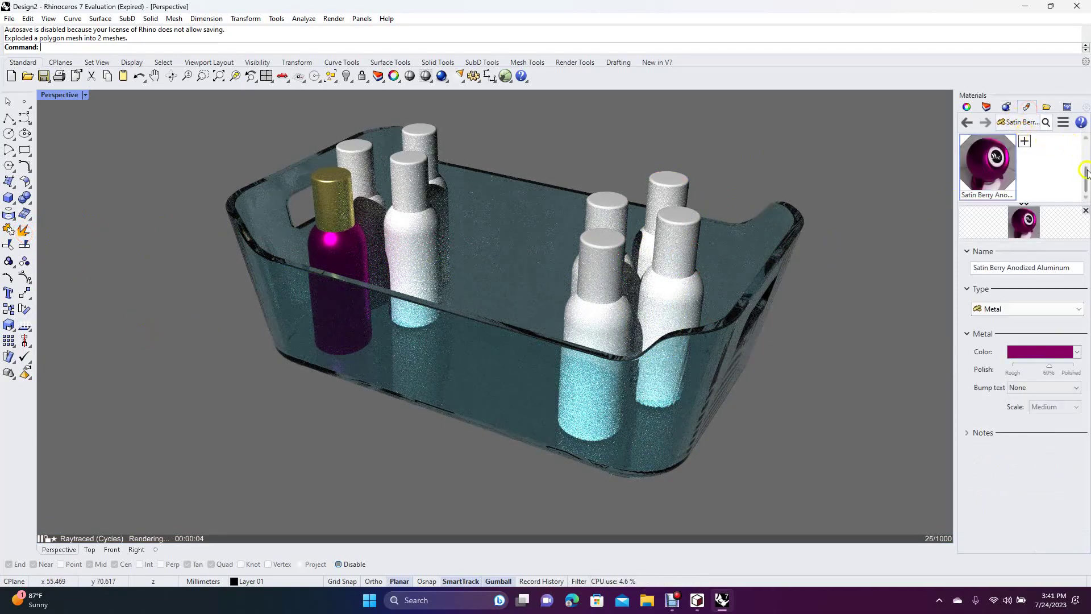
{"action": "left_click_drag", "start_coordinate": [1086, 171], "coordinate": [1086, 150]}
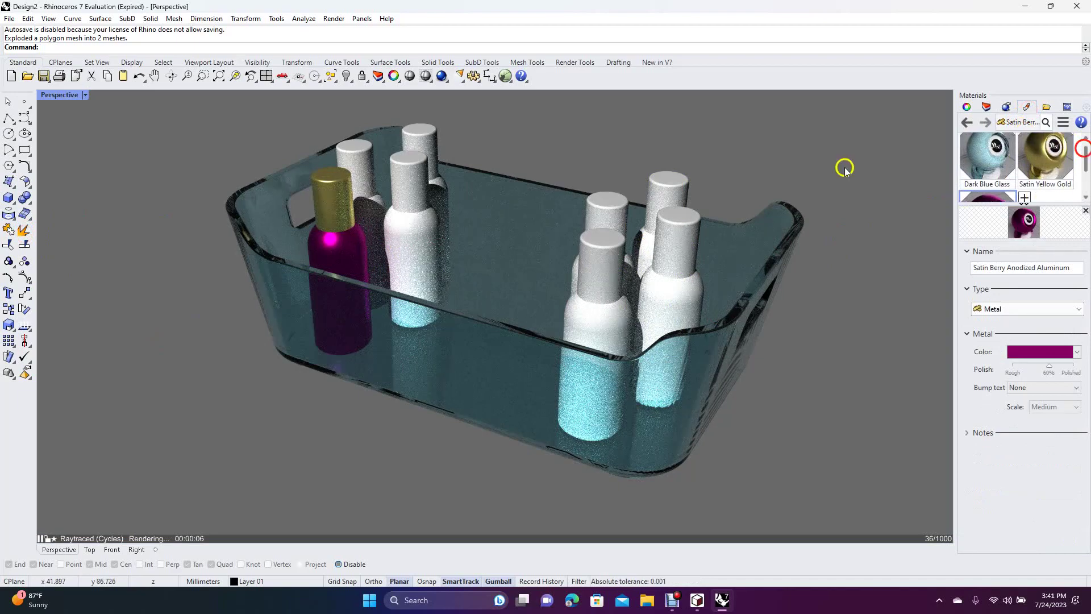
{"action": "left_click", "coordinate": [352, 162]}
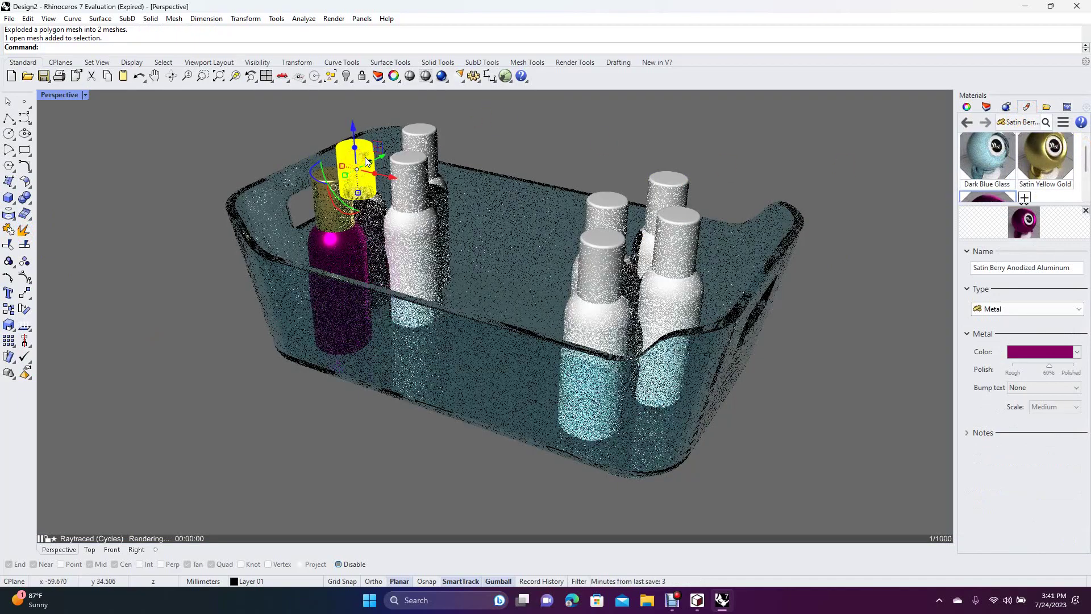
{"action": "left_click", "coordinate": [415, 183], "text": "shift"}
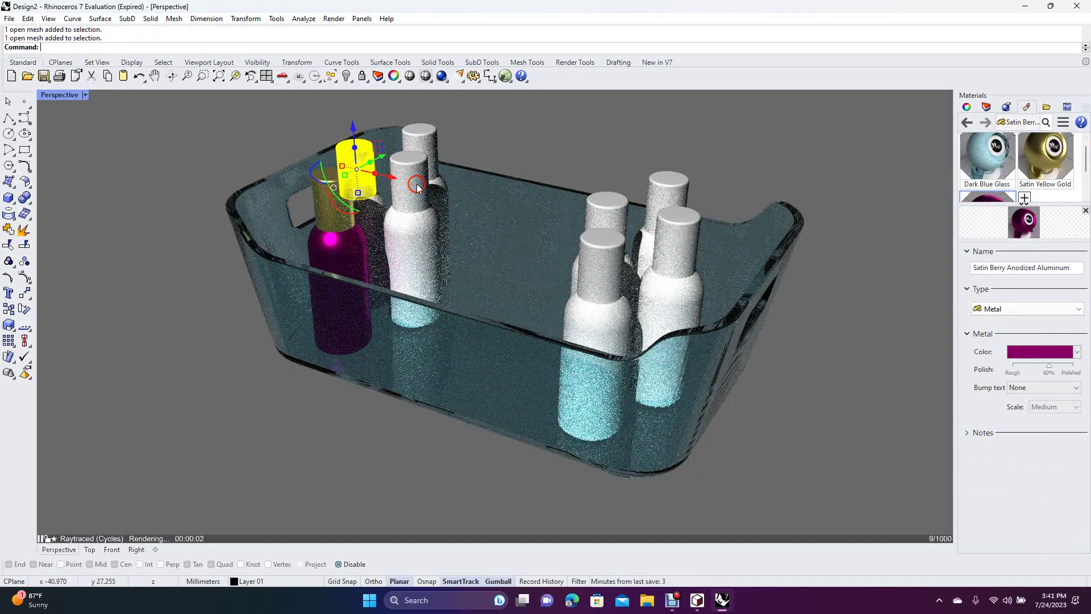
{"action": "left_click", "coordinate": [426, 141], "text": "shift"}
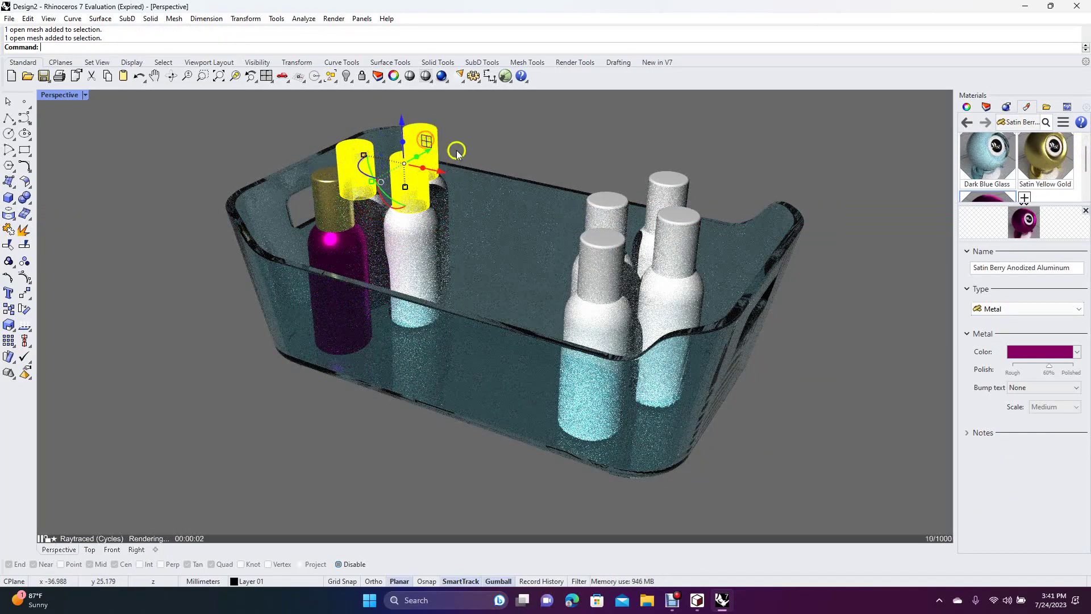
{"action": "left_click", "coordinate": [607, 219], "text": "shift"}
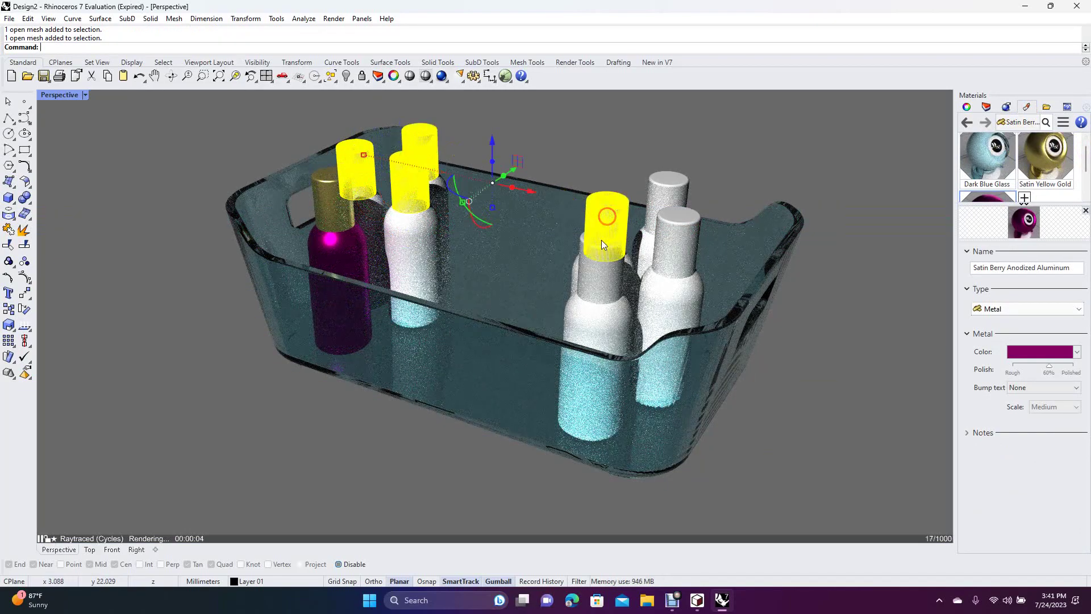
{"action": "left_click", "coordinate": [596, 271], "text": "shift"}
{"action": "left_click", "coordinate": [662, 198], "text": "shift"}
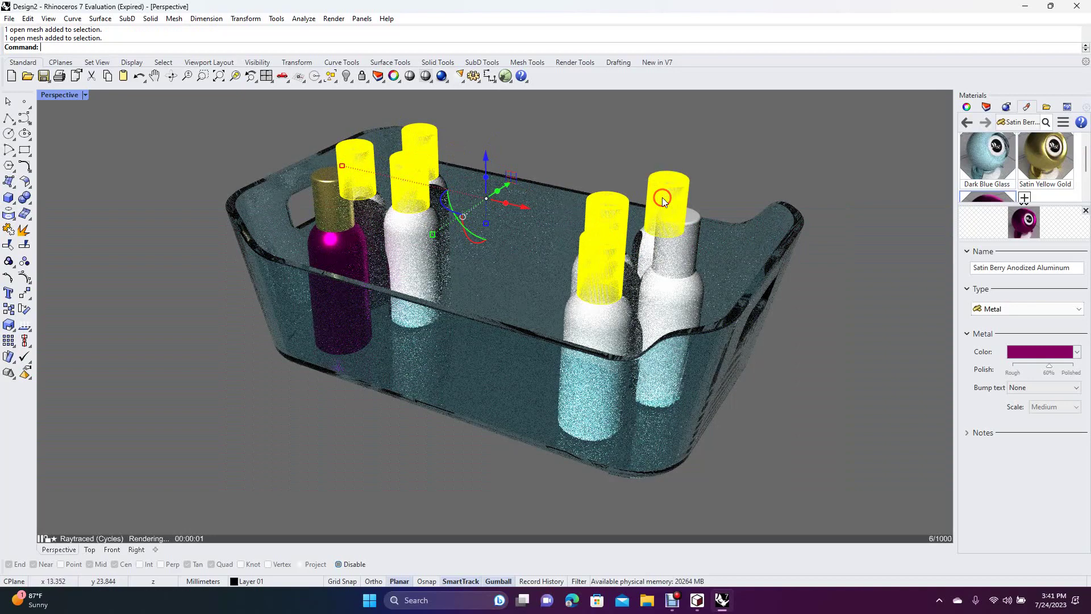
{"action": "left_click", "coordinate": [682, 246], "text": "shift"}
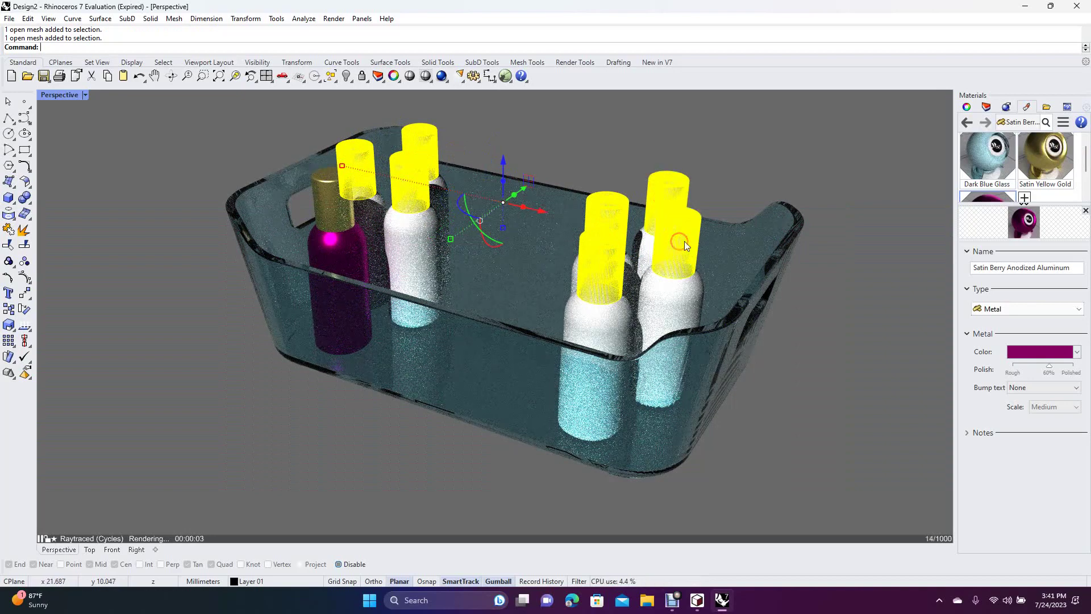
{"action": "right_click", "coordinate": [1049, 158]}
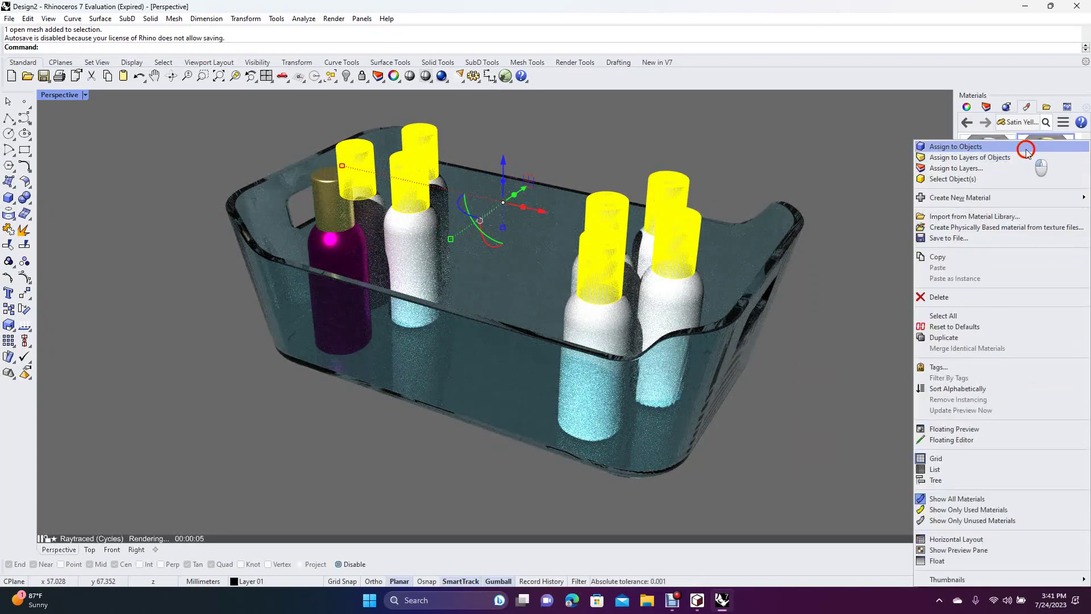
{"action": "left_click", "coordinate": [1027, 149]}
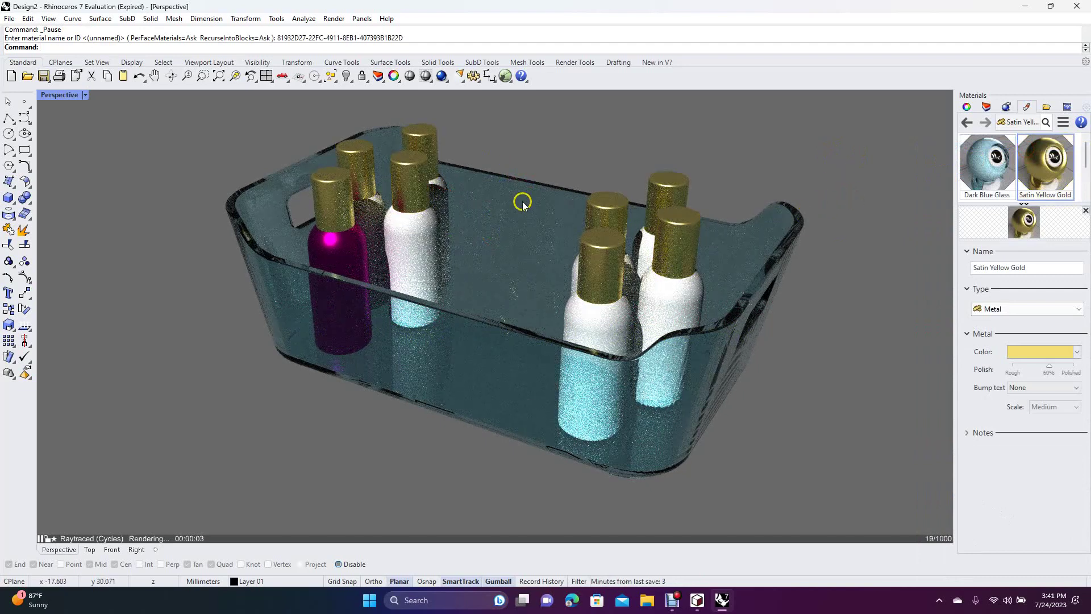
Step: Select the body of the bottle behind the berry-colored one and import Satin Blue Anodized Aluminum from the Metal > Satin library folder
{"action": "left_click", "coordinate": [377, 220]}
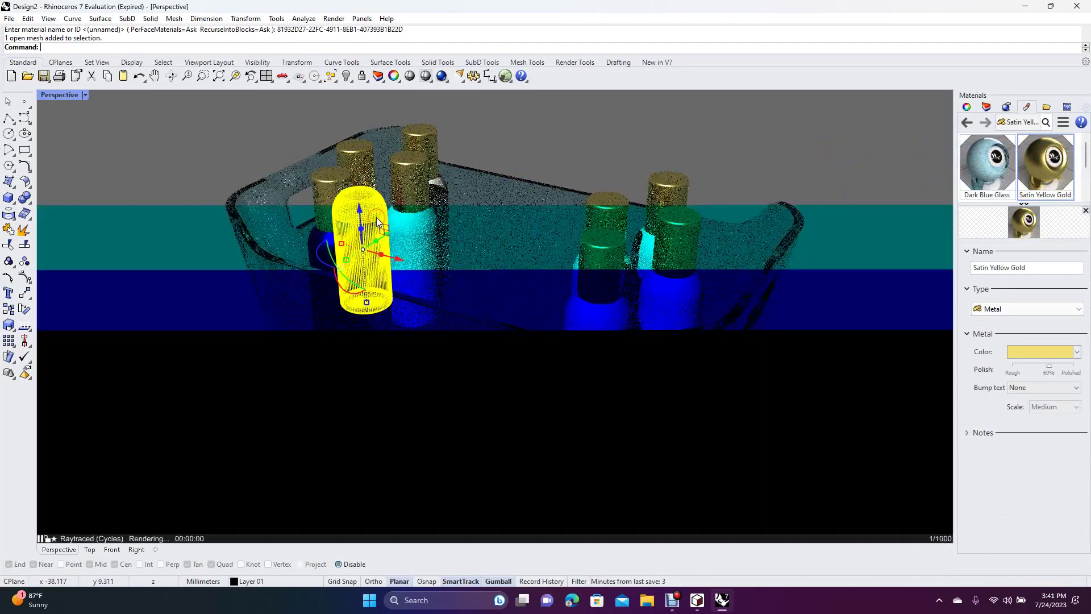
{"action": "mouse_move", "coordinate": [1083, 169]}
{"action": "left_mouse_down"}
{"action": "mouse_move", "coordinate": [1086, 147]}
{"action": "mouse_move", "coordinate": [1082, 169]}
{"action": "left_mouse_up"}
{"action": "left_click", "coordinate": [1087, 162]}
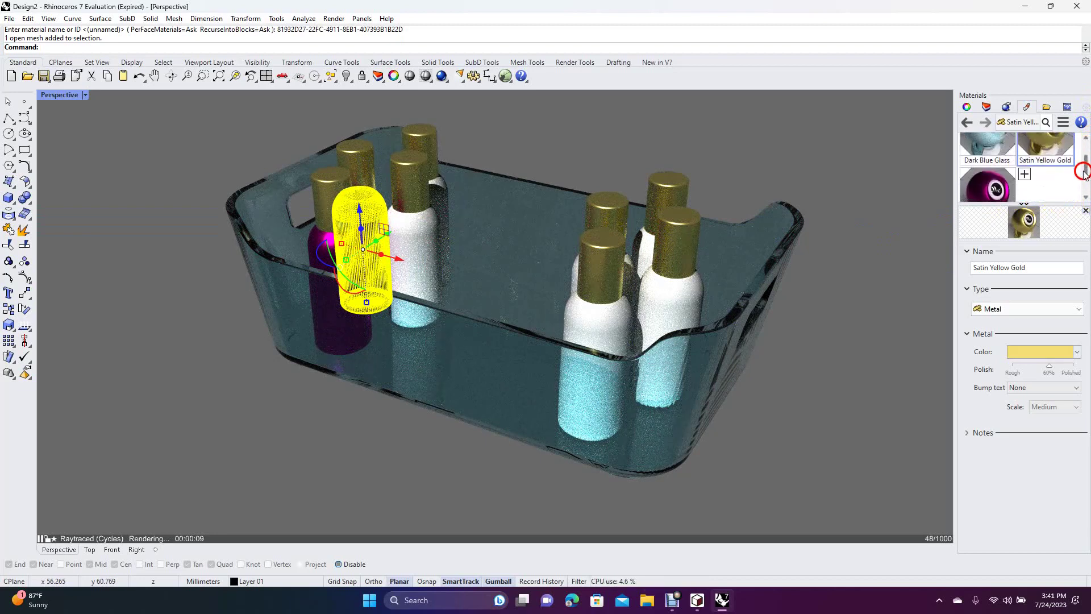
{"action": "left_click", "coordinate": [1026, 172]}
{"action": "left_click", "coordinate": [960, 175]}
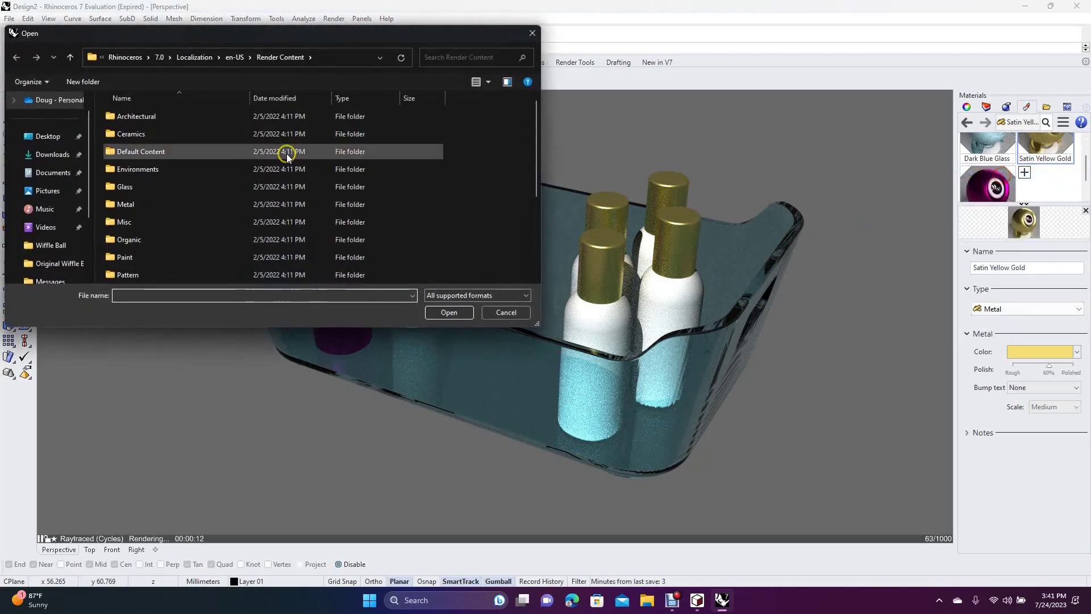
{"action": "double_click", "coordinate": [135, 208]}
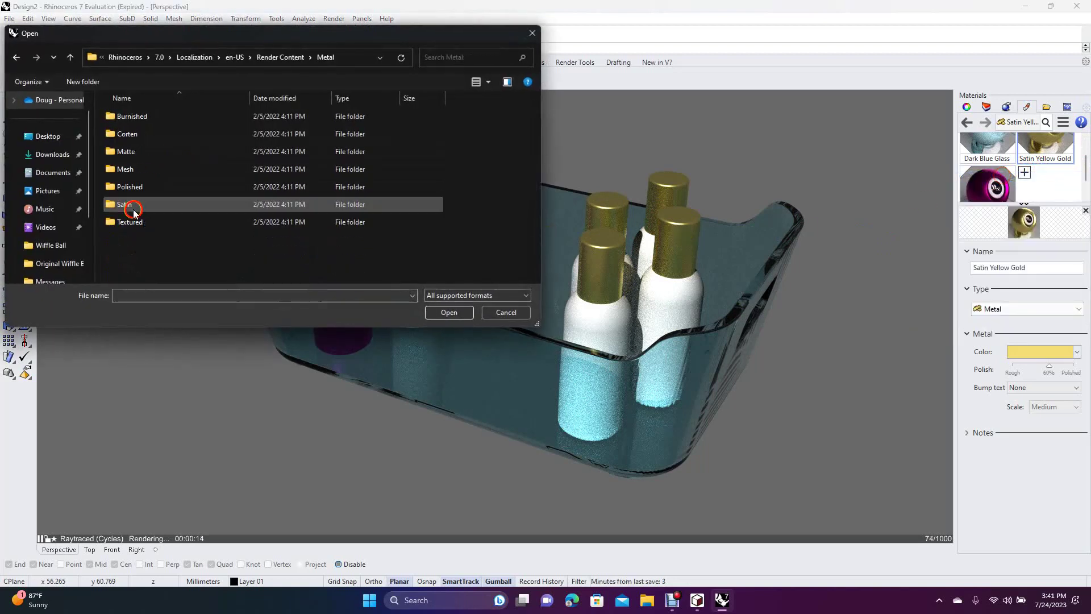
{"action": "double_click", "coordinate": [136, 211]}
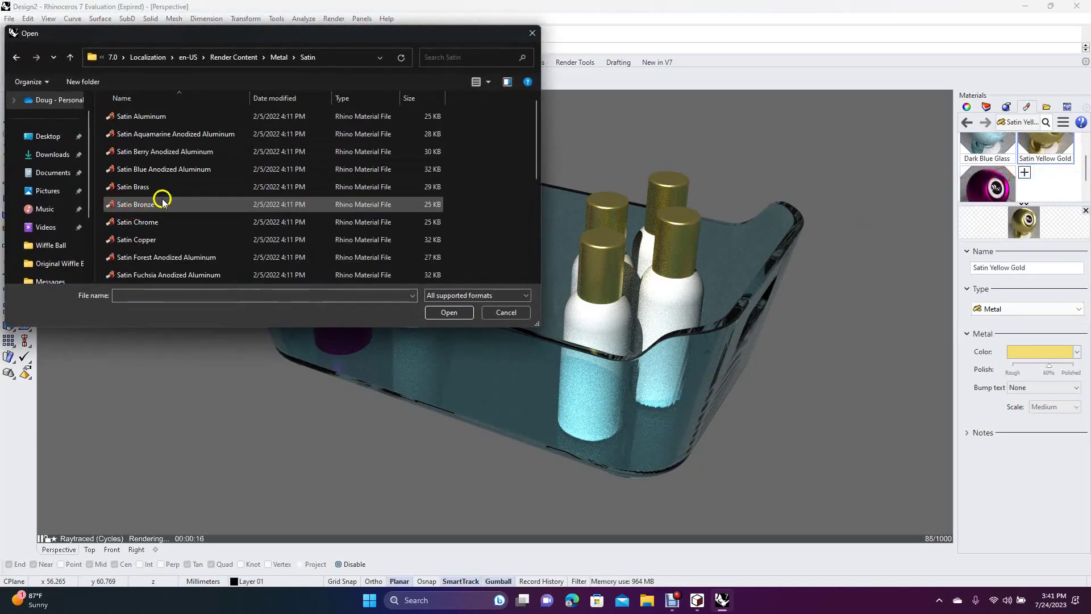
{"action": "double_click", "coordinate": [142, 168]}
{"action": "right_click", "coordinate": [704, 280]}
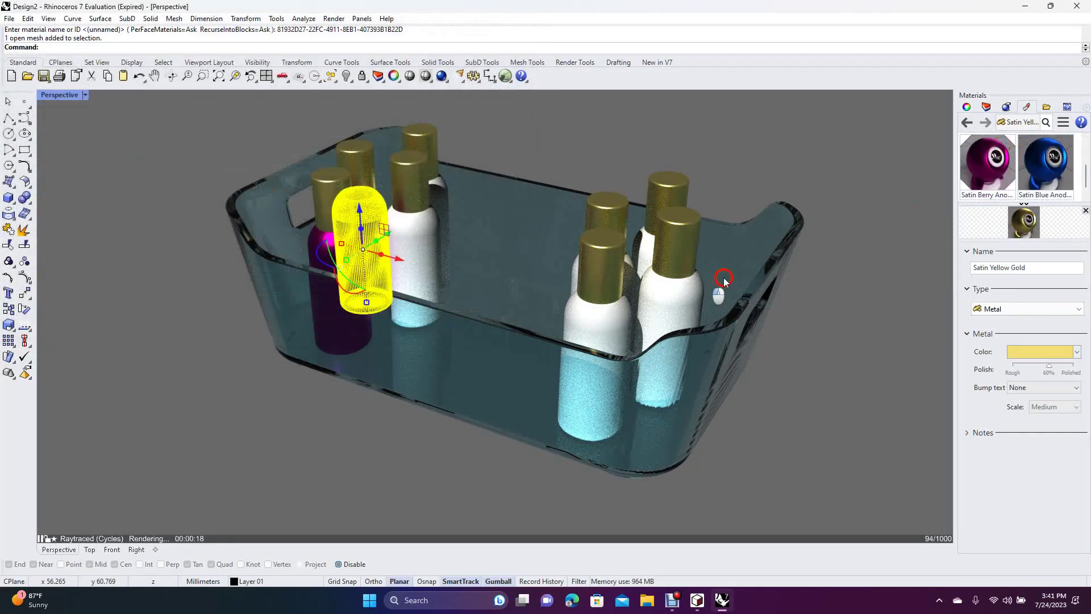
Step: Assign the Satin Blue Anodized Aluminum material to the selected bottle body and deselect it
{"action": "left_click", "coordinate": [1020, 176]}
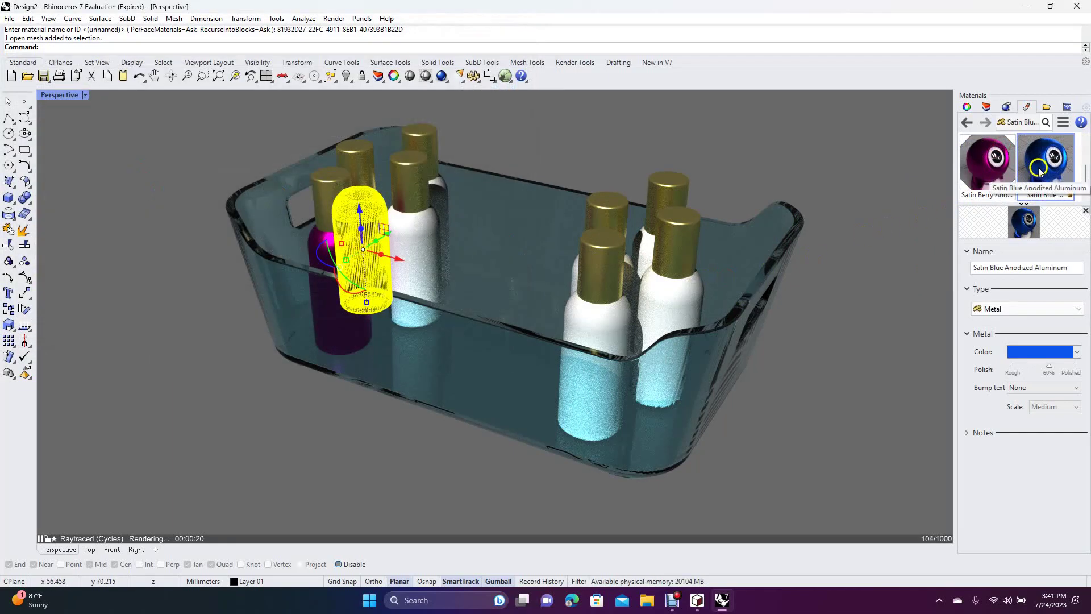
{"action": "right_click", "coordinate": [1026, 176]}
{"action": "left_click", "coordinate": [989, 149]}
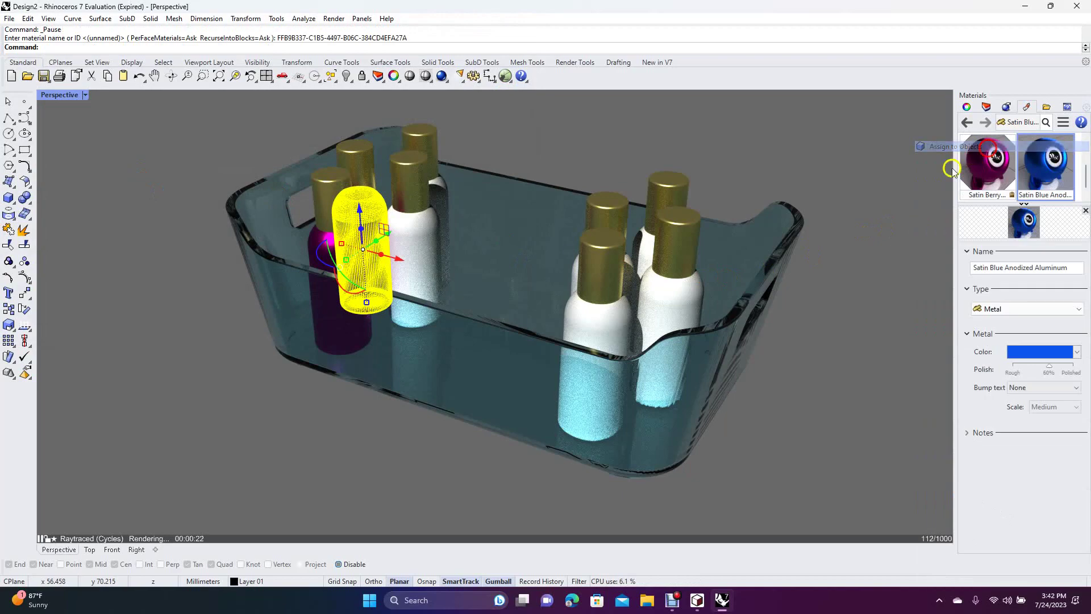
{"action": "left_click", "coordinate": [732, 165]}
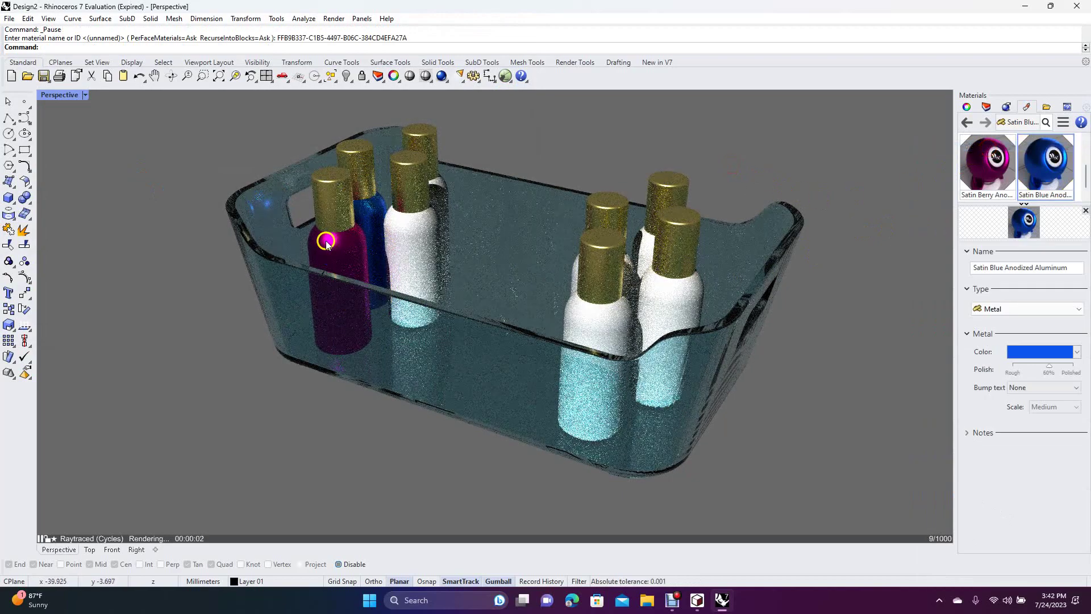
Step: Import Satin Forest Anodized Aluminum from the Metal > Satin library folder and assign it to the white bottle body beside the berry-colored one
{"action": "left_click", "coordinate": [409, 246]}
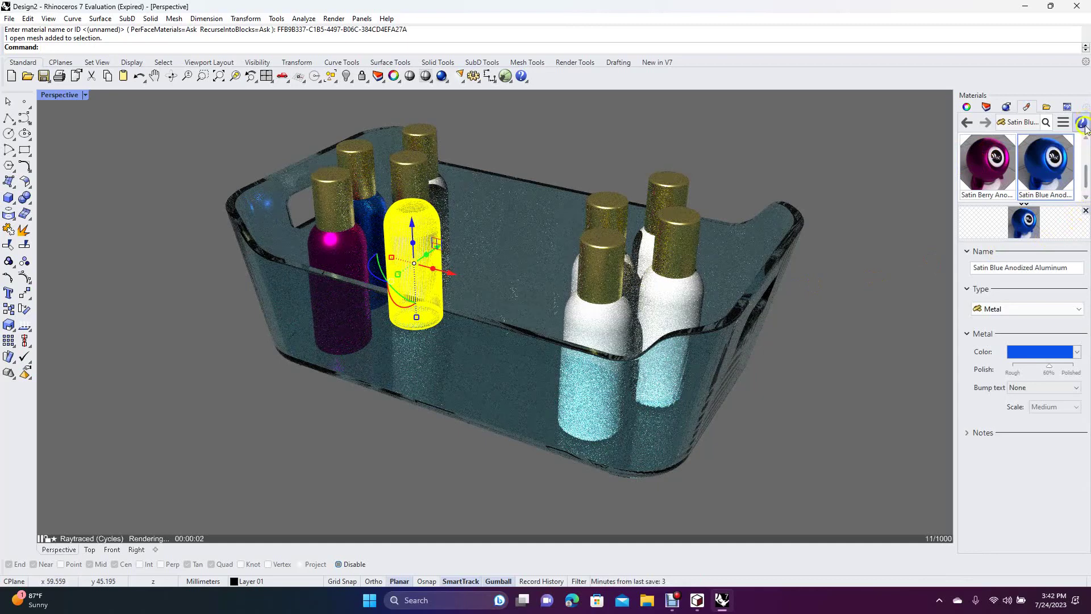
{"action": "scroll", "coordinate": [1085, 177], "scroll_direction": "down", "scroll_amount": 1}
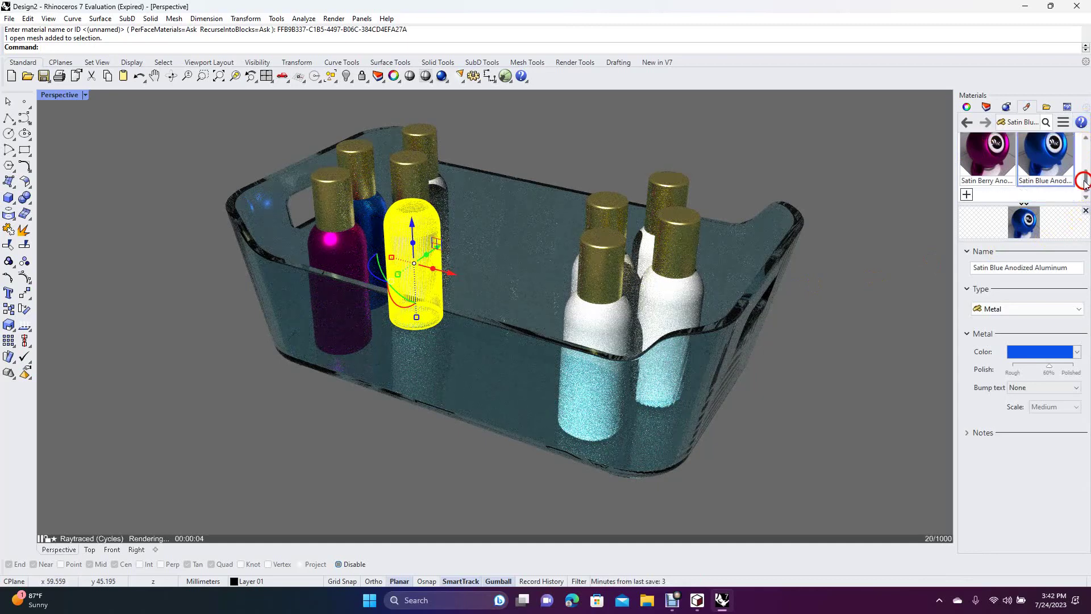
{"action": "left_click", "coordinate": [965, 196]}
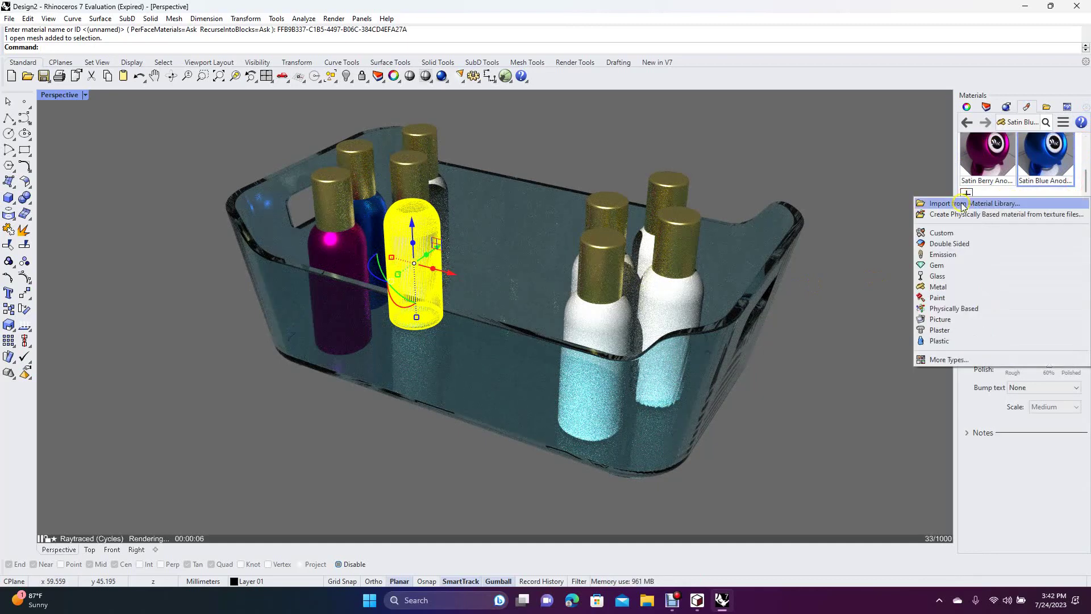
{"action": "left_click", "coordinate": [973, 203]}
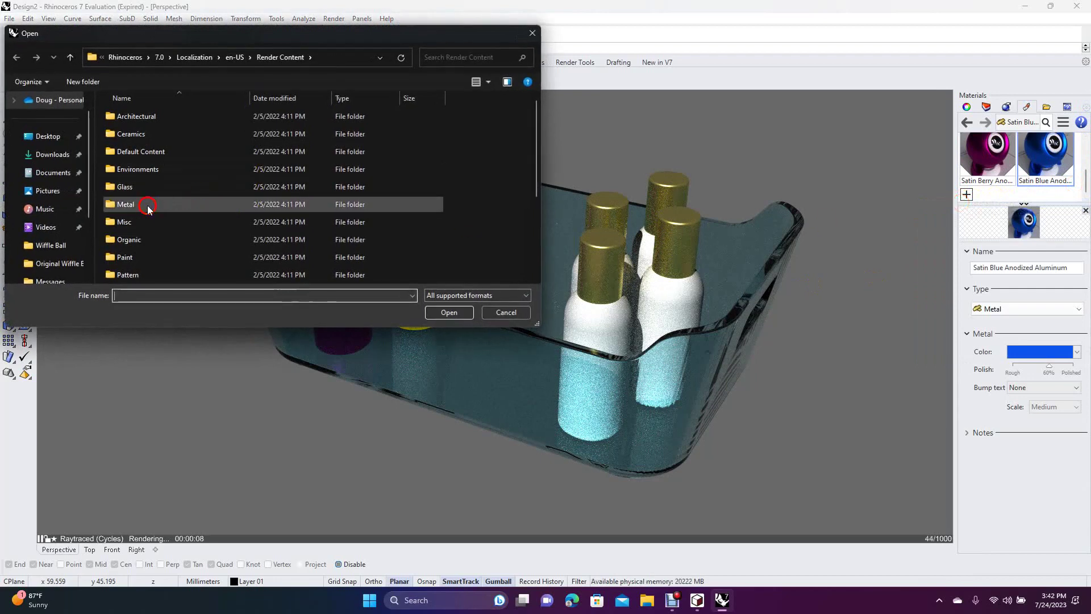
{"action": "double_click", "coordinate": [146, 206]}
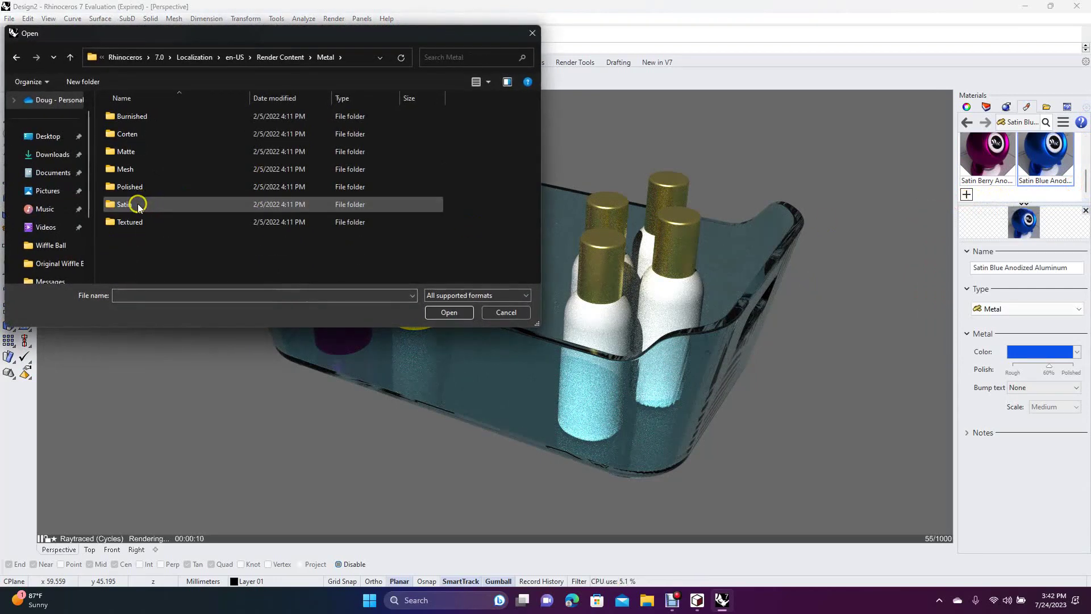
{"action": "double_click", "coordinate": [139, 206]}
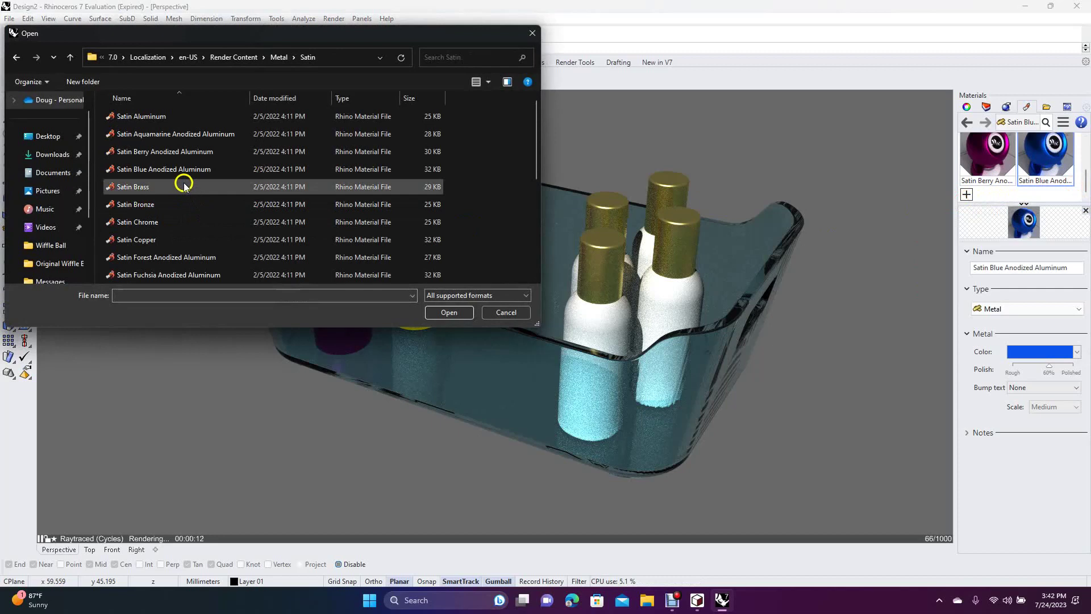
{"action": "double_click", "coordinate": [182, 262]}
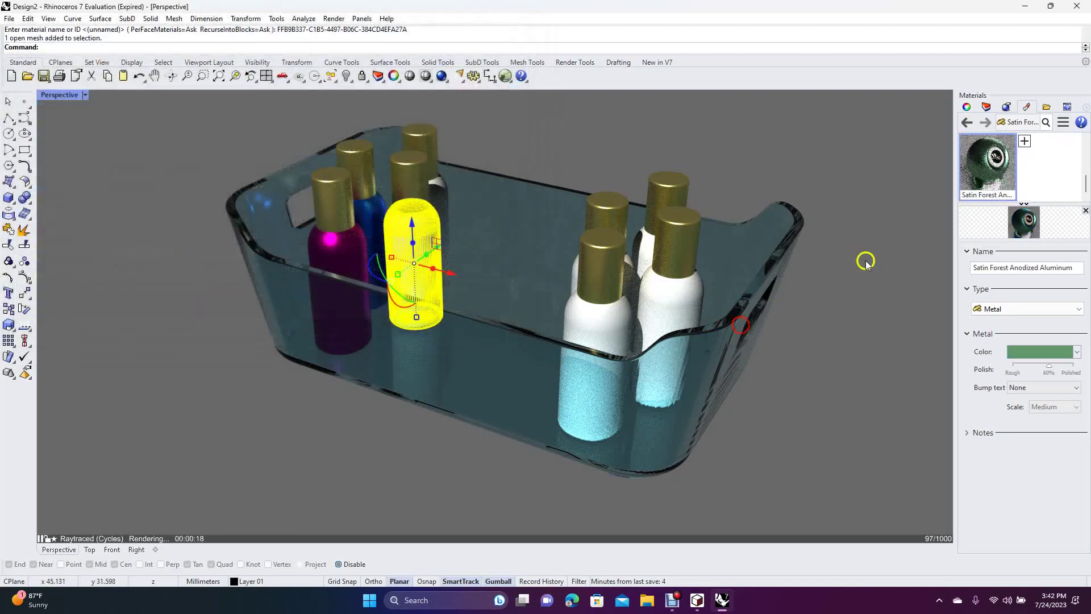
{"action": "right_click", "coordinate": [984, 177]}
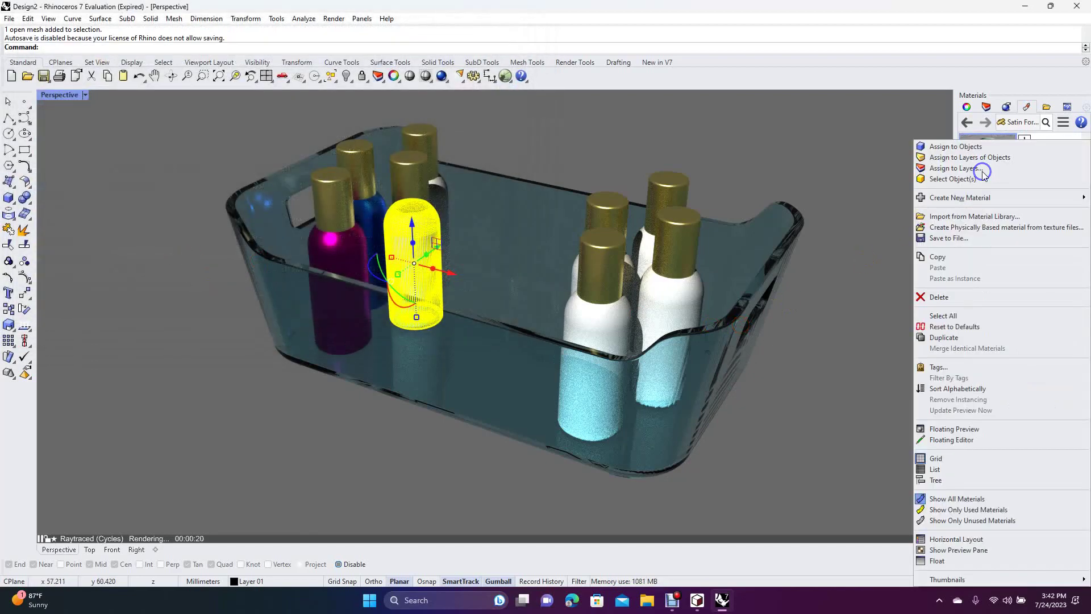
{"action": "left_click", "coordinate": [974, 149]}
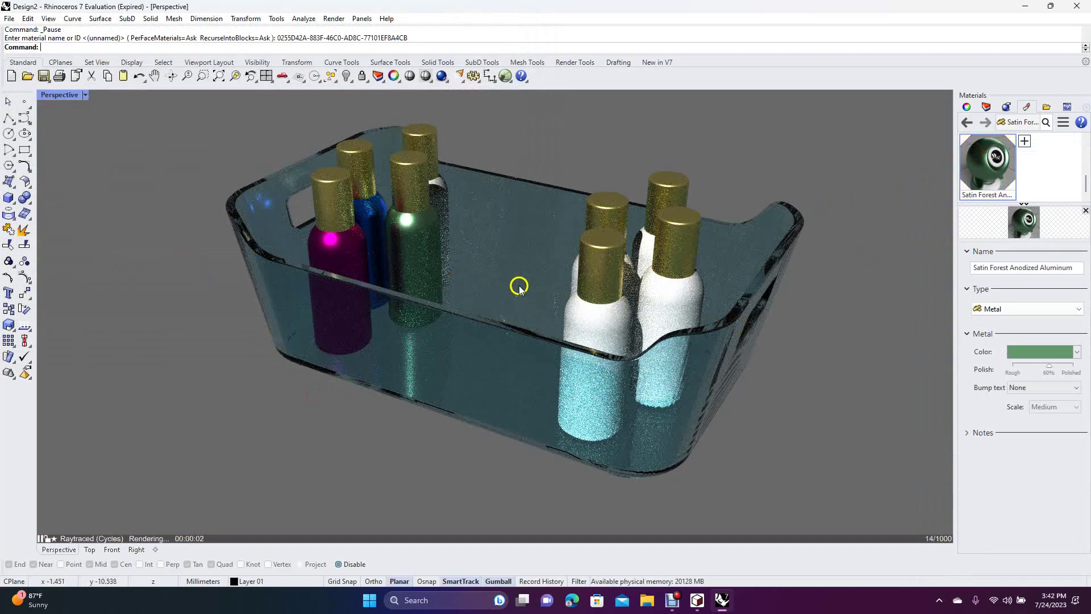
Step: Select the white bottle body behind the forest green one and import Satin Orange Anodized Aluminum from the Metal > Satin library folder
{"action": "left_click", "coordinate": [446, 202]}
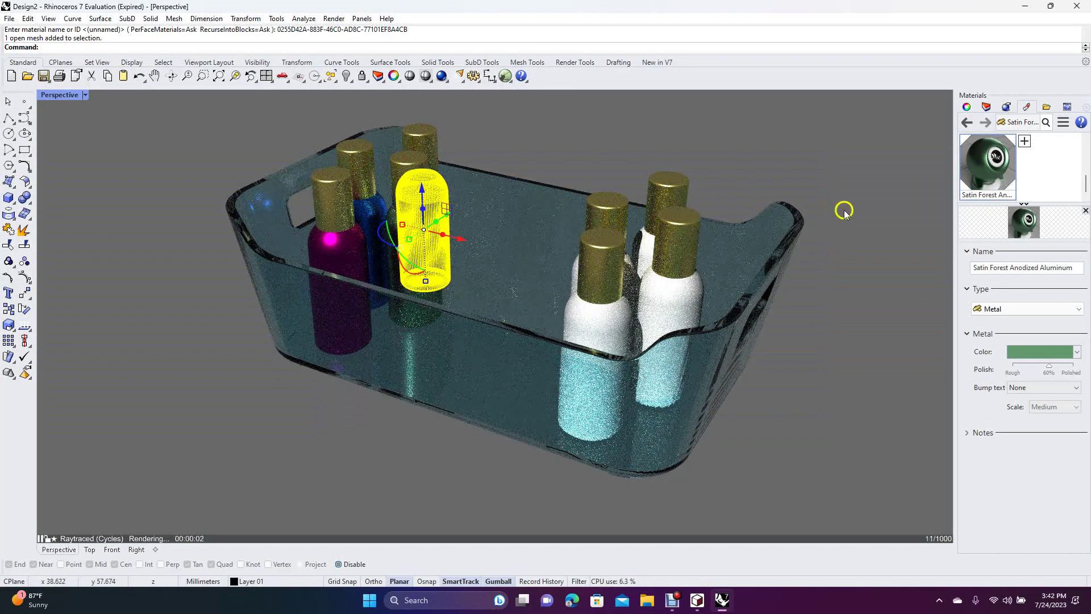
{"action": "left_click", "coordinate": [1026, 141]}
{"action": "left_click", "coordinate": [989, 149]}
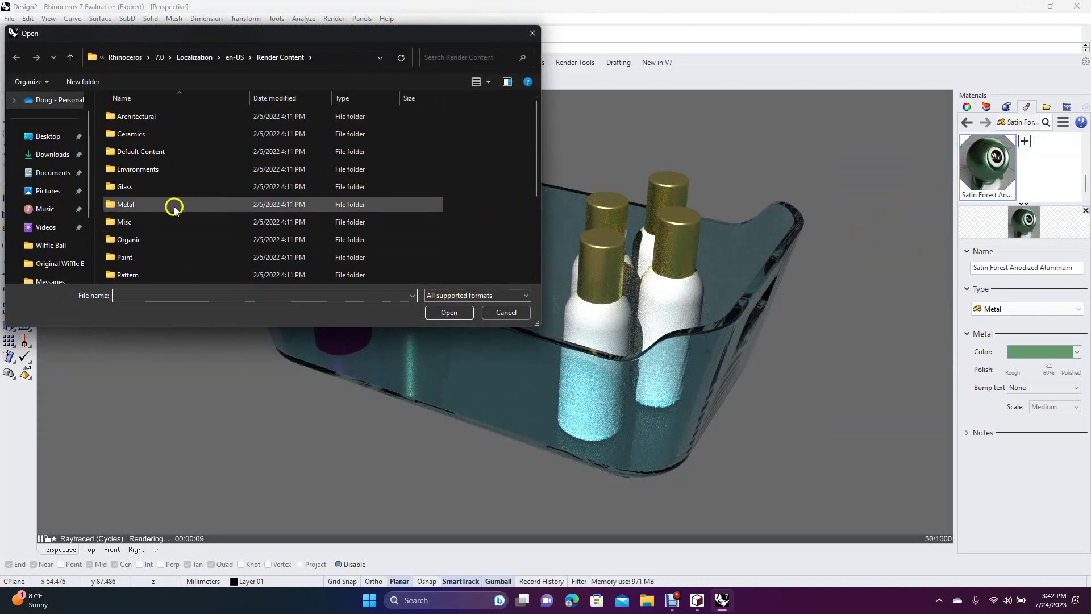
{"action": "double_click", "coordinate": [134, 207]}
{"action": "double_click", "coordinate": [145, 211]}
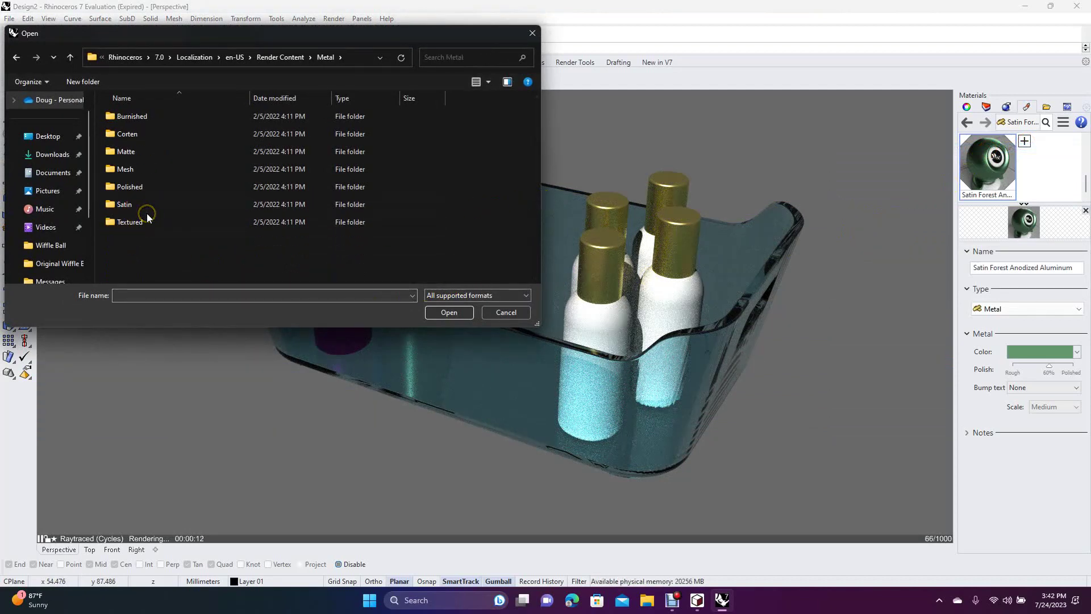
{"action": "left_click", "coordinate": [139, 213]}
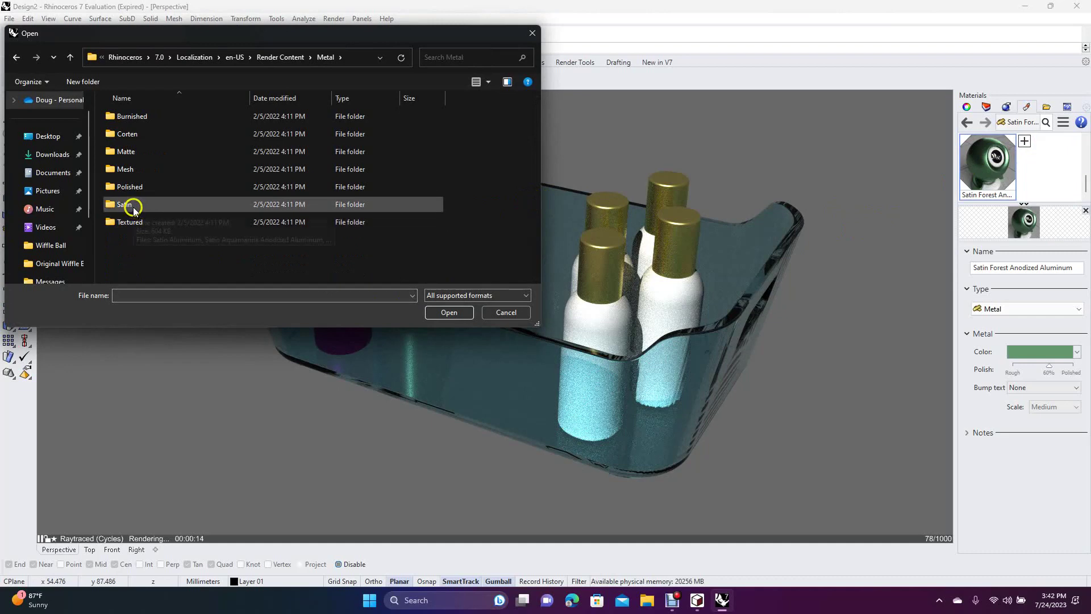
{"action": "double_click", "coordinate": [134, 208]}
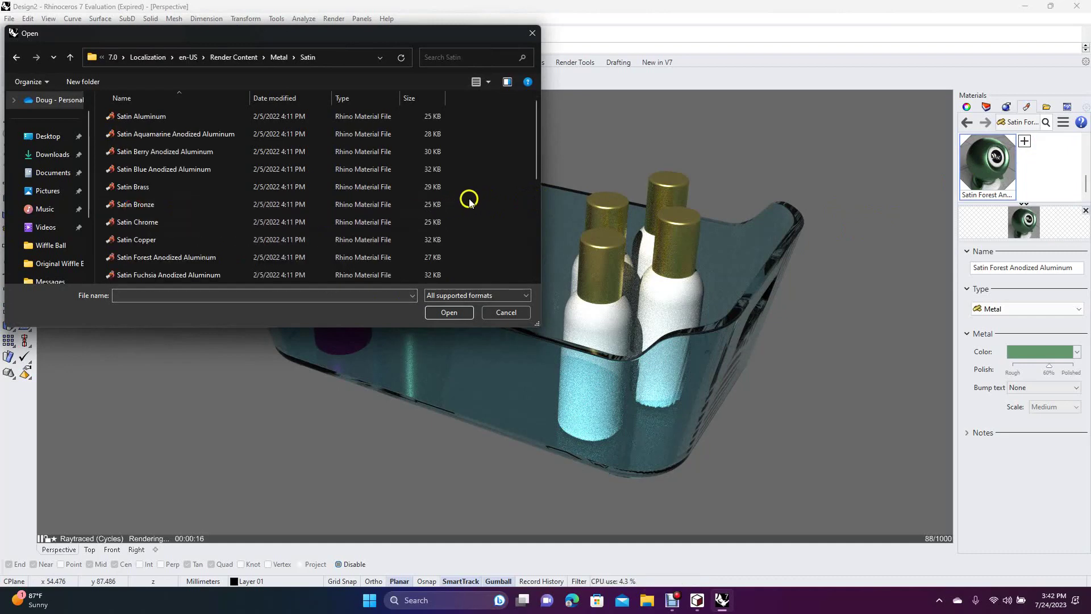
{"action": "left_click_drag", "start_coordinate": [536, 165], "coordinate": [536, 211]}
{"action": "double_click", "coordinate": [146, 241]}
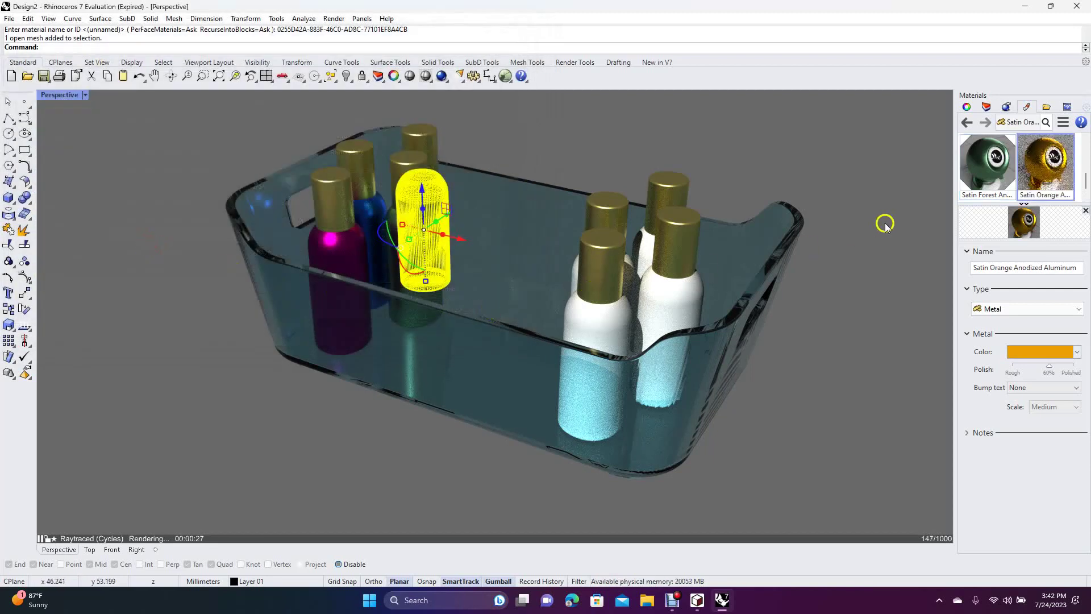
Step: Assign the Satin Orange Anodized Aluminum material to the selected bottle body and deselect it
{"action": "right_click", "coordinate": [1041, 167]}
{"action": "left_click", "coordinate": [935, 146]}
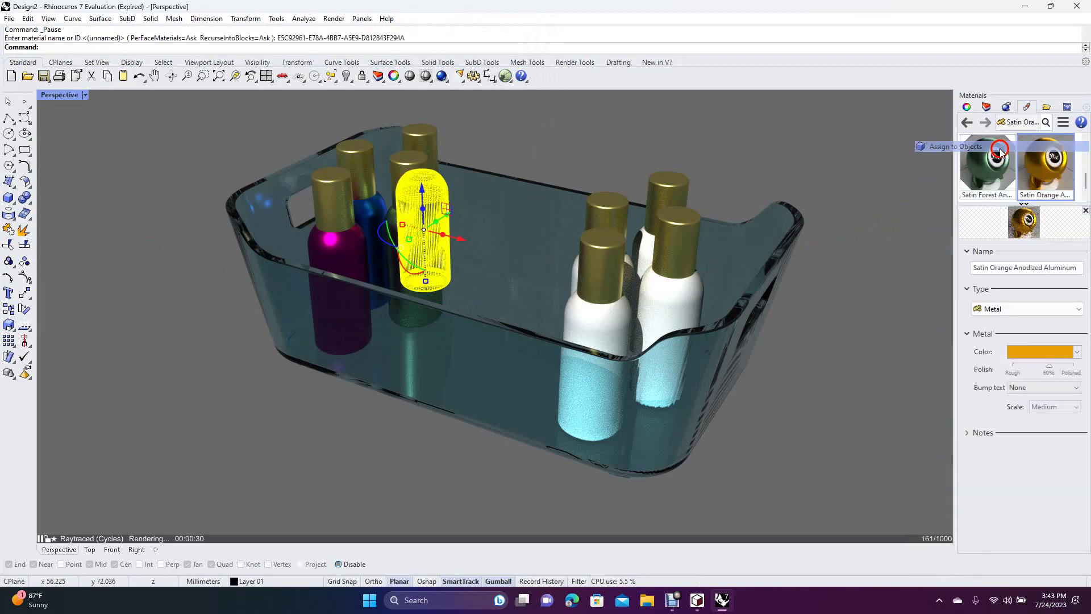
{"action": "left_click", "coordinate": [826, 164]}
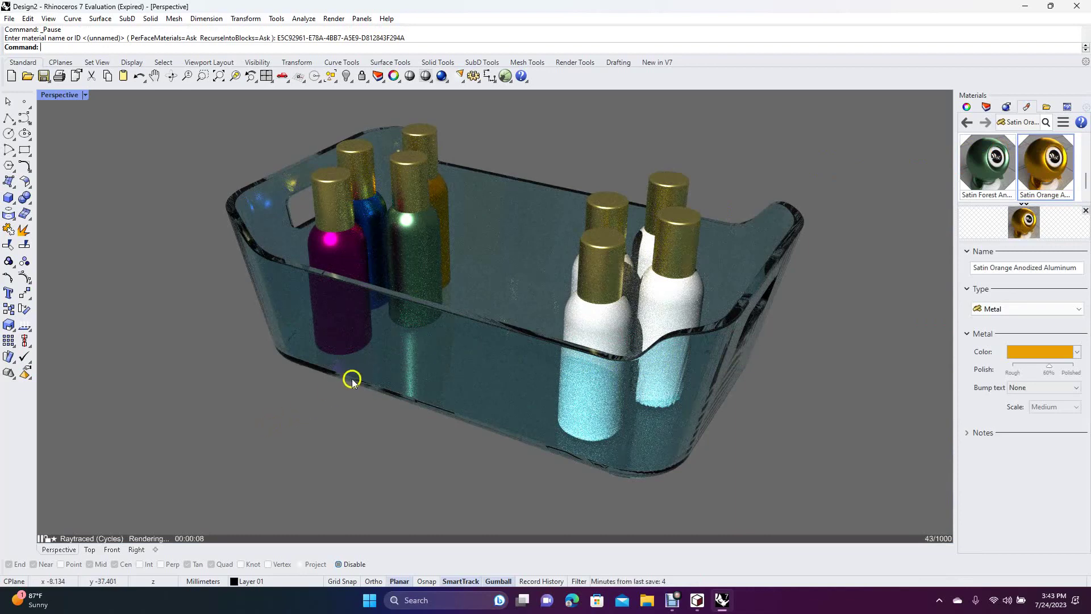
Step: Assign Satin Orange Anodized Aluminum to the frontmost white bottle body at the other end of the tub
{"action": "left_click", "coordinate": [605, 337]}
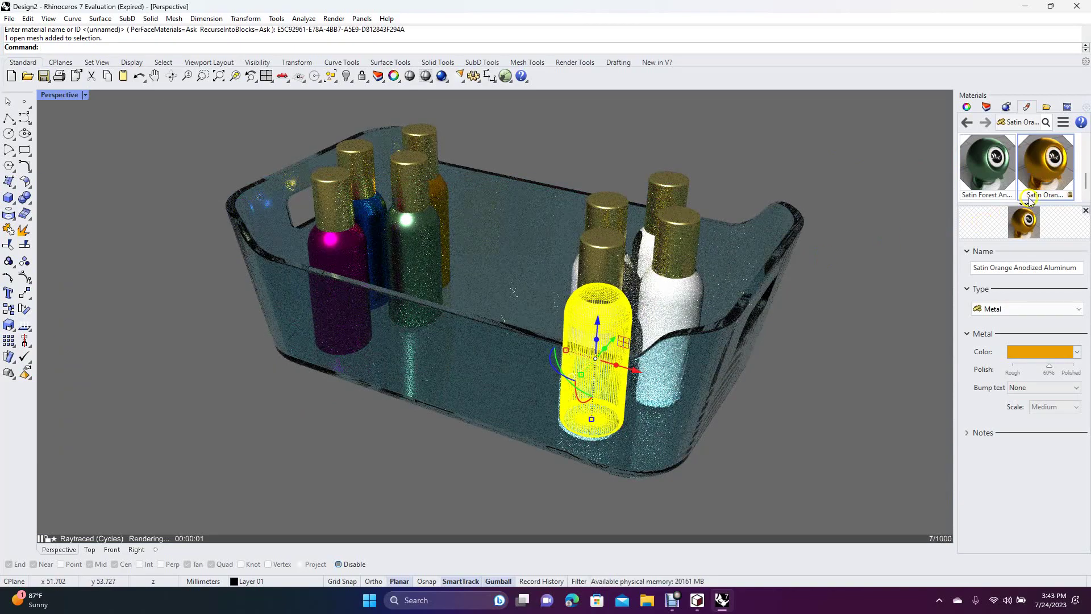
{"action": "right_click", "coordinate": [1037, 172]}
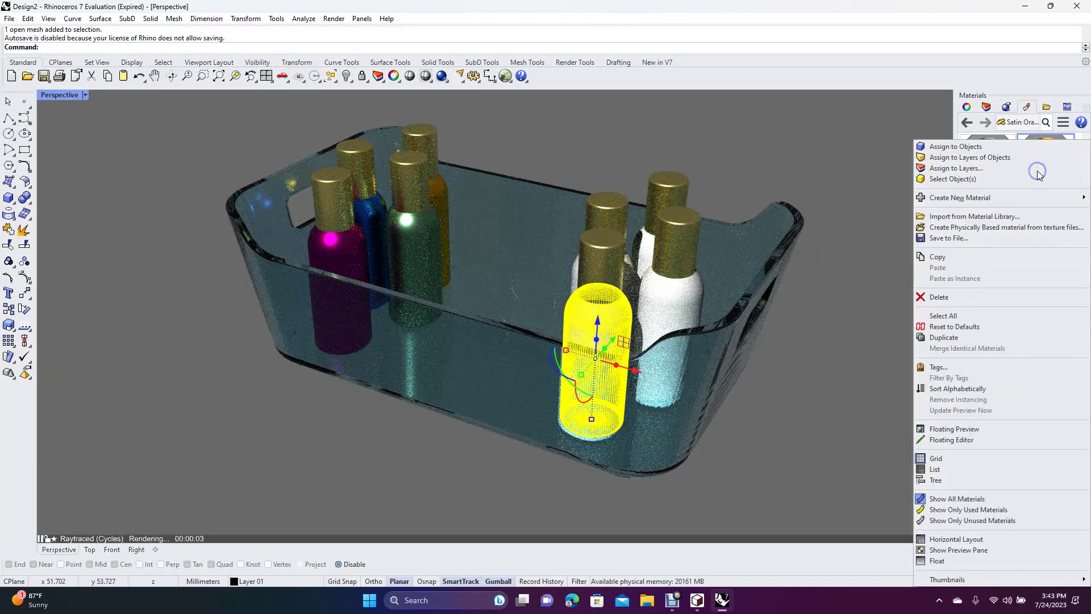
{"action": "left_click", "coordinate": [991, 146]}
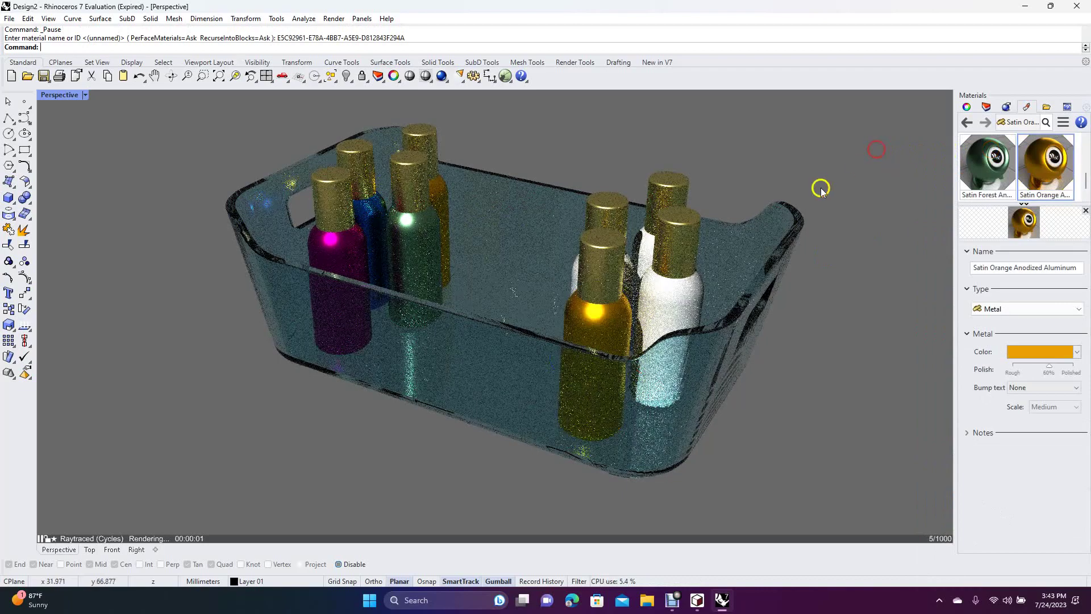
Step: Assign Satin Forest Anodized Aluminum to the white bottle body beside the front orange one and deselect it
{"action": "left_click", "coordinate": [671, 304]}
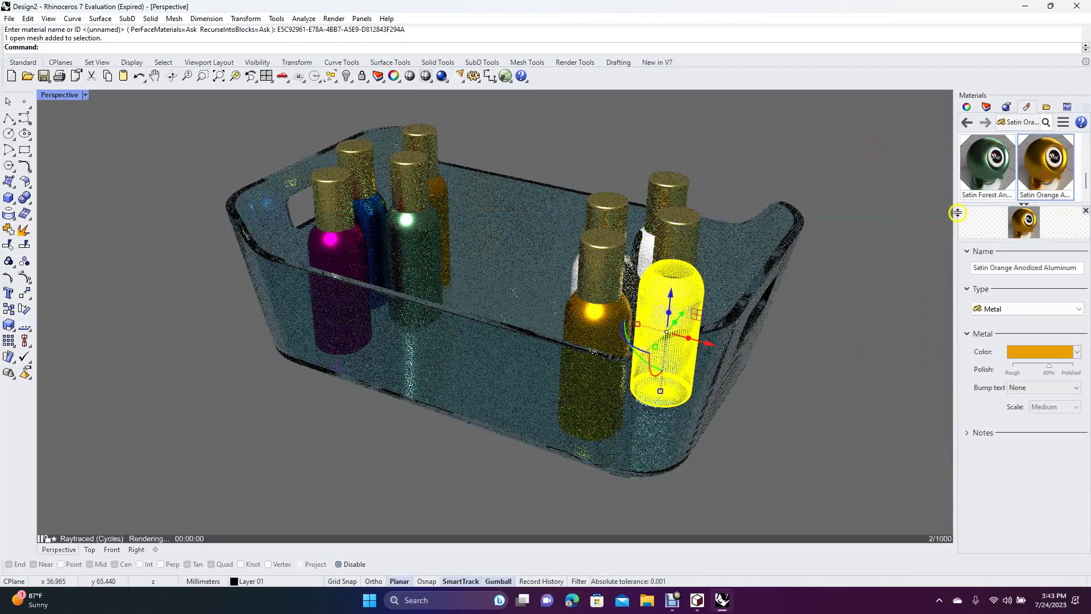
{"action": "right_click", "coordinate": [992, 172]}
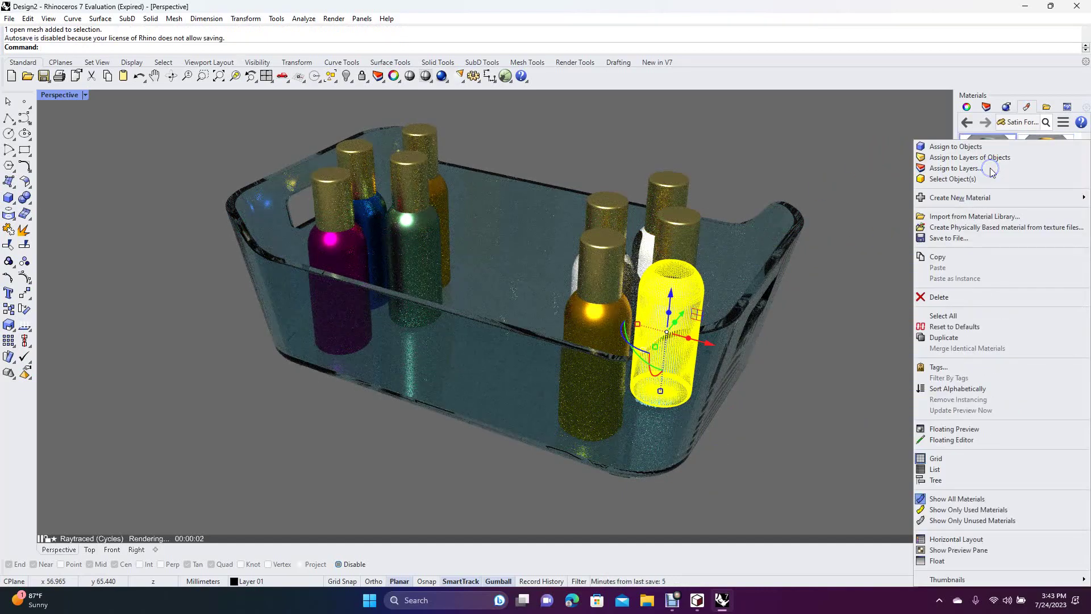
{"action": "left_click", "coordinate": [941, 145]}
{"action": "left_click", "coordinate": [882, 182]}
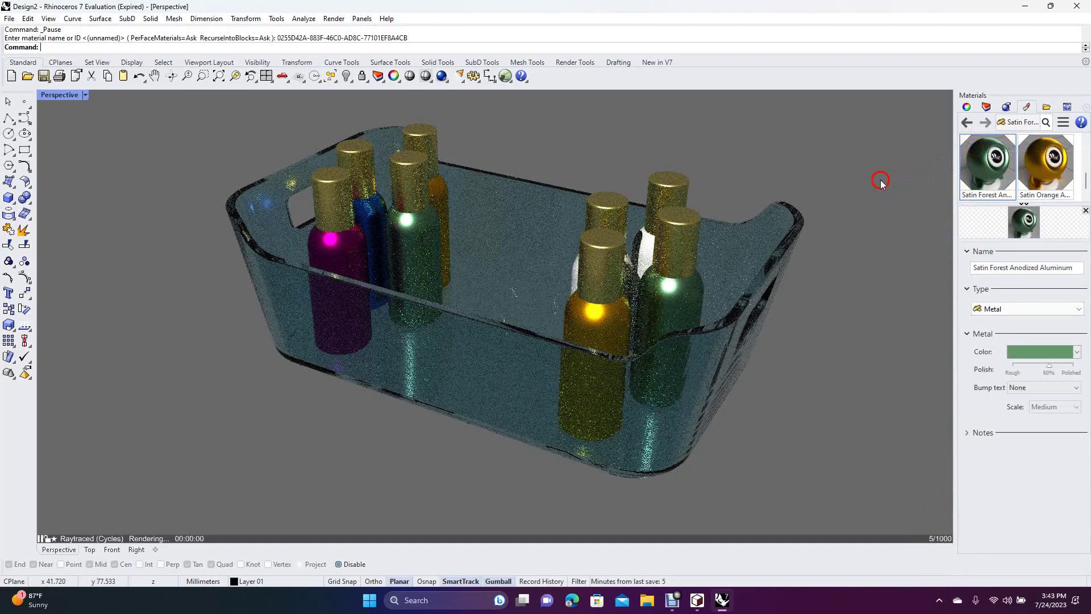
Step: Assign Satin Blue Anodized Aluminum to the white bottle body behind the green one at that end and deselect it
{"action": "left_click", "coordinate": [644, 250]}
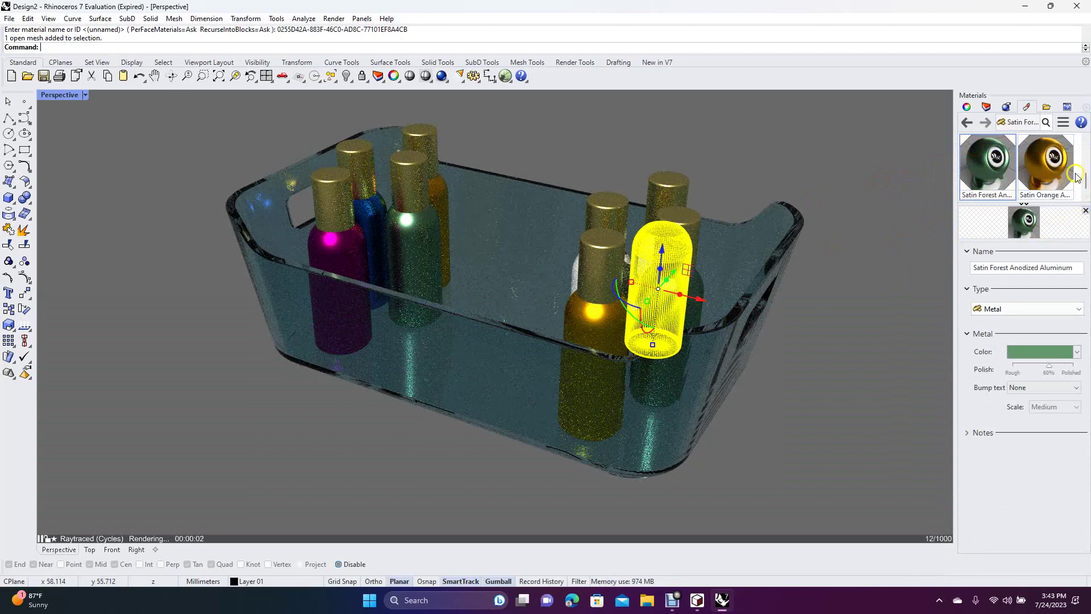
{"action": "left_click_drag", "start_coordinate": [1086, 183], "coordinate": [1086, 165]}
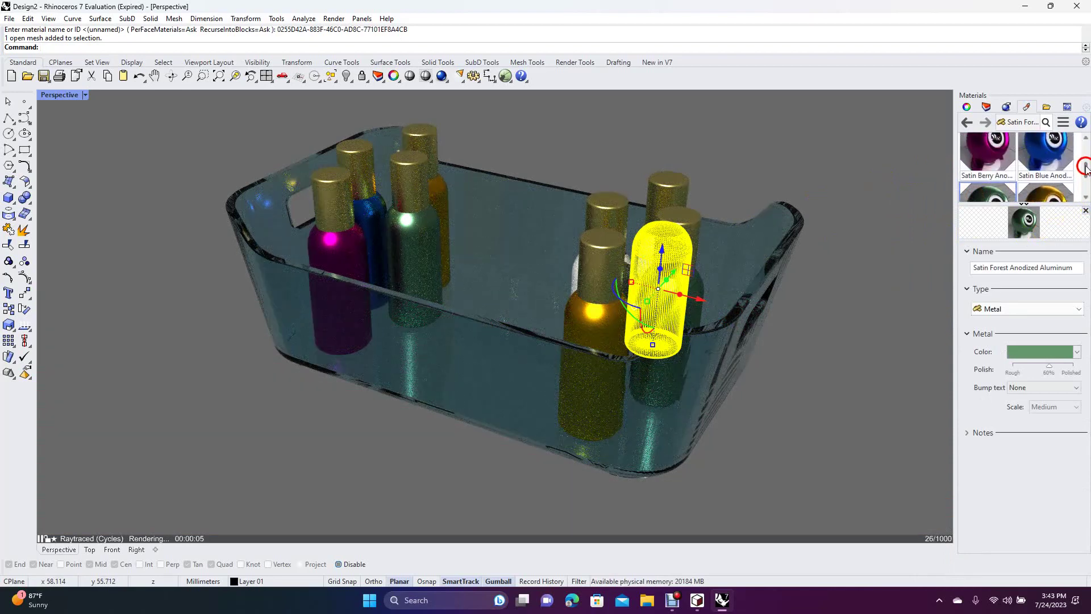
{"action": "right_click", "coordinate": [1039, 153]}
{"action": "left_click", "coordinate": [966, 144]}
{"action": "left_click", "coordinate": [932, 216]}
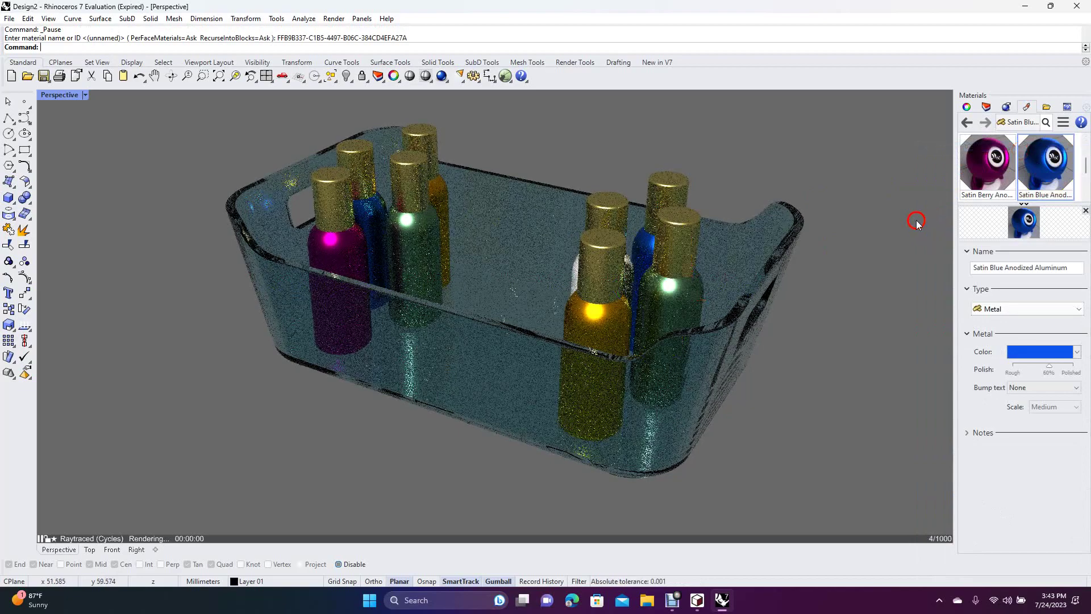
Step: Import the Satin Aquamarine Anodized Aluminum material from the Metal > Satin library folder
{"action": "left_click_drag", "start_coordinate": [1086, 166], "coordinate": [1084, 184]}
{"action": "left_click", "coordinate": [967, 196]}
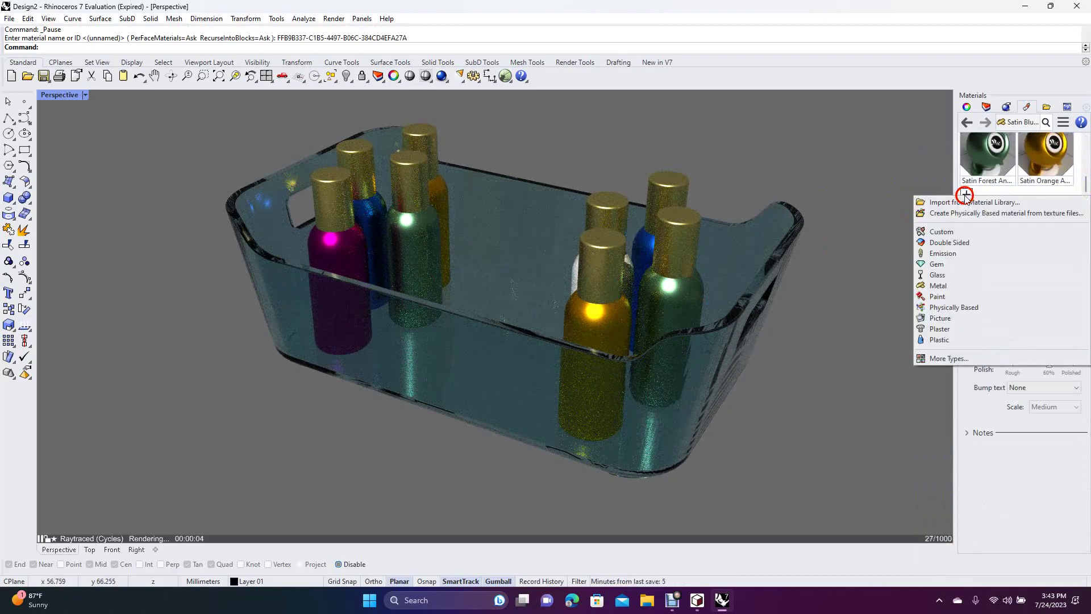
{"action": "left_click", "coordinate": [962, 200]}
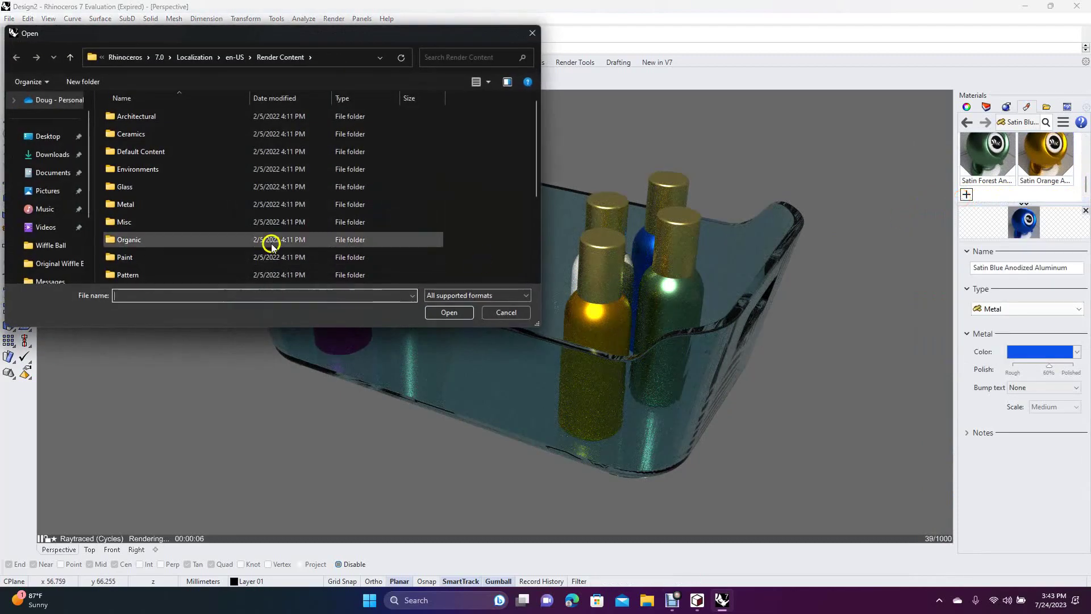
{"action": "double_click", "coordinate": [129, 207]}
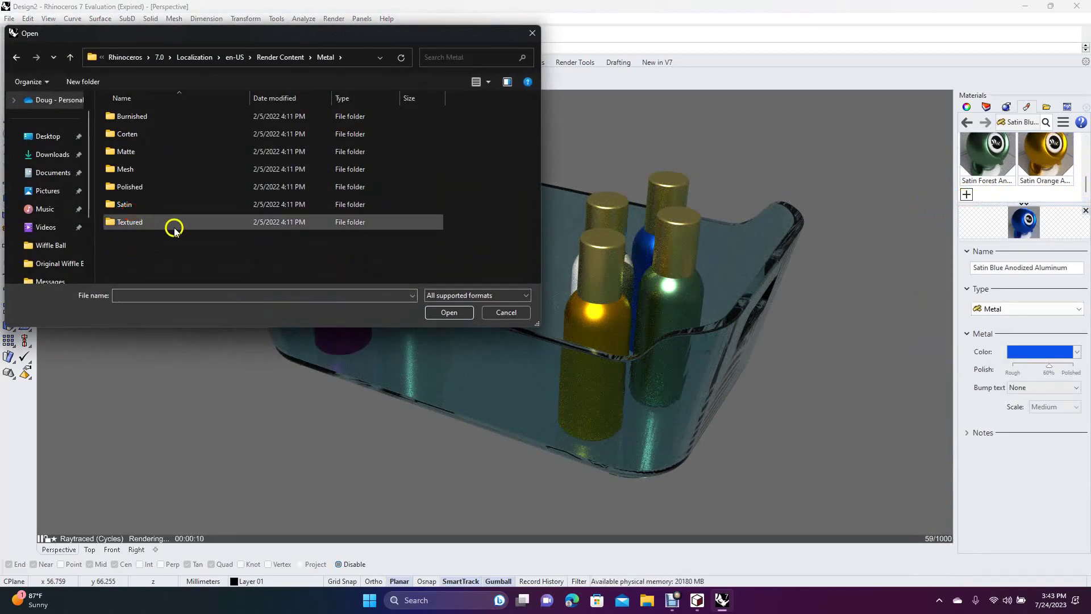
{"action": "double_click", "coordinate": [137, 205]}
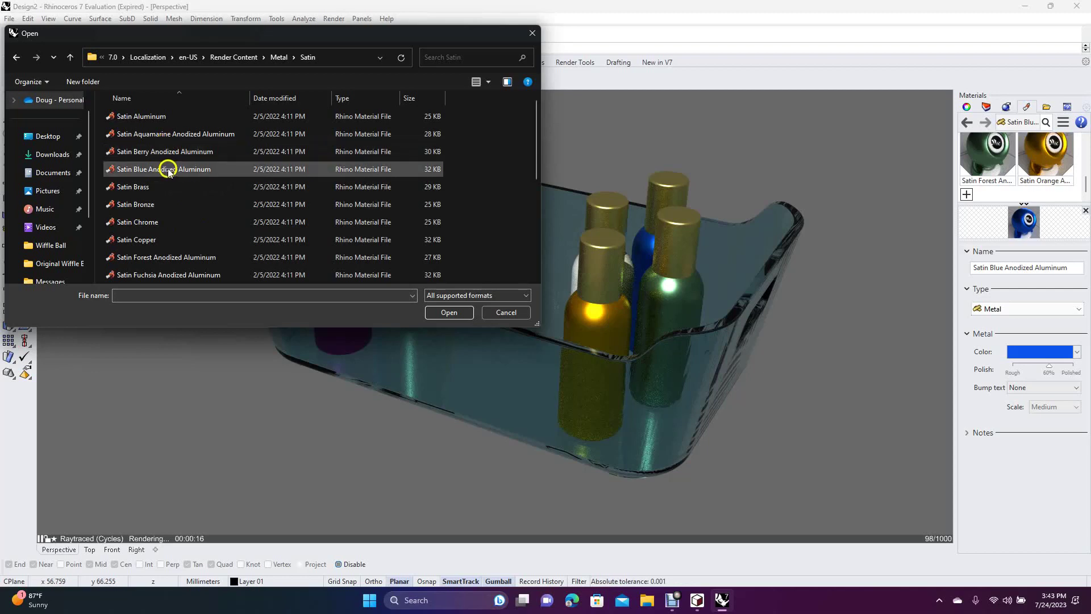
{"action": "left_click", "coordinate": [149, 134]}
{"action": "double_click", "coordinate": [149, 134]}
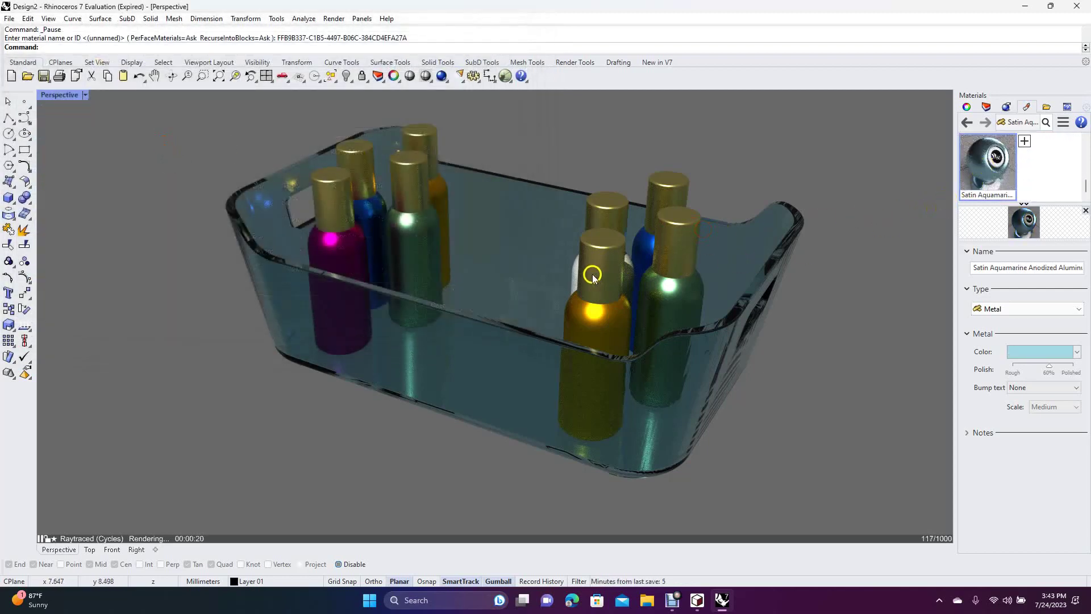
Step: Assign Satin Aquamarine Anodized Aluminum to the last white bottle body, behind the front orange one
{"action": "left_click", "coordinate": [628, 273]}
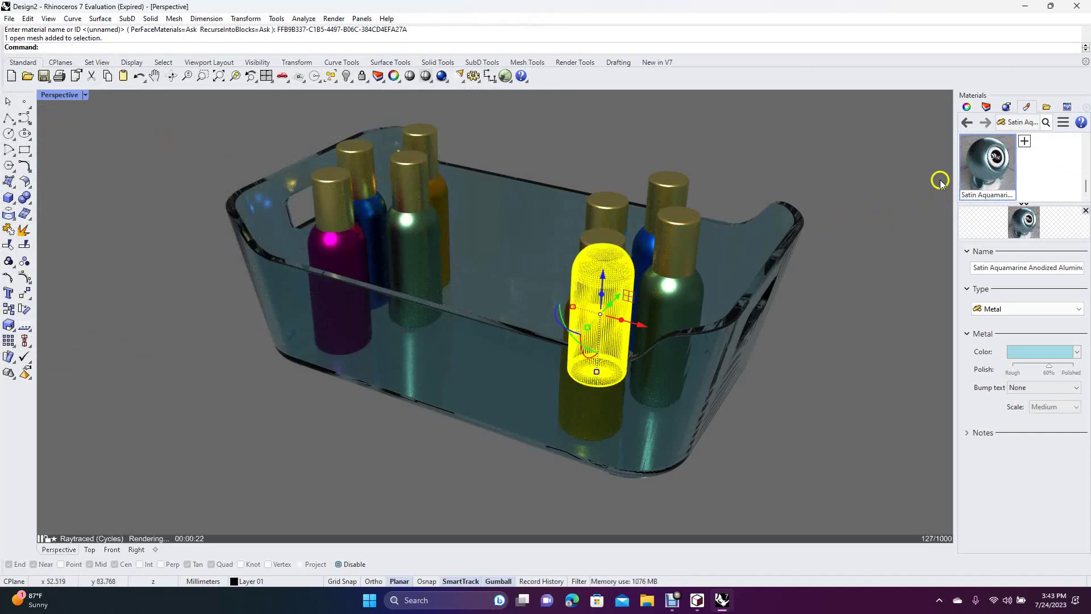
{"action": "right_click", "coordinate": [979, 162]}
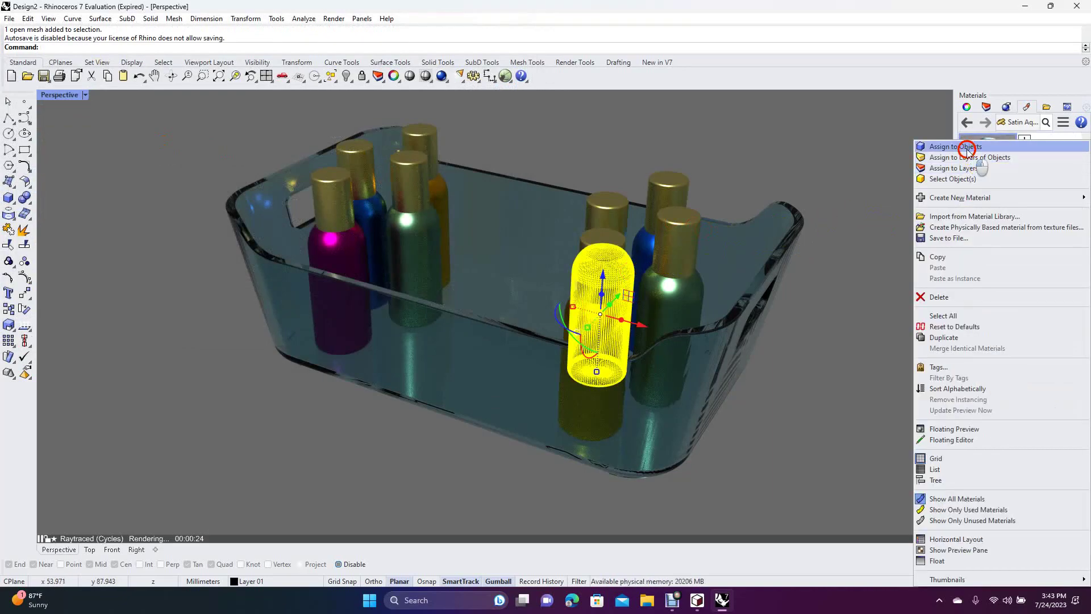
{"action": "left_click", "coordinate": [957, 146]}
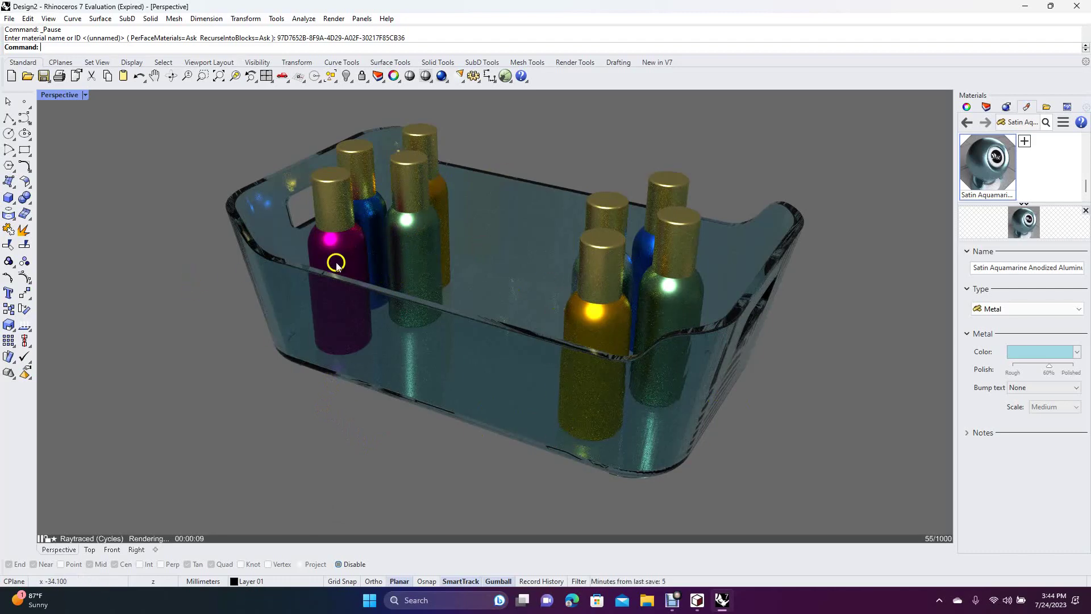
{"action": "mouse_move", "coordinate": [841, 163]}
{"action": "right_mouse_down"}
{"action": "mouse_move", "coordinate": [831, 171]}
{"action": "mouse_move", "coordinate": [845, 161]}
{"action": "mouse_move", "coordinate": [843, 171]}
{"action": "right_mouse_up"}
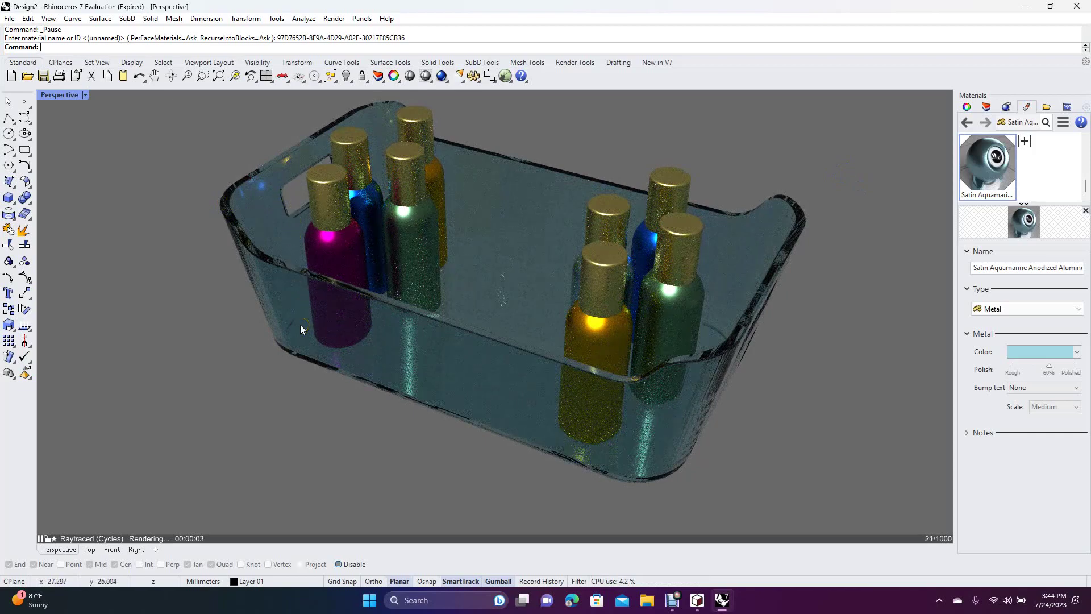
Step: Move the whole tub-and-bottles model slightly down along the vertical axis and deselect it
{"action": "key", "text": "ctrl+a"}
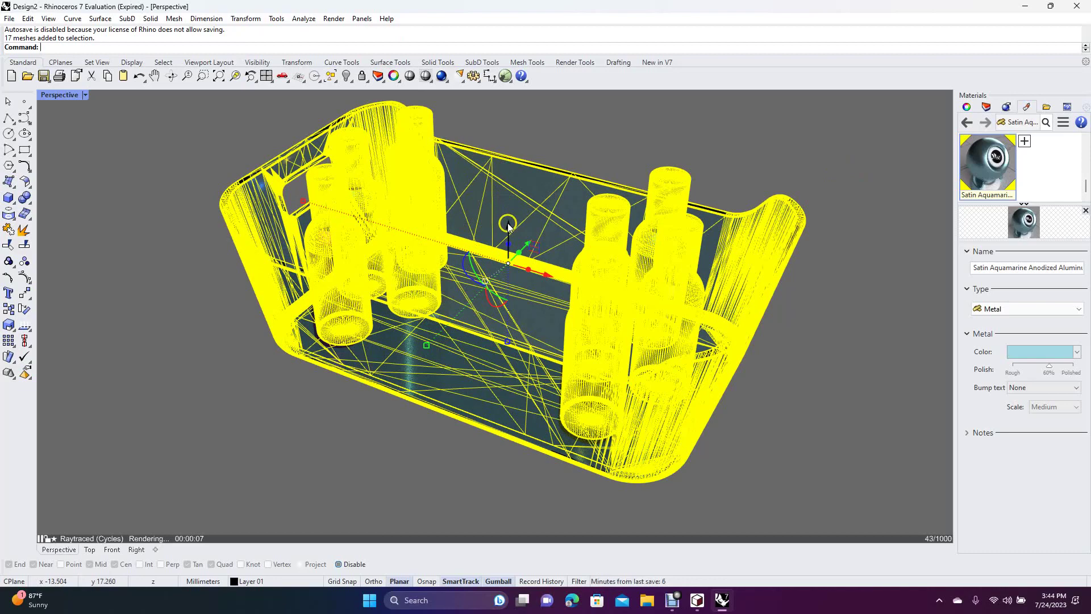
{"action": "left_click_drag", "start_coordinate": [509, 227], "coordinate": [514, 285]}
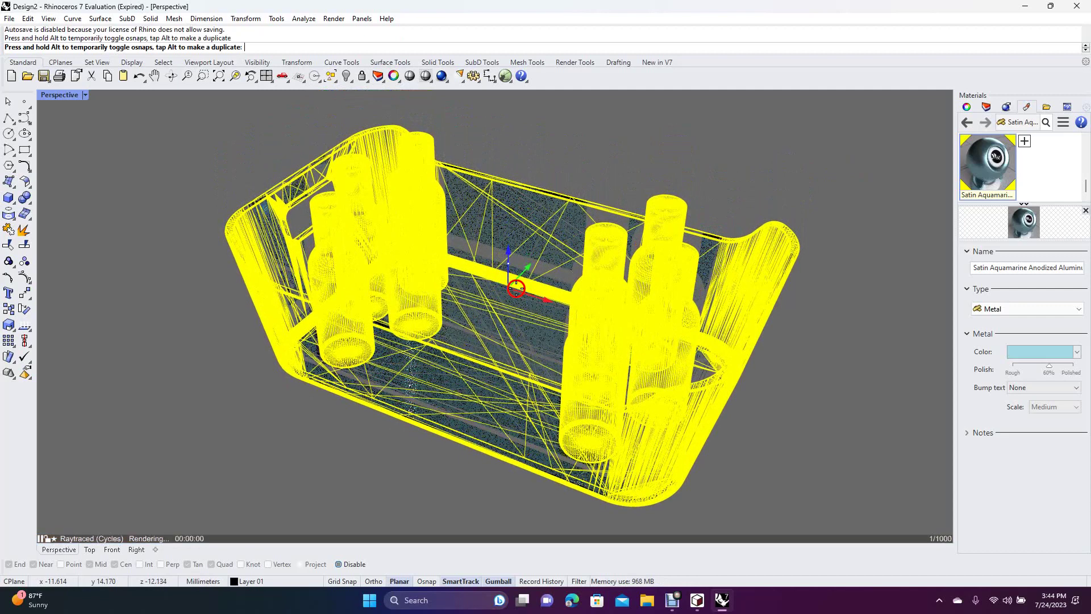
{"action": "left_click", "coordinate": [808, 334]}
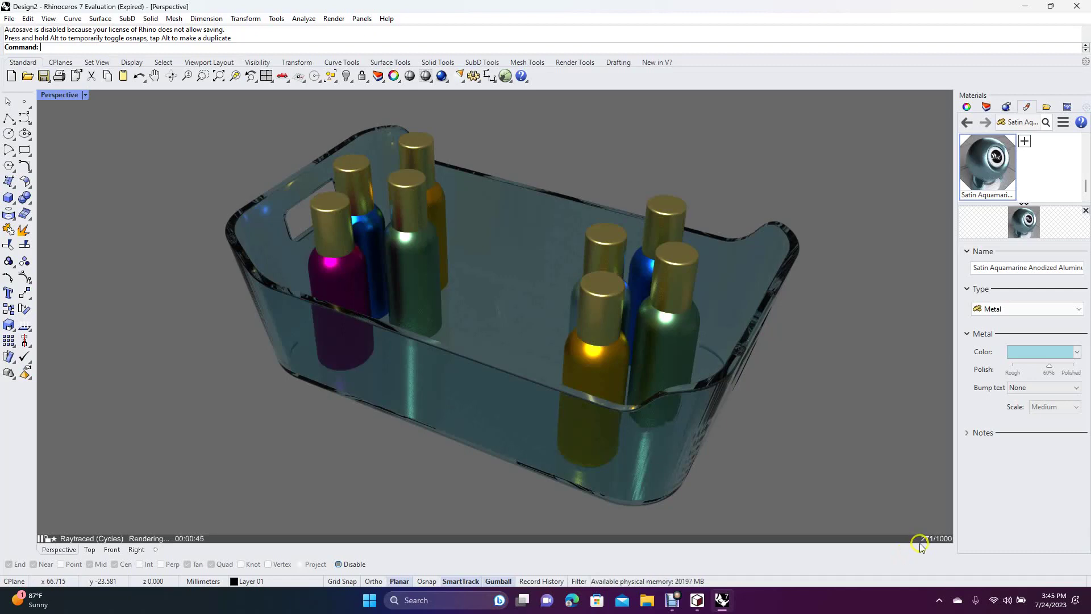
Step: Try Black as the solid backdrop color in the rendering settings and change it back to Dark Gray
{"action": "left_click", "coordinate": [1005, 112]}
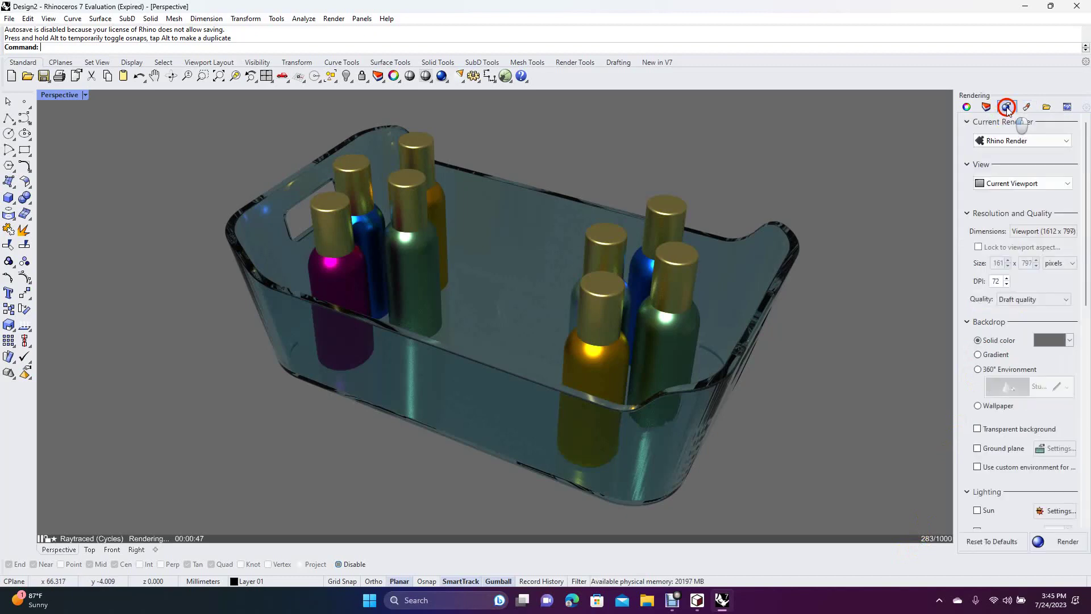
{"action": "left_click", "coordinate": [1050, 340]}
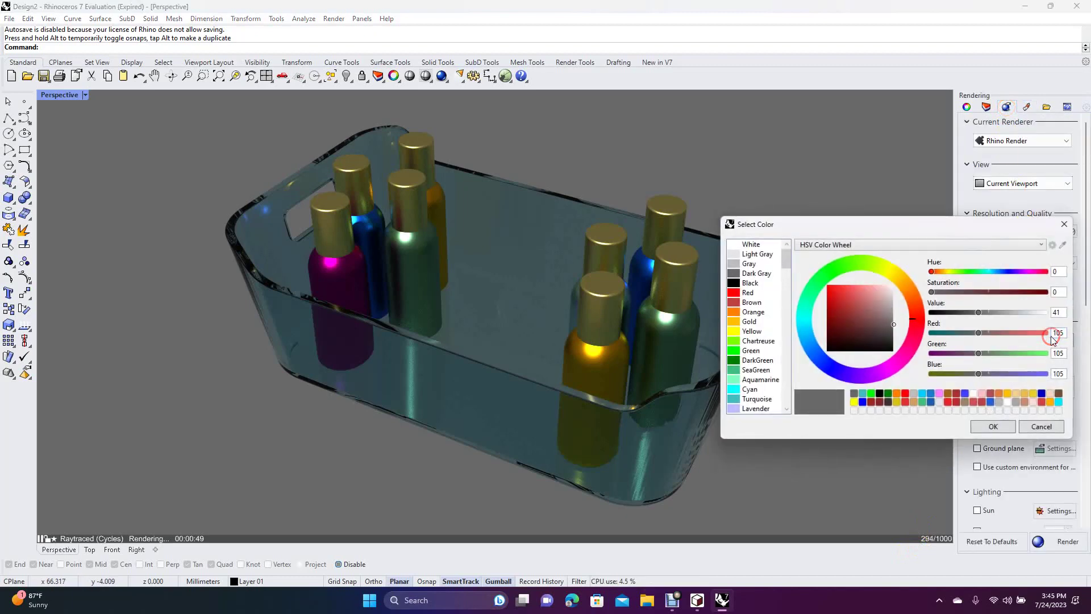
{"action": "left_click", "coordinate": [748, 283]}
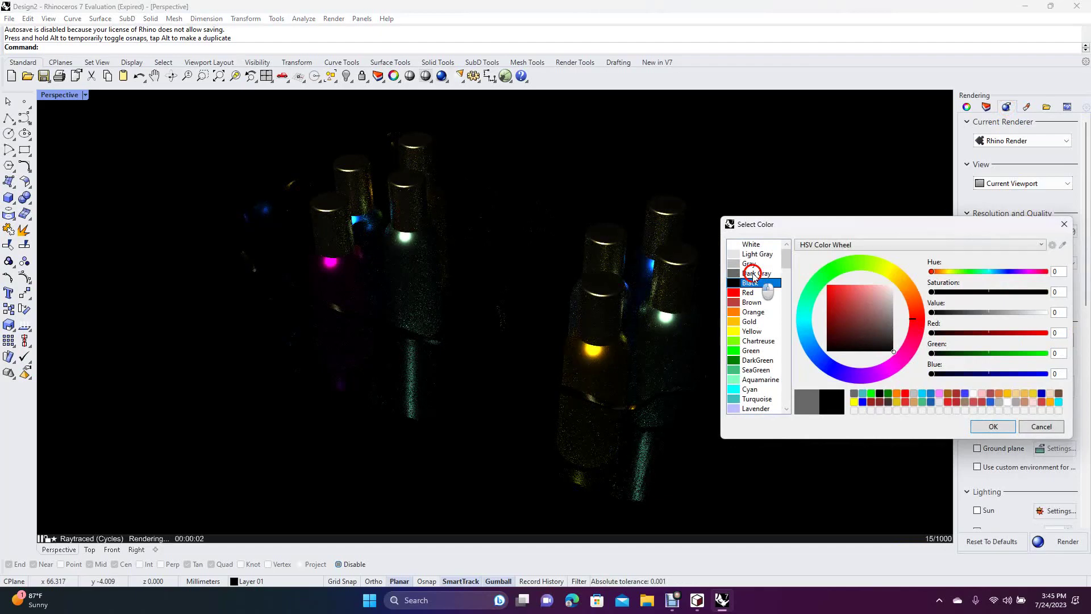
{"action": "left_click", "coordinate": [753, 274]}
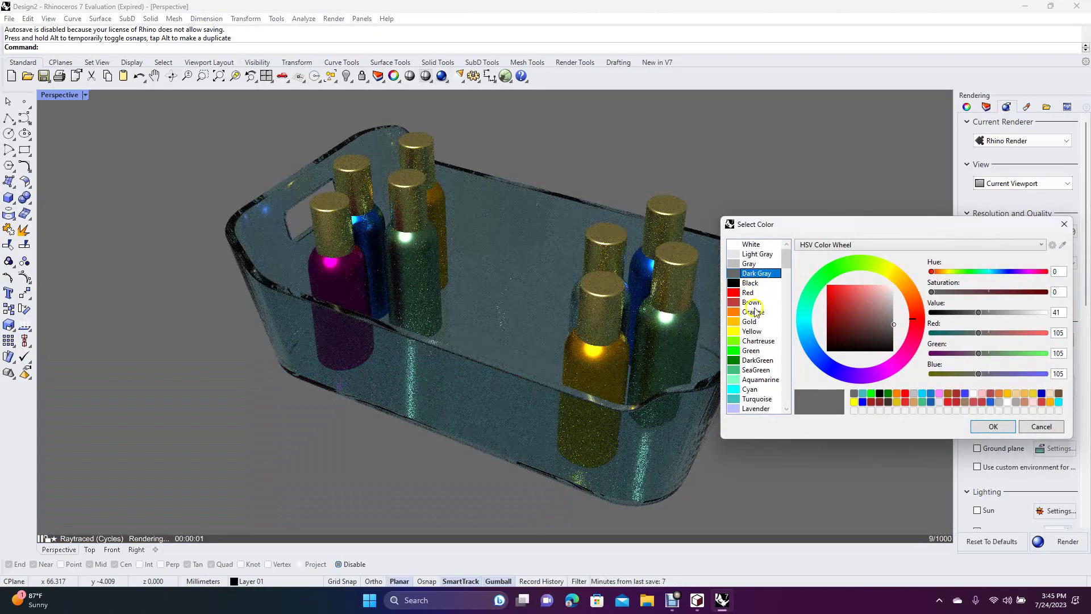
{"action": "left_click", "coordinate": [993, 426]}
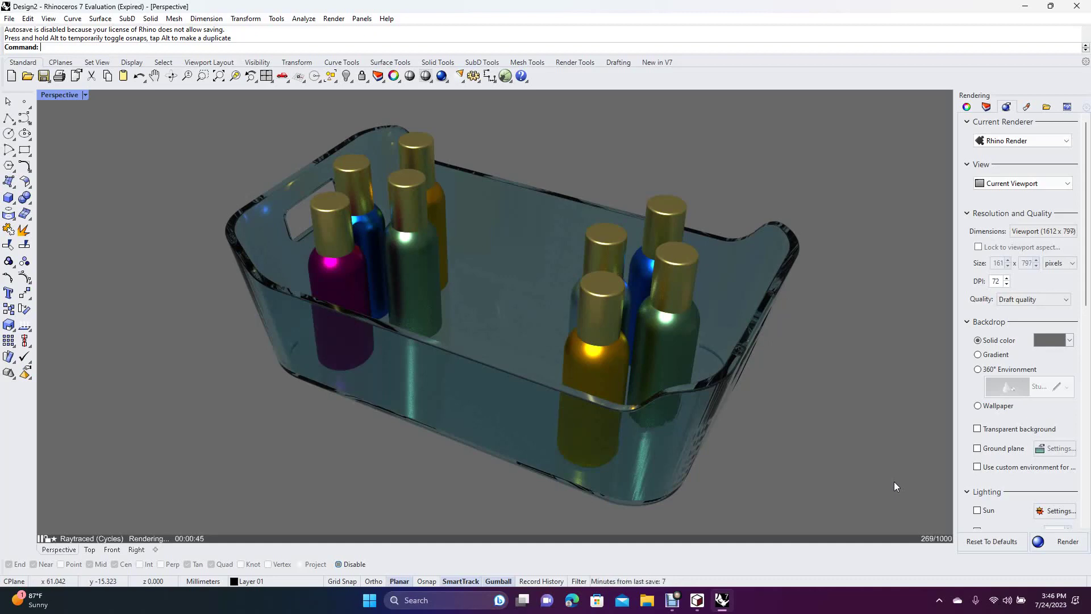
Step: Turn on the Sun in the render lighting and set the render quality to Final quality
{"action": "left_click", "coordinate": [977, 511]}
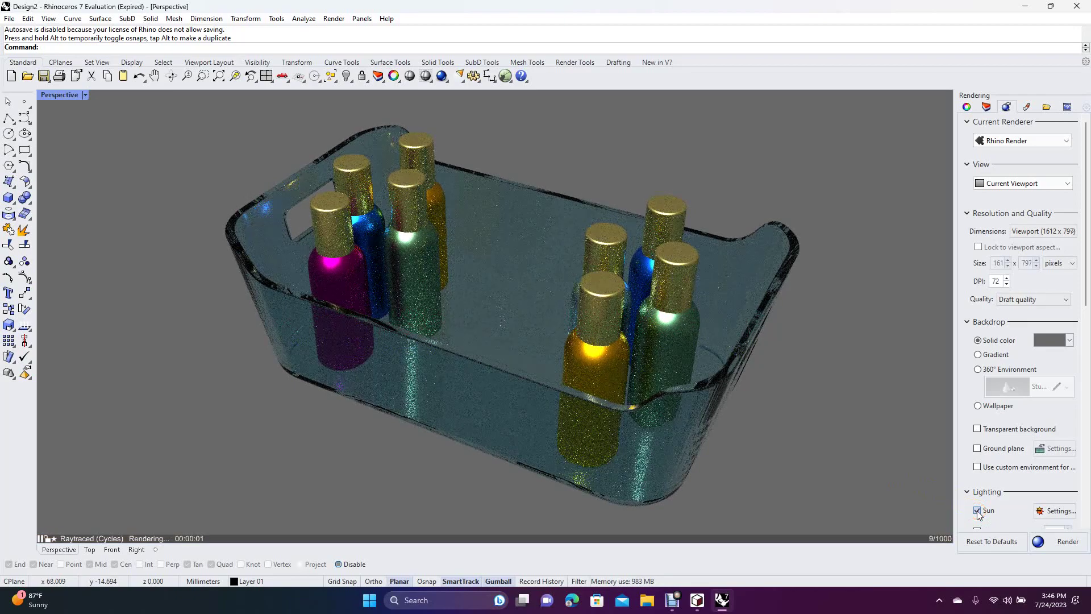
{"action": "left_click", "coordinate": [977, 511]}
{"action": "left_click", "coordinate": [977, 511]}
{"action": "left_click", "coordinate": [977, 511]}
{"action": "left_click", "coordinate": [977, 511]}
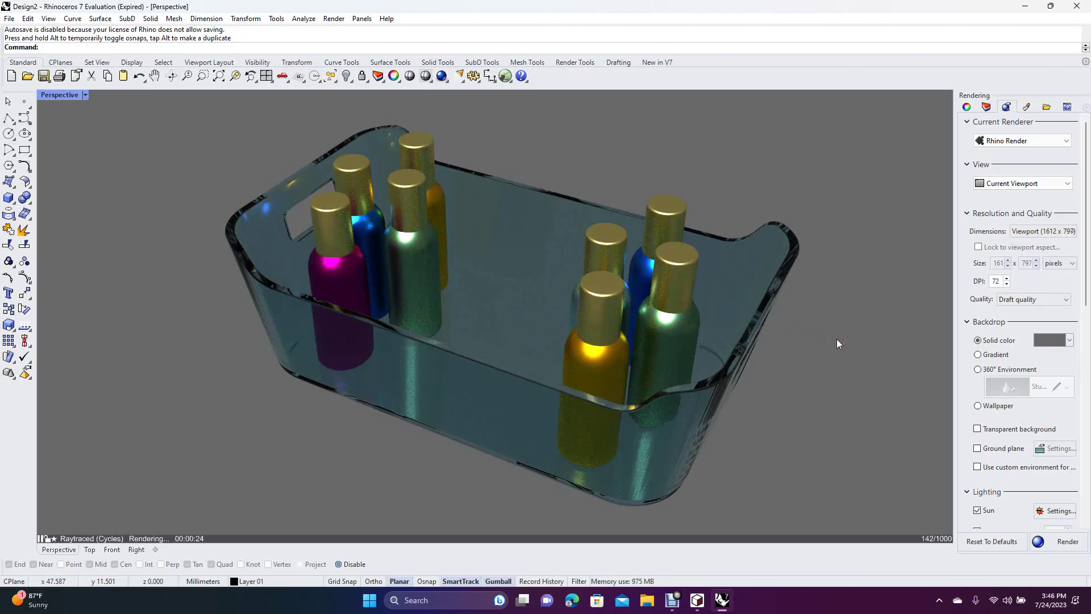
{"action": "left_click", "coordinate": [1066, 301]}
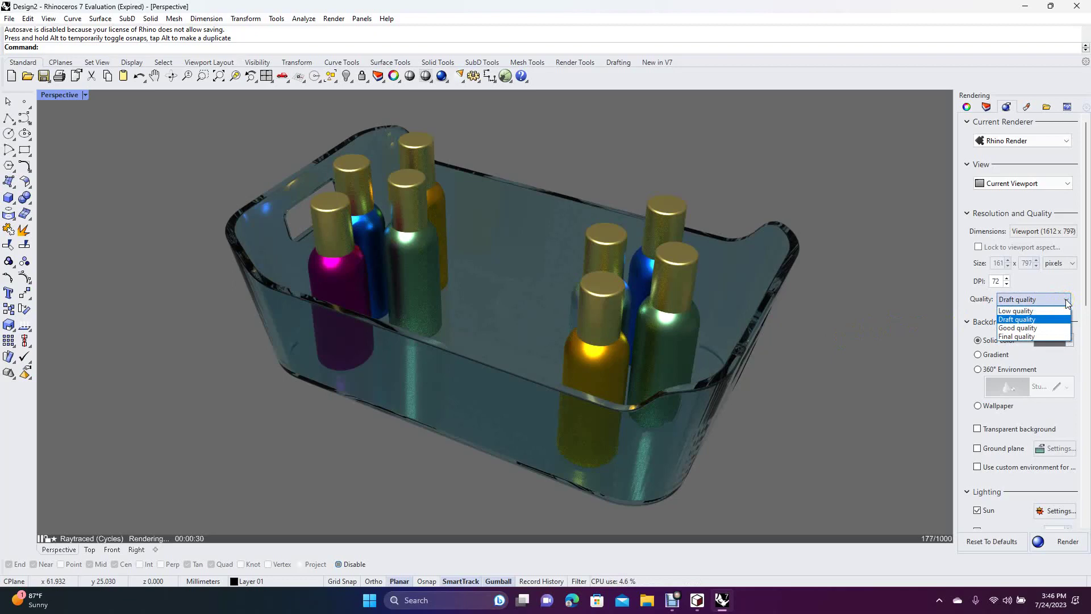
{"action": "left_click", "coordinate": [1029, 337]}
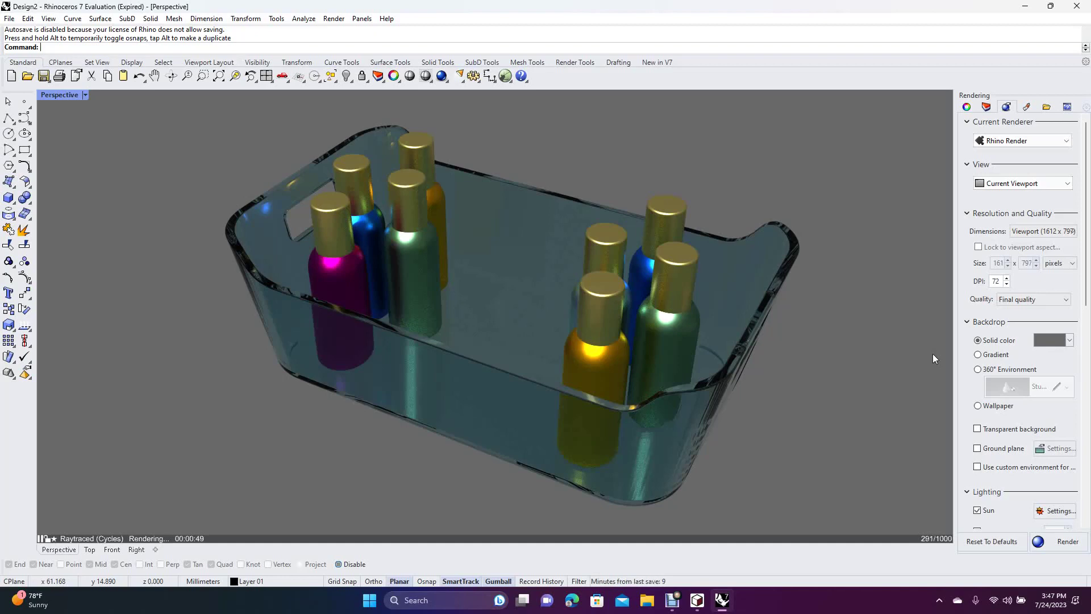
Step: Capture a rectangular screenshot of the raytraced tub and bottles and paste it into a new Paint image
{"action": "key", "text": "super+shift+s"}
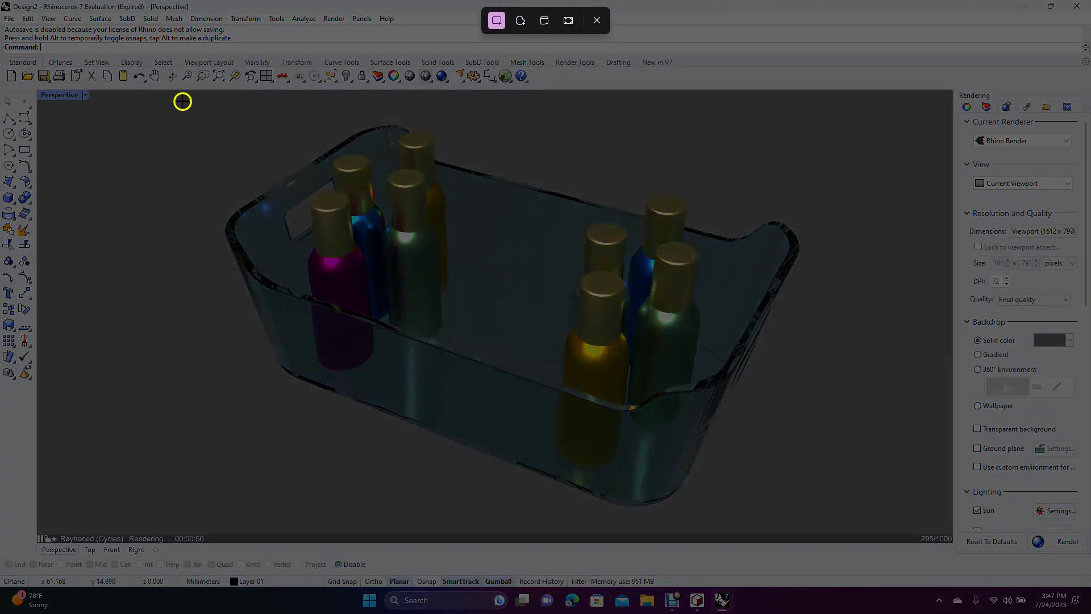
{"action": "left_click_drag", "start_coordinate": [183, 97], "coordinate": [843, 521]}
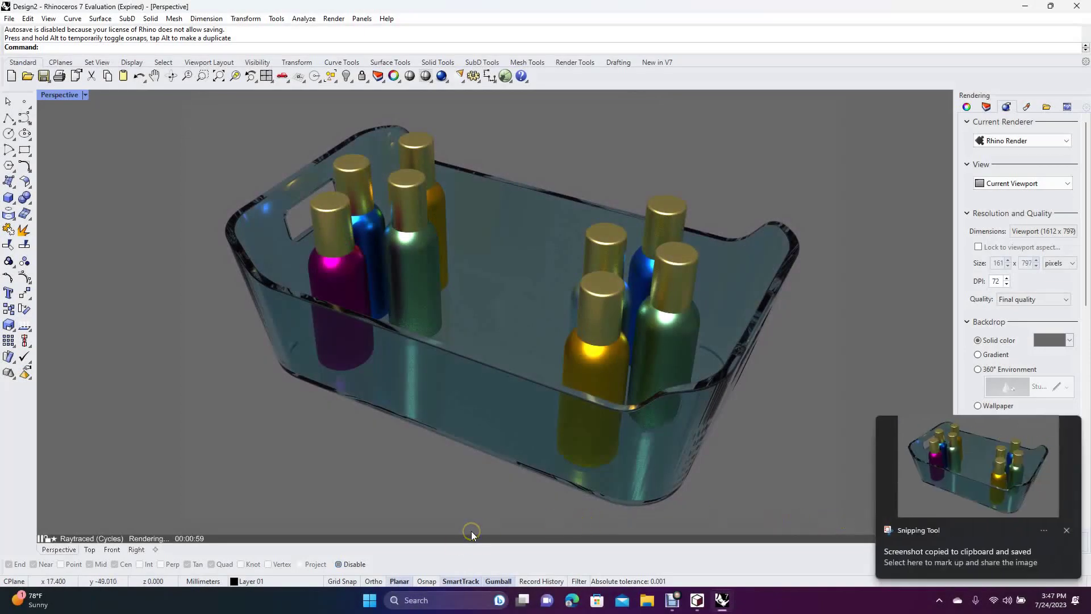
{"action": "left_click", "coordinate": [371, 601]}
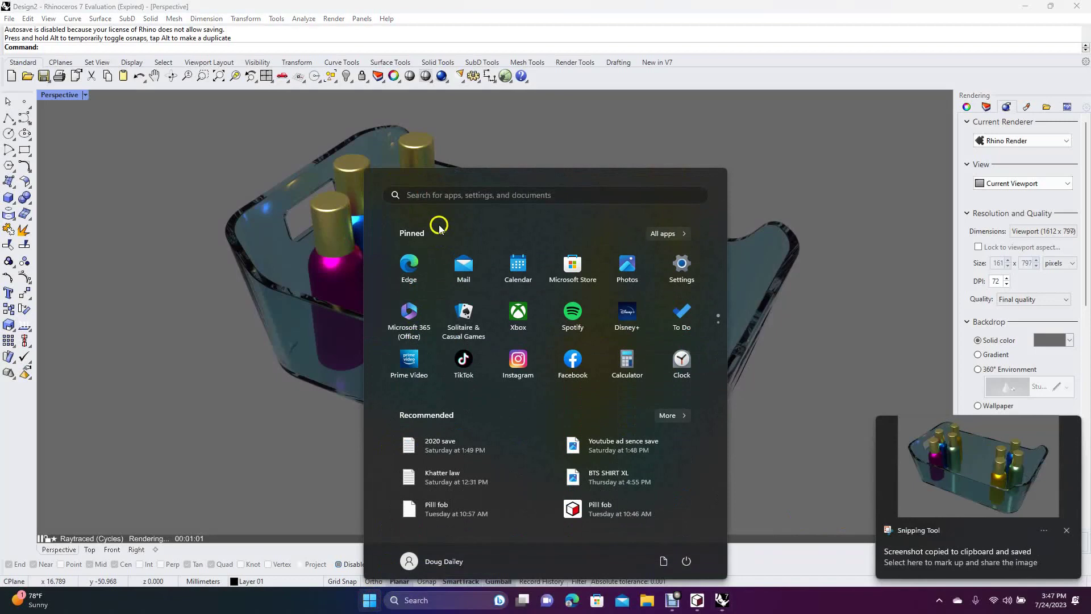
{"action": "left_click", "coordinate": [437, 197]}
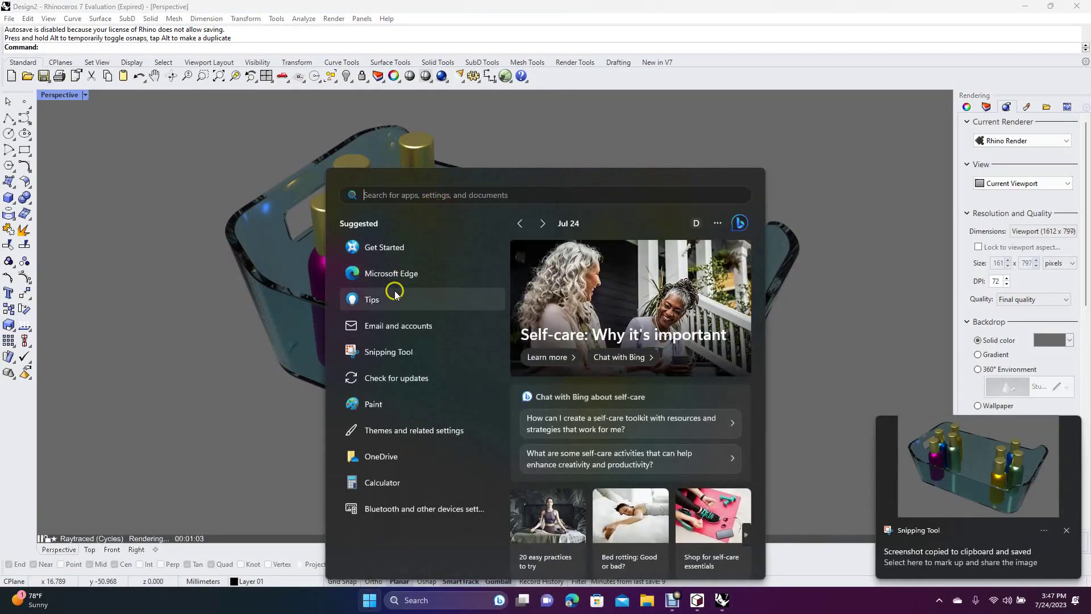
{"action": "left_click", "coordinate": [390, 406]}
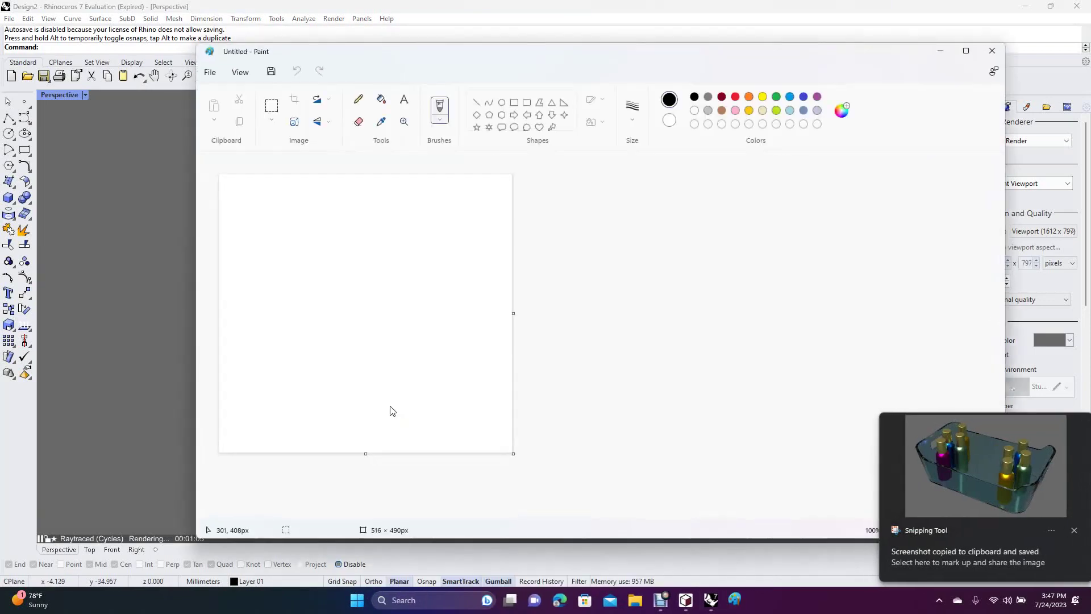
{"action": "key", "text": "ctrl+v"}
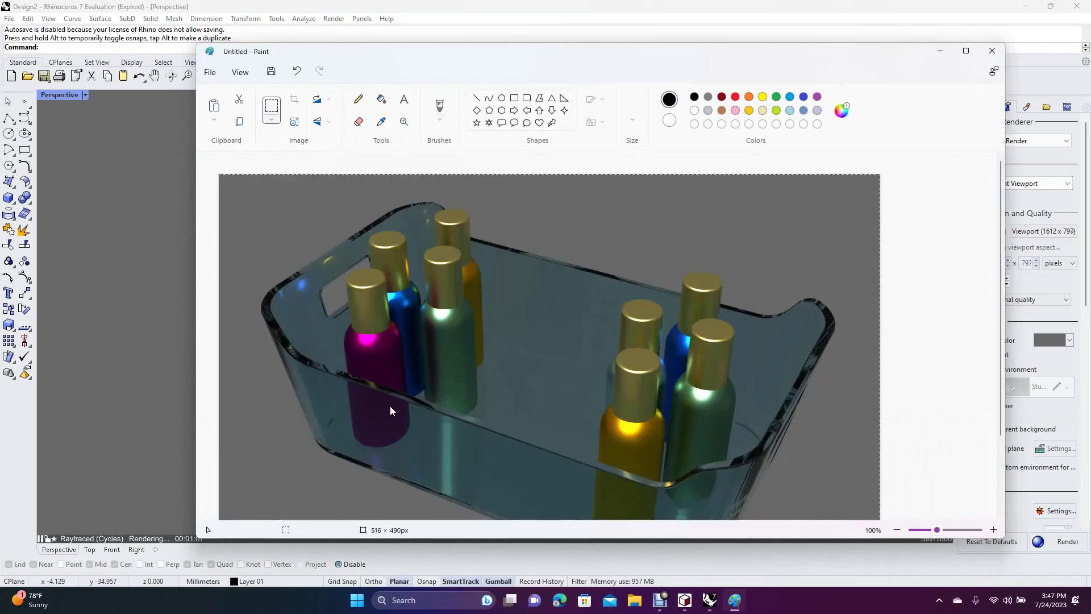
{"action": "left_click", "coordinate": [297, 103]}
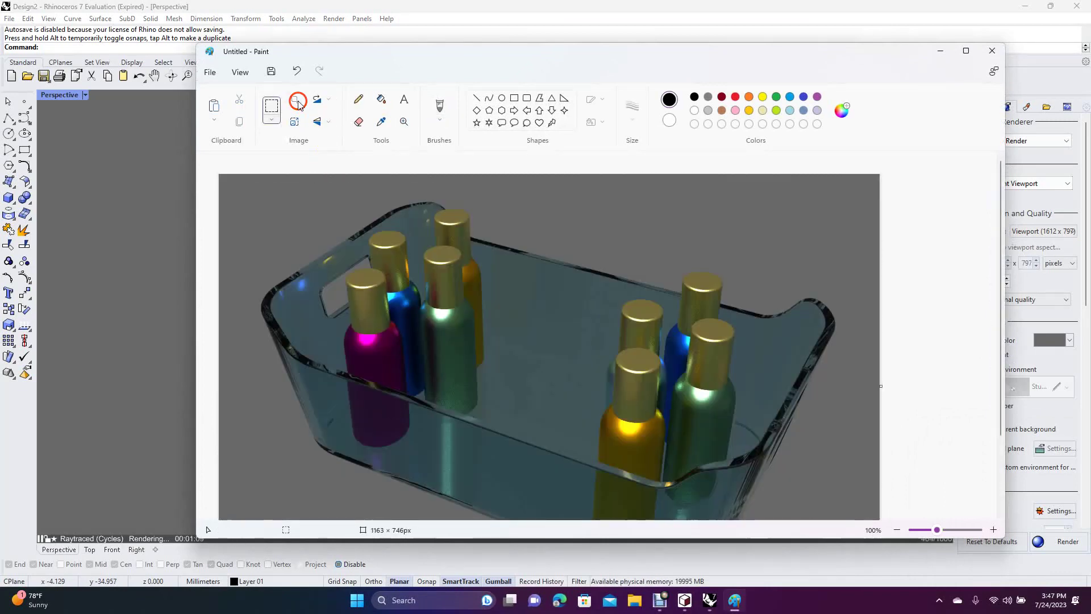
Step: Save the pasted picture as a JPEG named Untitled on the Desktop and close Paint
{"action": "left_click", "coordinate": [210, 72]}
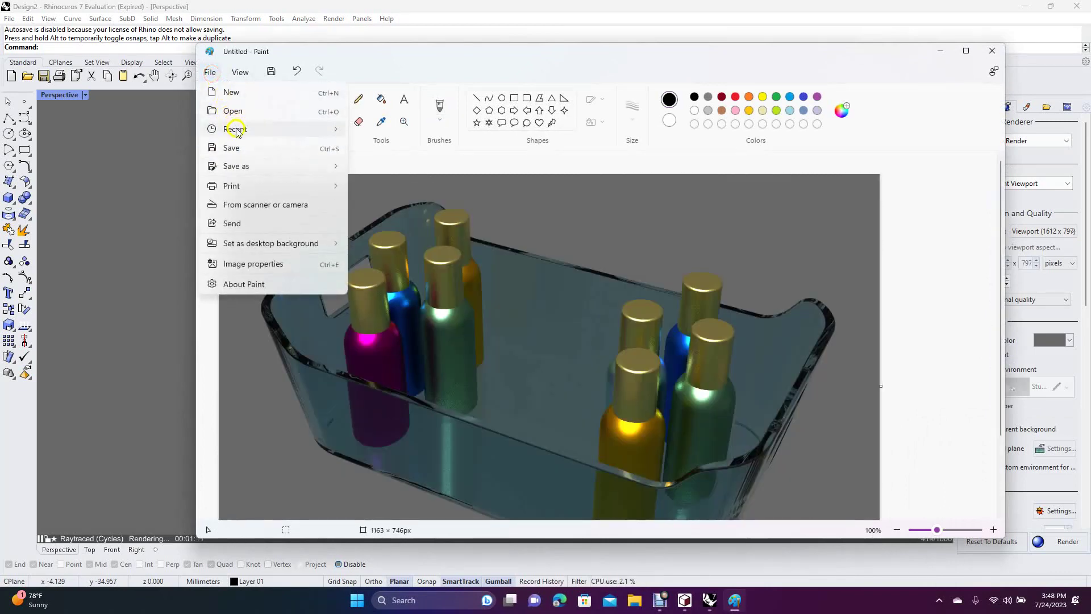
{"action": "mouse_move", "coordinate": [309, 165]}
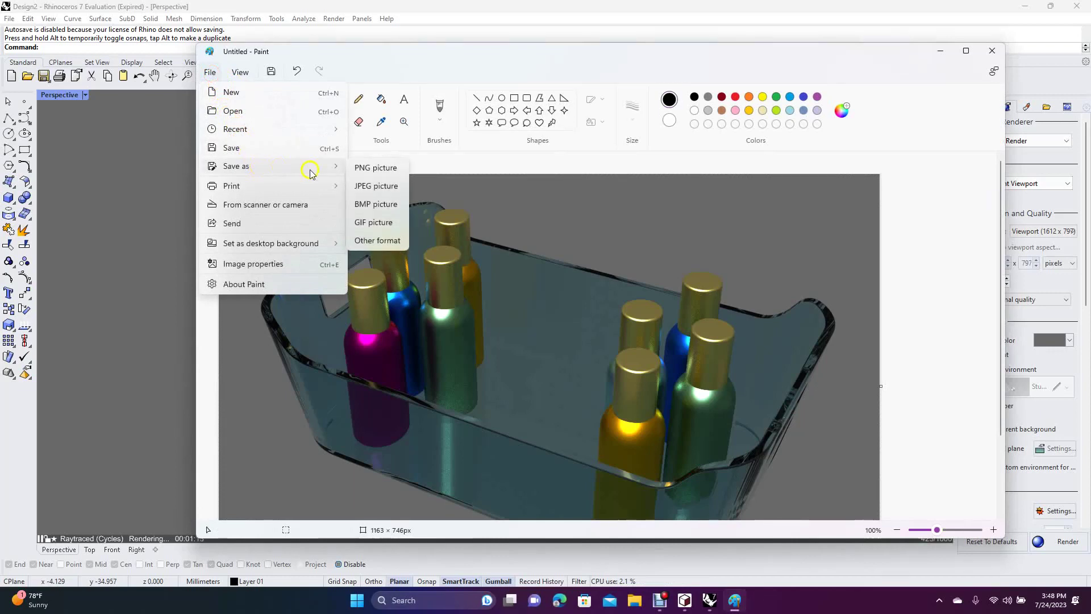
{"action": "left_click", "coordinate": [374, 186]}
{"action": "left_click", "coordinate": [471, 258]}
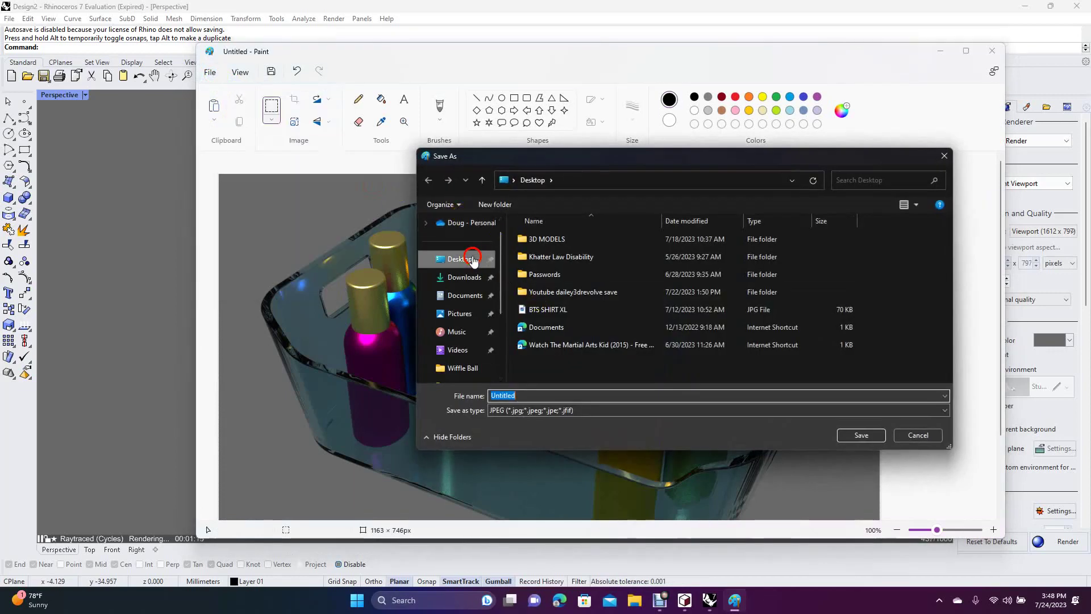
{"action": "left_click", "coordinate": [868, 435]}
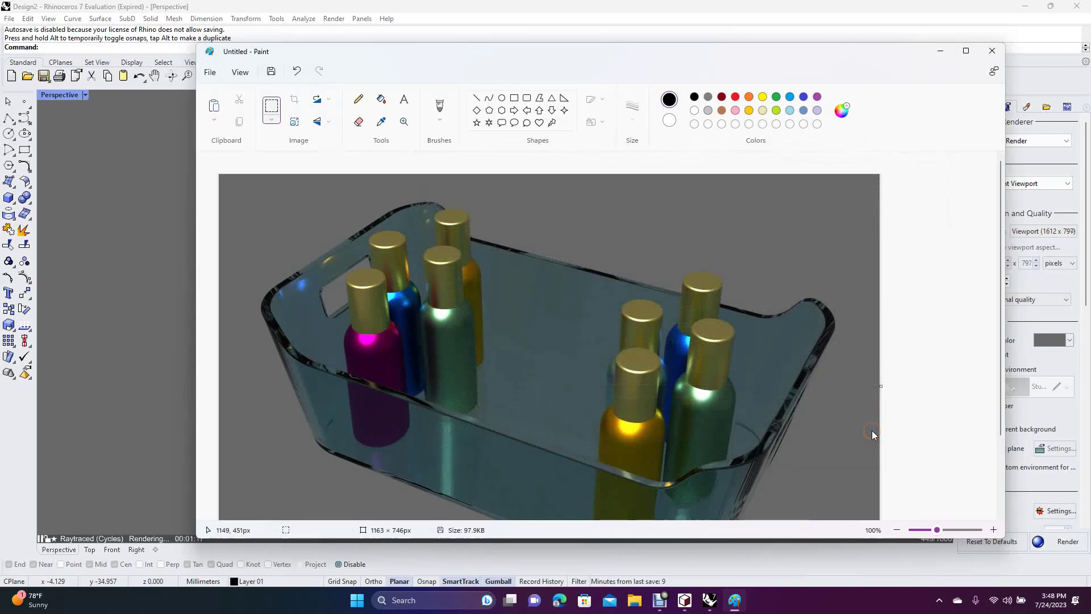
{"action": "left_click", "coordinate": [993, 51]}
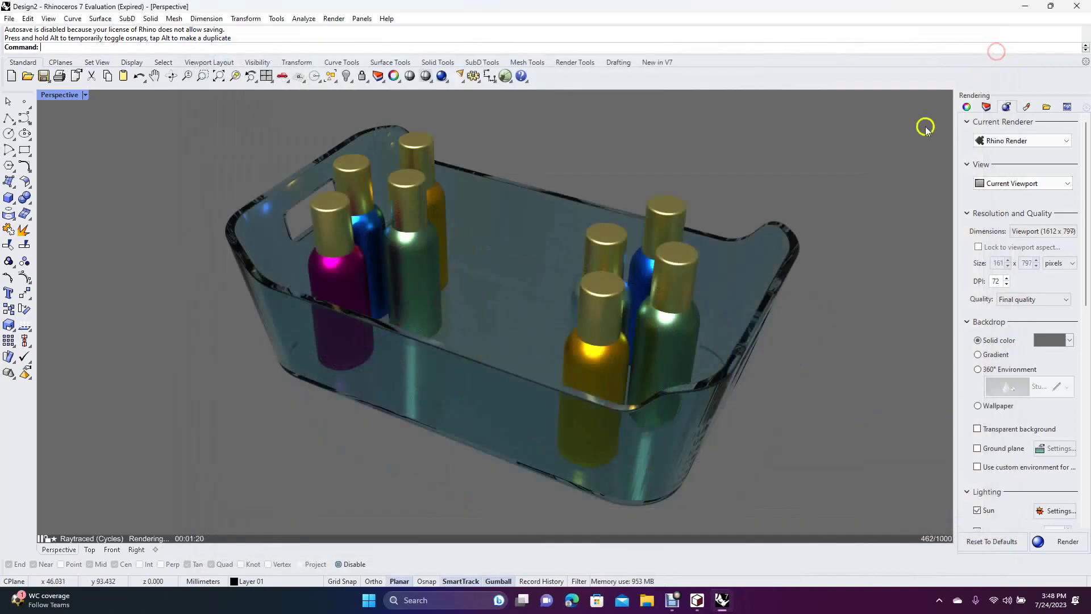
Step: Close Rhino and decline installing the available update
{"action": "left_click", "coordinate": [1083, 7]}
{"action": "left_click", "coordinate": [551, 319]}
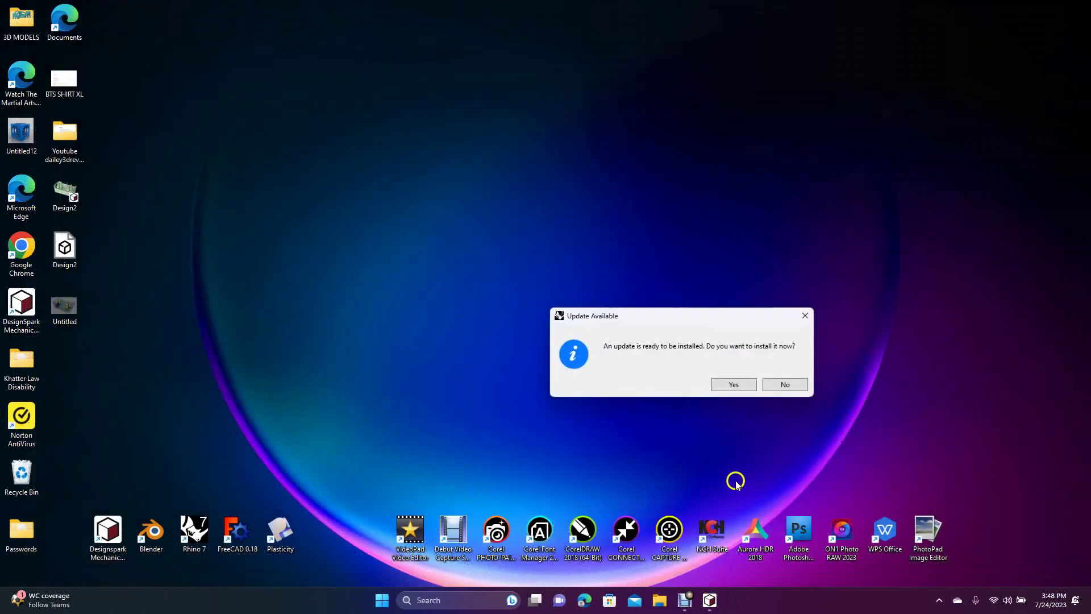
{"action": "left_click", "coordinate": [784, 384]}
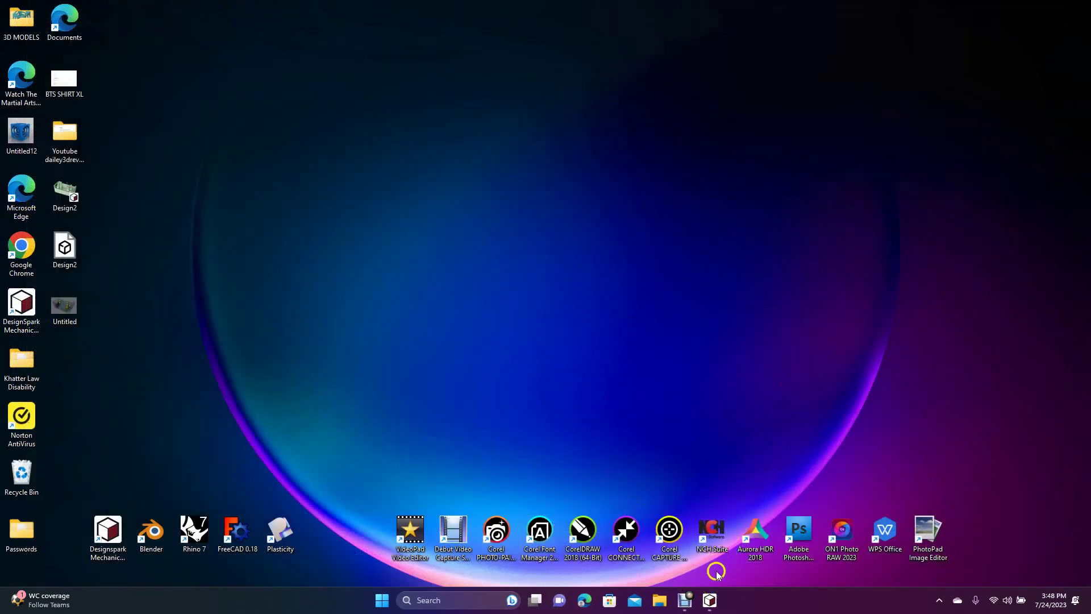
Step: Switch to DesignSpark Mechanical and show the Design2 model in the Trimetric view
{"action": "left_click", "coordinate": [710, 600]}
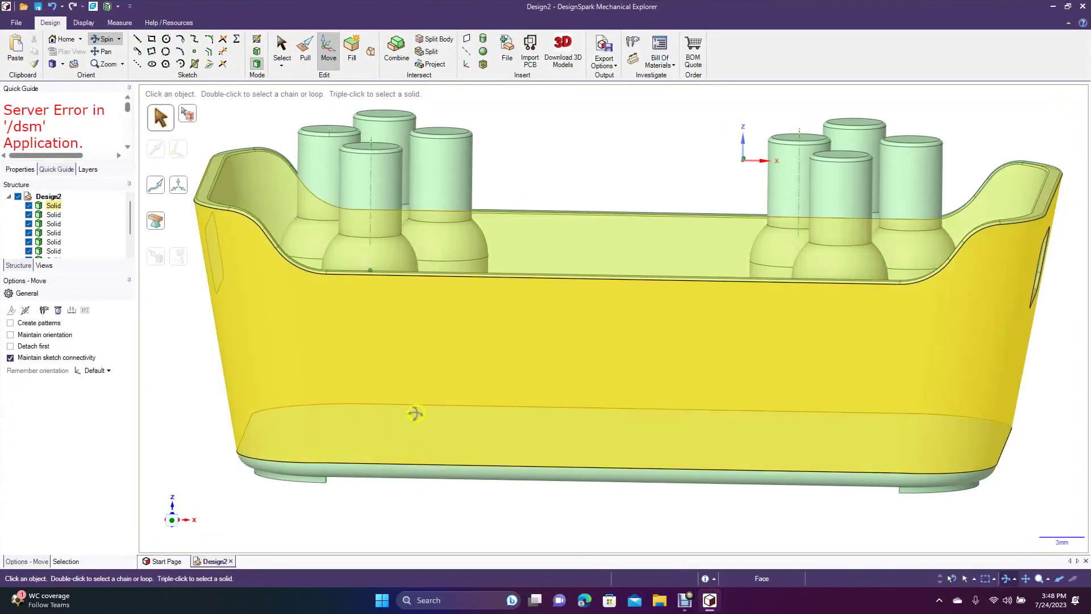
{"action": "left_click", "coordinate": [57, 64]}
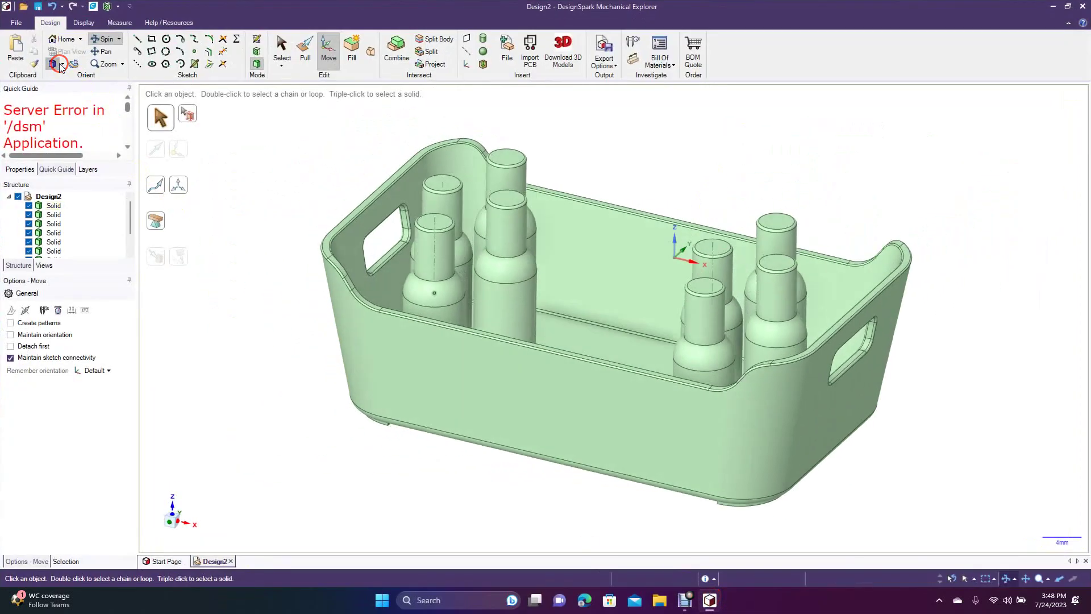
{"action": "left_click", "coordinate": [63, 64]}
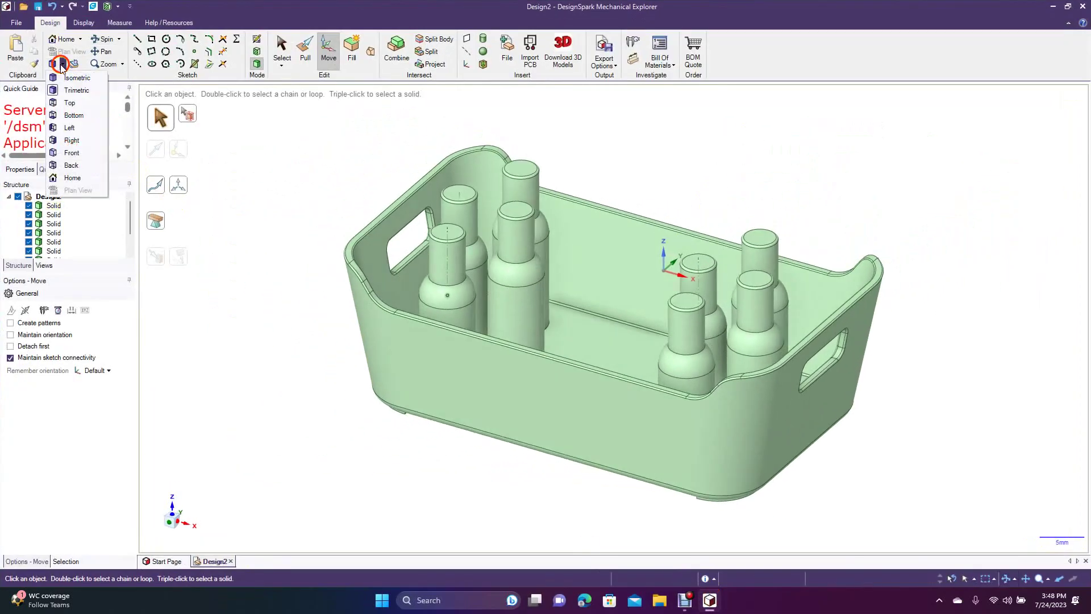
{"action": "left_click", "coordinate": [73, 91]}
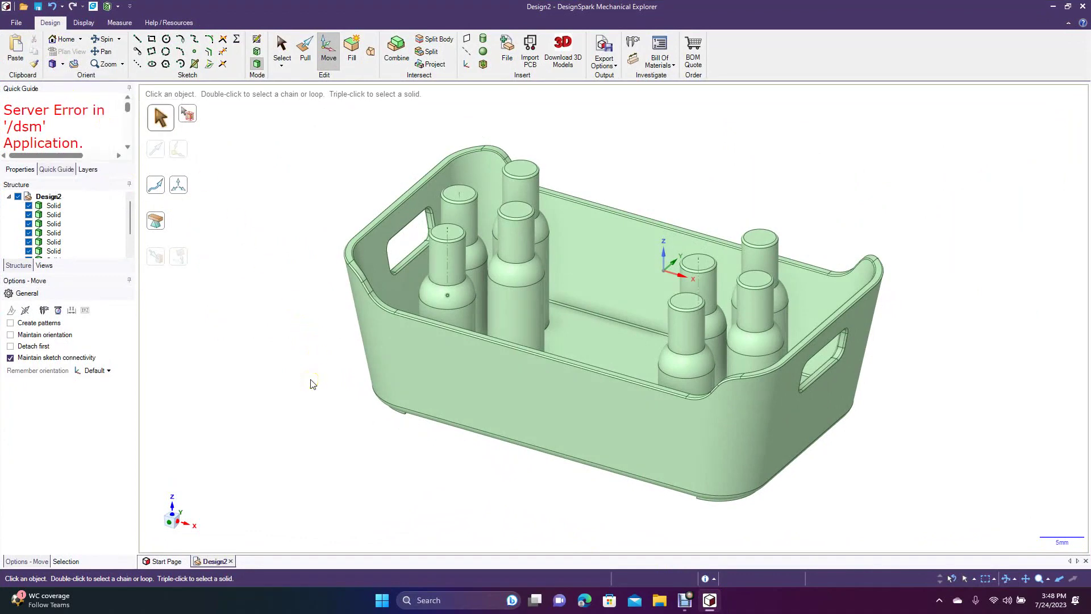